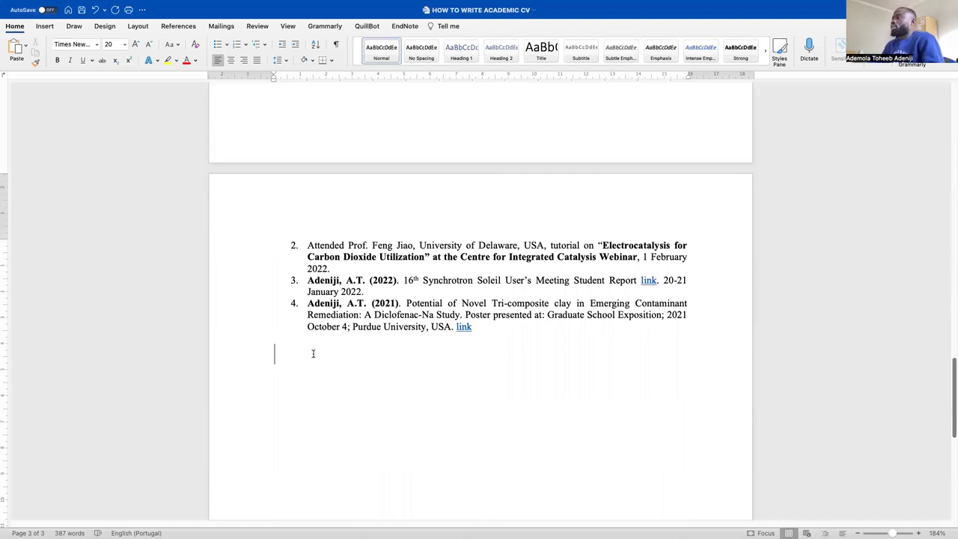
# Switch to 12 pt and type 'RESEARCH PUBLICATIONS/SAMPLE WRITING' on the line below conference item 4
pyautogui.scroll(10, 507, 345)
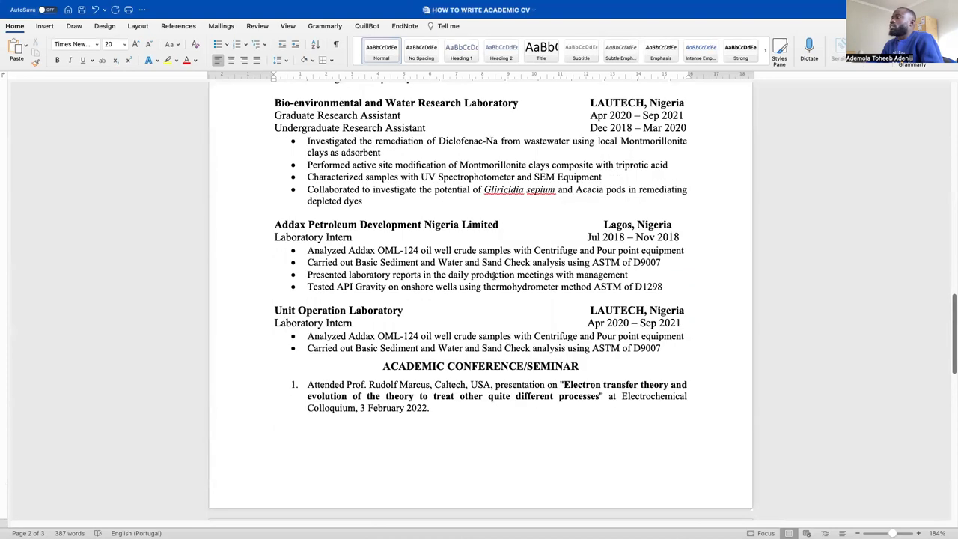
pyautogui.scroll(-5, 444, 344)
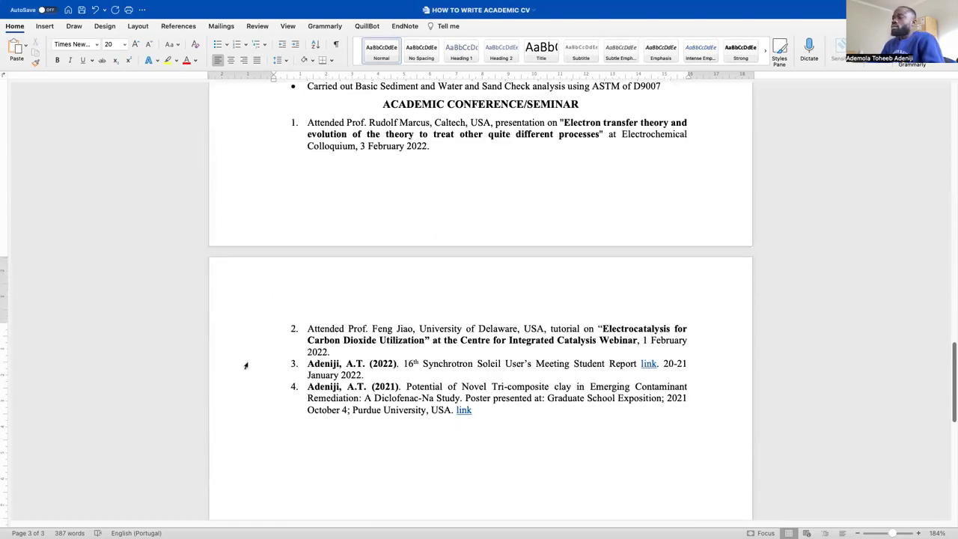
pyautogui.click(125, 45)
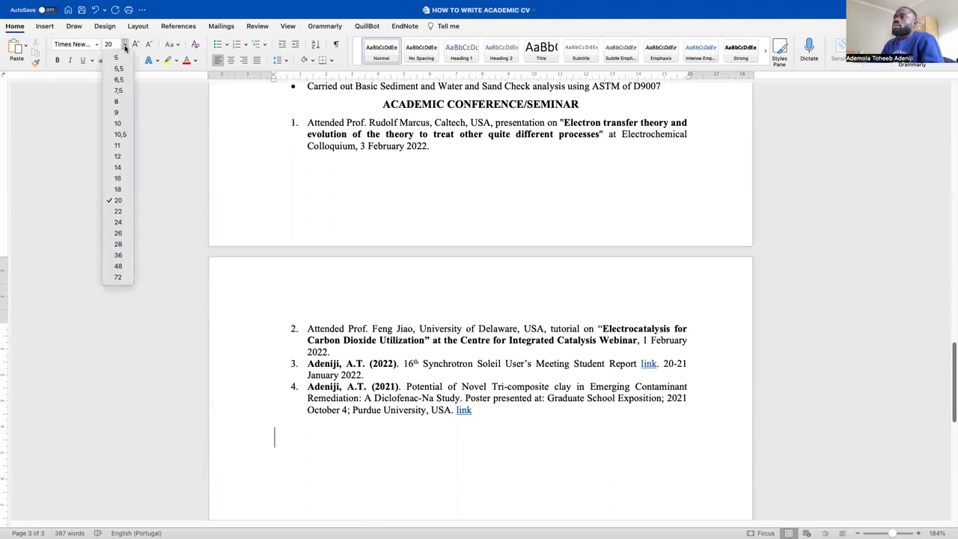
pyautogui.click(117, 157)
pyautogui.scroll(-3, 355, 284)
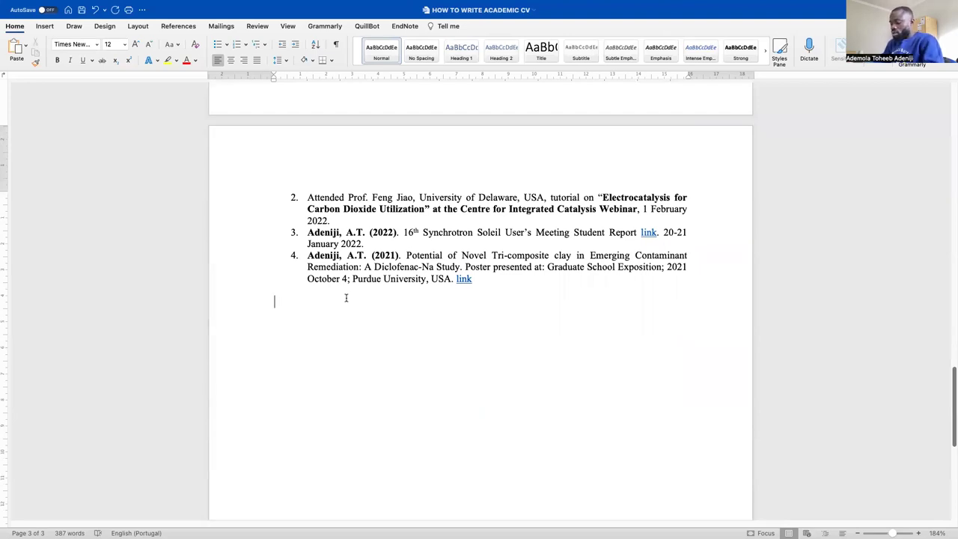
pyautogui.write('RE')
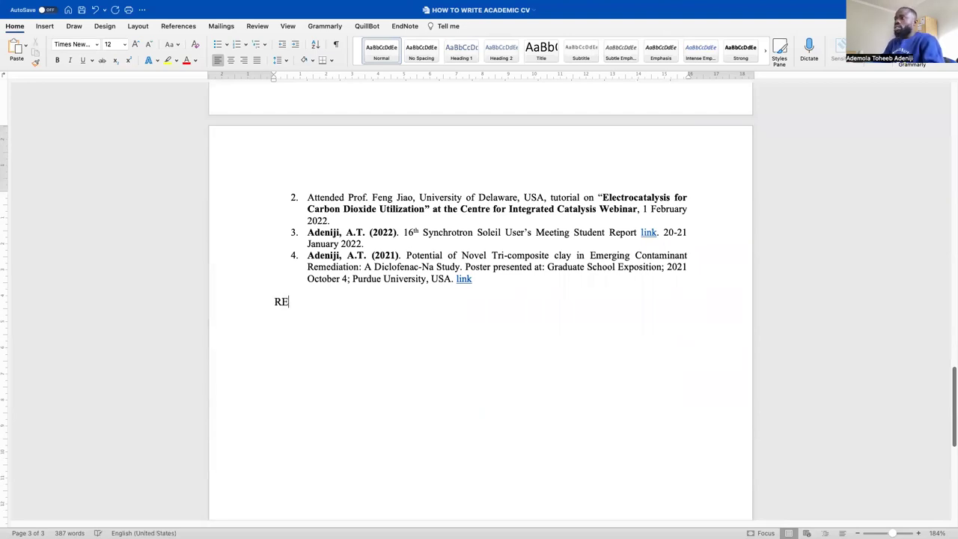
pyautogui.write('SEARCH ')
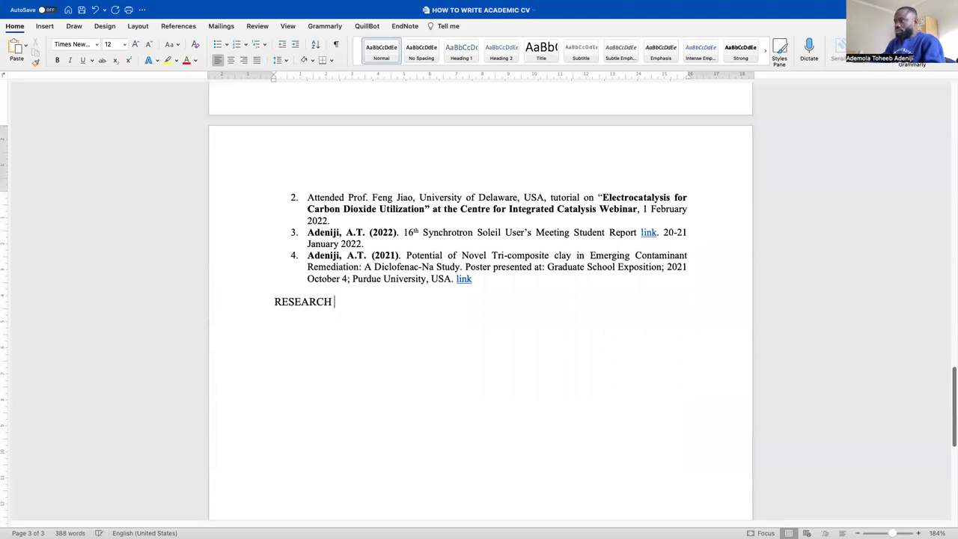
pyautogui.write('PUB')
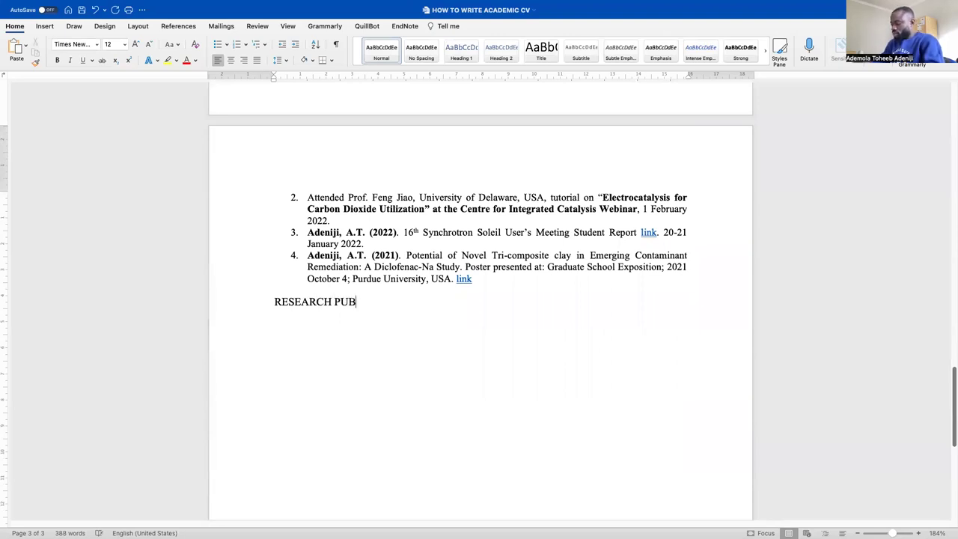
pyautogui.write('LICATIONS')
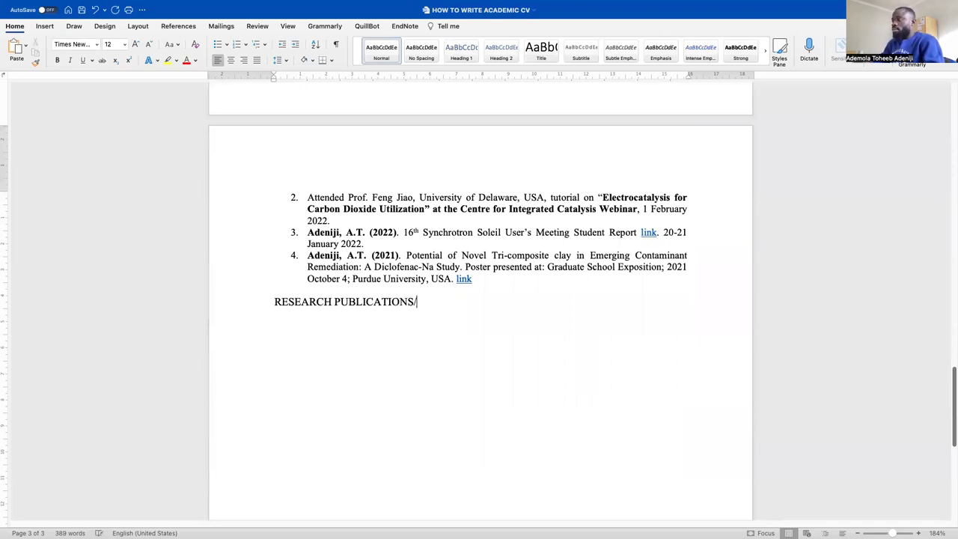
pyautogui.write('/SAM')
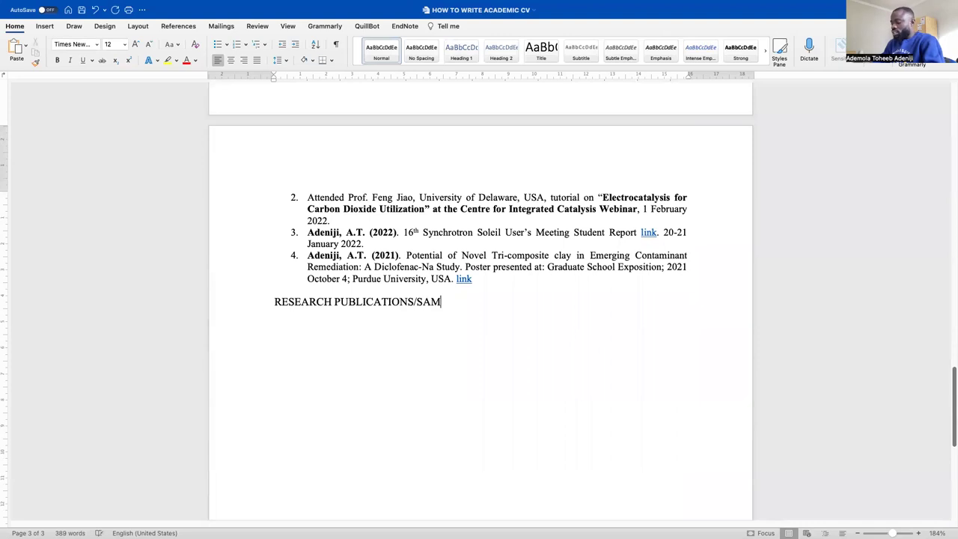
pyautogui.write('PLE WRITING')
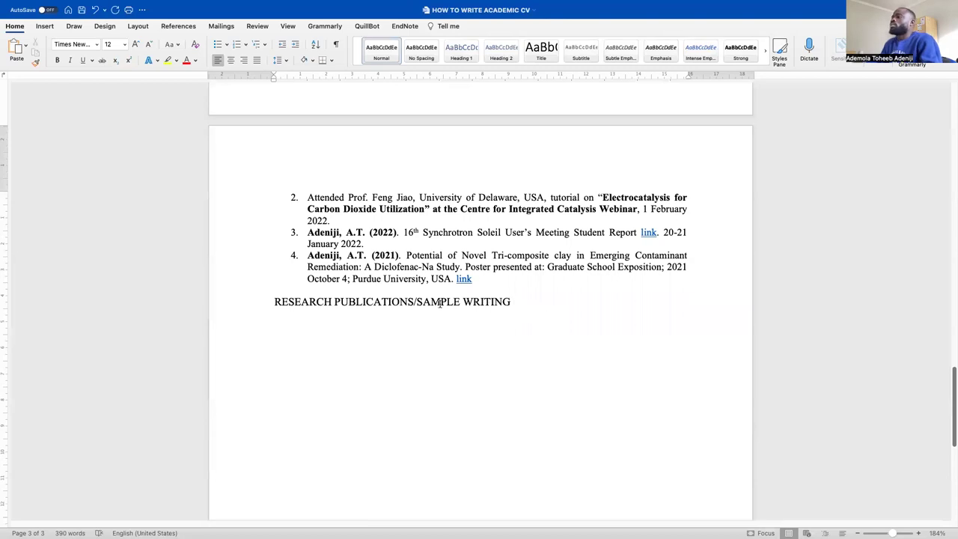
# Make the RESEARCH PUBLICATIONS/SAMPLE WRITING heading bold and centred
pyautogui.click(243, 303)
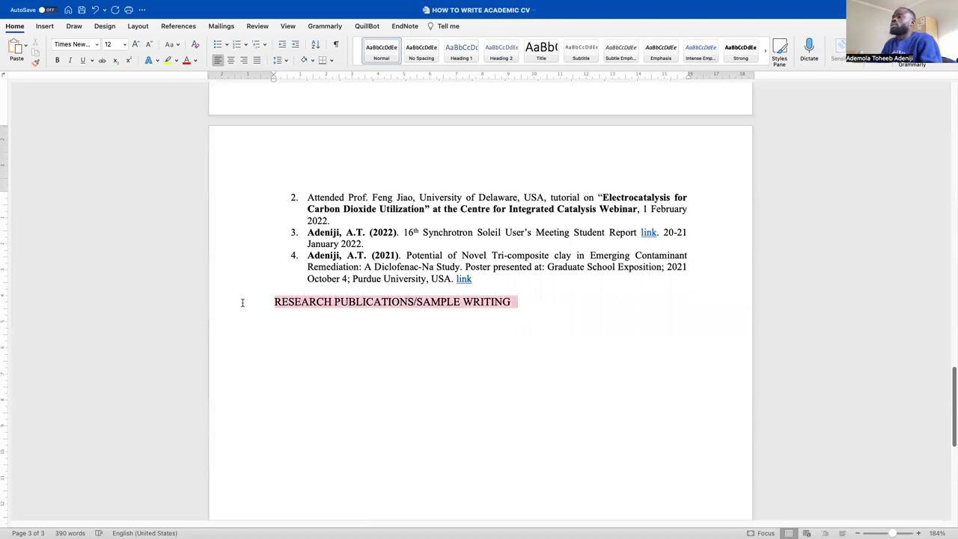
pyautogui.click(58, 60)
pyautogui.click(230, 60)
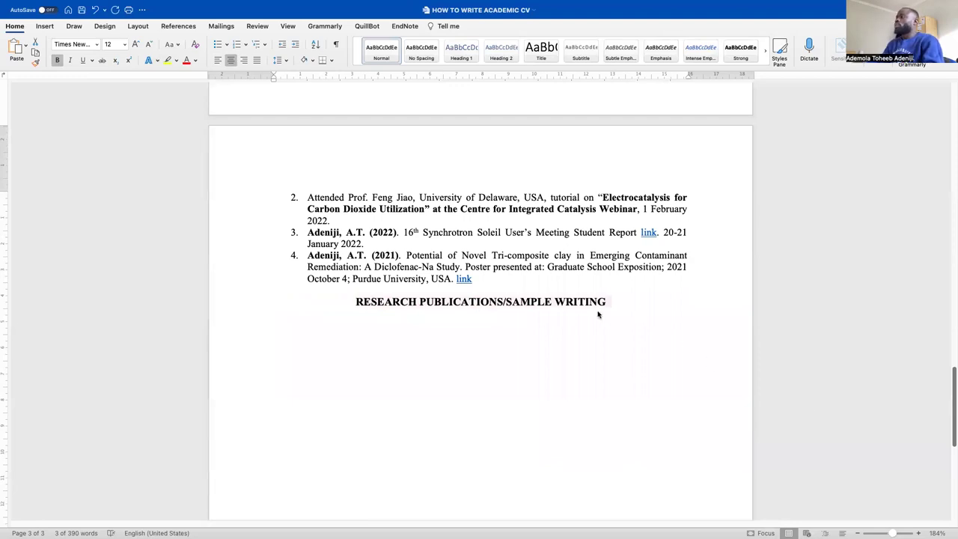
# Give the heading 1.5 line spacing and start a new line beneath it
pyautogui.click(633, 302)
pyautogui.moveTo(626, 301); pyautogui.dragTo(355, 302)
pyautogui.click(285, 61)
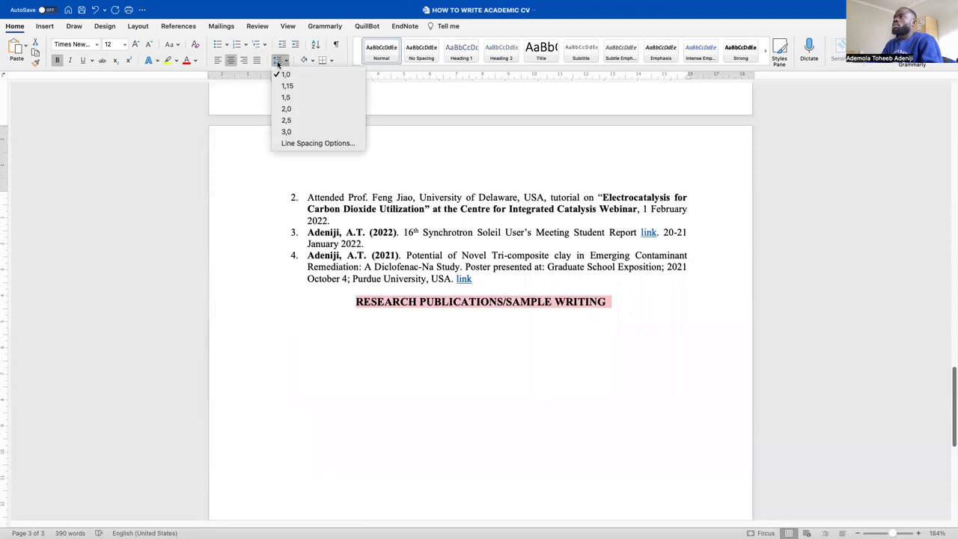
pyautogui.click(295, 100)
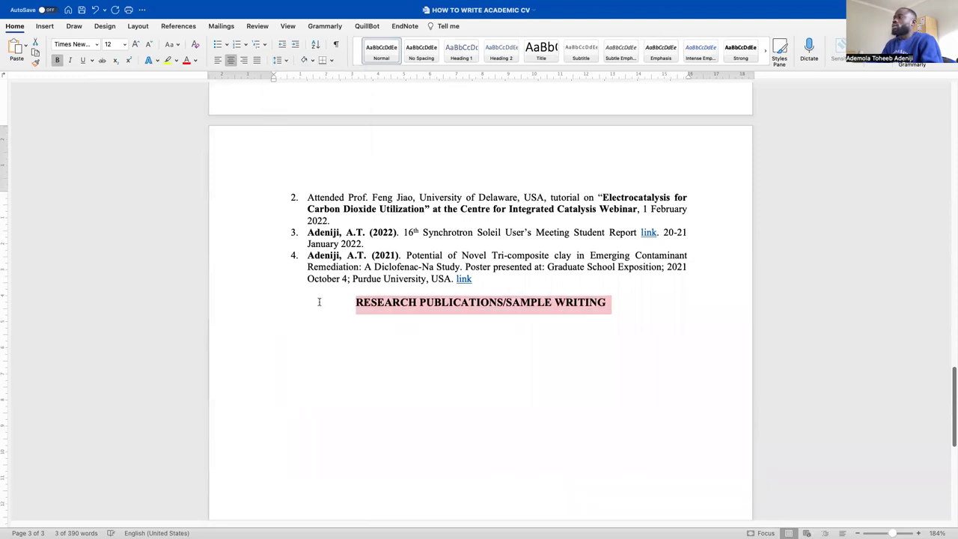
pyautogui.click(617, 314)
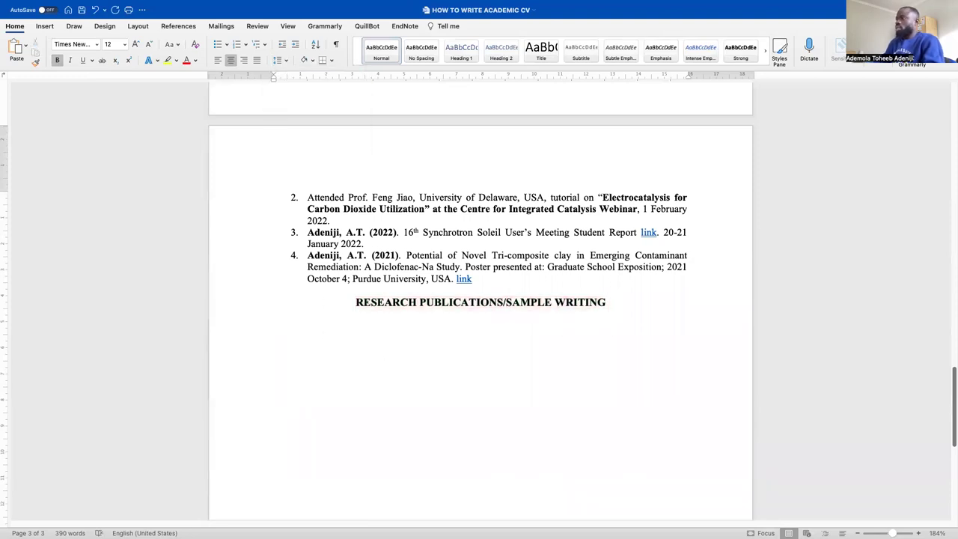
pyautogui.press('Return')
pyautogui.hotkey('ctrl', 'l')
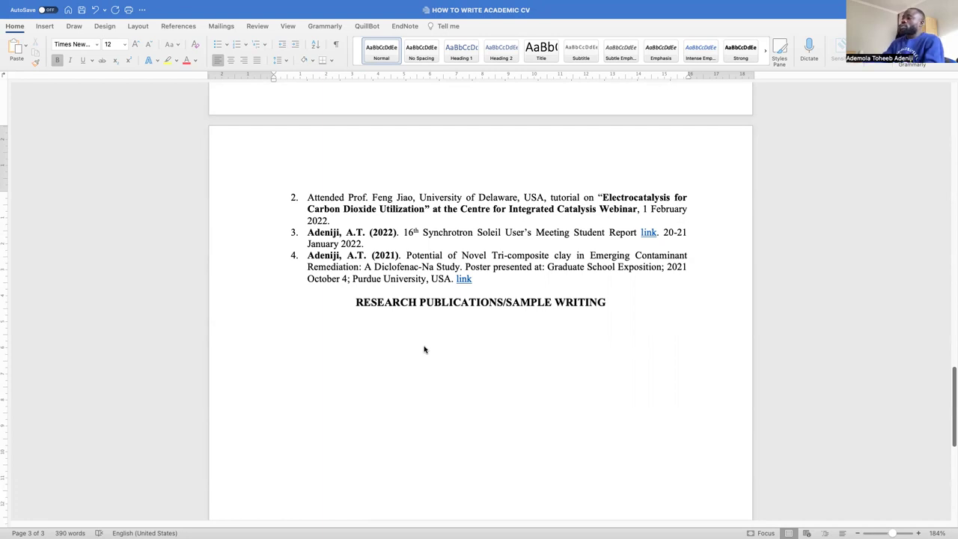
# Paste the asymmetric epoxidation report citation below the heading, keeping its source formatting
pyautogui.click(337, 328)
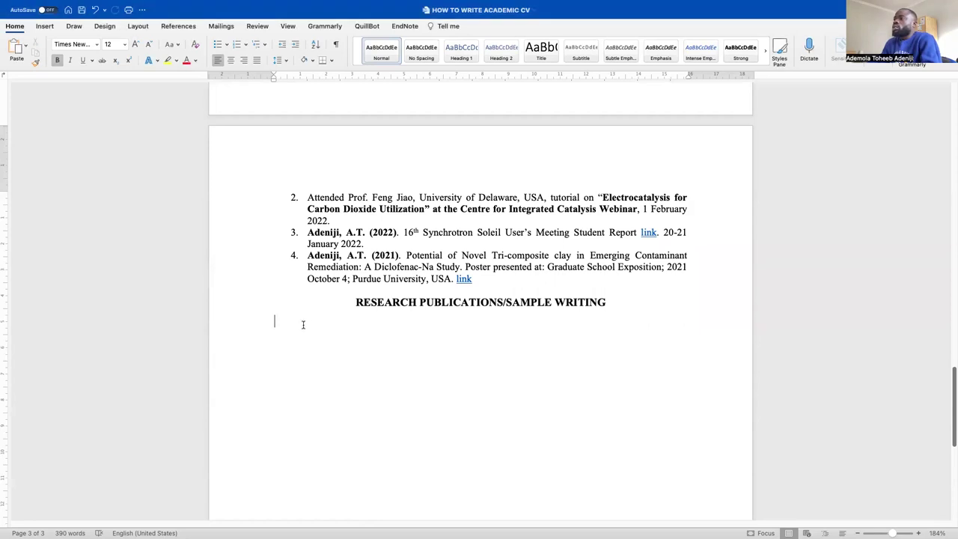
pyautogui.click(27, 45)
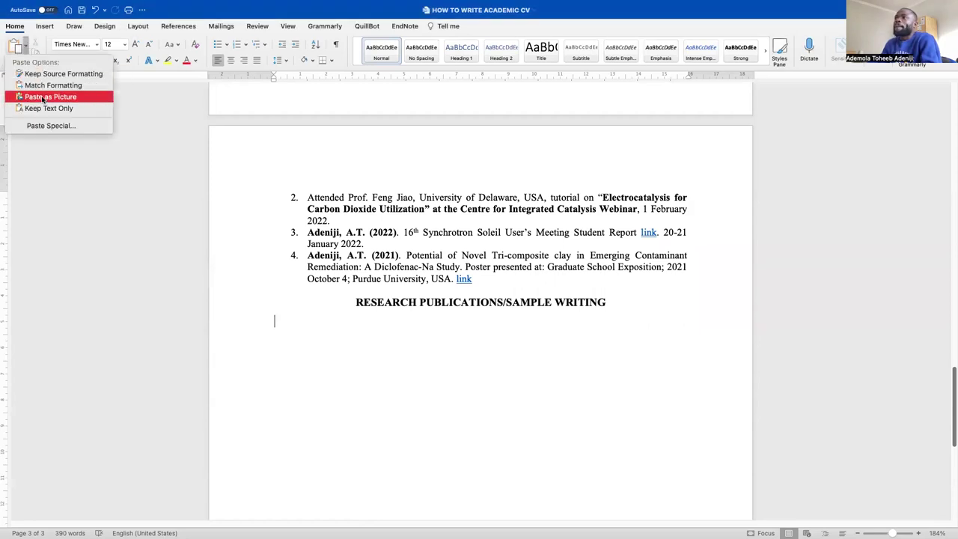
pyautogui.click(43, 109)
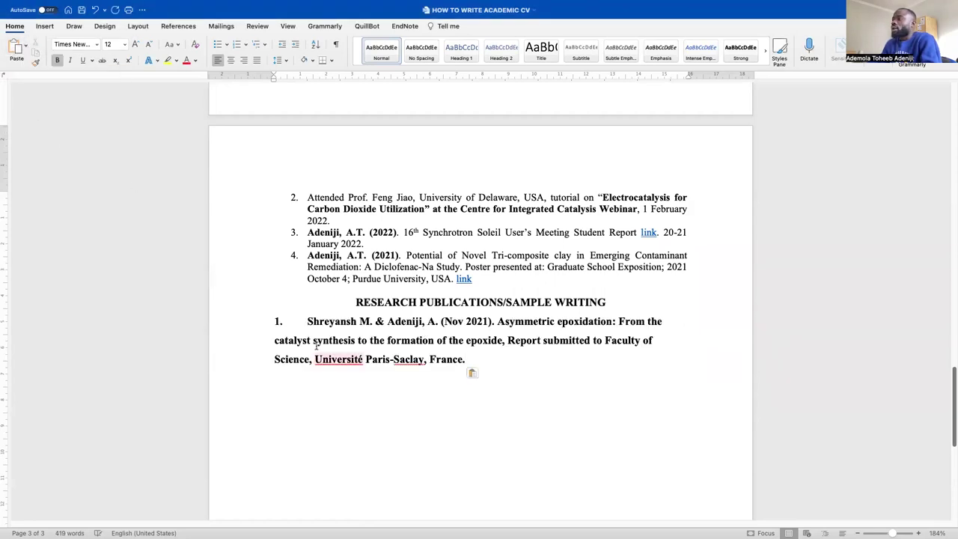
pyautogui.click(307, 323)
pyautogui.press('BackSpace')
pyautogui.press('BackSpace')
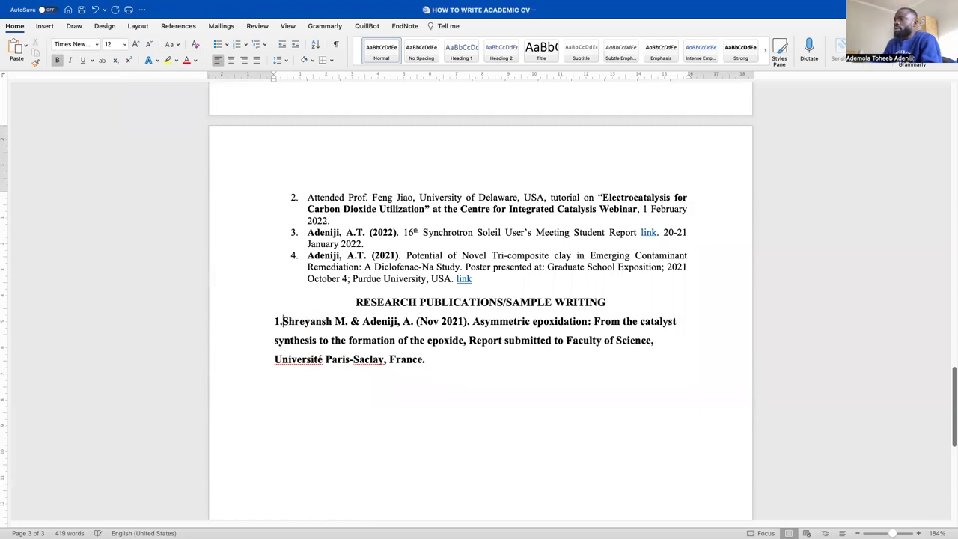
pyautogui.write('.')
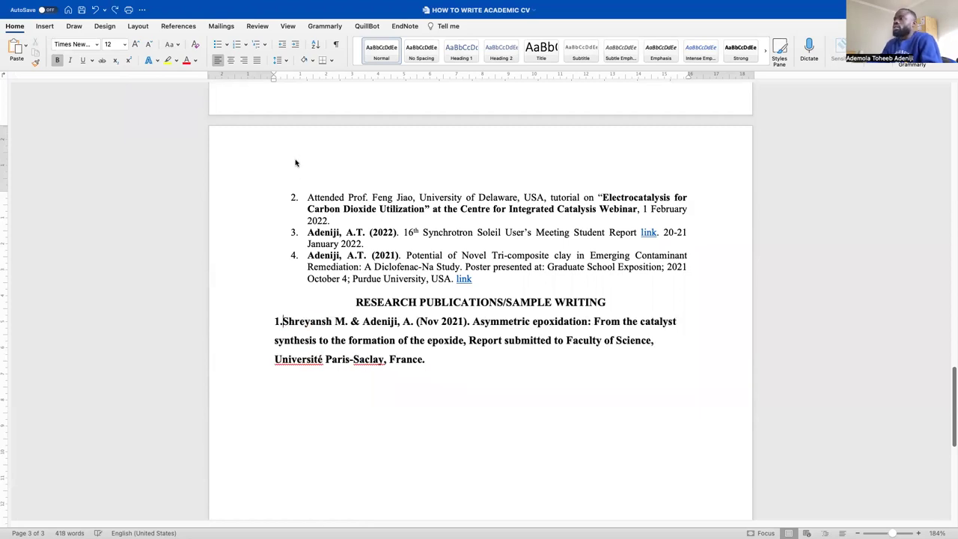
pyautogui.press('Tab')
pyautogui.hotkey('ctrl', 'z')
pyautogui.hotkey('ctrl', 'z')
pyautogui.hotkey('ctrl', 'z')
pyautogui.hotkey('ctrl', 'z')
pyautogui.hotkey('ctrl', 'z')
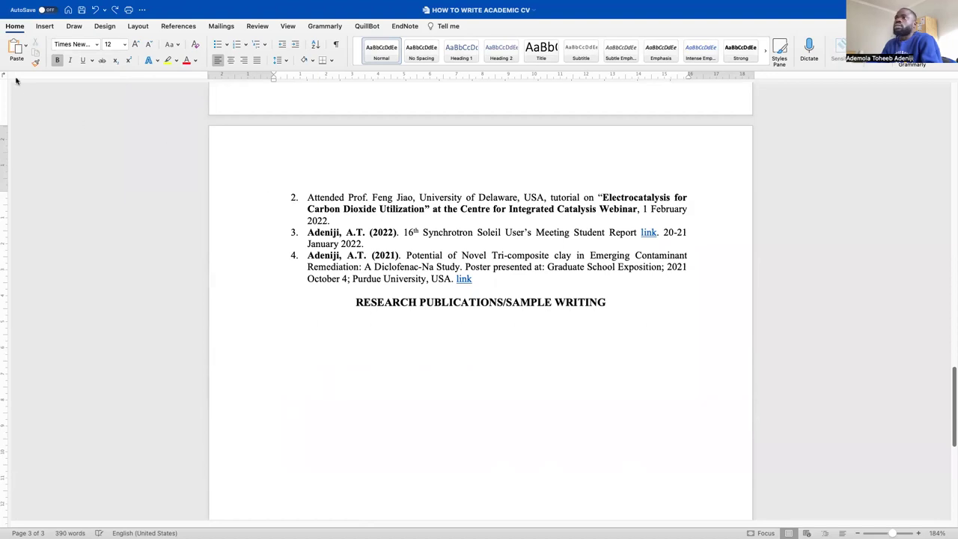
pyautogui.click(16, 47)
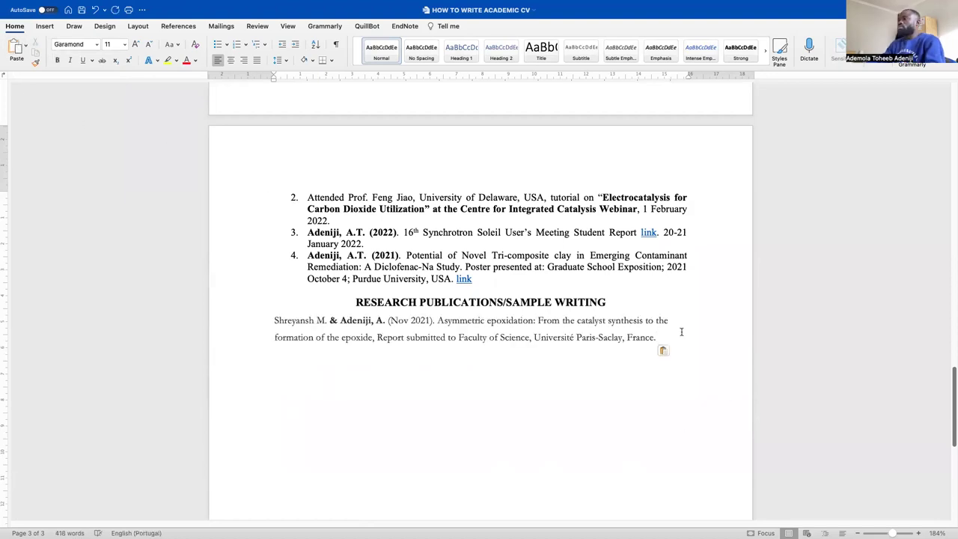
# Make the citation single-spaced, justified and numbered as item 1
pyautogui.moveTo(663, 338); pyautogui.dragTo(167, 325)
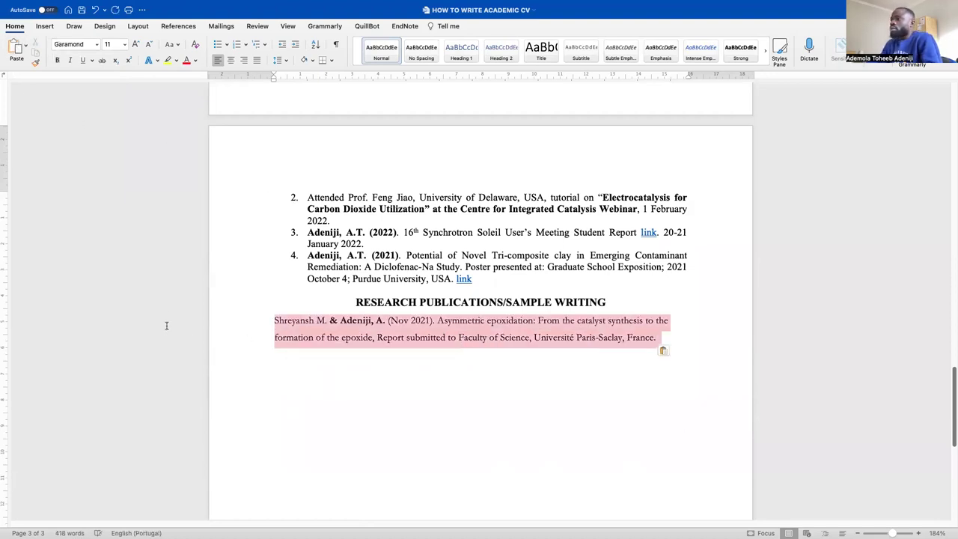
pyautogui.click(285, 60)
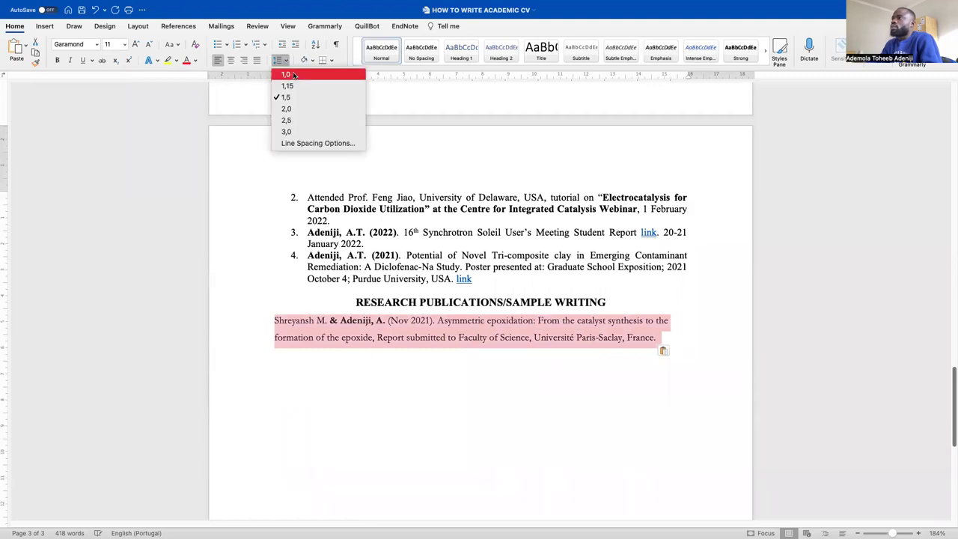
pyautogui.click(292, 72)
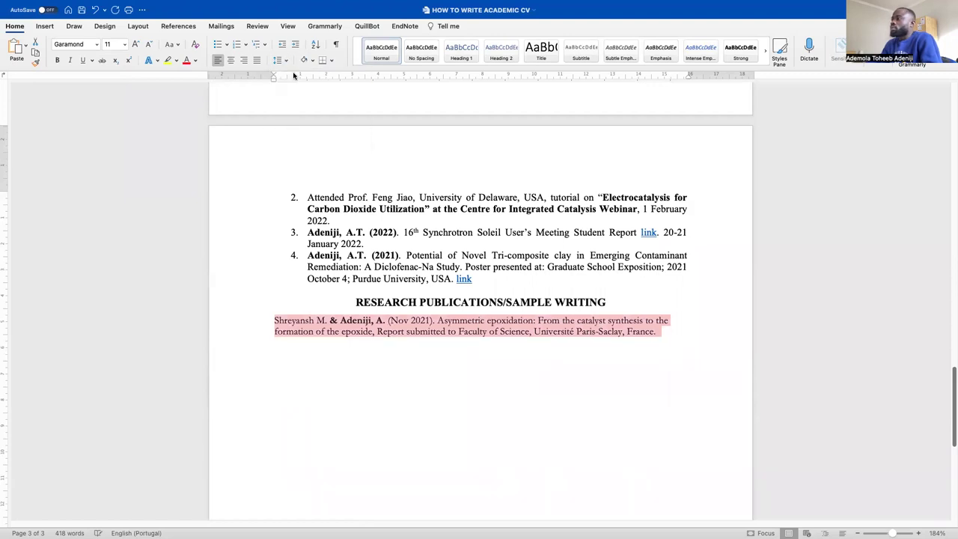
pyautogui.click(271, 322)
pyautogui.moveTo(671, 343); pyautogui.dragTo(266, 320)
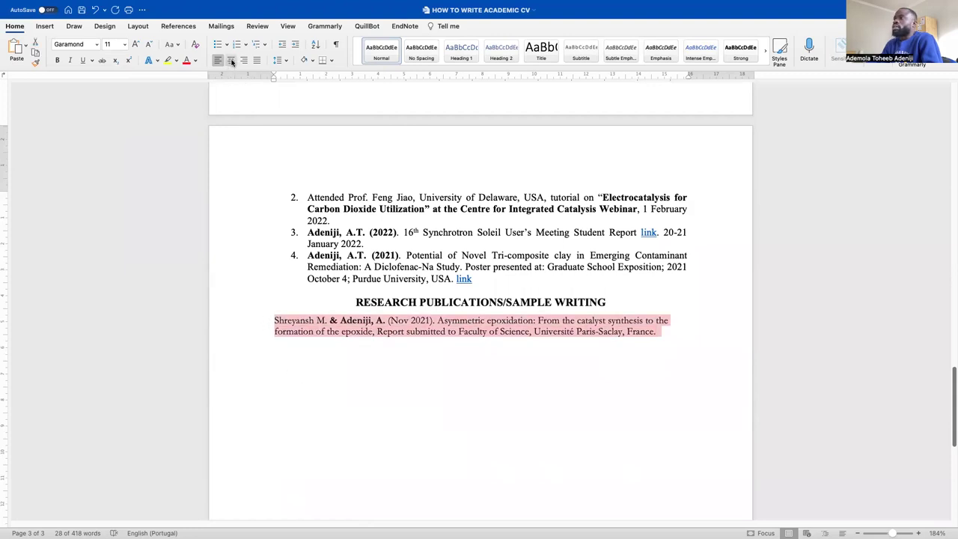
pyautogui.click(257, 60)
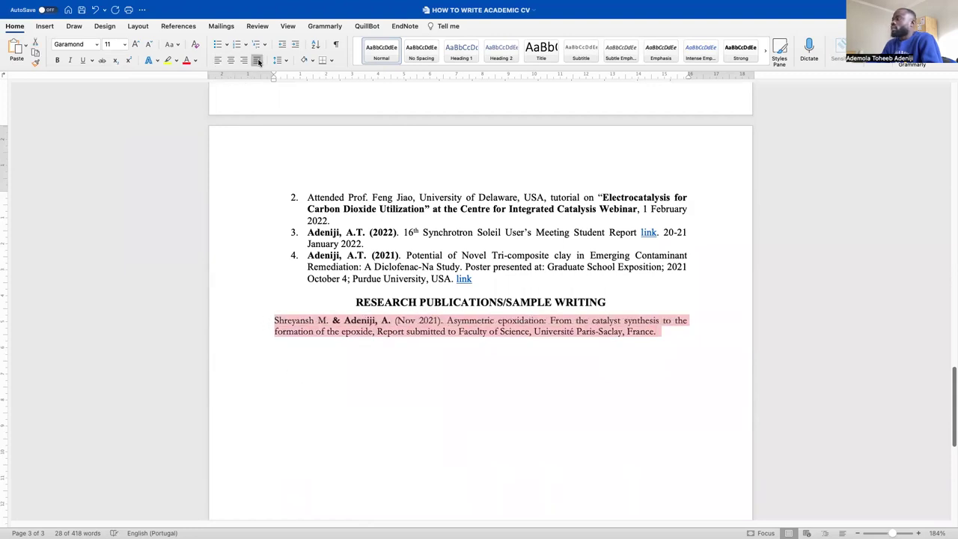
pyautogui.click(274, 324)
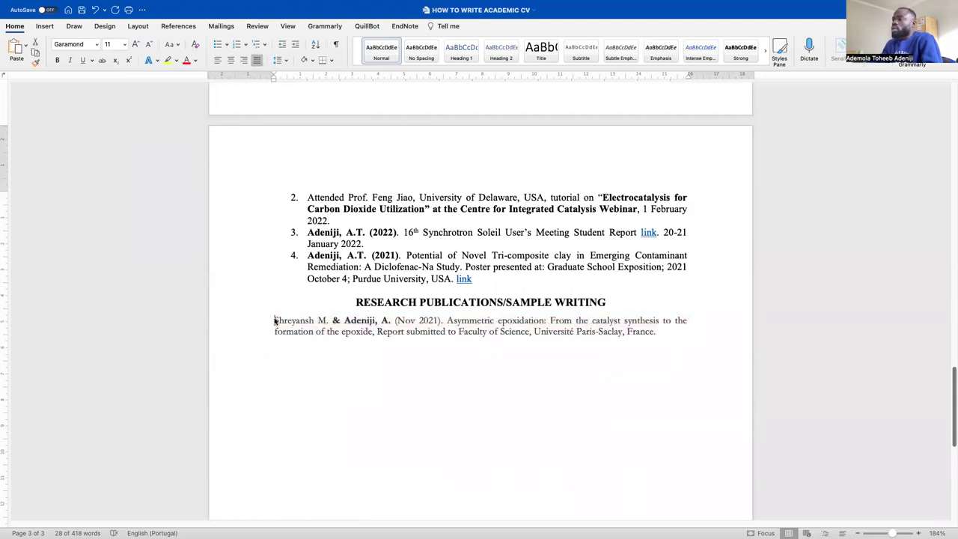
pyautogui.click(237, 45)
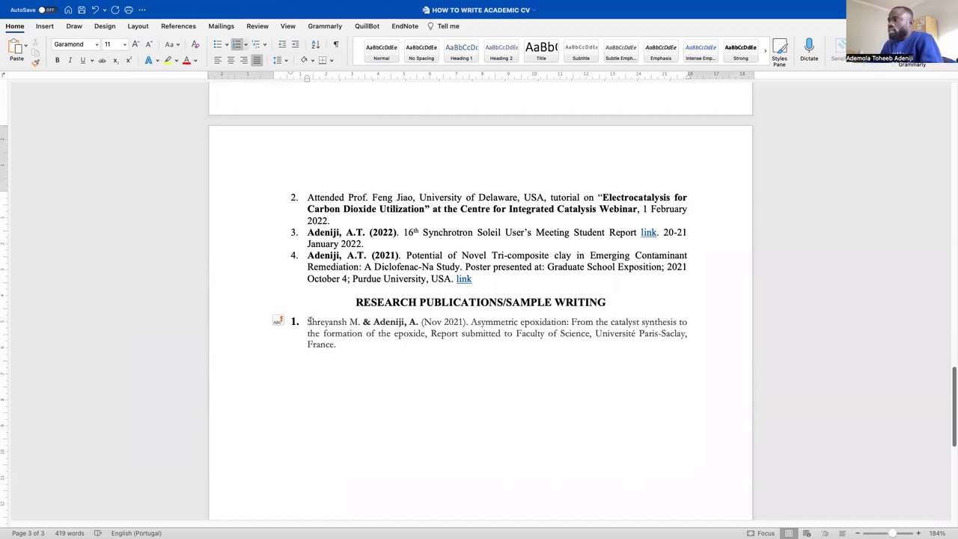
# Set the whole first publication entry in Times New Roman
pyautogui.moveTo(307, 322); pyautogui.dragTo(361, 322)
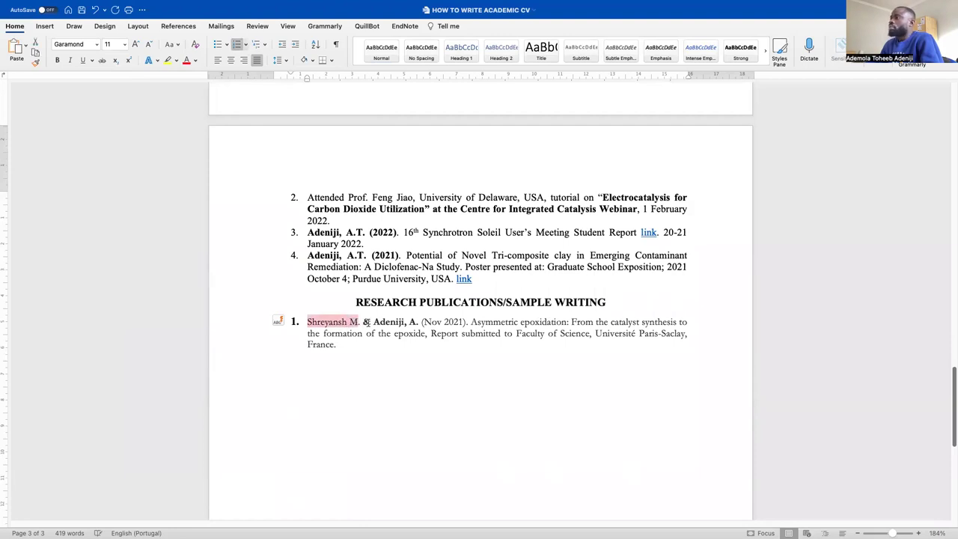
pyautogui.click(368, 322)
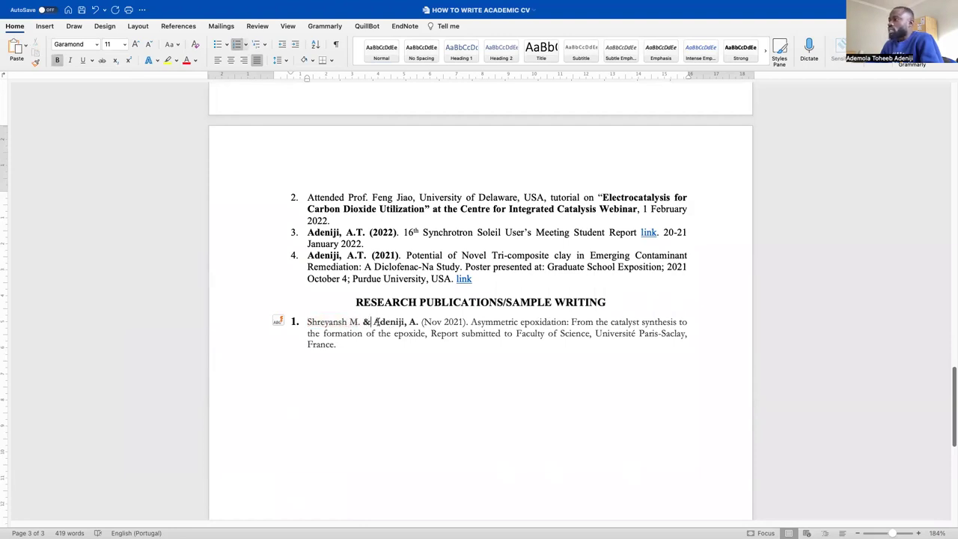
pyautogui.moveTo(372, 322); pyautogui.dragTo(418, 322)
pyautogui.moveTo(388, 360); pyautogui.dragTo(285, 322)
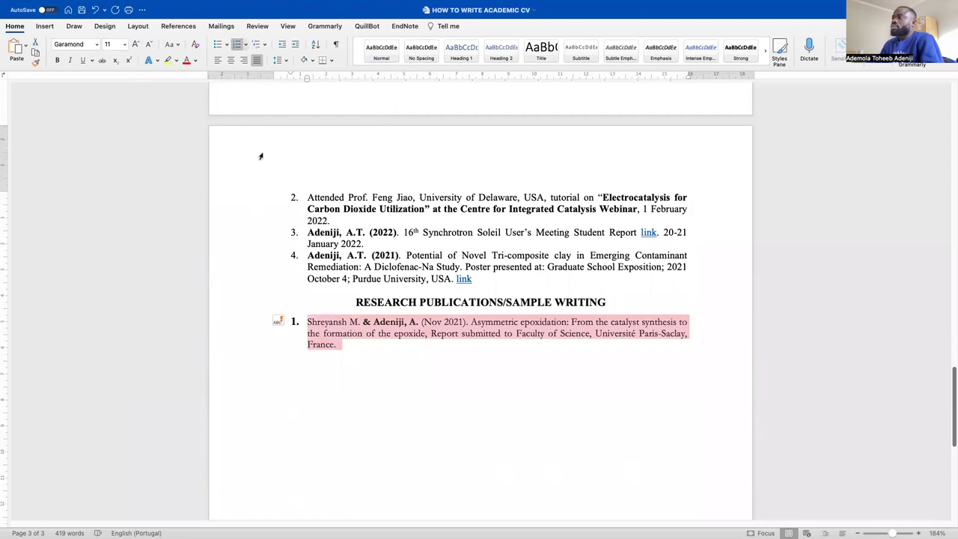
pyautogui.click(96, 45)
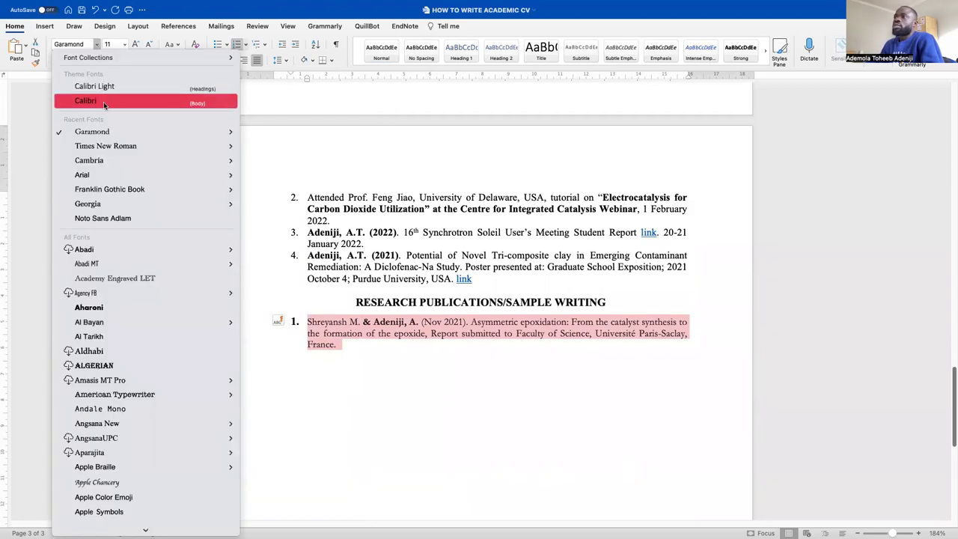
pyautogui.moveTo(100, 129)
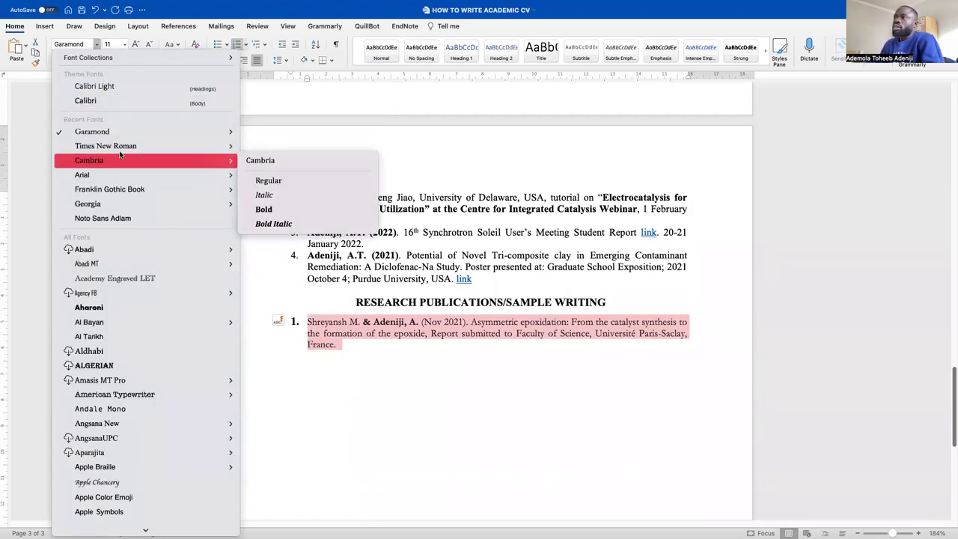
pyautogui.click(122, 146)
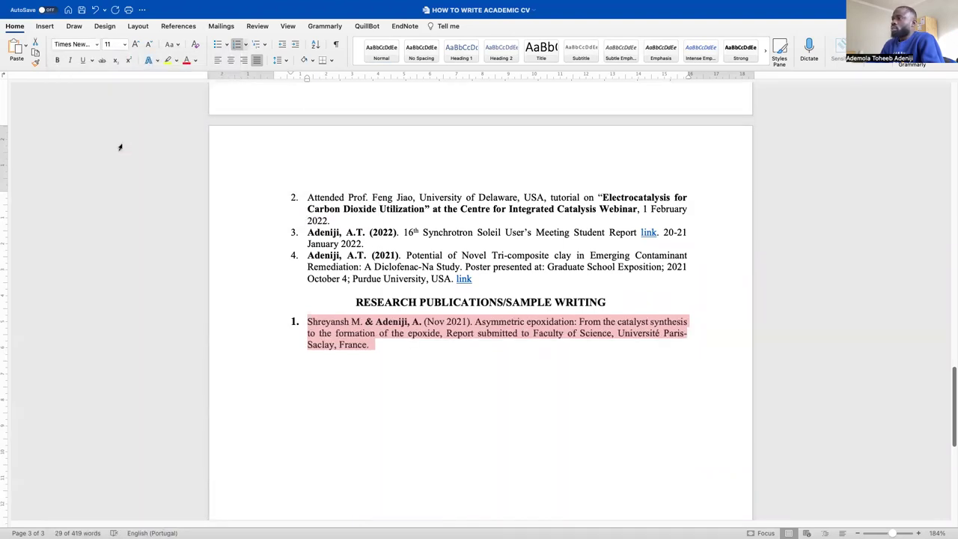
pyautogui.click(410, 368)
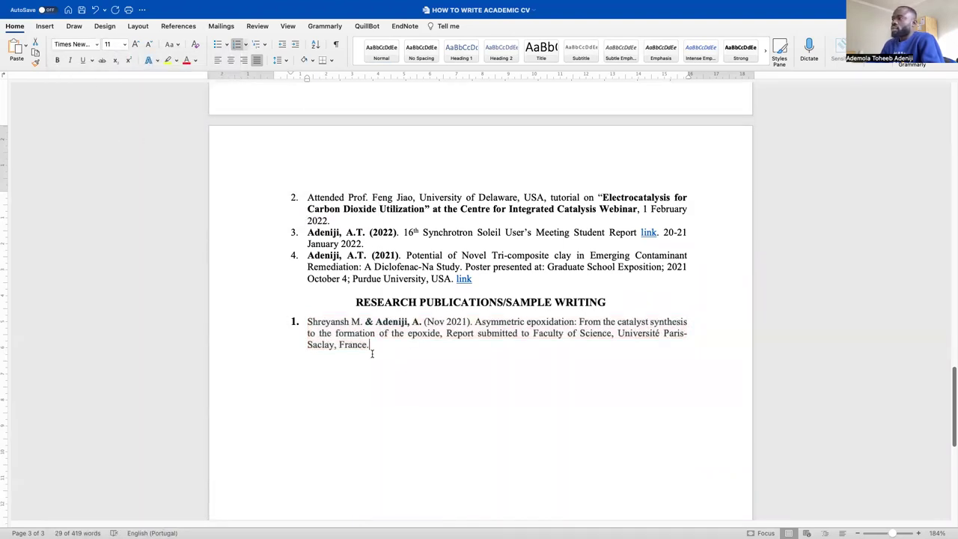
# Make the list number '1.' 11 pt and remove its bold
pyautogui.click(295, 324)
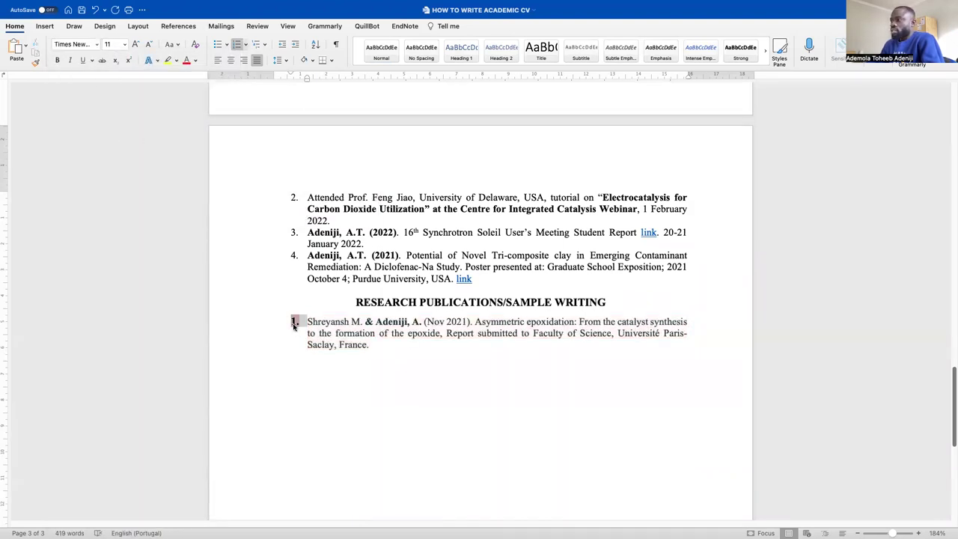
pyautogui.click(148, 44)
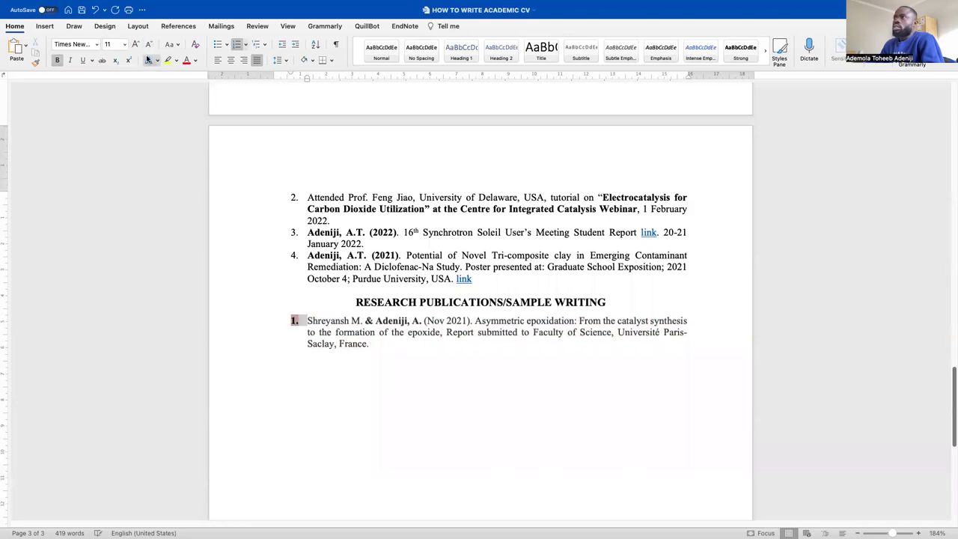
pyautogui.click(365, 346)
pyautogui.click(294, 320)
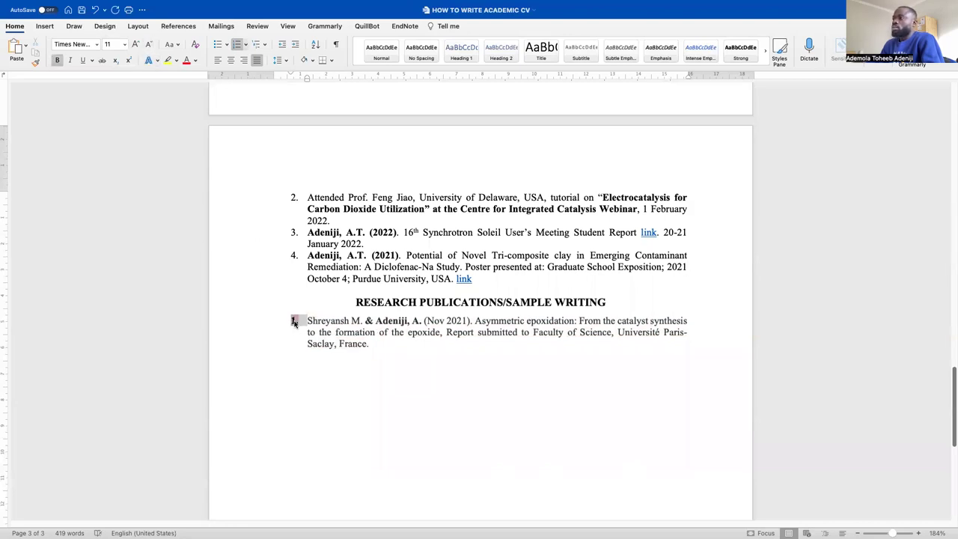
pyautogui.click(56, 60)
pyautogui.click(413, 348)
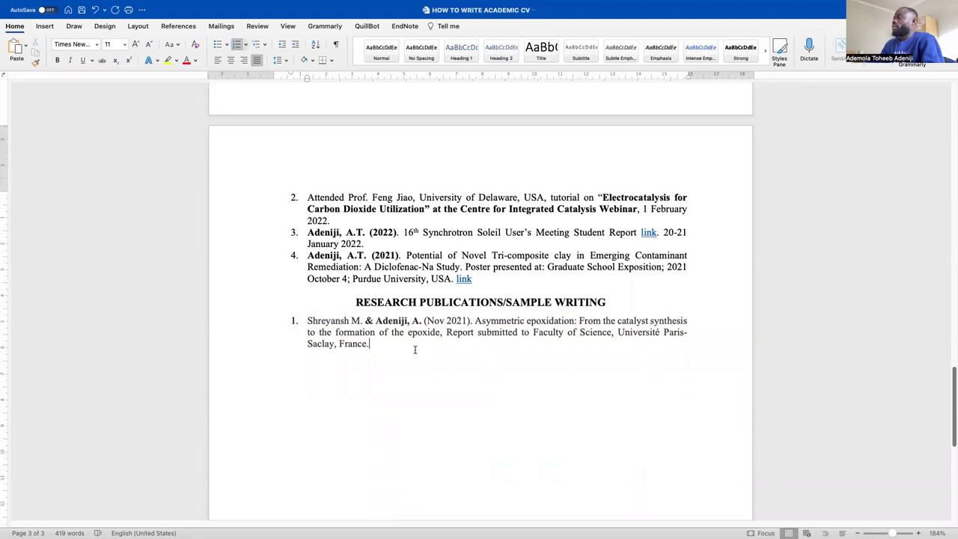
pyautogui.scroll(-1, 399, 352)
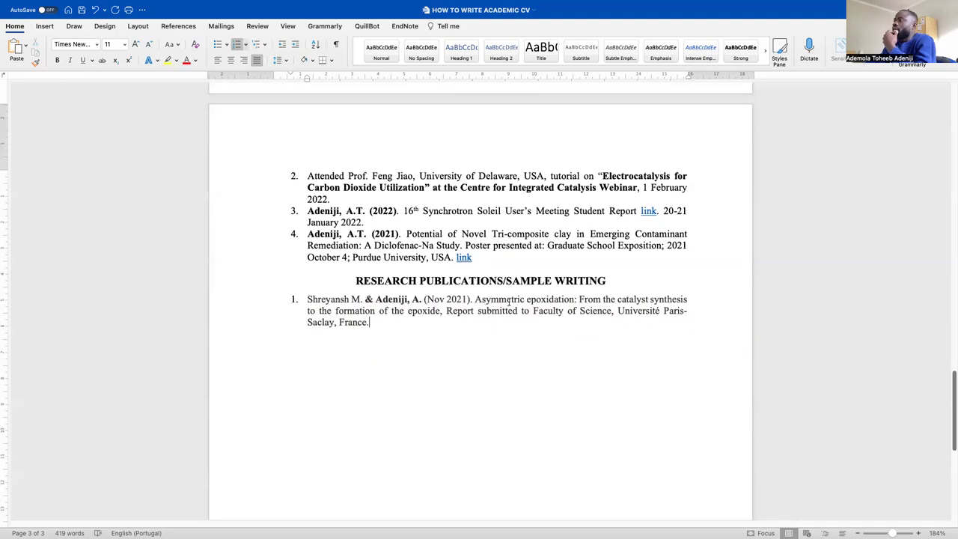
pyautogui.moveTo(476, 300); pyautogui.dragTo(691, 319)
pyautogui.click(447, 310)
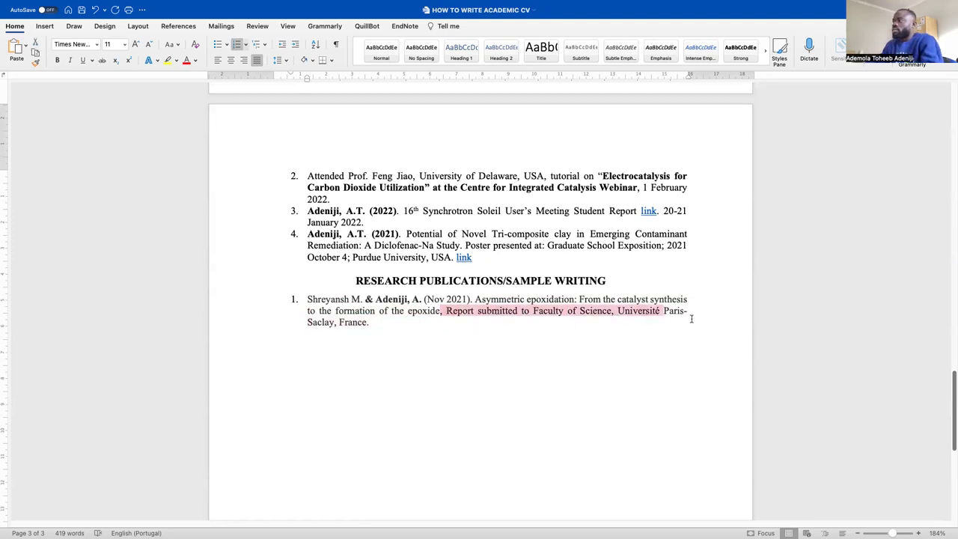
pyautogui.click(376, 324)
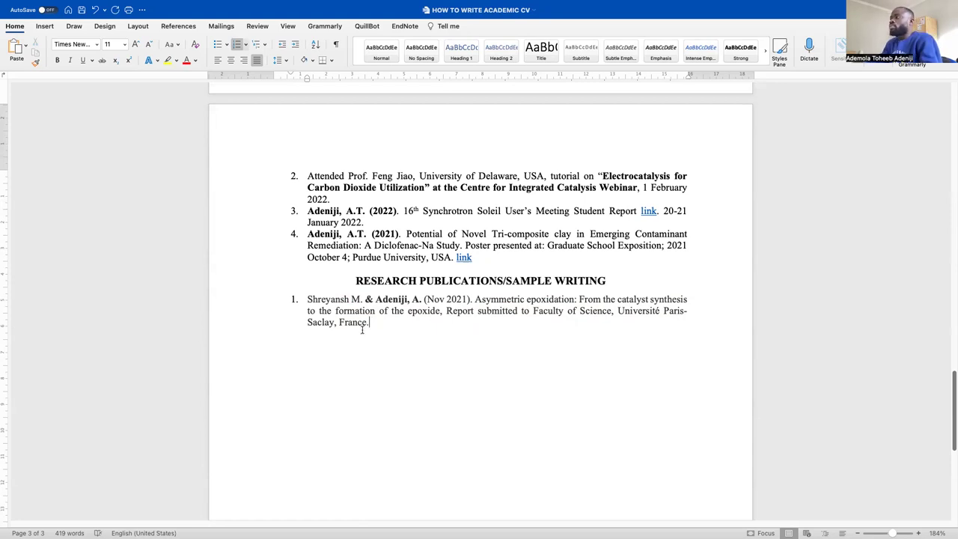
pyautogui.scroll(-1, 311, 350)
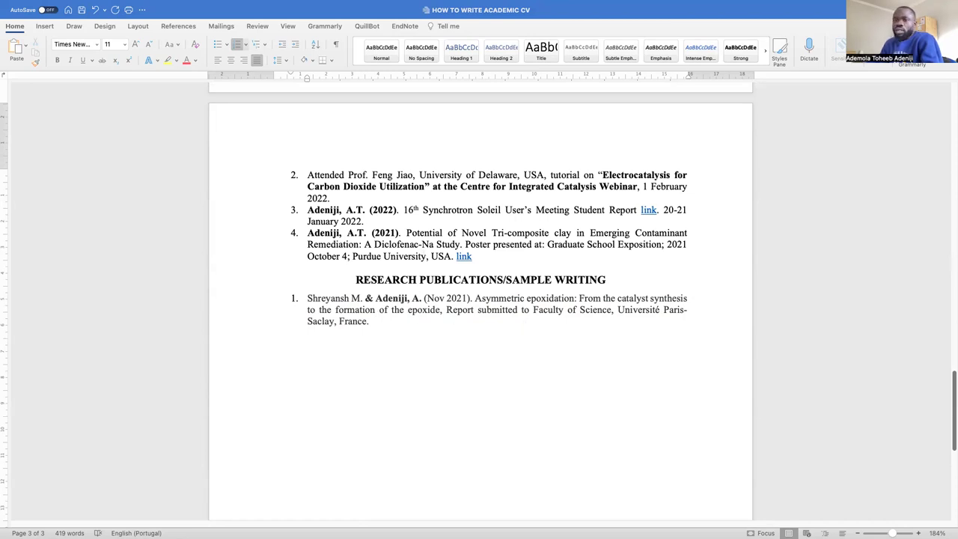
pyautogui.moveTo(116, 3)
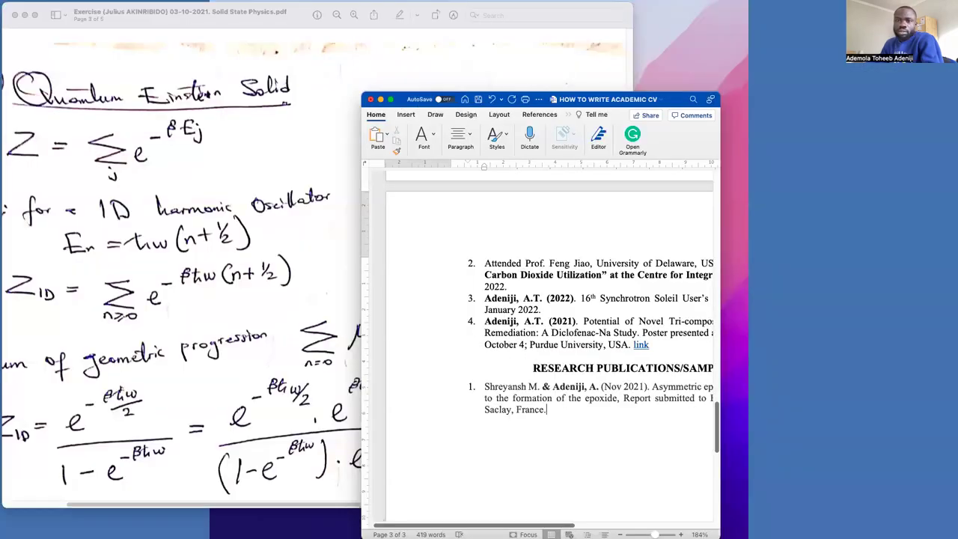
# Scroll through the Asymmetric Epoxidation.pdf Drive preview, select its URL, and return to Word
pyautogui.press('super+Tab')
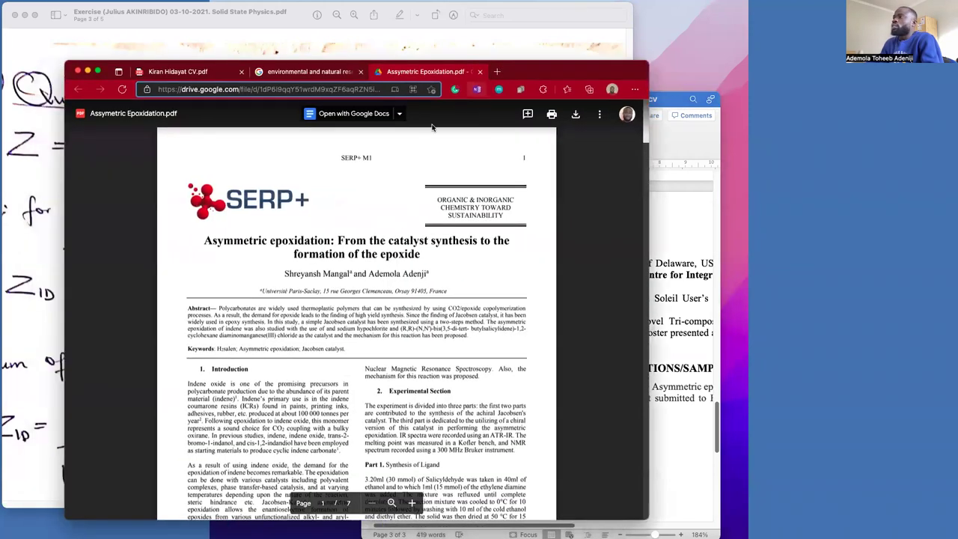
pyautogui.scroll(-3, 272, 223)
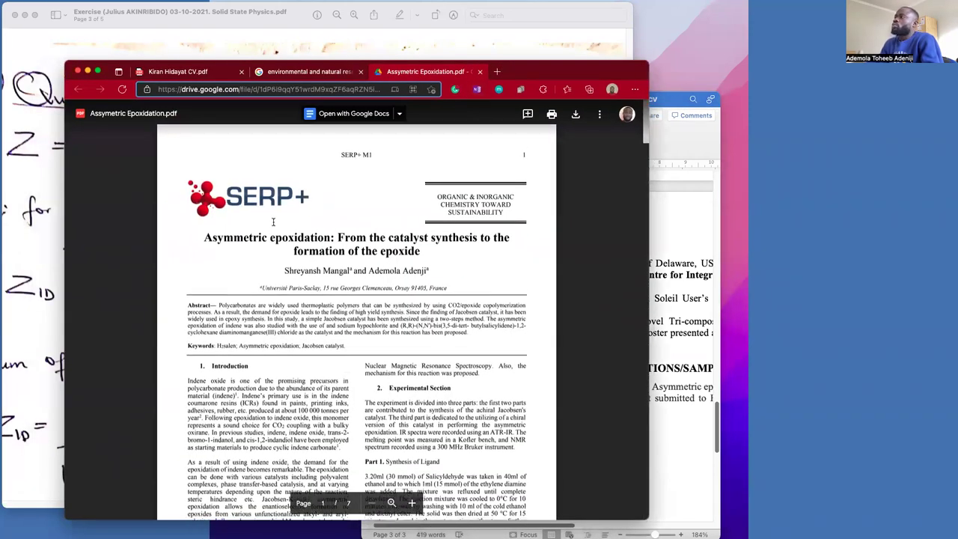
pyautogui.scroll(-3, 272, 223)
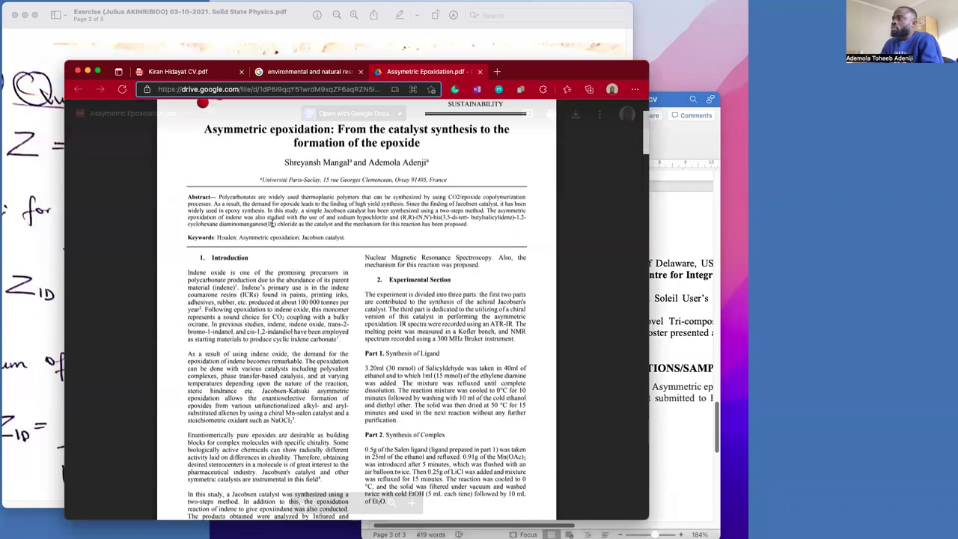
pyautogui.scroll(-10, 272, 223)
pyautogui.scroll(-10, 274, 224)
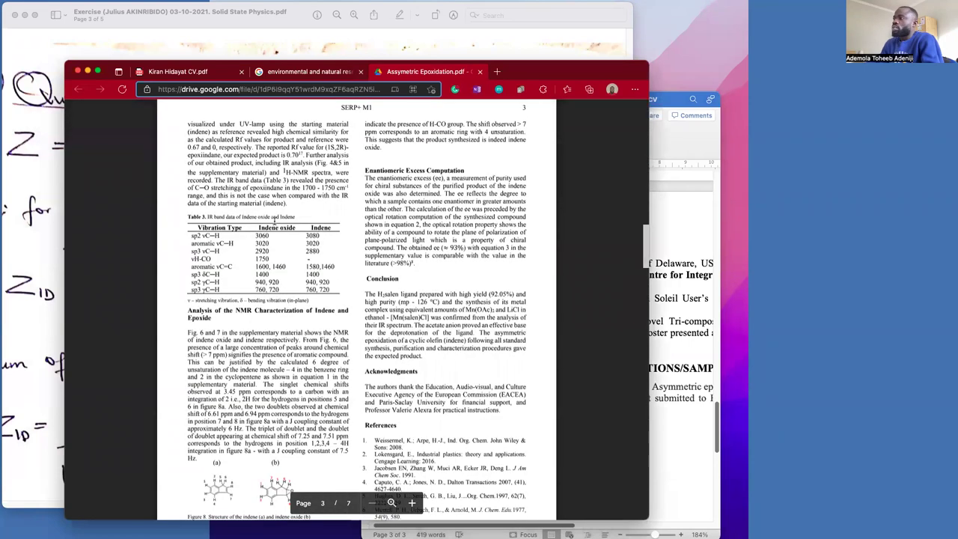
pyautogui.scroll(-10, 274, 219)
pyautogui.scroll(15, 277, 221)
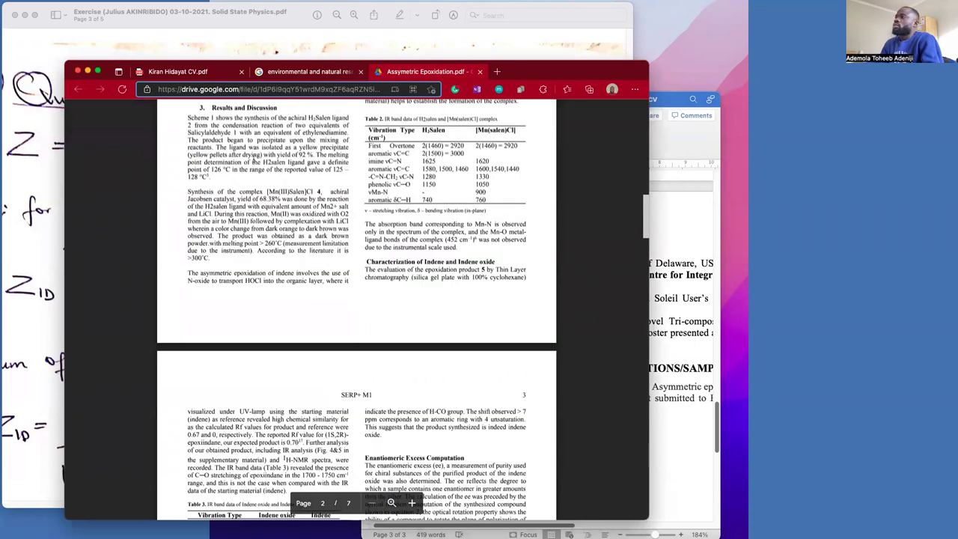
pyautogui.scroll(15, 254, 160)
pyautogui.click(270, 90)
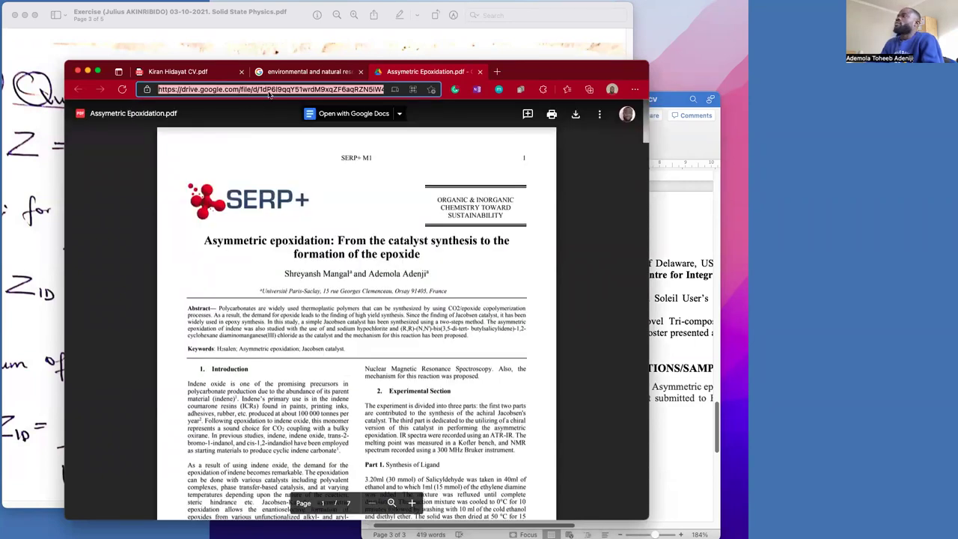
pyautogui.click(674, 238)
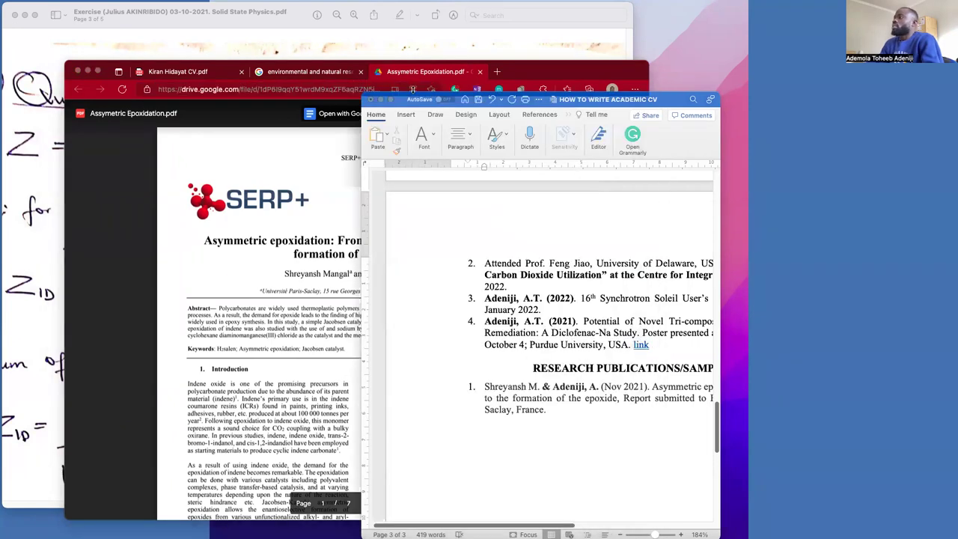
# Add a 'link' hyperlink after 'France.' pointing to the paper's Google Drive address
pyautogui.click(391, 101)
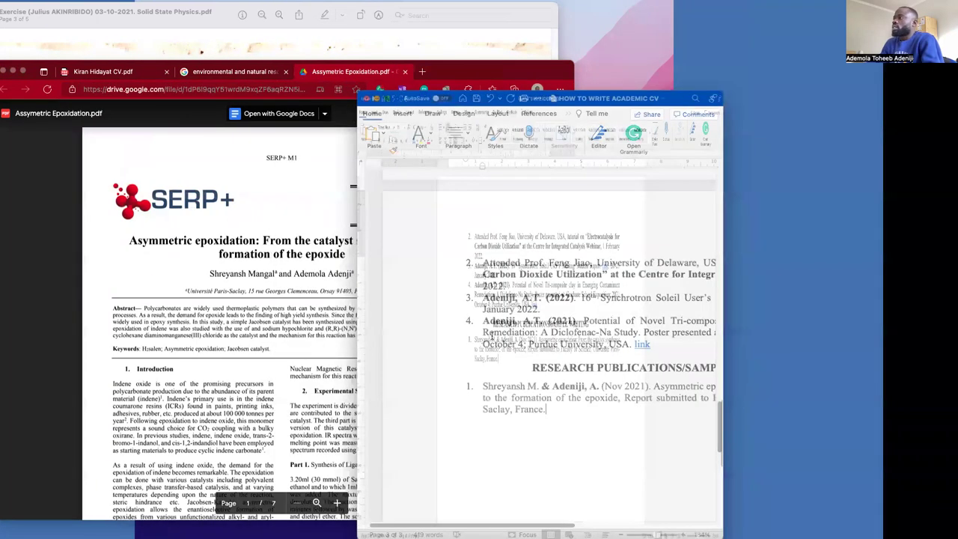
pyautogui.click(386, 327)
pyautogui.press('BackSpace')
pyautogui.write('.')
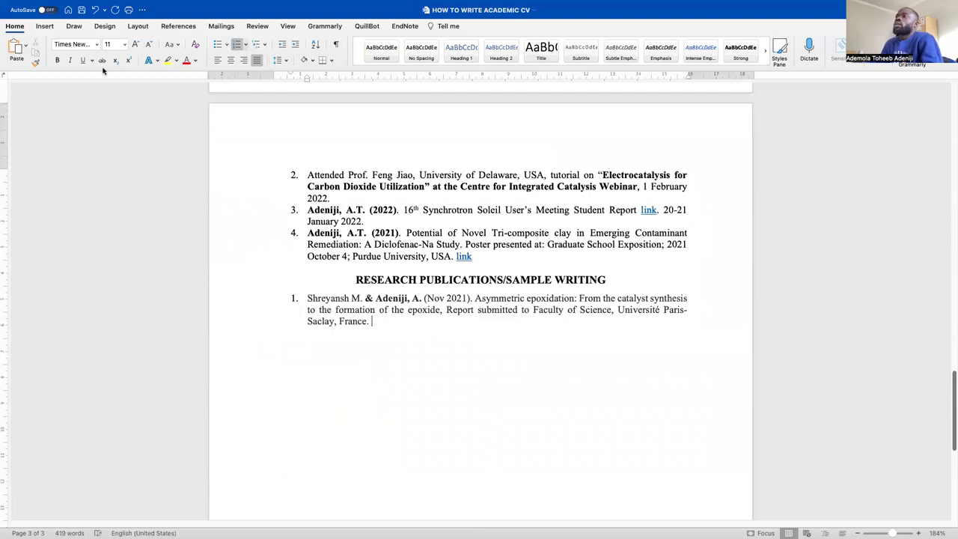
pyautogui.rightClick(380, 327)
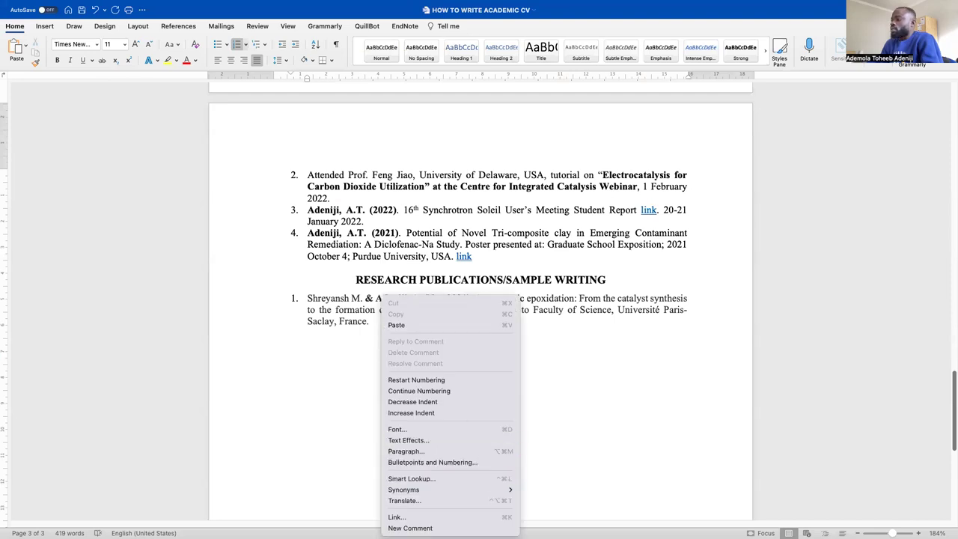
pyautogui.press('Return')
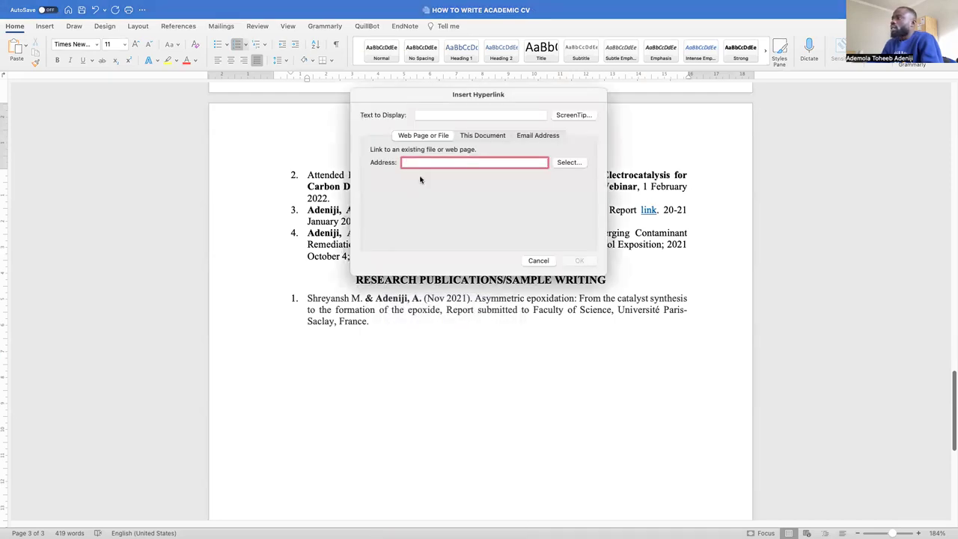
pyautogui.click(478, 114)
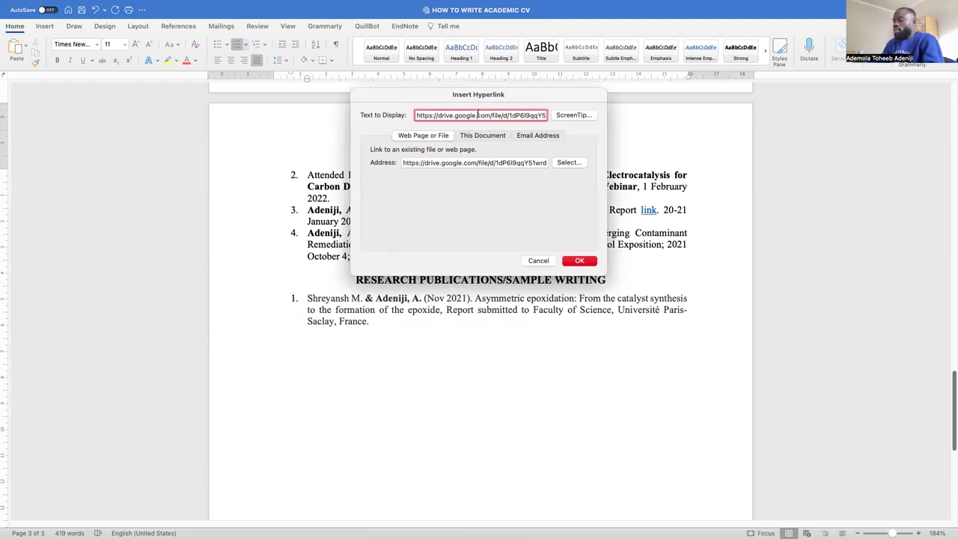
pyautogui.press('super+a')
pyautogui.write('Li')
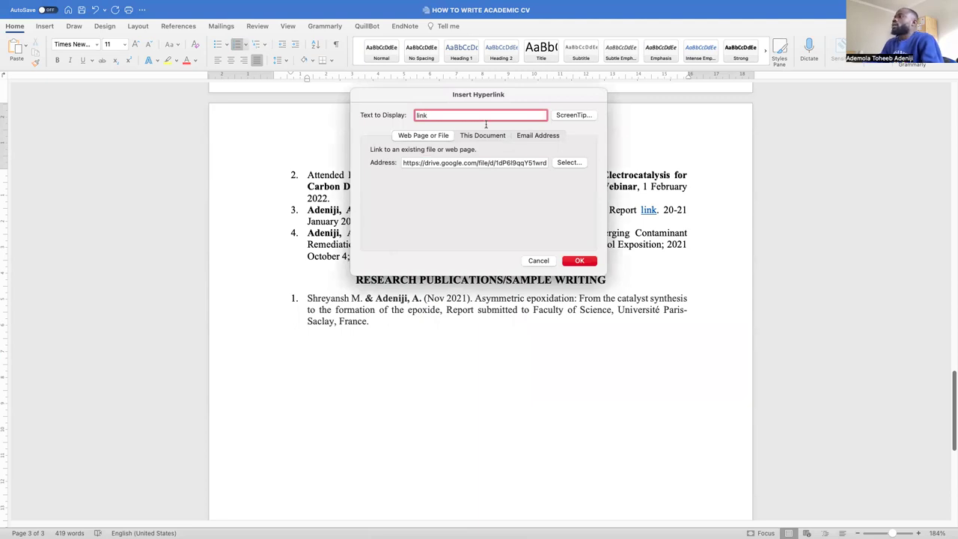
pyautogui.click(574, 261)
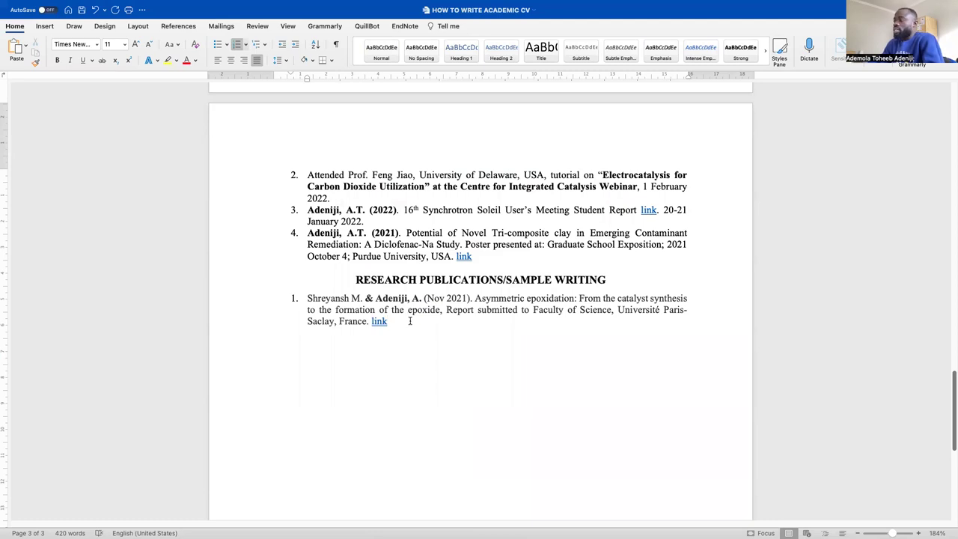
# Paste the Ro-vibration spectroscopy reference as entry 2, removing its stray list number
pyautogui.press('Return')
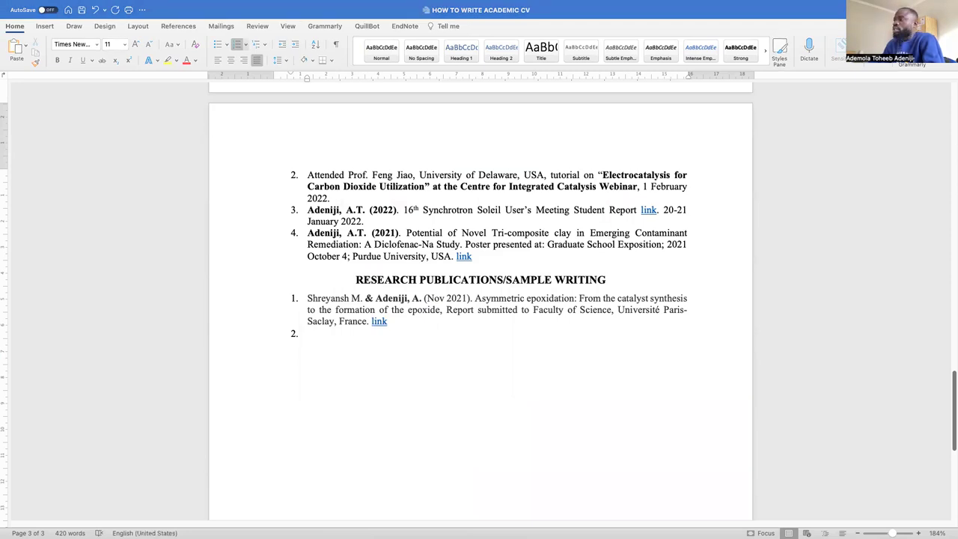
pyautogui.click(316, 337)
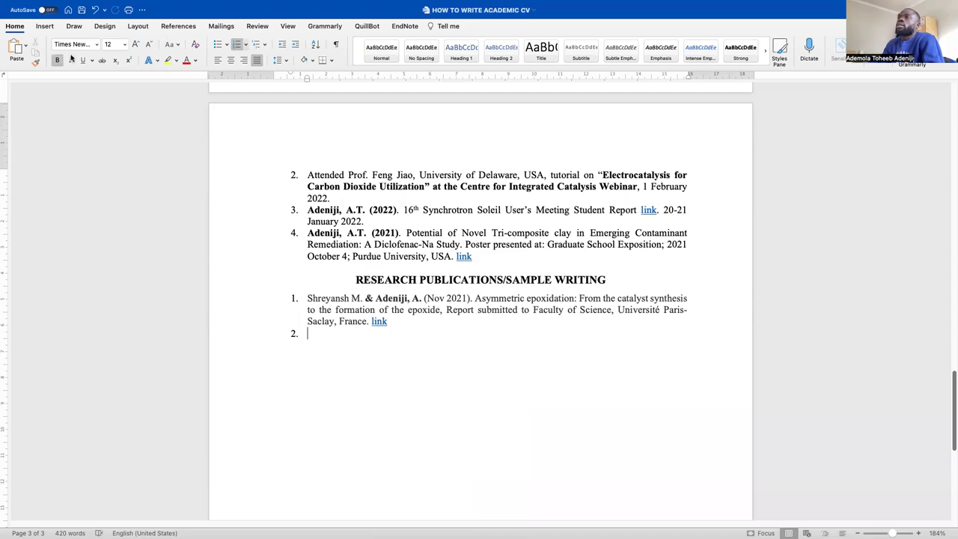
pyautogui.click(16, 48)
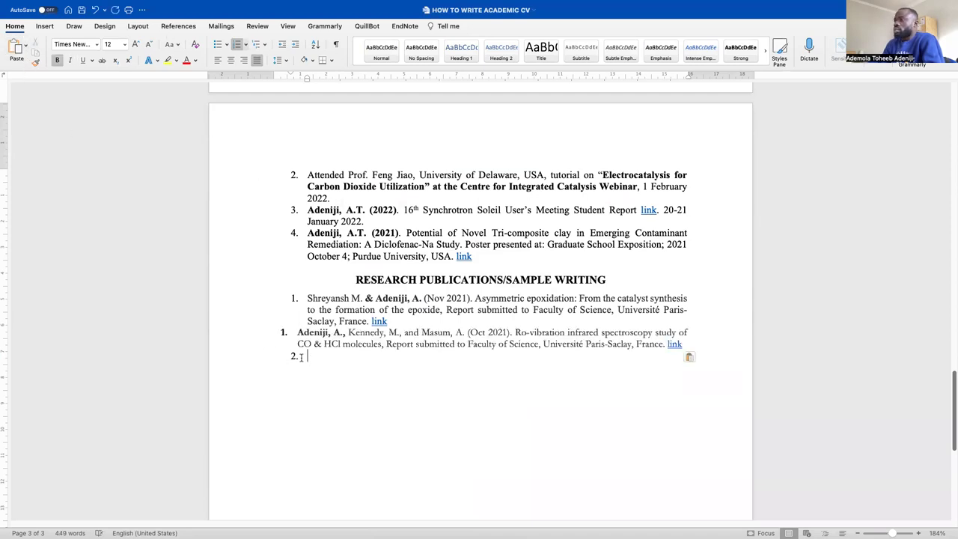
pyautogui.moveTo(301, 358); pyautogui.dragTo(266, 337)
pyautogui.click(297, 332)
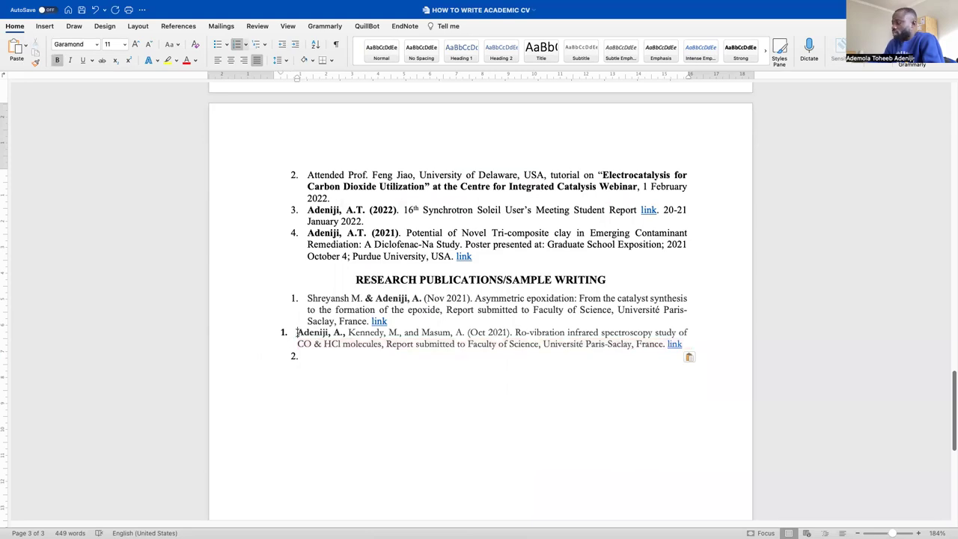
pyautogui.press('BackSpace')
pyautogui.press('BackSpace')
pyautogui.press('BackSpace')
# Set the Ro-vibration reference in Times New Roman, numbered as item 2 and justified
pyautogui.moveTo(652, 353); pyautogui.dragTo(196, 329)
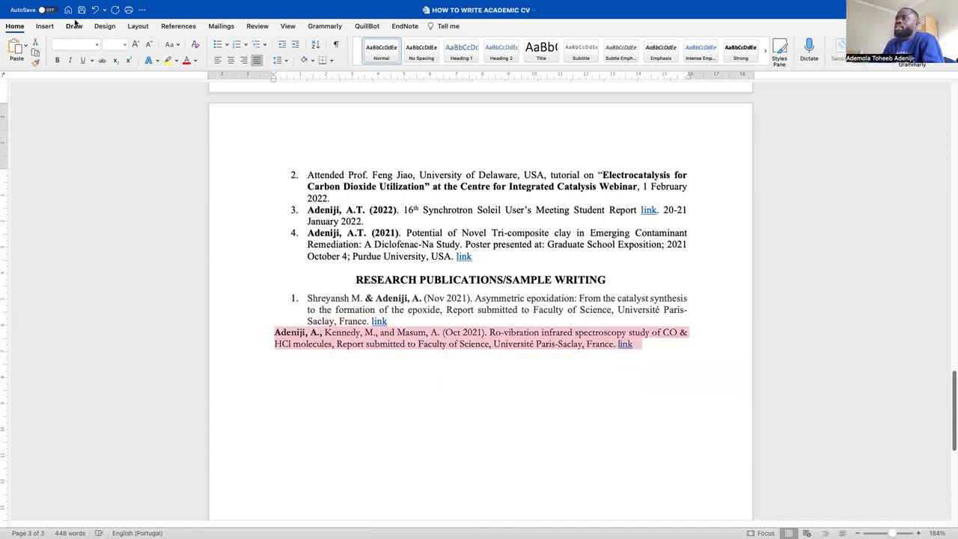
pyautogui.click(98, 45)
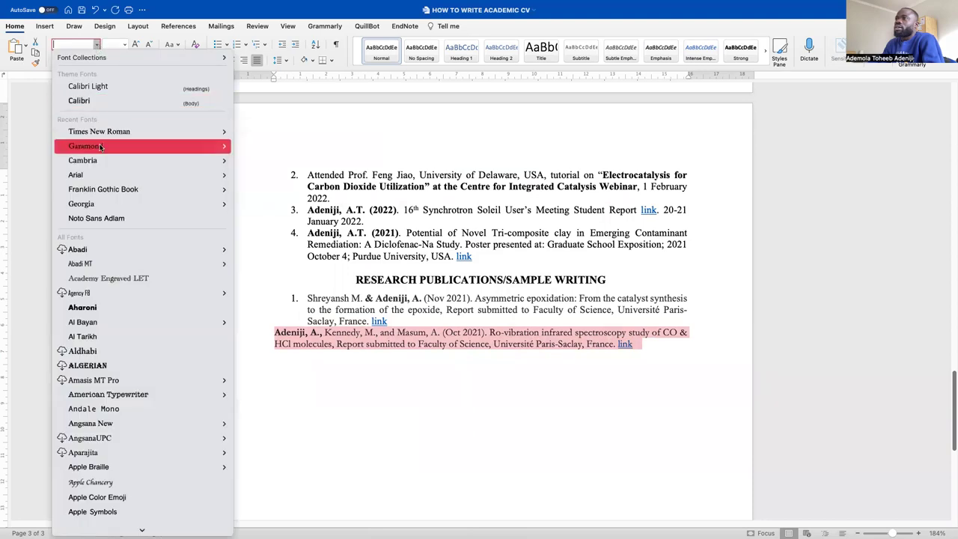
pyautogui.click(101, 137)
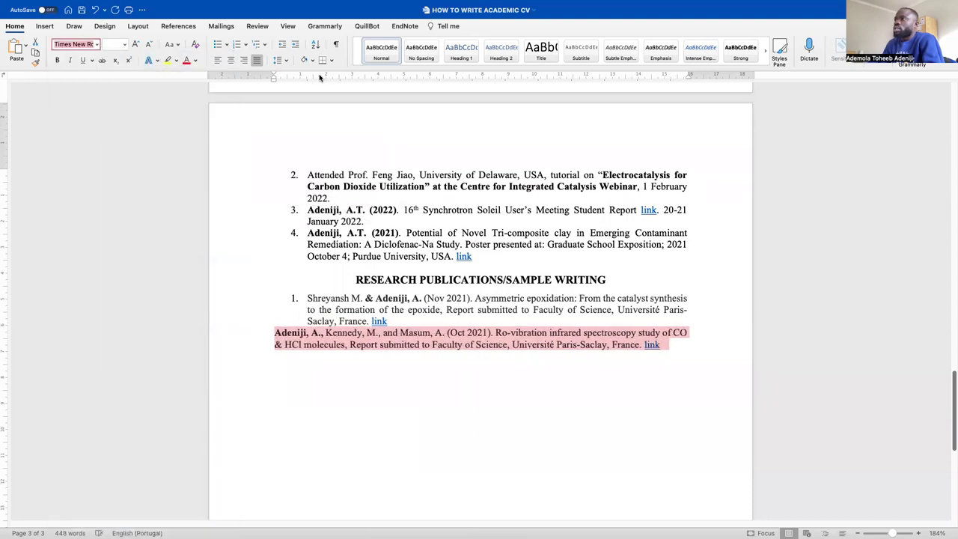
pyautogui.click(259, 61)
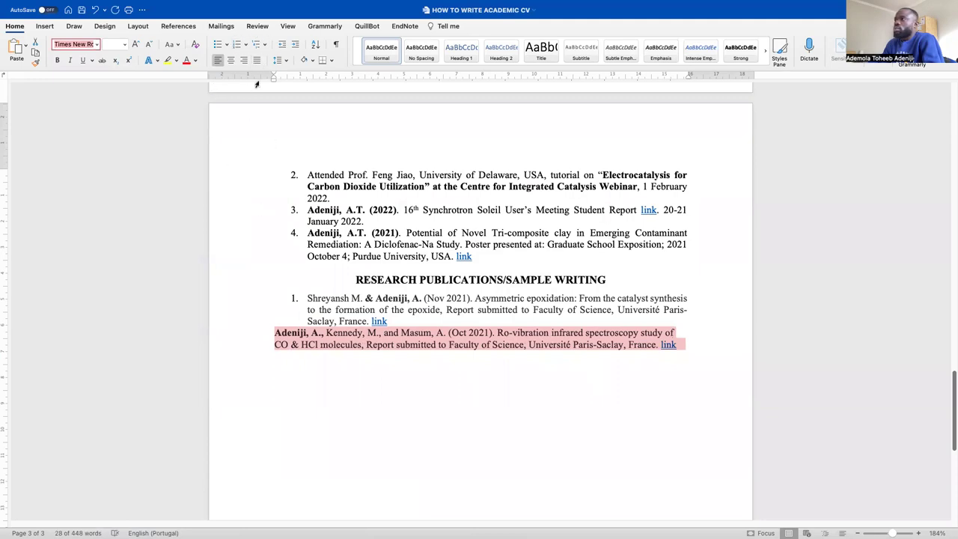
pyautogui.click(238, 45)
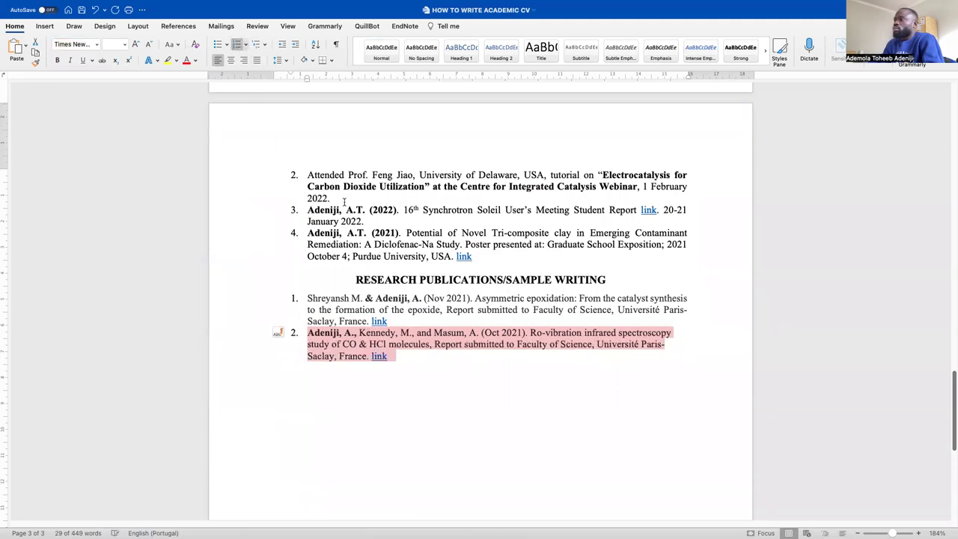
pyautogui.moveTo(449, 363); pyautogui.dragTo(296, 335)
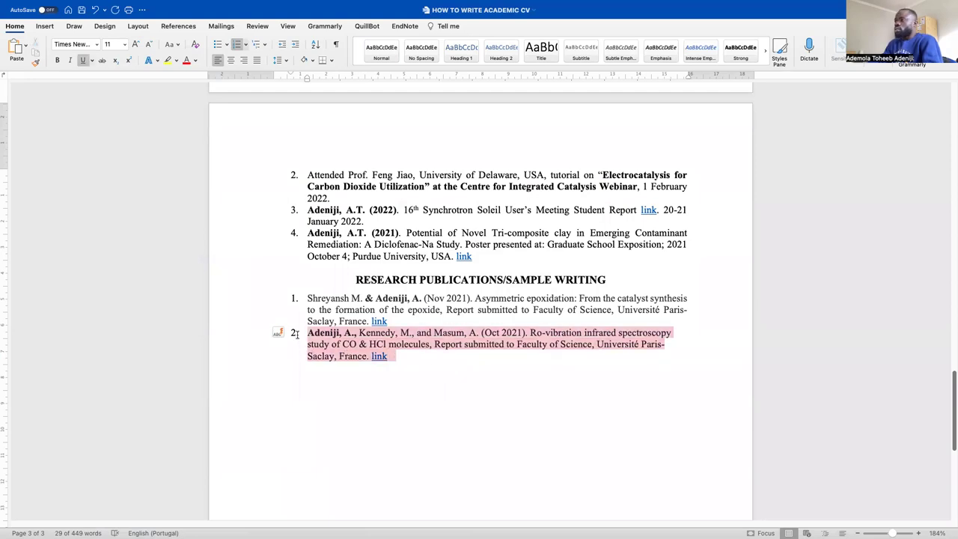
pyautogui.click(257, 60)
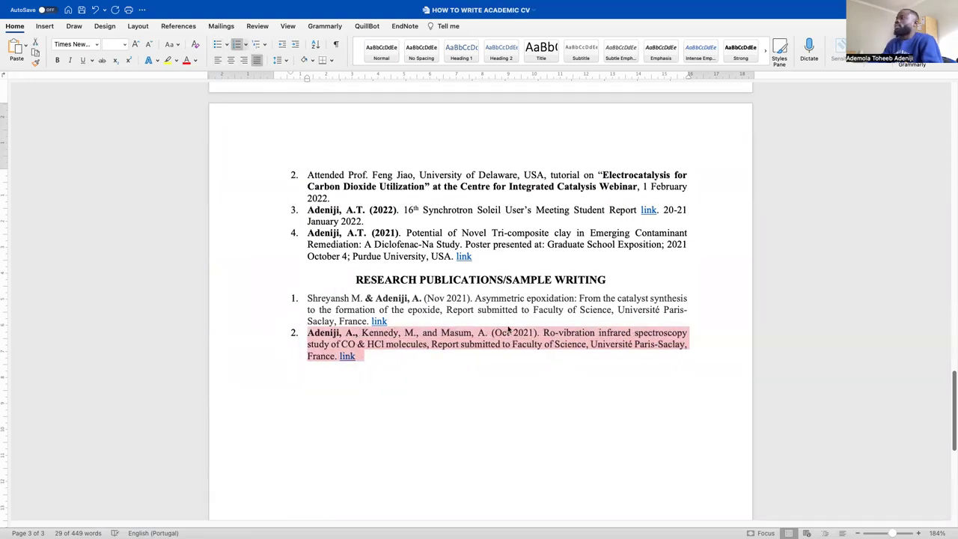
pyautogui.click(502, 385)
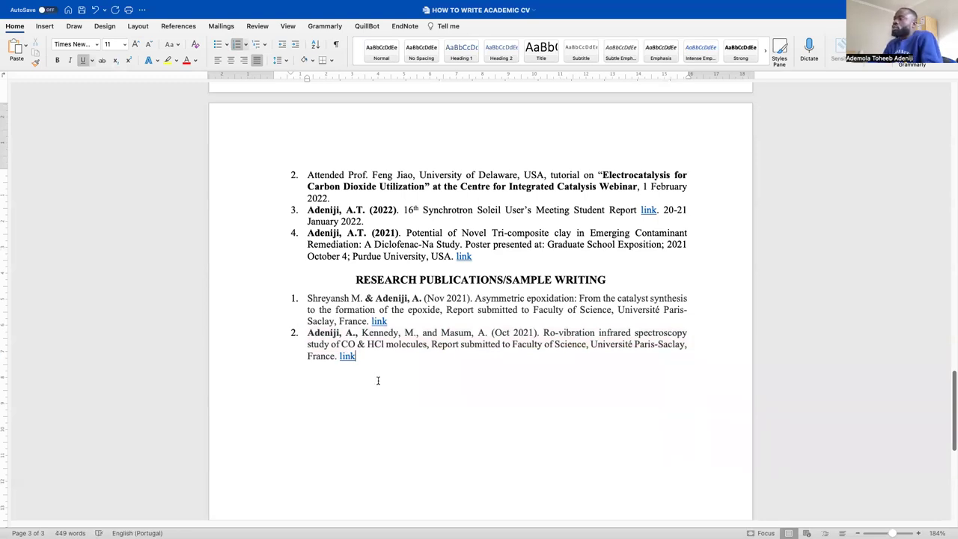
pyautogui.scroll(-1, 388, 356)
# Paste the Rice-Bran Pretreatment reference on a new line below reference 2
pyautogui.press('Return')
pyautogui.press('super+b')
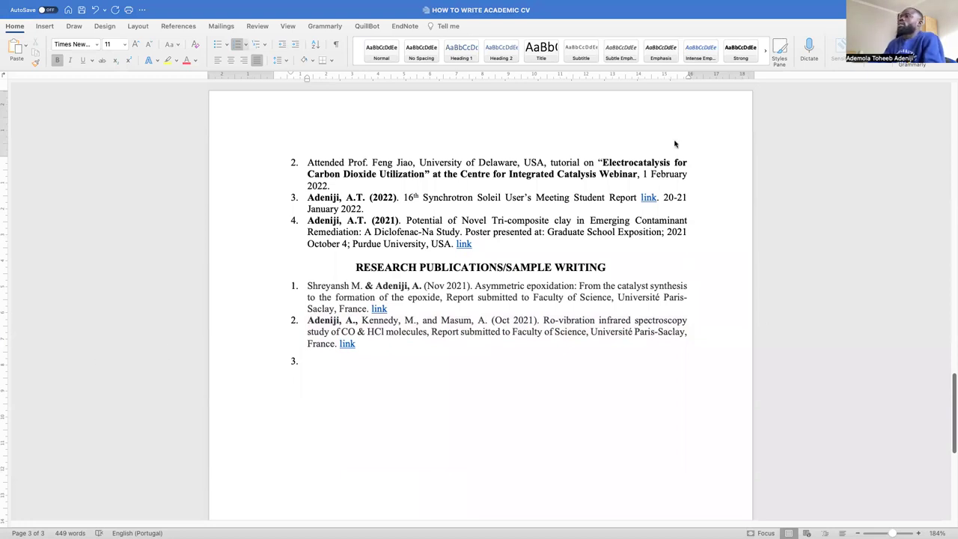
pyautogui.click(27, 46)
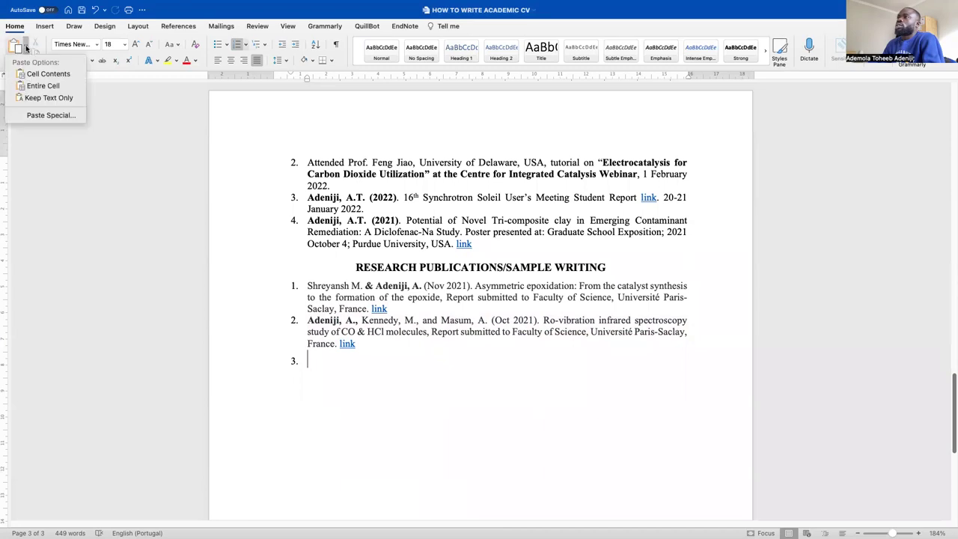
pyautogui.click(17, 48)
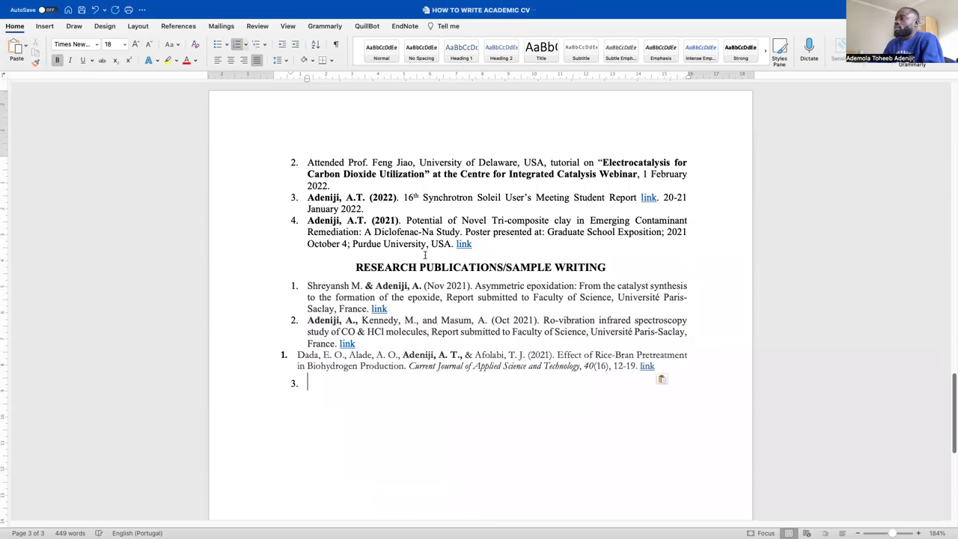
pyautogui.press('BackSpace')
pyautogui.press('BackSpace')
pyautogui.press('BackSpace')
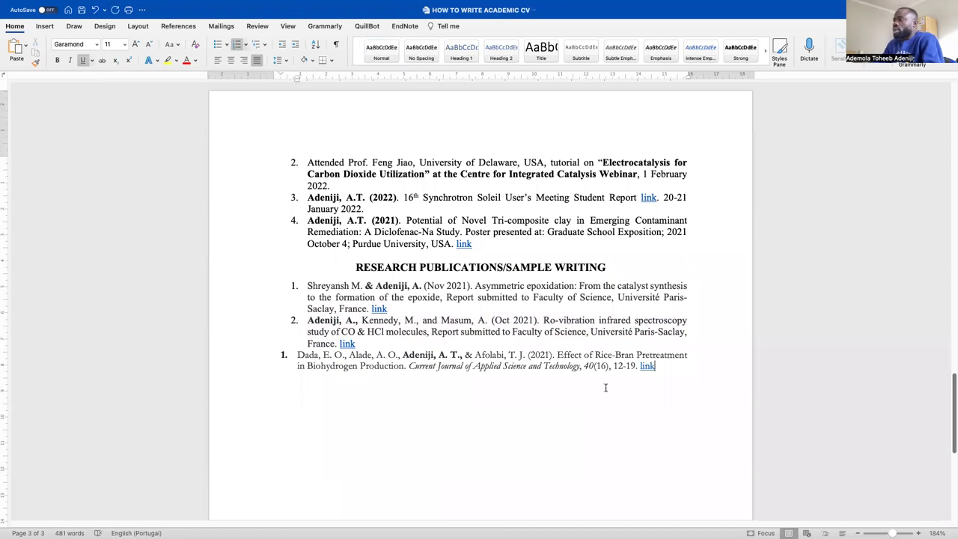
# Set the Rice-Bran reference in 11 pt Times New Roman
pyautogui.moveTo(684, 382); pyautogui.dragTo(245, 357)
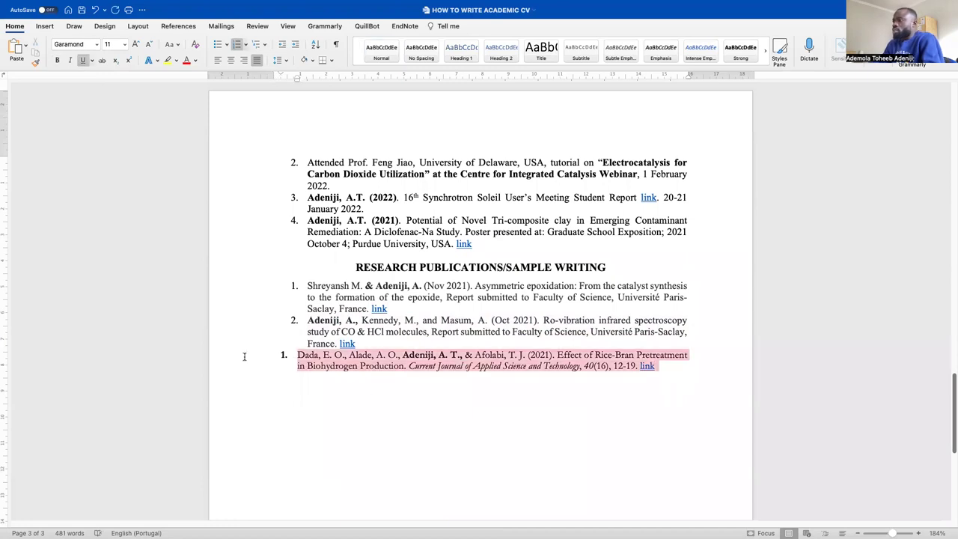
pyautogui.click(97, 45)
pyautogui.moveTo(90, 149)
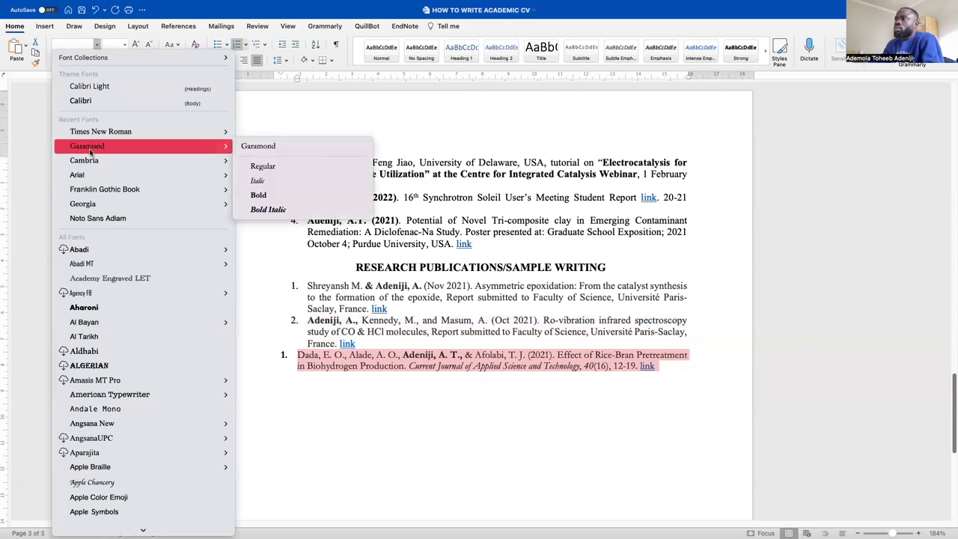
pyautogui.click(99, 132)
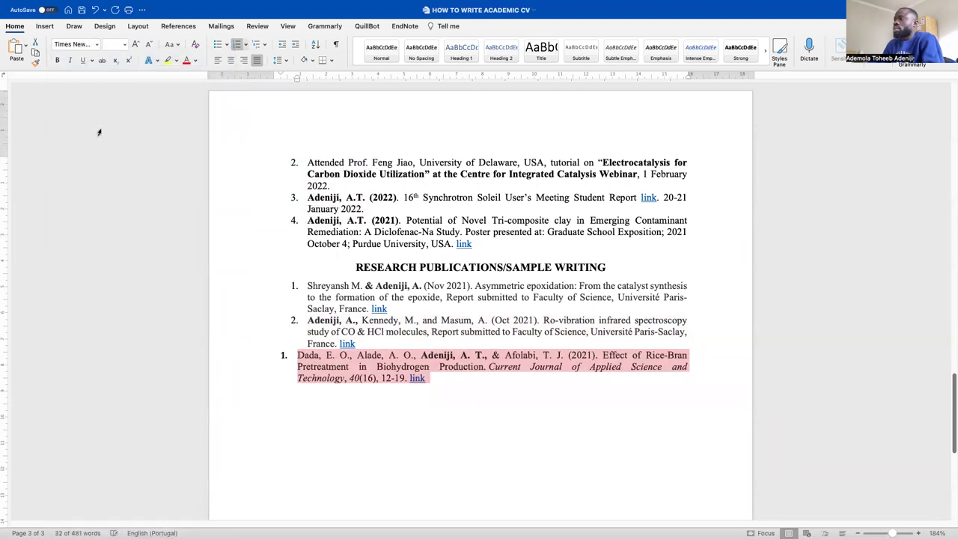
pyautogui.click(125, 44)
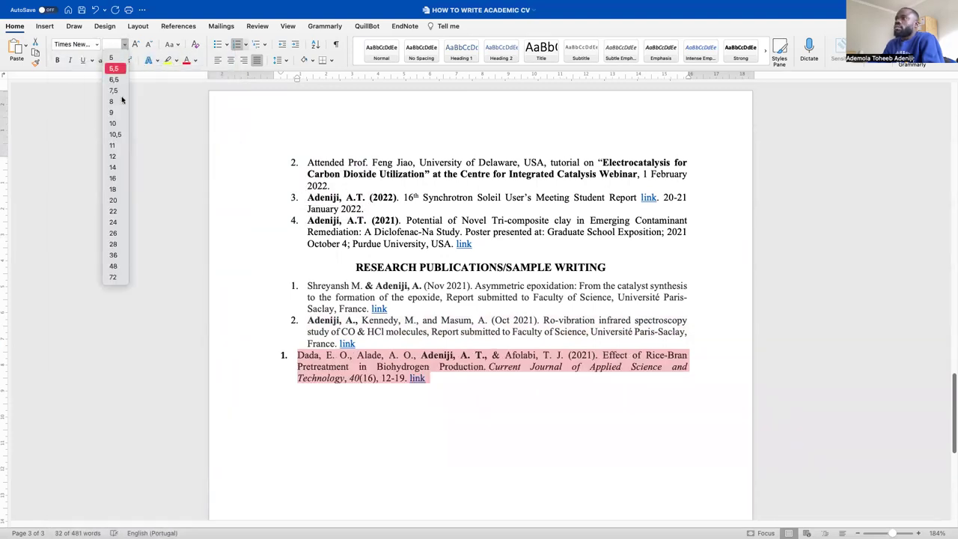
pyautogui.click(113, 146)
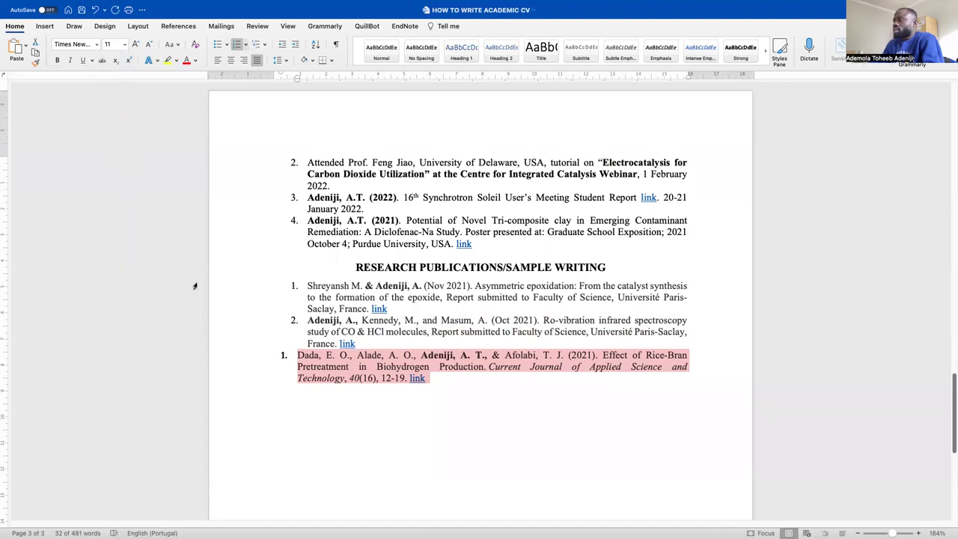
pyautogui.click(301, 362)
# Replace the reference's separate '1.' numbering so it becomes list item 3
pyautogui.press('BackSpace')
pyautogui.press('BackSpace')
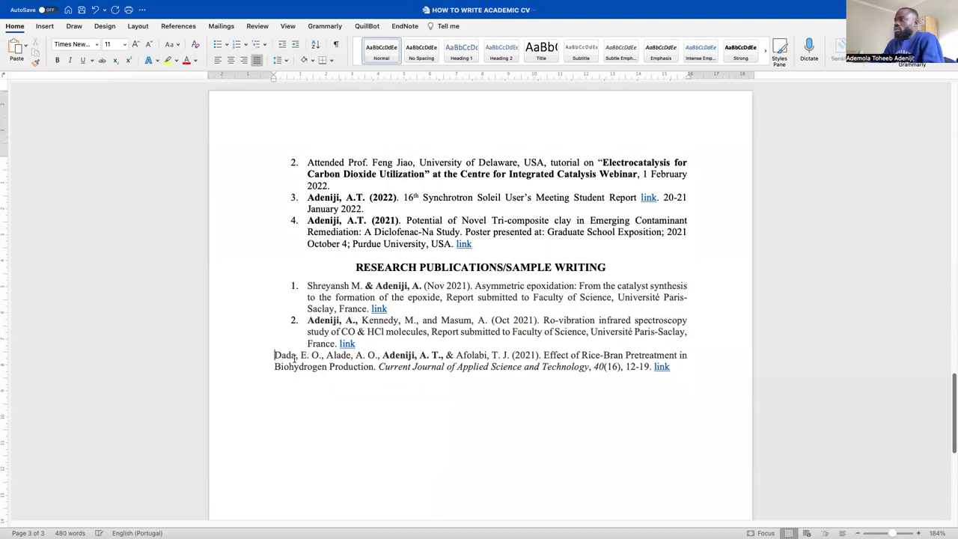
pyautogui.moveTo(699, 382); pyautogui.dragTo(107, 351)
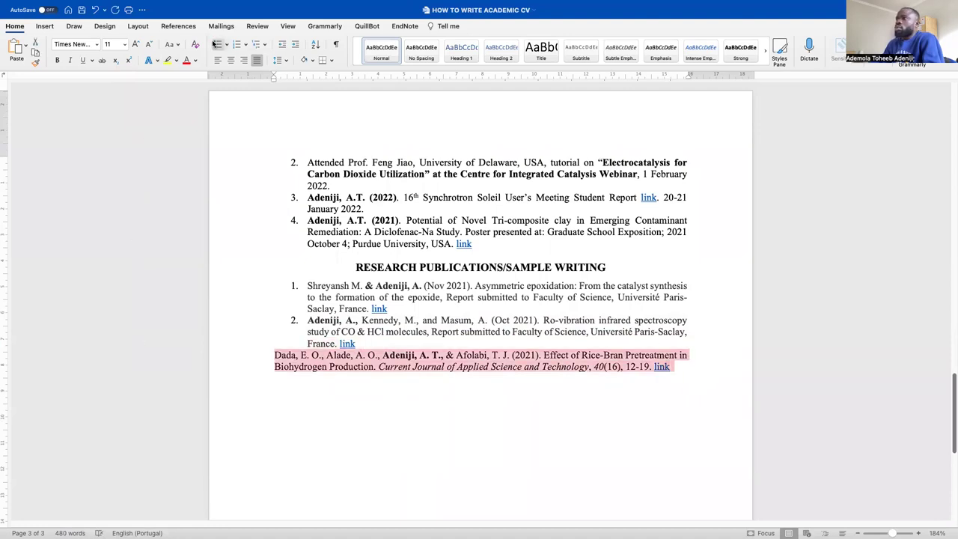
pyautogui.click(237, 44)
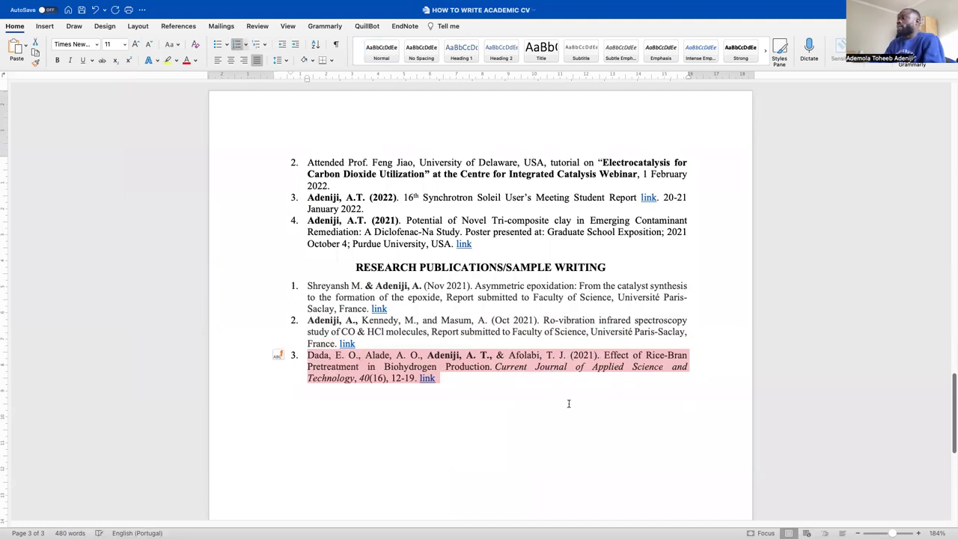
pyautogui.click(479, 367)
pyautogui.scroll(-2, 449, 359)
pyautogui.scroll(2, 415, 314)
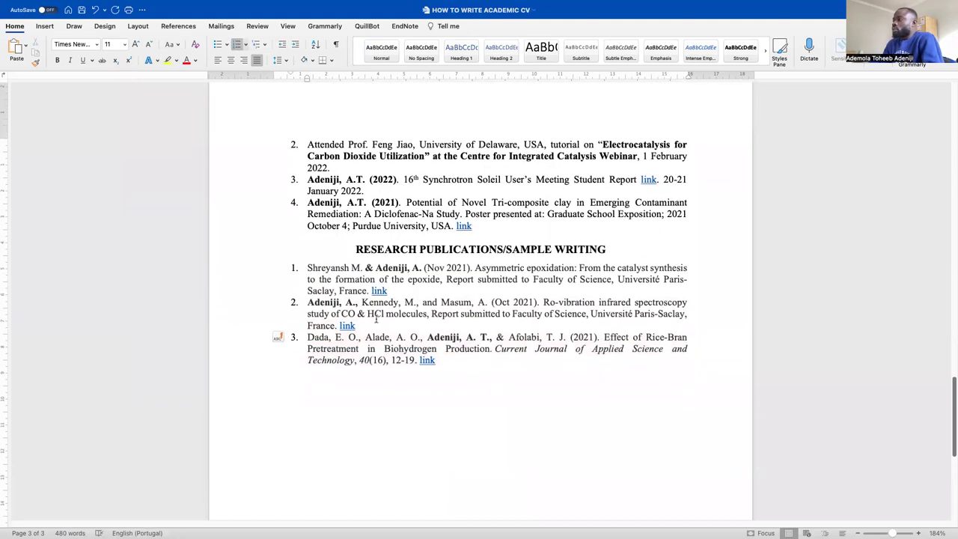
# Review reference 3's text, then add an empty numbered item 4 after its link
pyautogui.moveTo(308, 339); pyautogui.dragTo(566, 339)
pyautogui.click(424, 339)
pyautogui.click(584, 338)
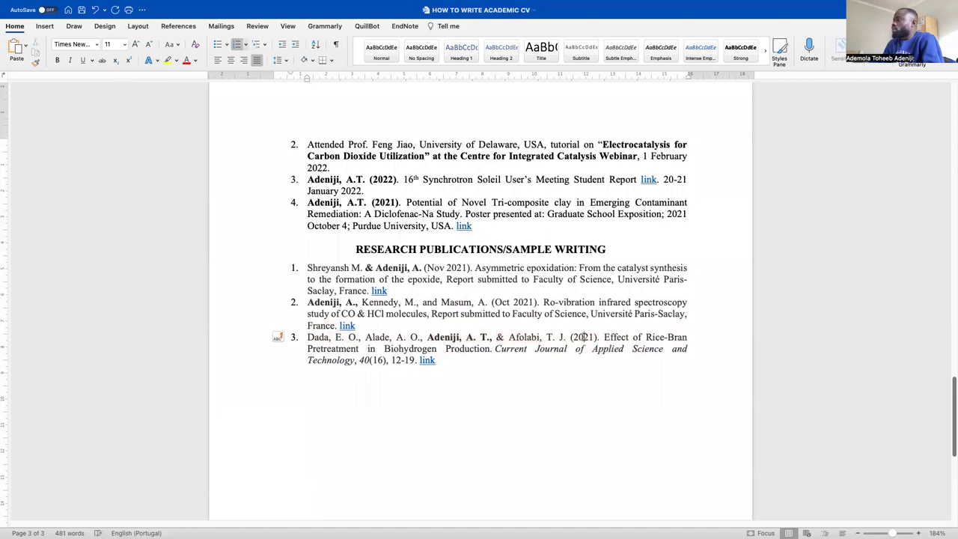
pyautogui.moveTo(605, 337)
pyautogui.mouseDown()
pyautogui.moveTo(413, 349)
pyautogui.moveTo(599, 355)
pyautogui.mouseUp()
pyautogui.hotkey('ctrl', 'End')
pyautogui.click(610, 376)
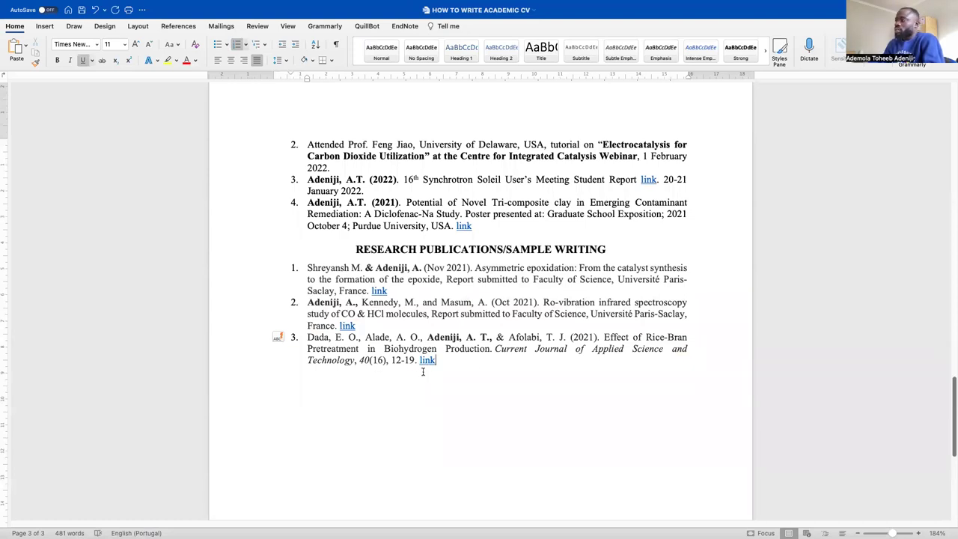
pyautogui.press('Return')
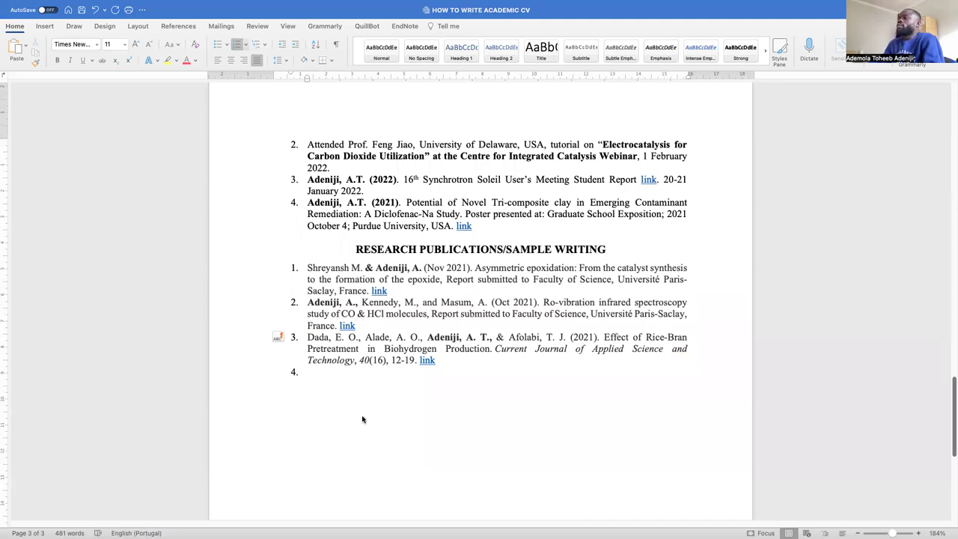
# Paste the Gliricidia Sepium and Acacia Pods paper into item 4 as plain text, deleting the duplicate '4.'
pyautogui.click(24, 45)
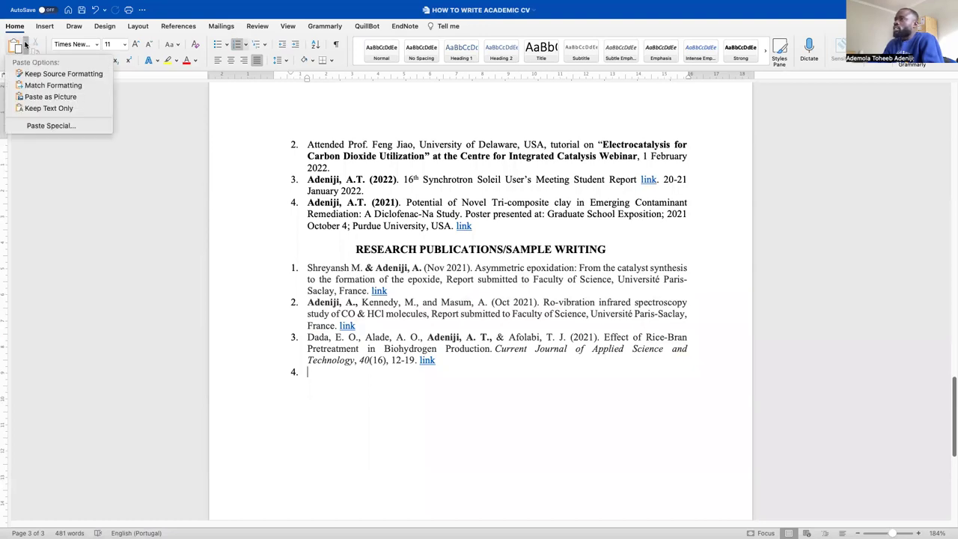
pyautogui.click(67, 113)
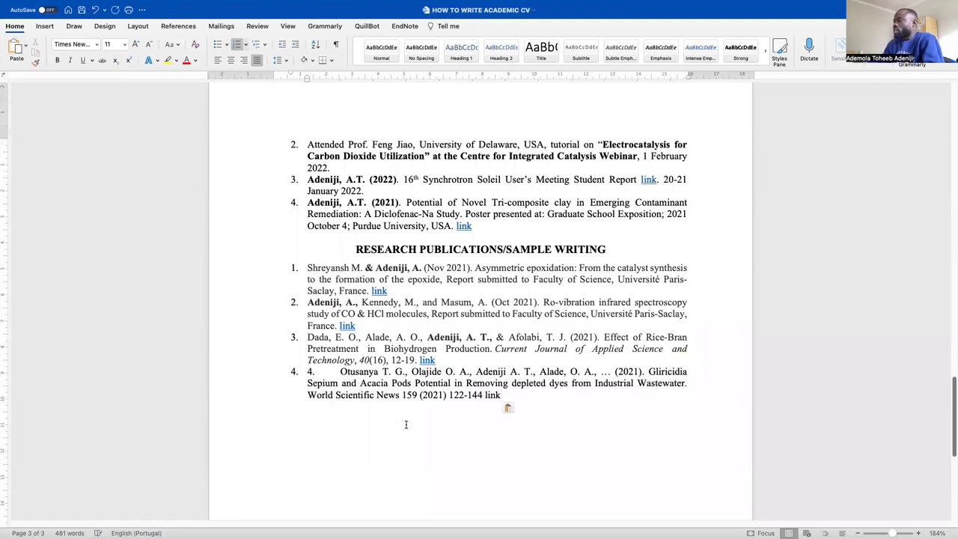
pyautogui.click(340, 371)
pyautogui.press('BackSpace')
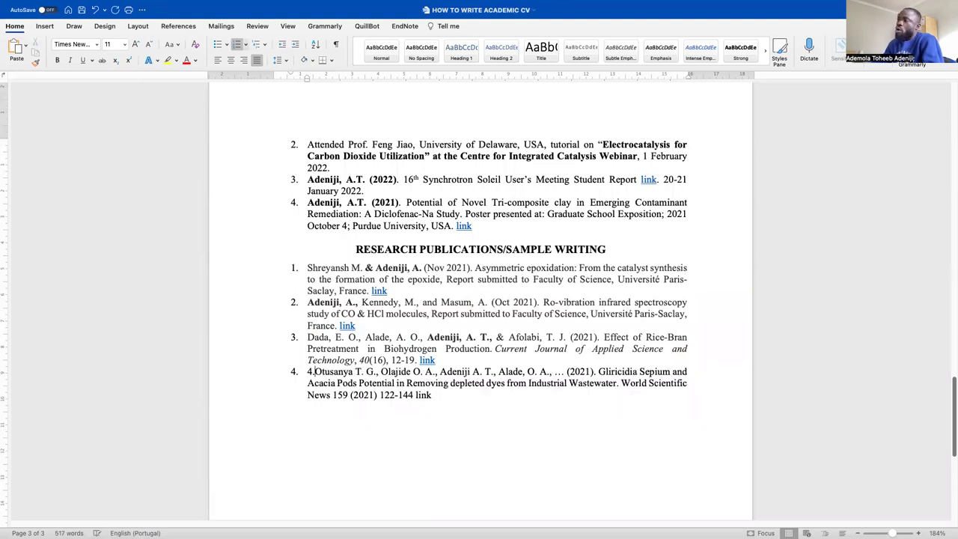
pyautogui.press('BackSpace')
pyautogui.press('BackSpace')
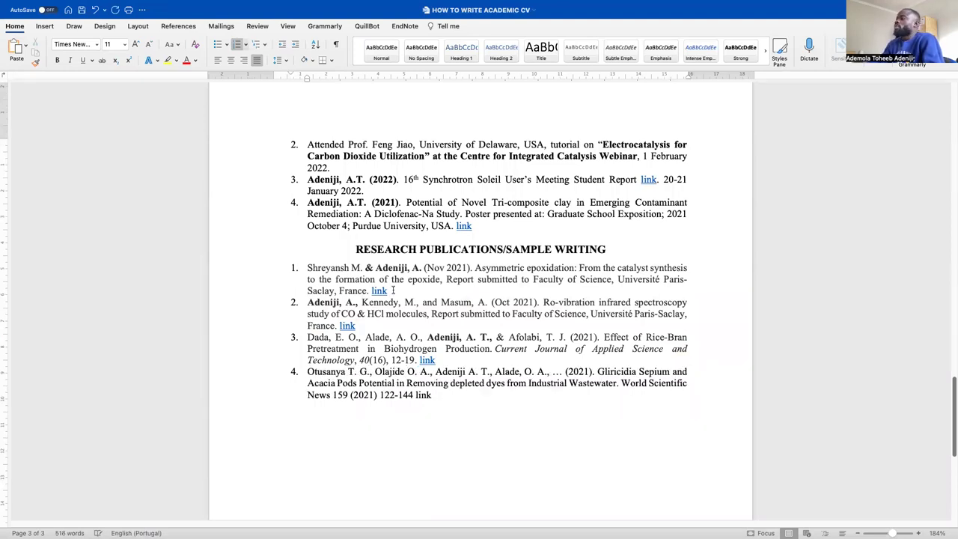
pyautogui.moveTo(438, 401); pyautogui.dragTo(291, 267)
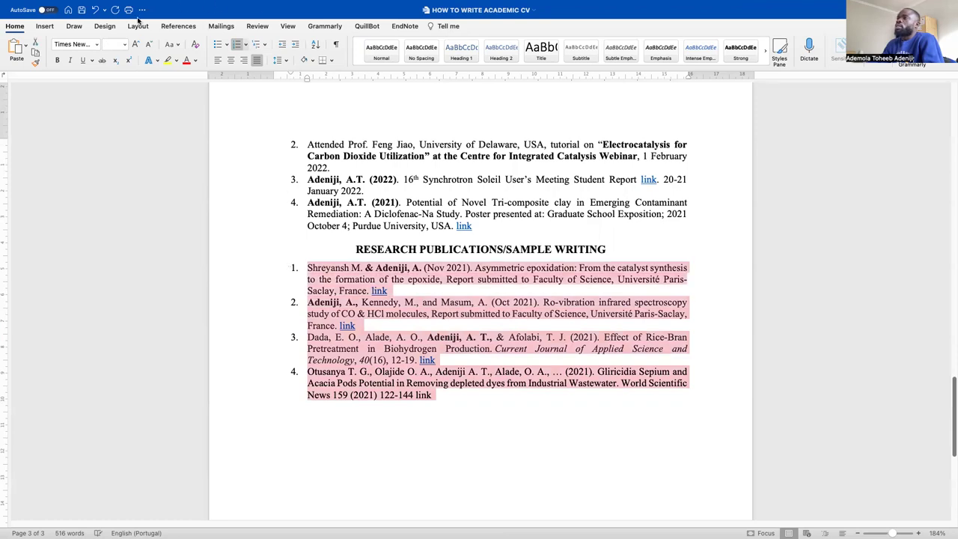
# Set the publication entries to 11 pt and bold the CV owner's name in entry 4
pyautogui.click(126, 45)
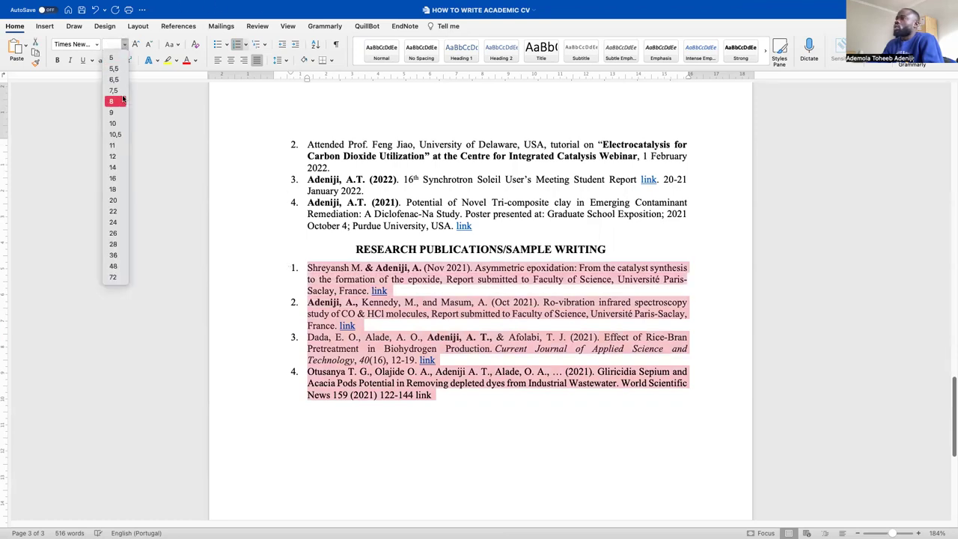
pyautogui.click(113, 146)
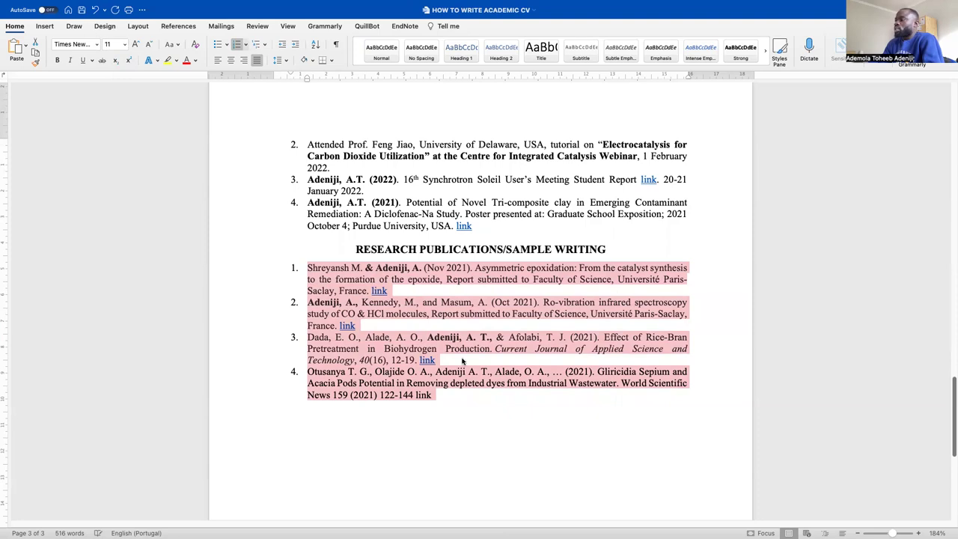
pyautogui.click(470, 402)
pyautogui.scroll(-3, 432, 388)
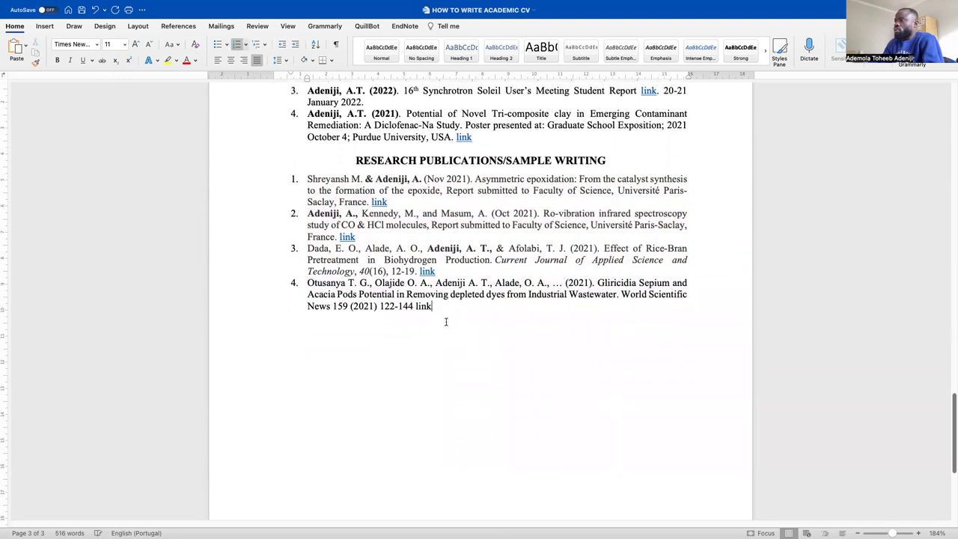
pyautogui.moveTo(434, 283); pyautogui.dragTo(496, 283)
pyautogui.press('super+b')
# Delete the trailing 'link' text from the end of entry 4
pyautogui.moveTo(442, 307); pyautogui.dragTo(416, 308)
pyautogui.press('BackSpace')
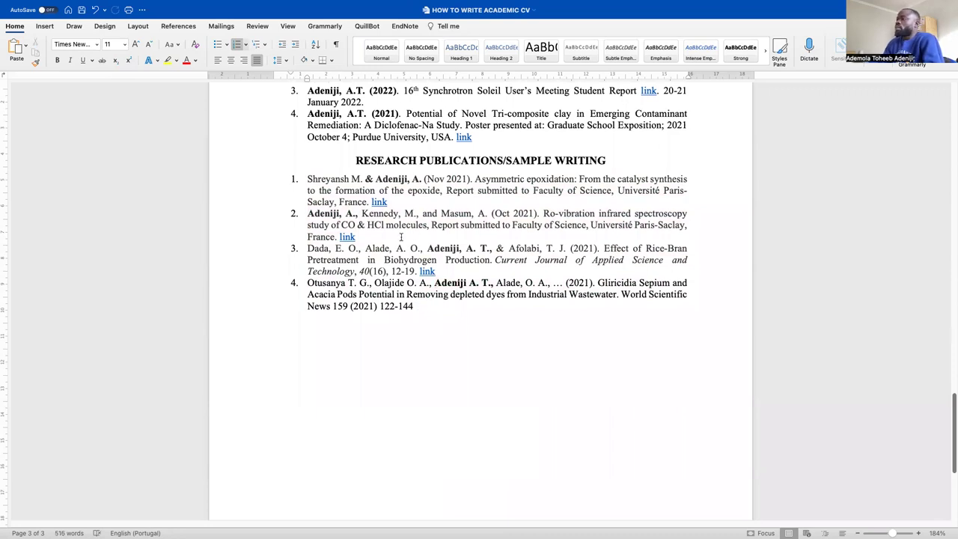
pyautogui.moveTo(366, 312); pyautogui.dragTo(284, 289)
pyautogui.click(451, 321)
pyautogui.scroll(-1, 463, 292)
pyautogui.moveTo(408, 307); pyautogui.dragTo(300, 282)
pyautogui.click(464, 307)
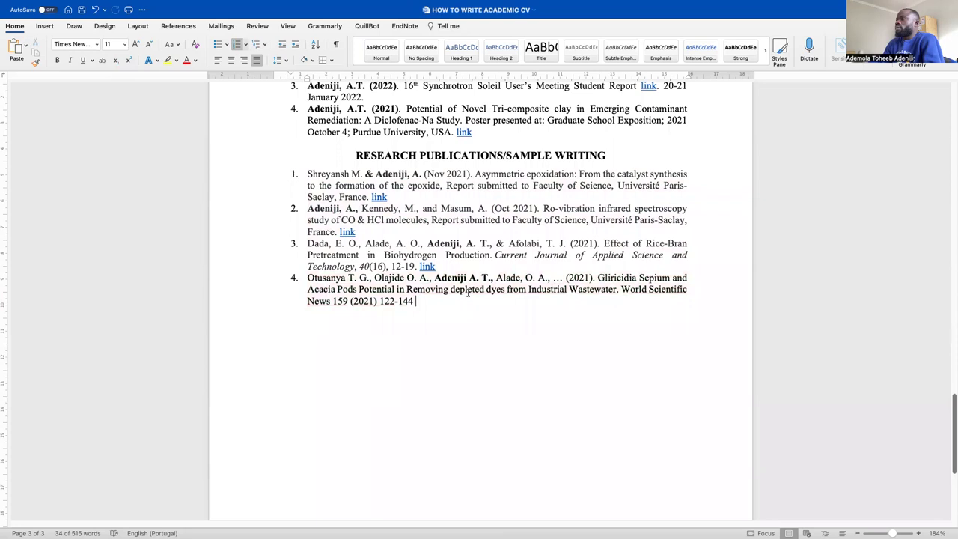
# Remove the highlighting from all four publication entries
pyautogui.moveTo(461, 266); pyautogui.dragTo(281, 175)
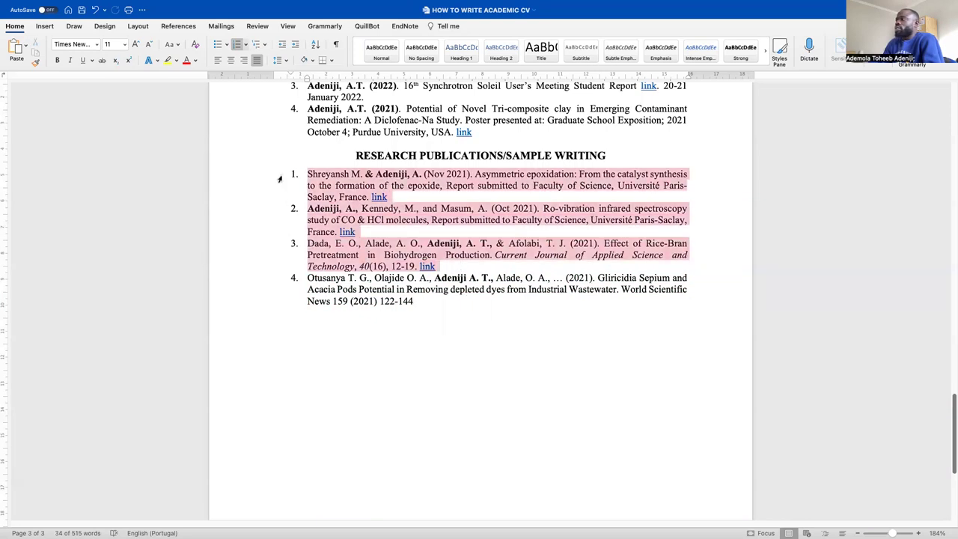
pyautogui.click(503, 316)
pyautogui.moveTo(484, 314); pyautogui.dragTo(298, 171)
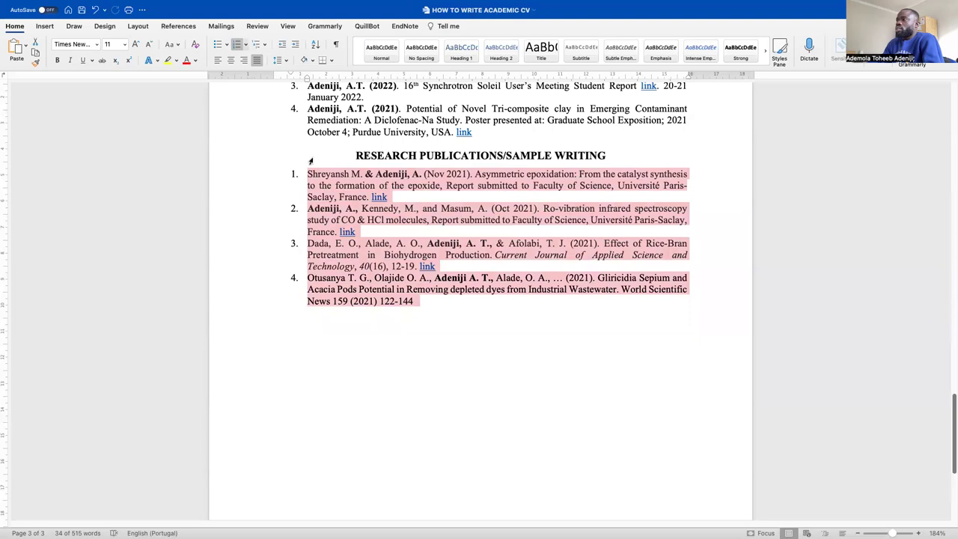
pyautogui.click(176, 61)
pyautogui.click(223, 78)
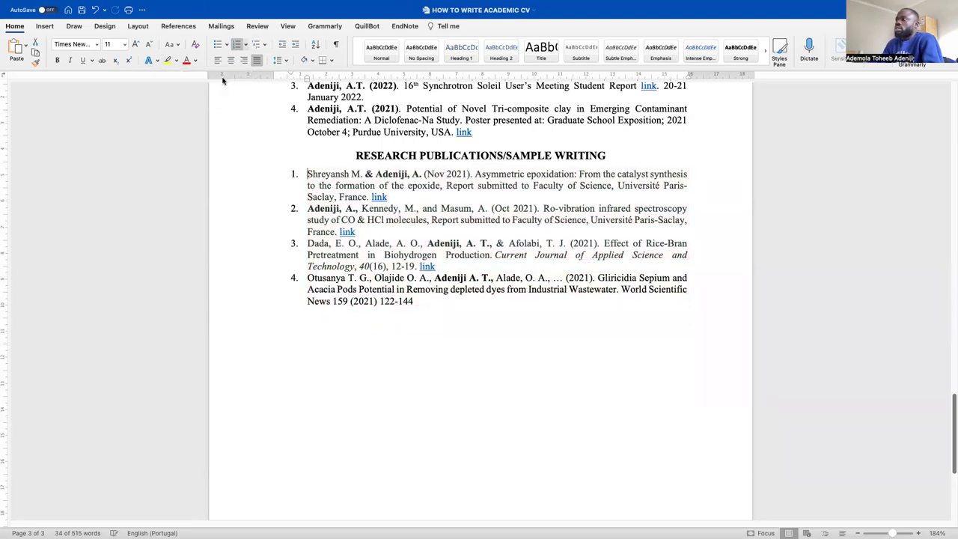
# Make the text of all four publication entries black
pyautogui.moveTo(482, 315); pyautogui.dragTo(269, 172)
pyautogui.click(196, 60)
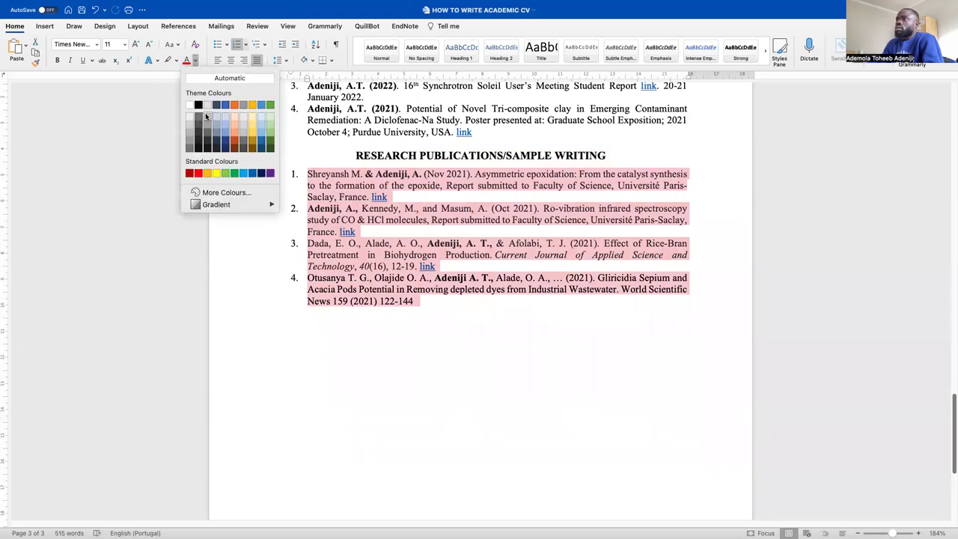
pyautogui.click(199, 106)
pyautogui.click(537, 349)
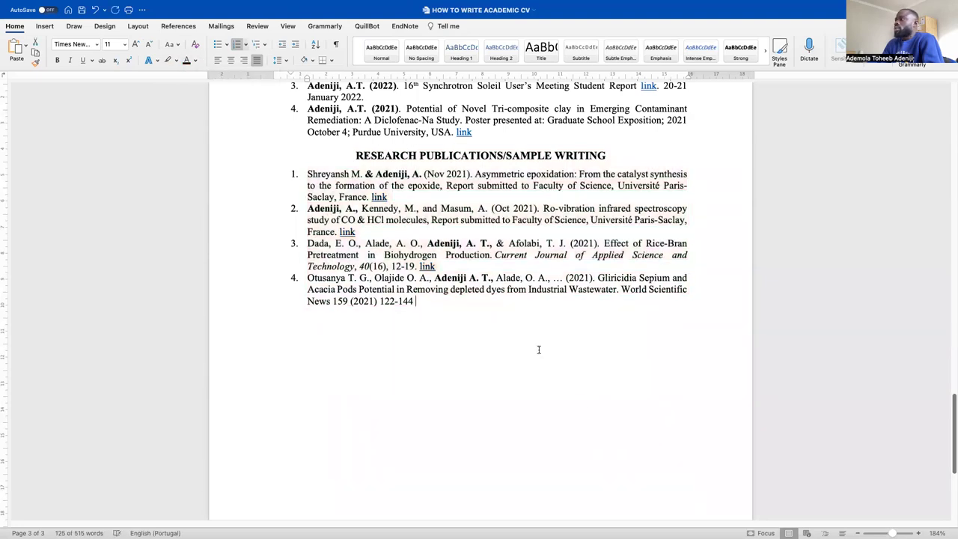
pyautogui.scroll(1, 501, 334)
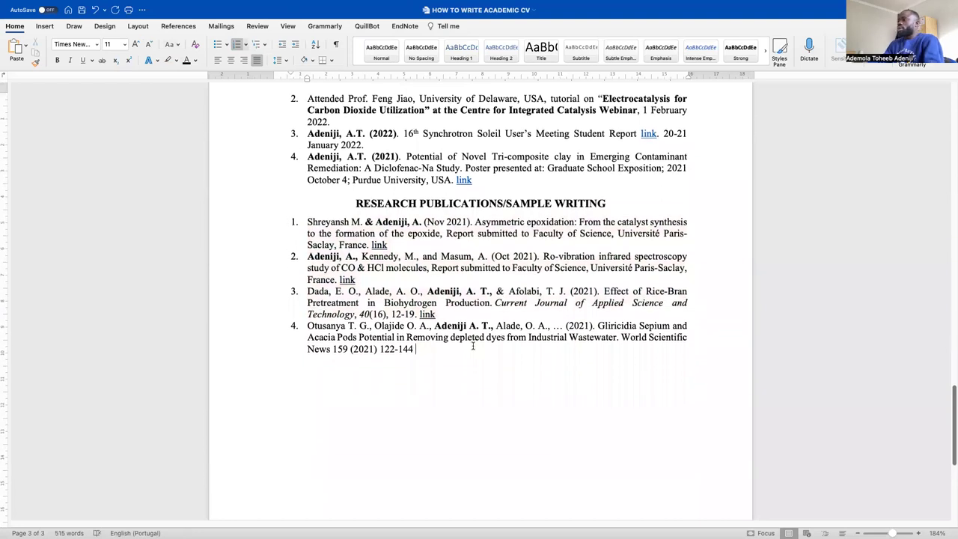
pyautogui.scroll(-1, 445, 364)
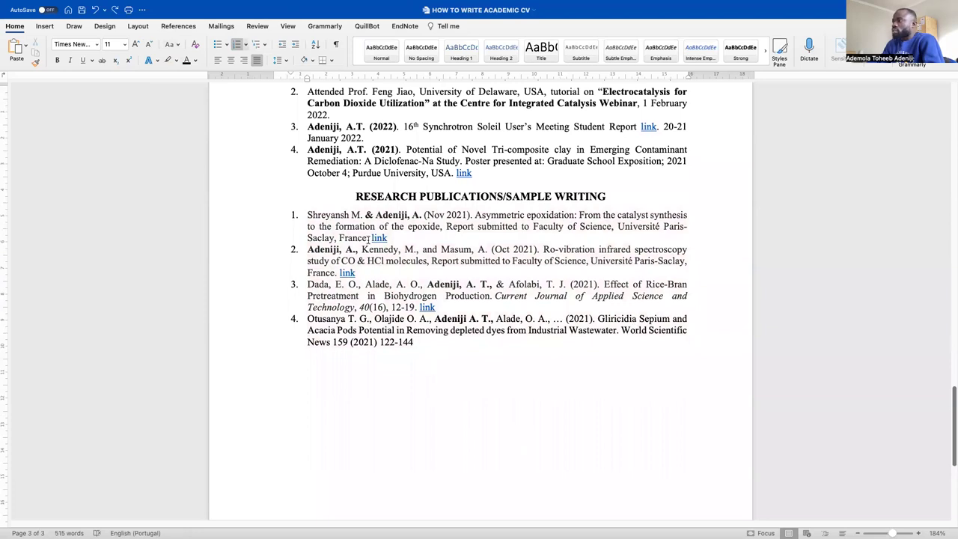
# Apply the black font colour to entries 1–4 individually and retype 'link' after entry 4
pyautogui.moveTo(367, 237); pyautogui.dragTo(305, 216)
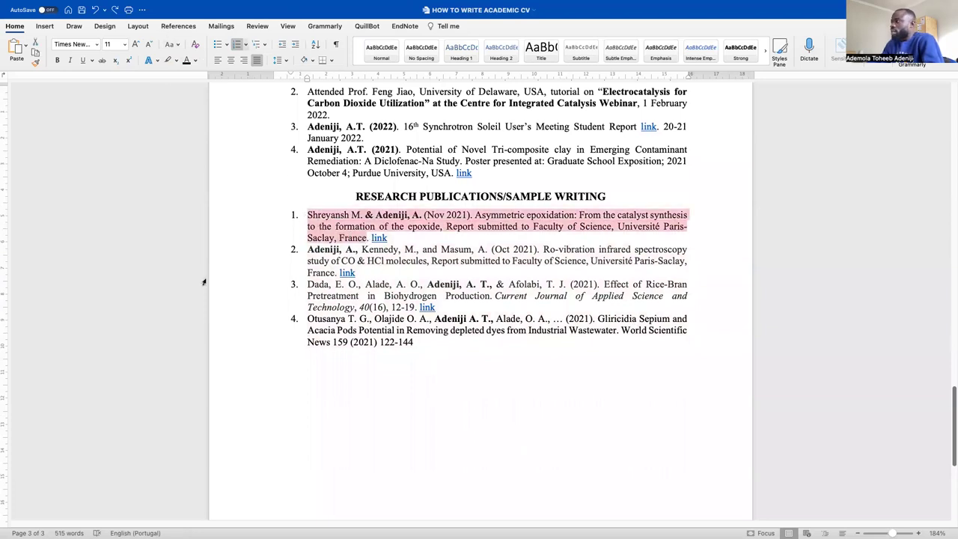
pyautogui.click(186, 60)
pyautogui.moveTo(338, 276); pyautogui.dragTo(307, 249)
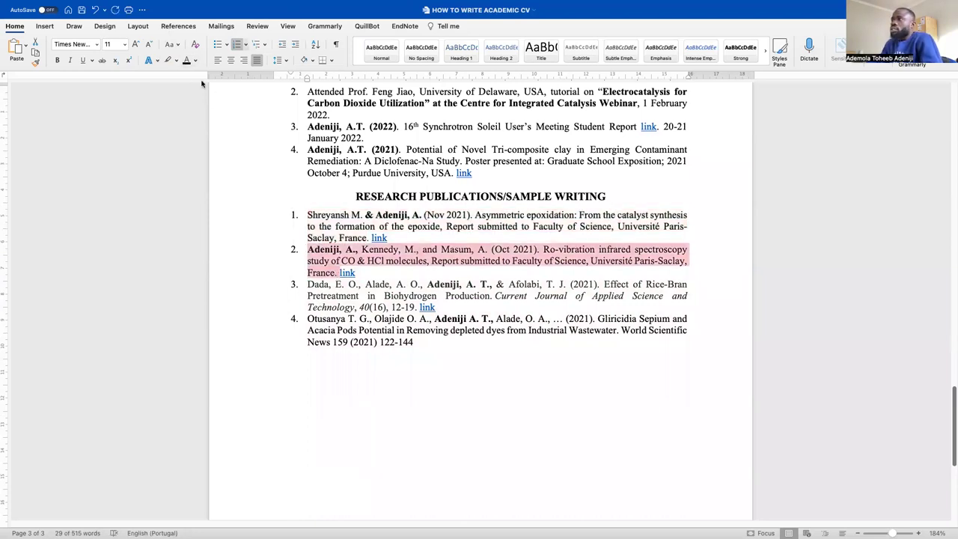
pyautogui.click(187, 60)
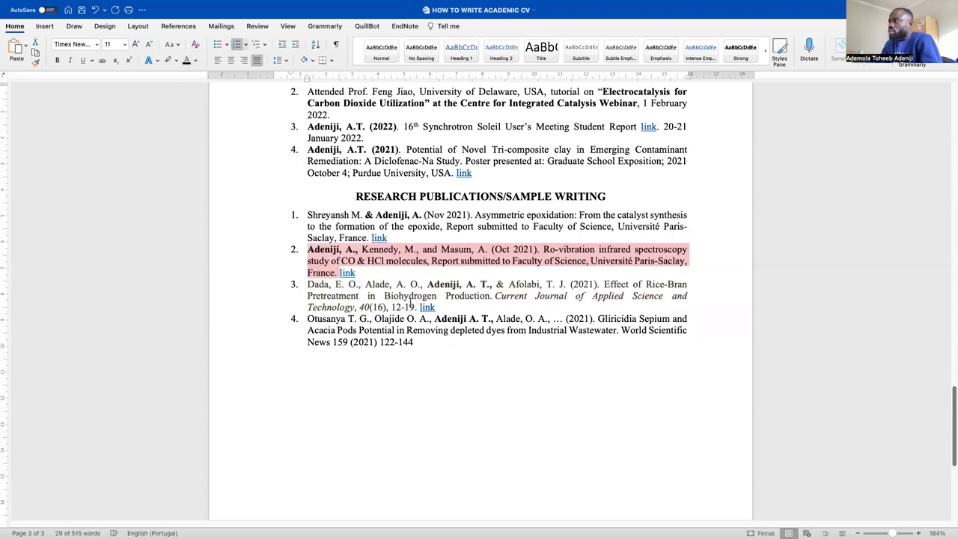
pyautogui.moveTo(413, 307); pyautogui.dragTo(247, 285)
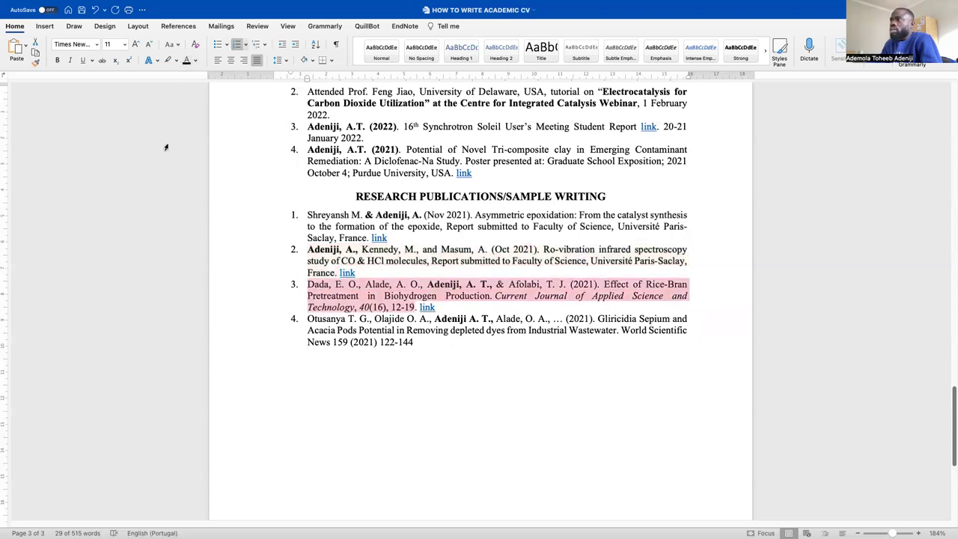
pyautogui.click(186, 60)
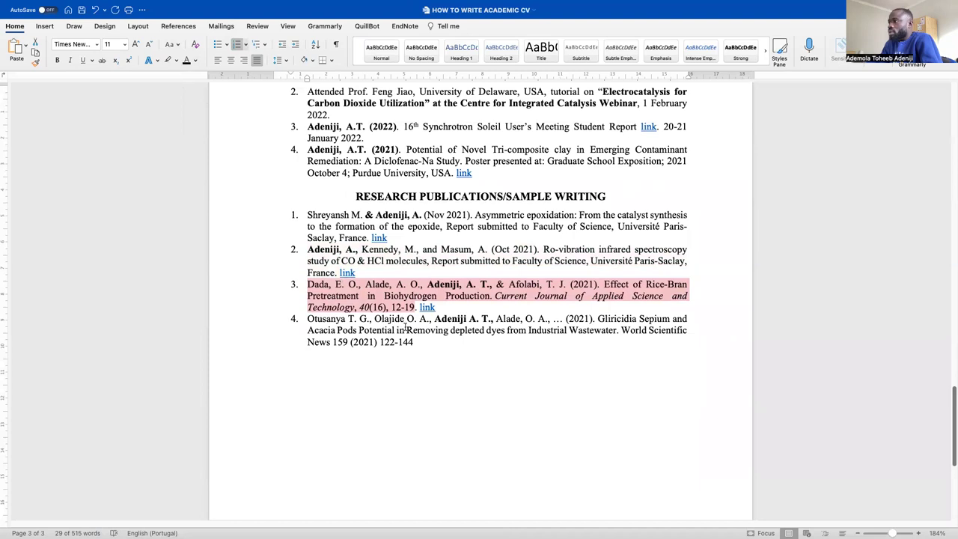
pyautogui.moveTo(417, 342); pyautogui.dragTo(292, 319)
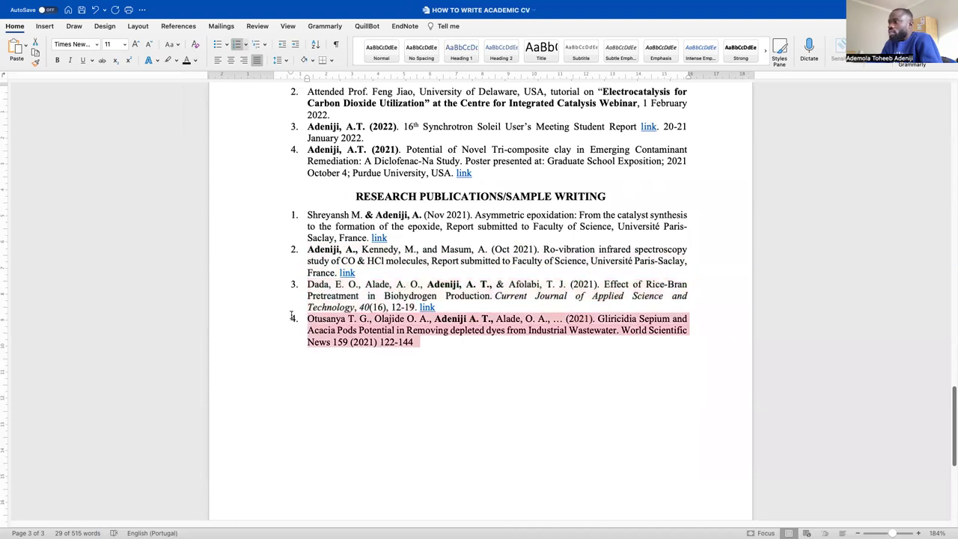
pyautogui.click(187, 60)
pyautogui.click(534, 370)
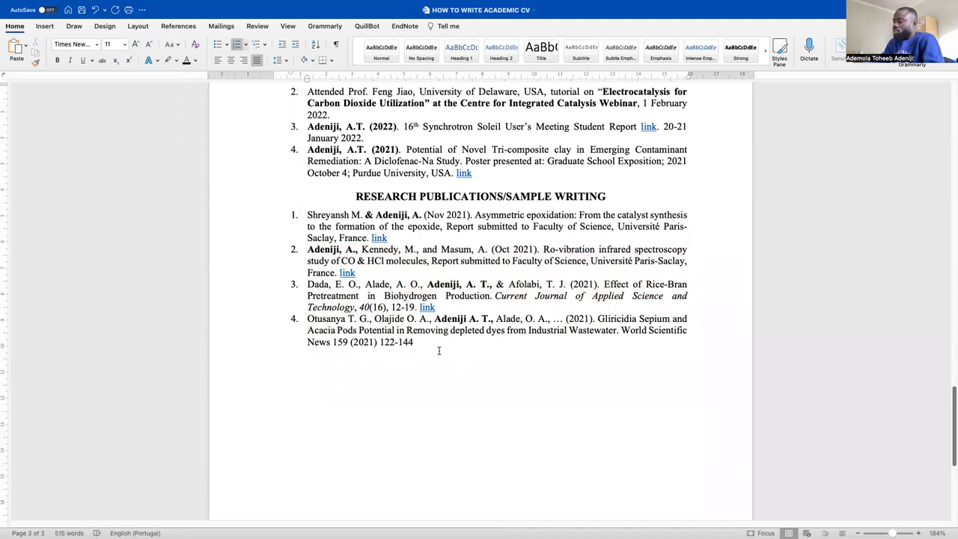
pyautogui.write('link.')
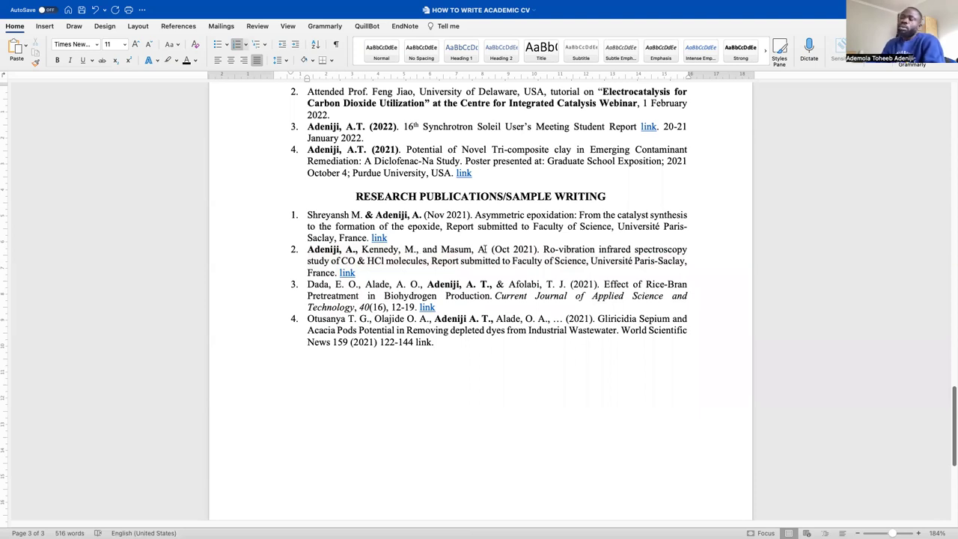
# Start a new unnumbered line after the fourth publication entry
pyautogui.scroll(-1, 611, 250)
pyautogui.scroll(3, 326, 338)
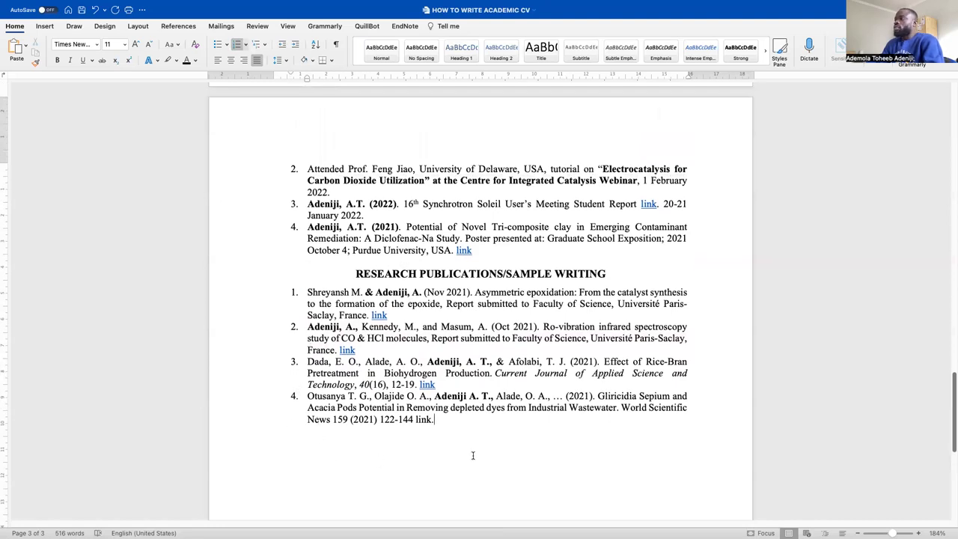
pyautogui.scroll(-4, 509, 402)
pyautogui.scroll(-1, 509, 402)
pyautogui.press('Return')
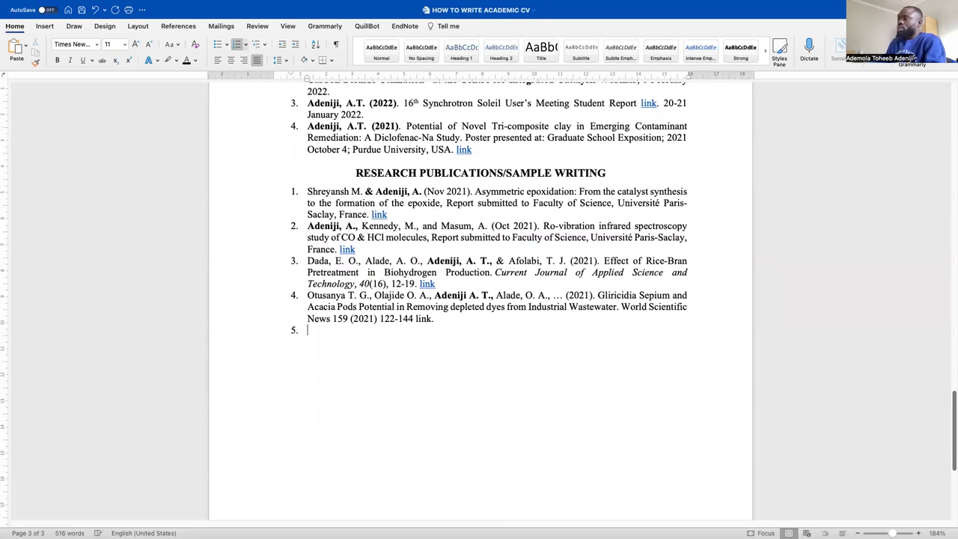
pyautogui.press('BackSpace')
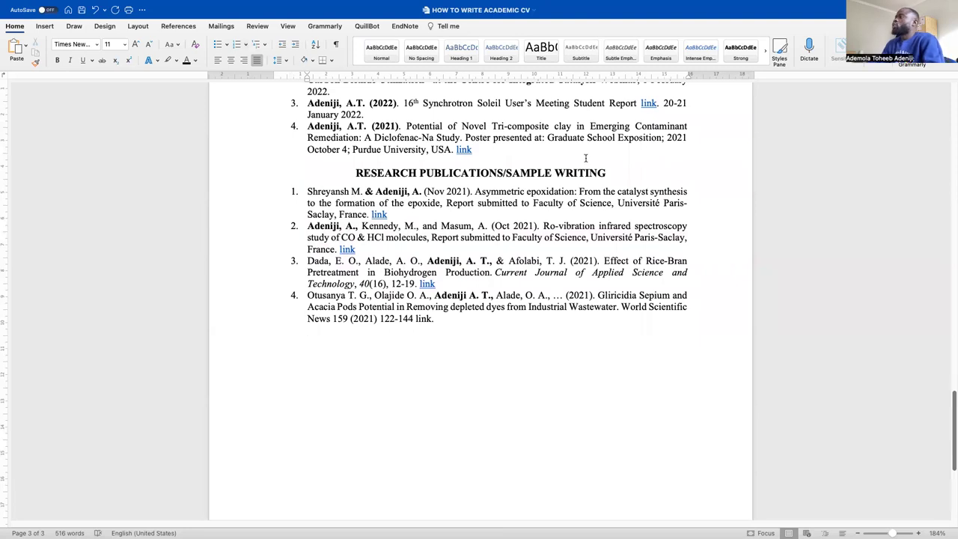
# Type the ONLINE COURSES/MOOCS heading text on the new line
pyautogui.moveTo(635, 172); pyautogui.dragTo(337, 181)
pyautogui.click(293, 184)
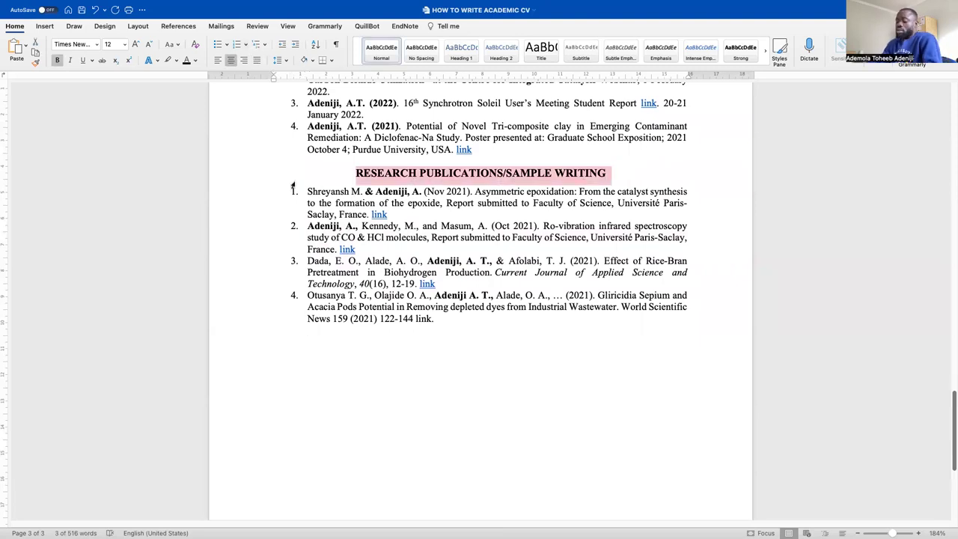
pyautogui.click(397, 458)
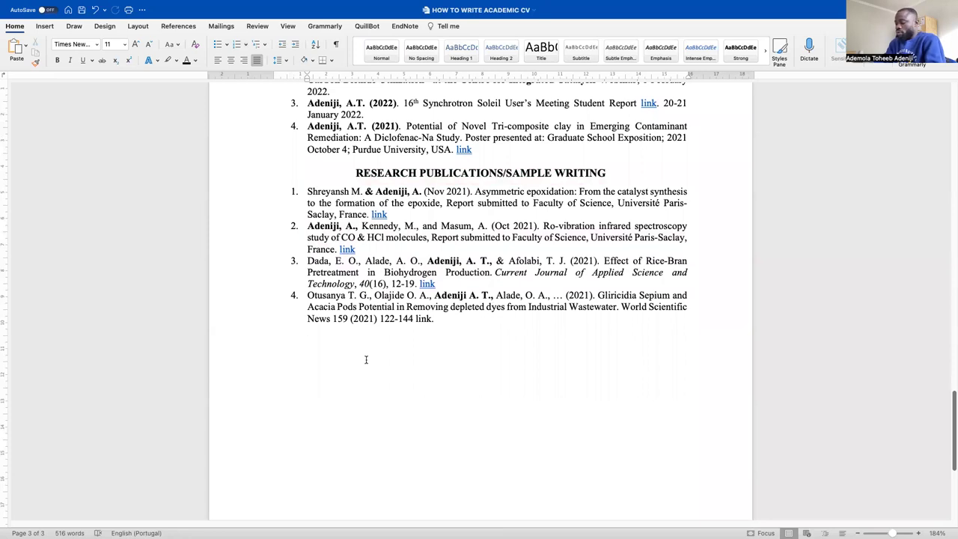
pyautogui.write('ONLINE ')
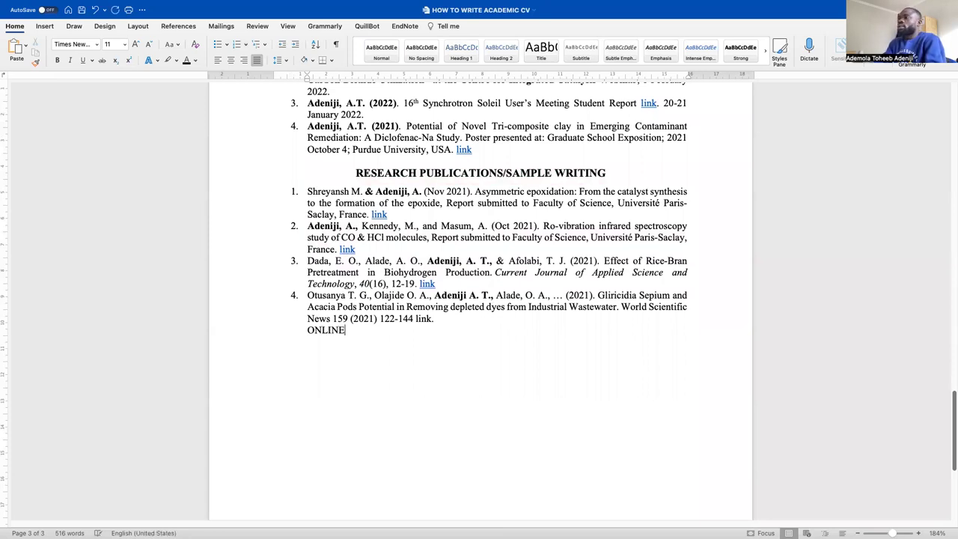
pyautogui.write('COURSES ')
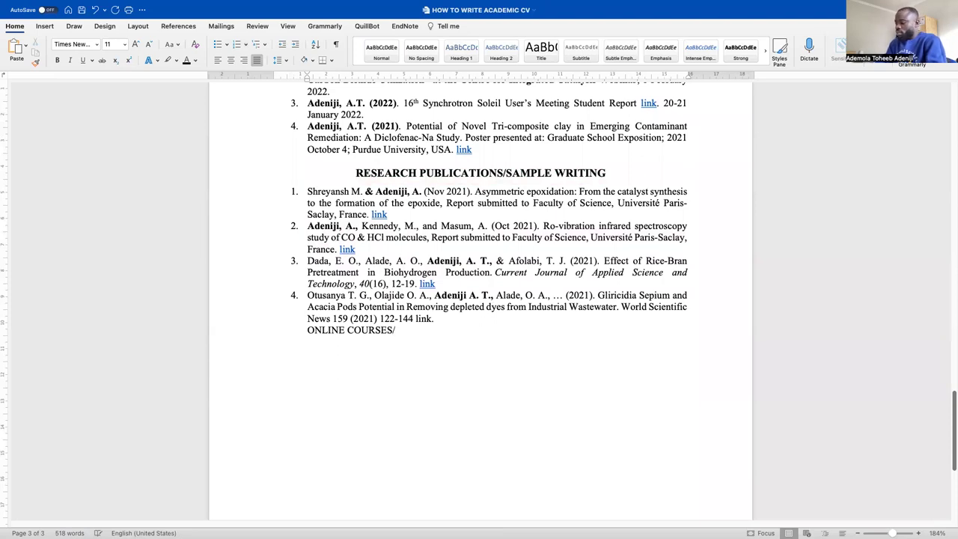
pyautogui.write('MOOCS')
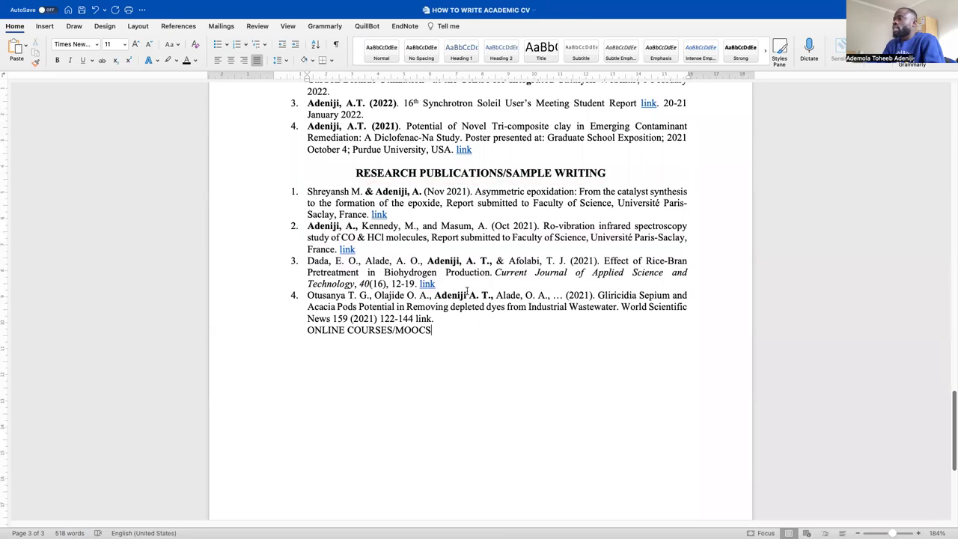
pyautogui.moveTo(447, 334); pyautogui.dragTo(290, 336)
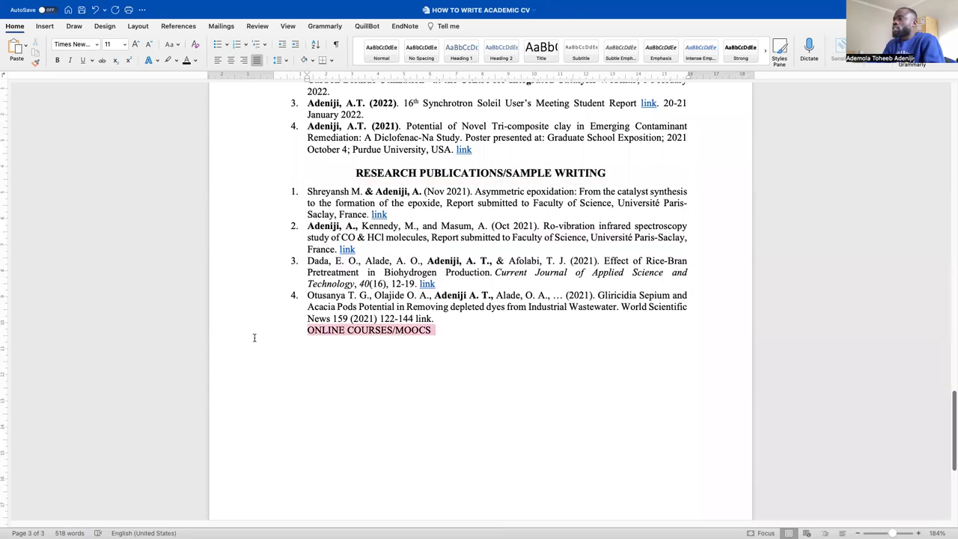
# Centre the ONLINE COURSES/MOOCS line and give it 1.5 line spacing
pyautogui.click(230, 60)
pyautogui.moveTo(576, 336); pyautogui.dragTo(460, 331)
pyautogui.click(277, 60)
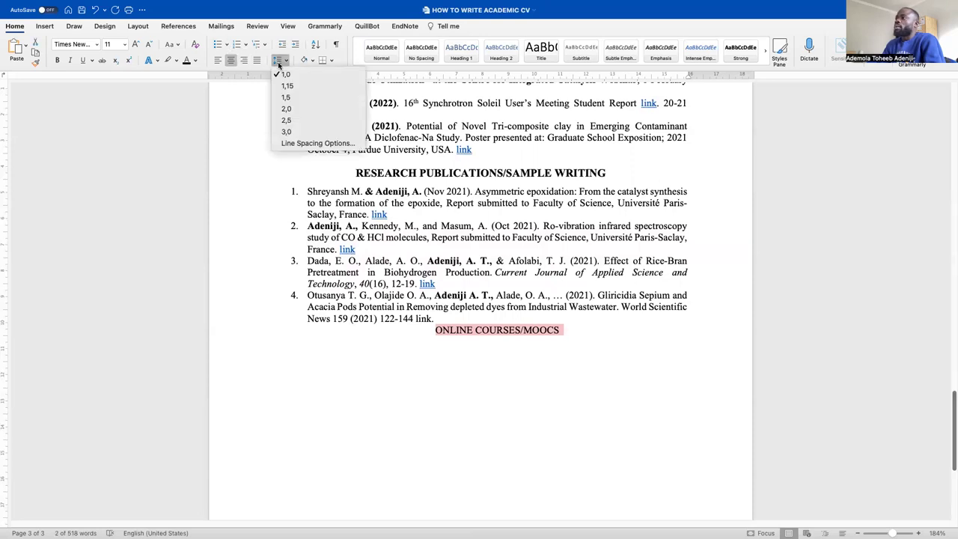
pyautogui.click(311, 96)
pyautogui.click(569, 325)
pyautogui.moveTo(435, 319); pyautogui.dragTo(287, 314)
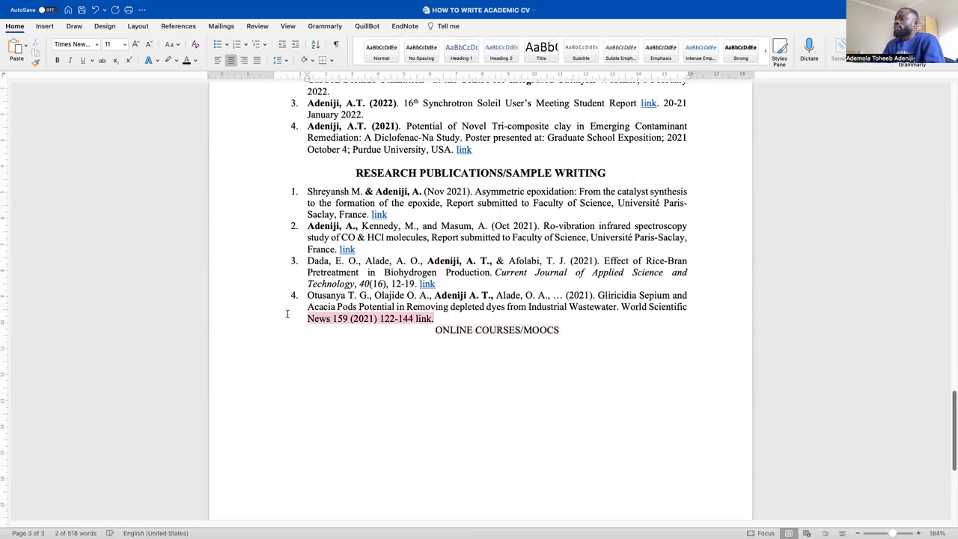
pyautogui.click(278, 59)
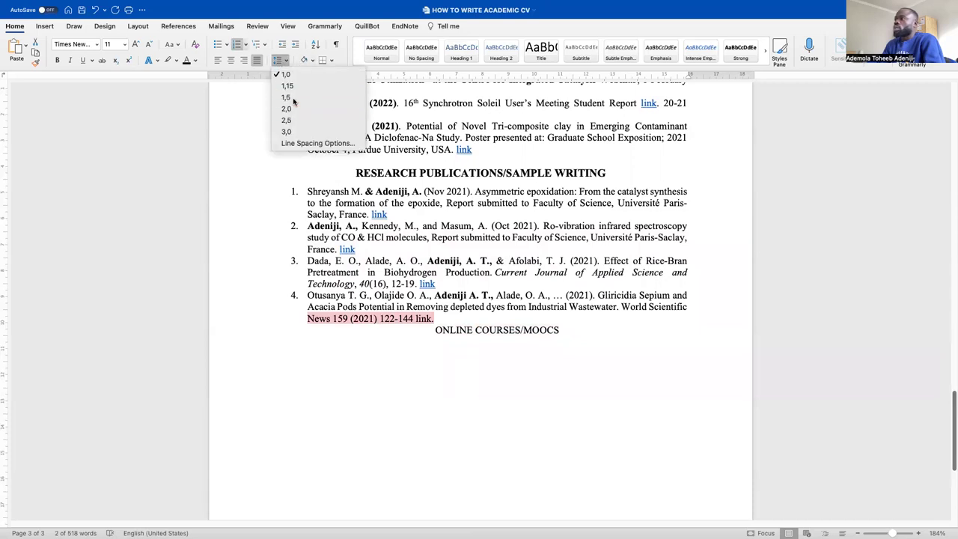
pyautogui.click(290, 99)
pyautogui.press('super+z')
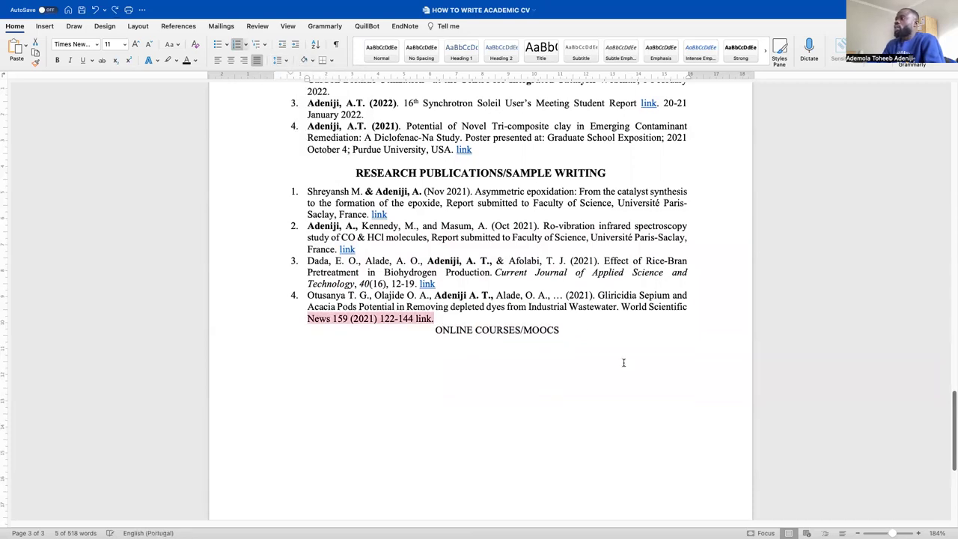
# Insert a blank line above the heading with 1.5 line spacing
pyautogui.click(625, 363)
pyautogui.click(433, 329)
pyautogui.press('Return')
pyautogui.click(452, 329)
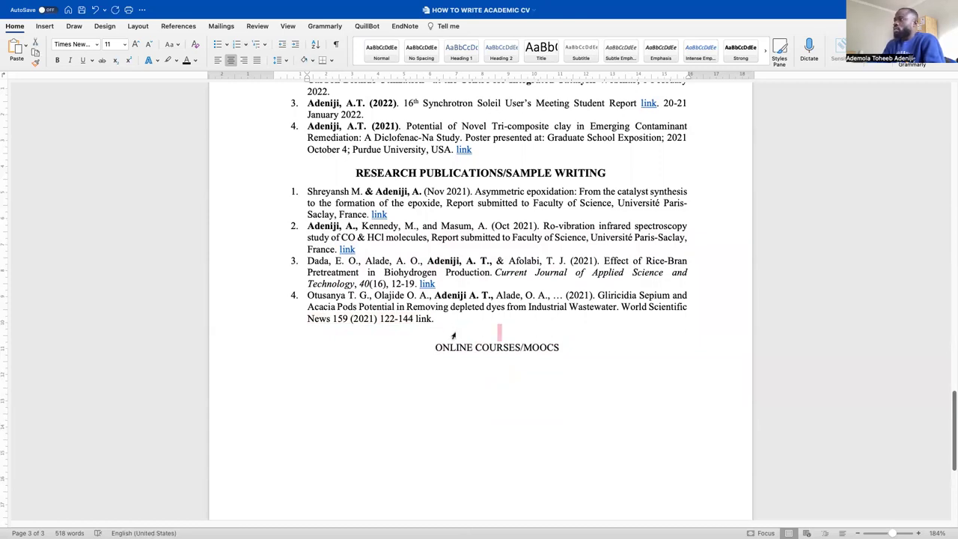
pyautogui.click(278, 61)
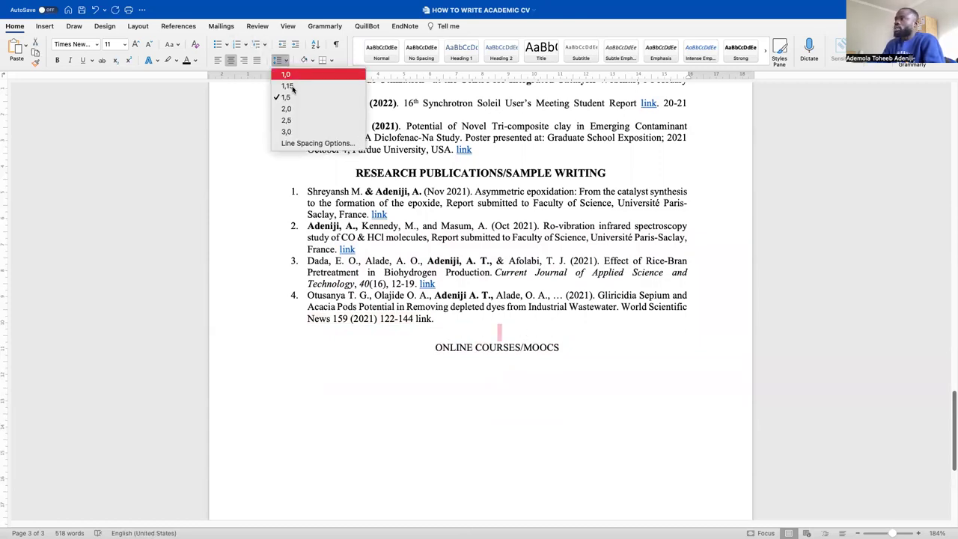
pyautogui.click(294, 98)
# Delete the blank line so the heading sits directly beneath entry 4
pyautogui.click(562, 406)
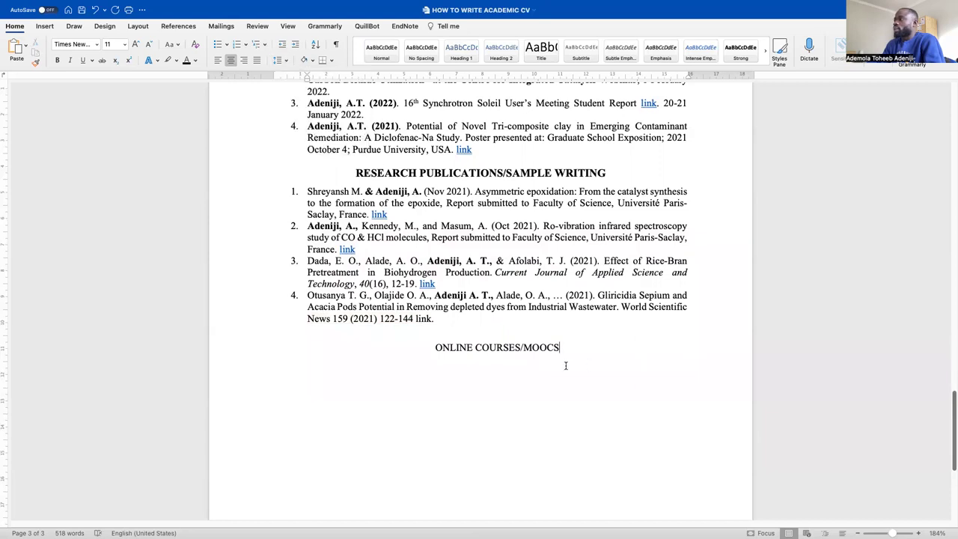
pyautogui.scroll(-3, 481, 226)
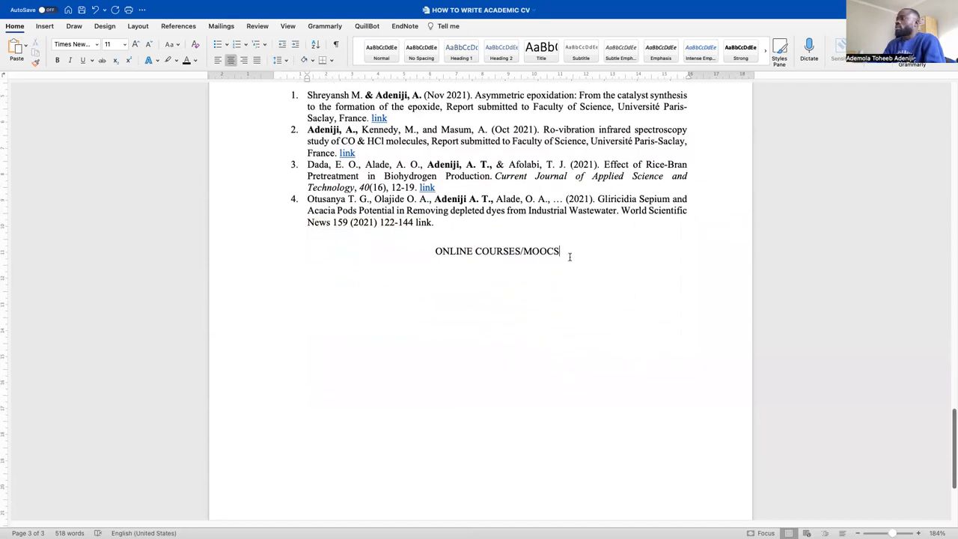
pyautogui.press('BackSpace')
pyautogui.press('BackSpace')
pyautogui.press('BackSpace')
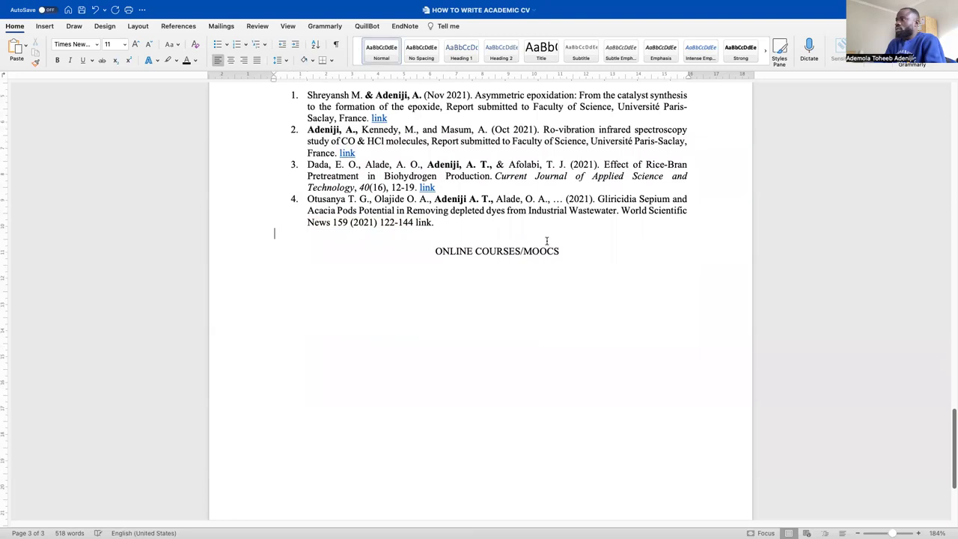
pyautogui.scroll(5, 448, 386)
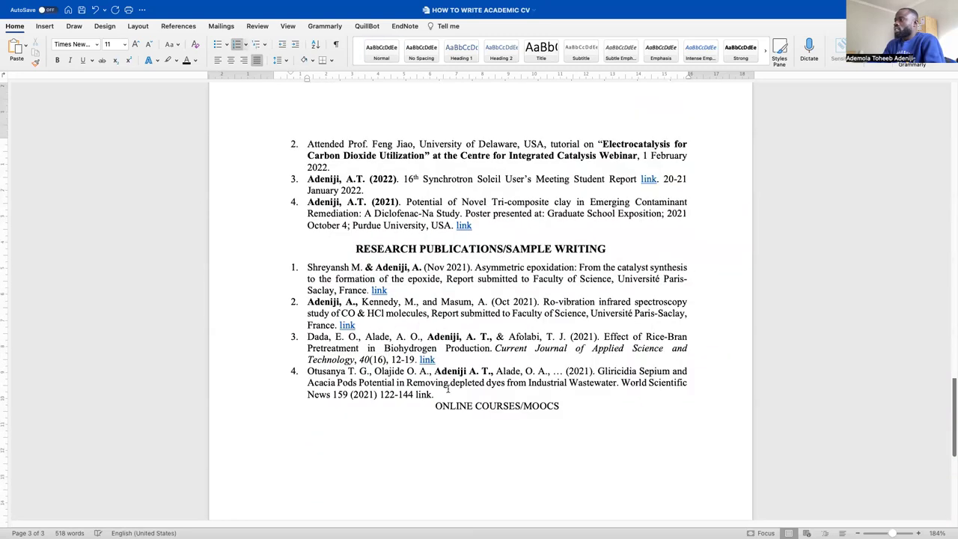
pyautogui.scroll(-4, 442, 305)
pyautogui.scroll(-1, 442, 305)
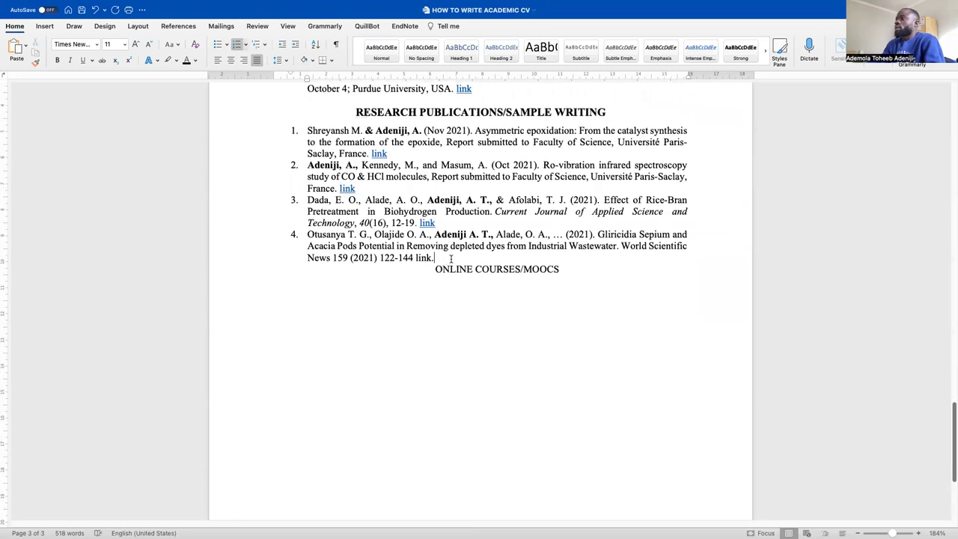
pyautogui.click(435, 269)
# Set 12 pt Spacing Before on the ONLINE COURSES/MOOCS heading in Paragraph settings
pyautogui.rightClick(435, 268)
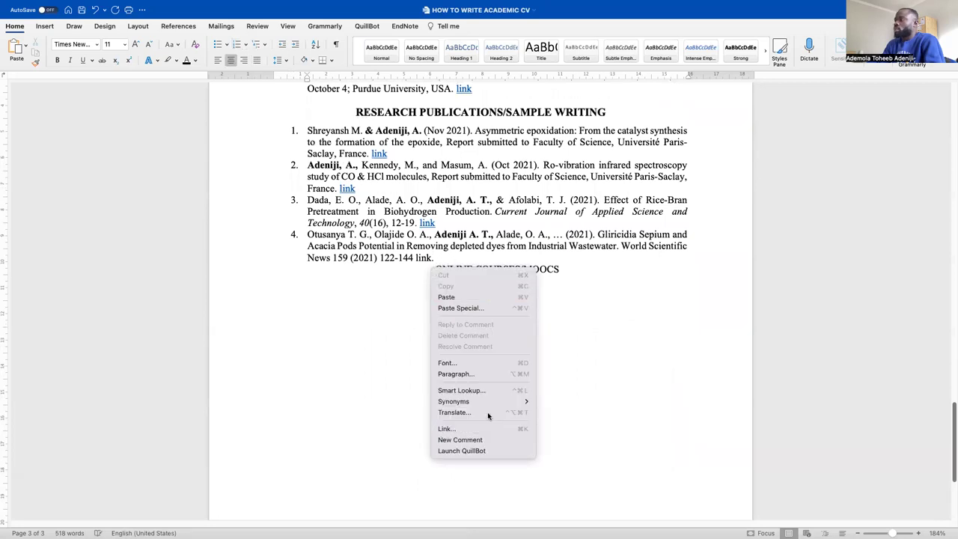
pyautogui.click(490, 376)
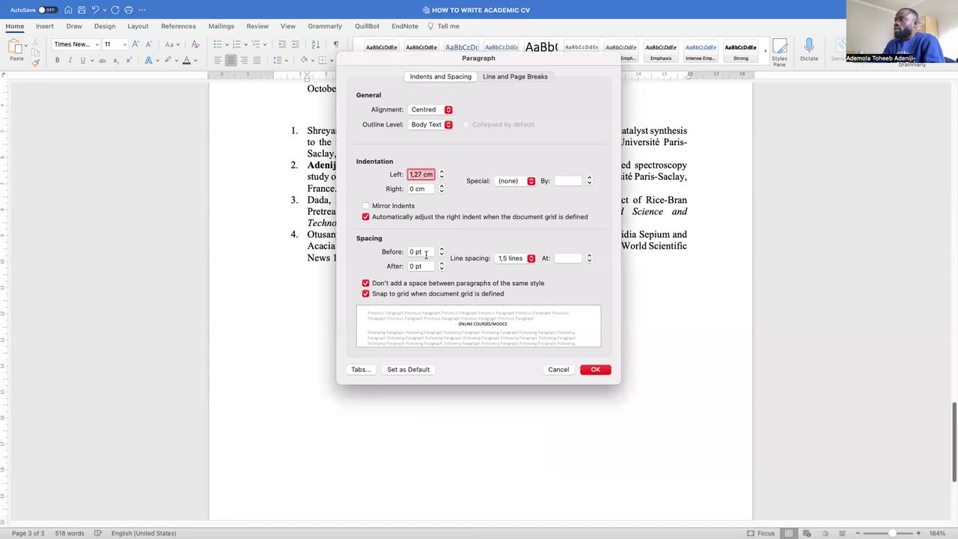
pyautogui.click(441, 254)
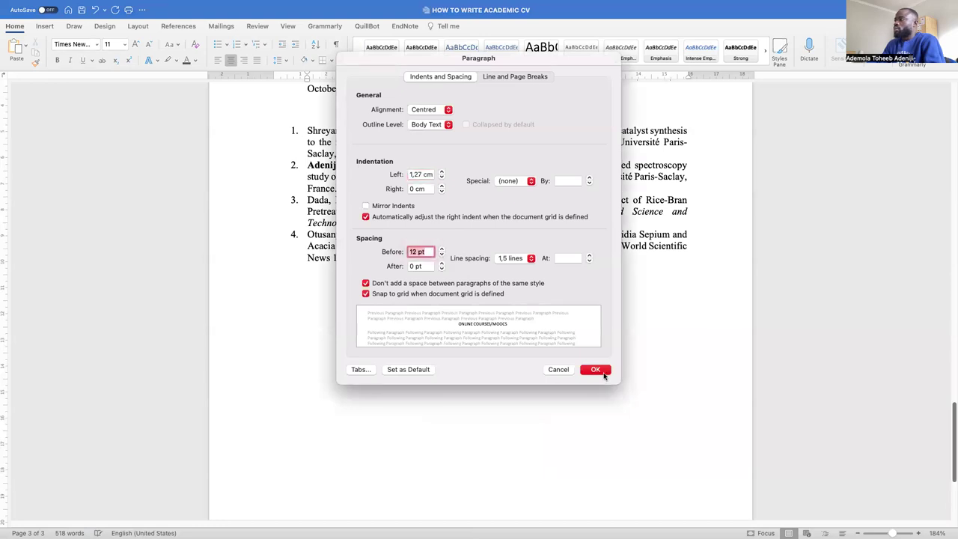
pyautogui.click(597, 369)
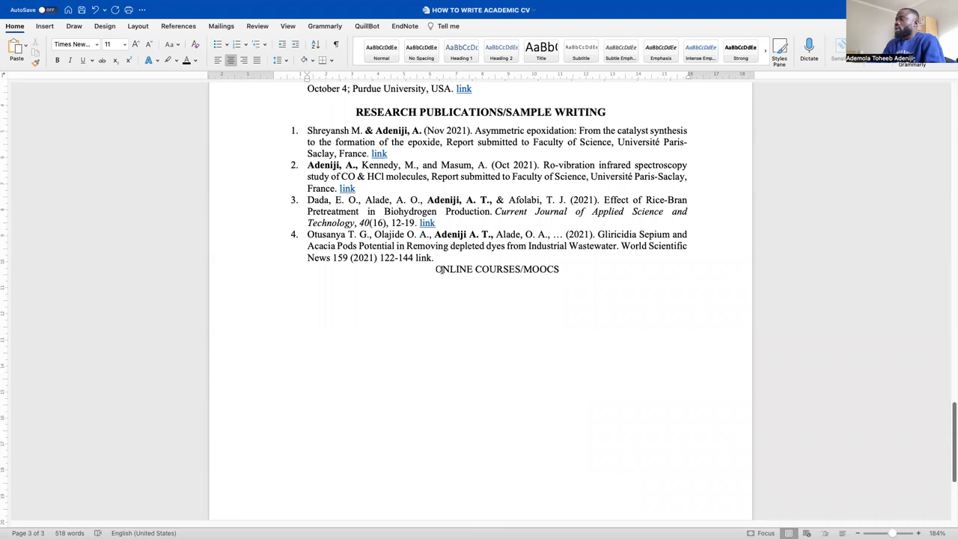
pyautogui.moveTo(565, 270); pyautogui.dragTo(332, 258)
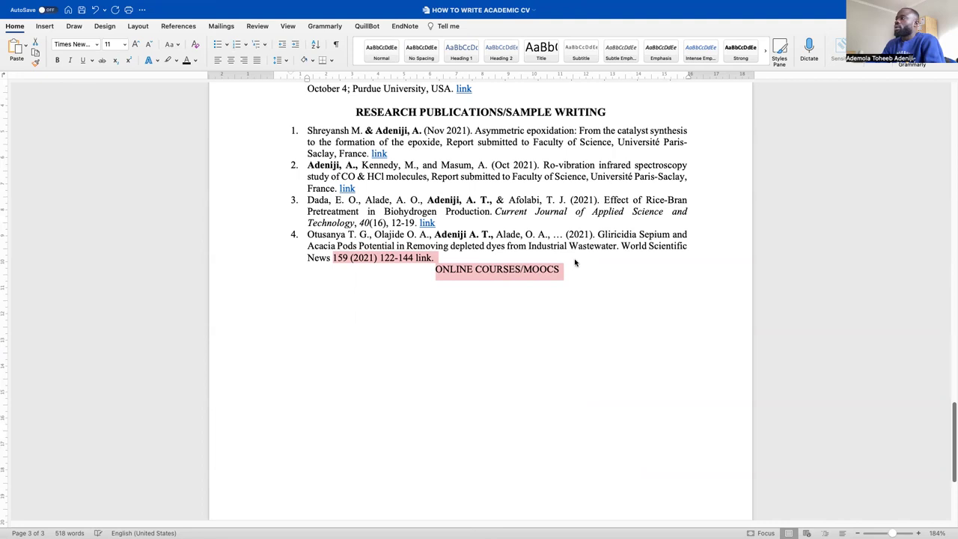
# Bold the ONLINE COURSES/MOOCS heading and add a new line beneath it
pyautogui.moveTo(597, 282); pyautogui.dragTo(420, 274)
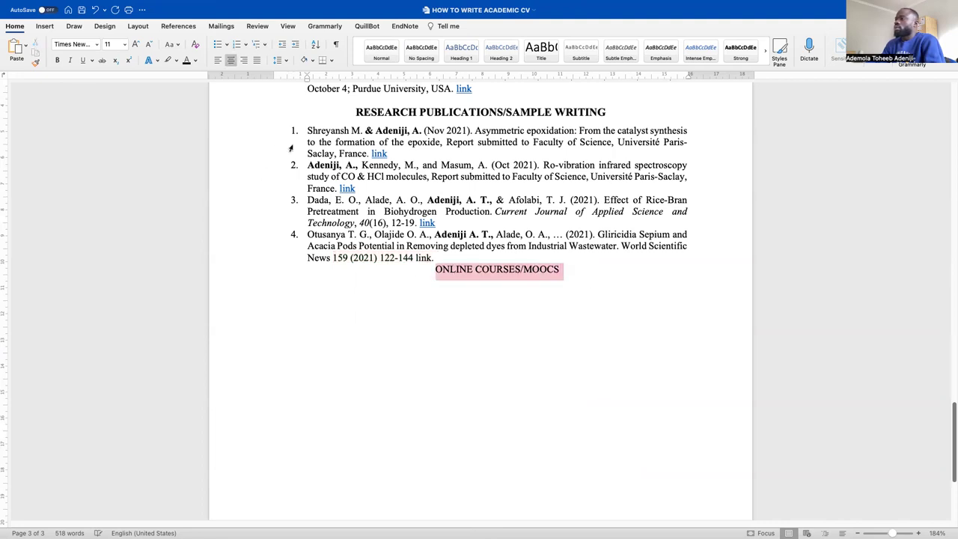
pyautogui.click(56, 60)
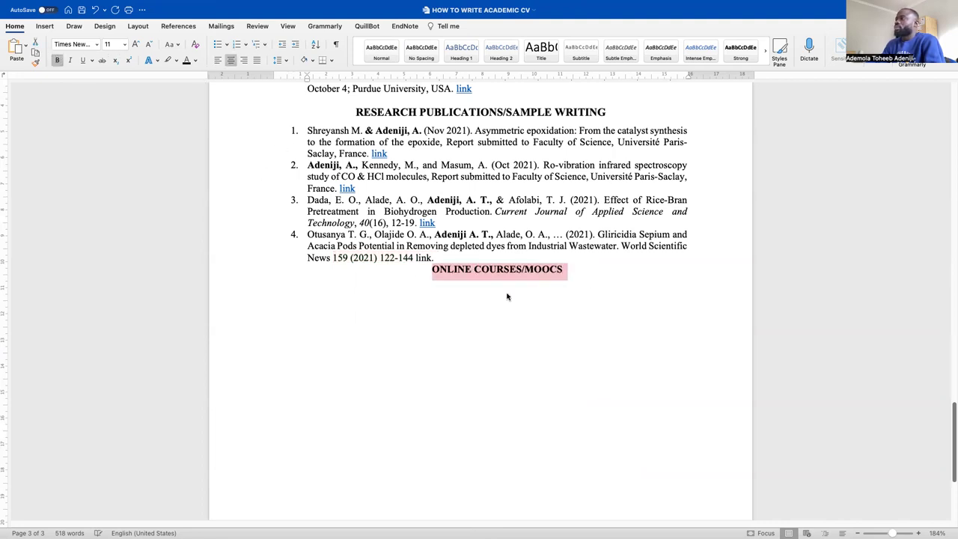
pyautogui.click(597, 273)
pyautogui.press('Return')
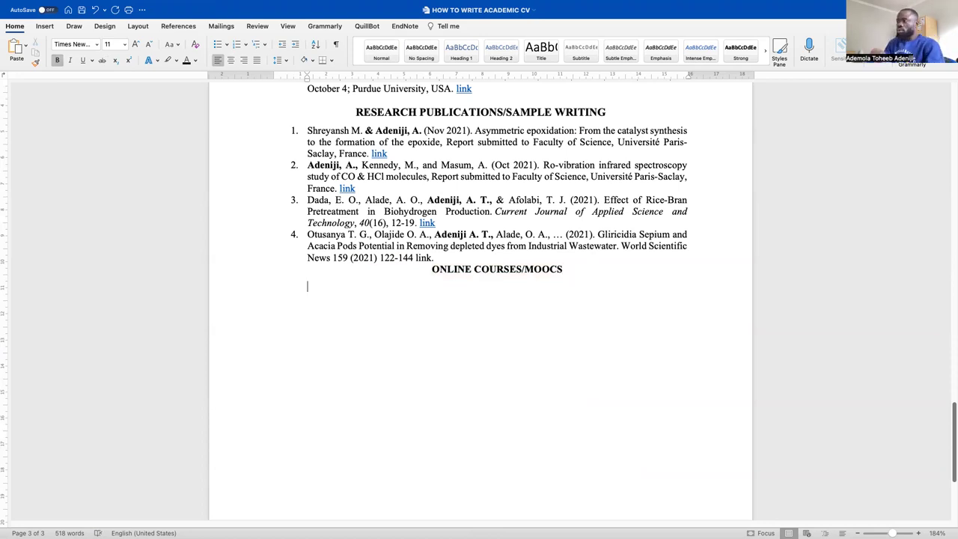
# Switch to Mission Control to see all open windows
pyautogui.scroll(5, 614, 374)
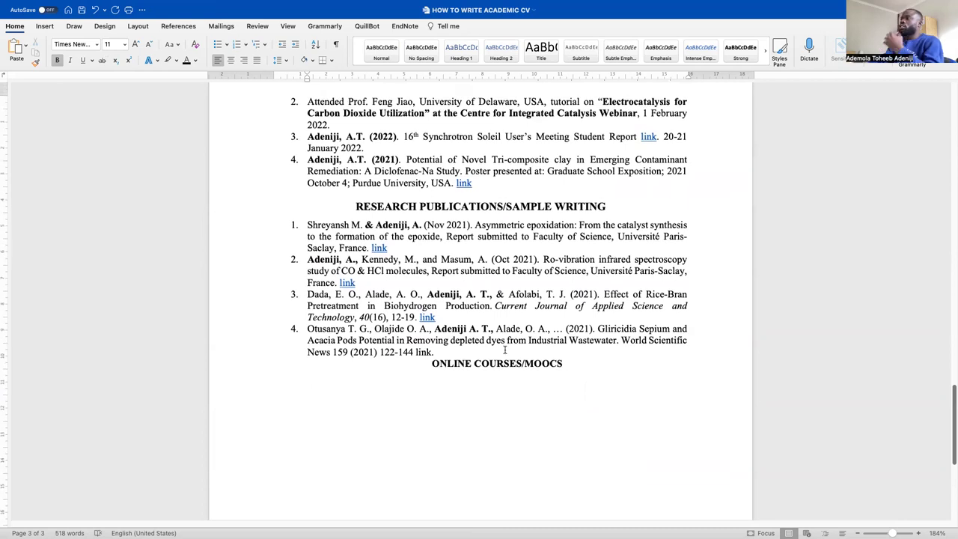
pyautogui.scroll(1, 494, 350)
pyautogui.scroll(-4, 483, 350)
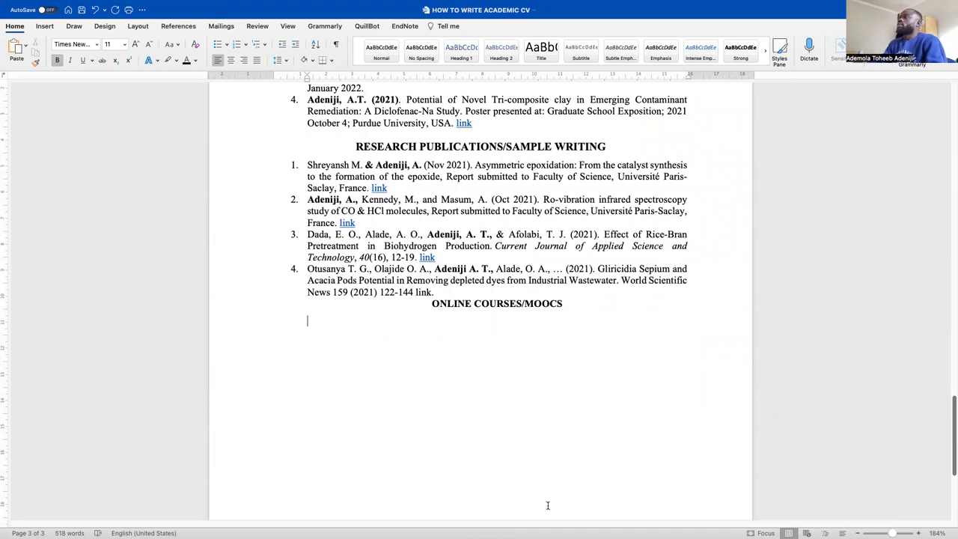
pyautogui.hotkey('ctrl', 'Up')
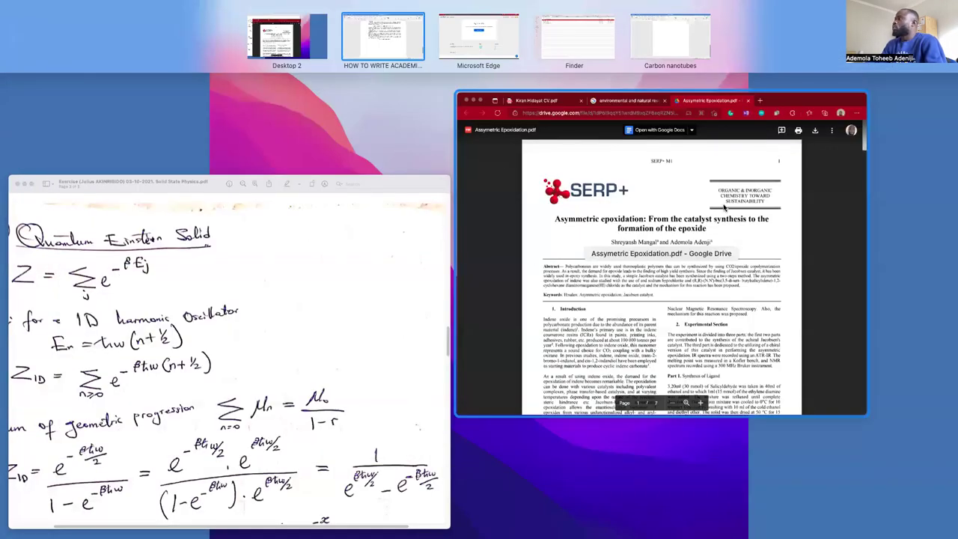
# In a new Edge tab, search Google for 'coursera economics'
pyautogui.click(663, 188)
pyautogui.press('super+t')
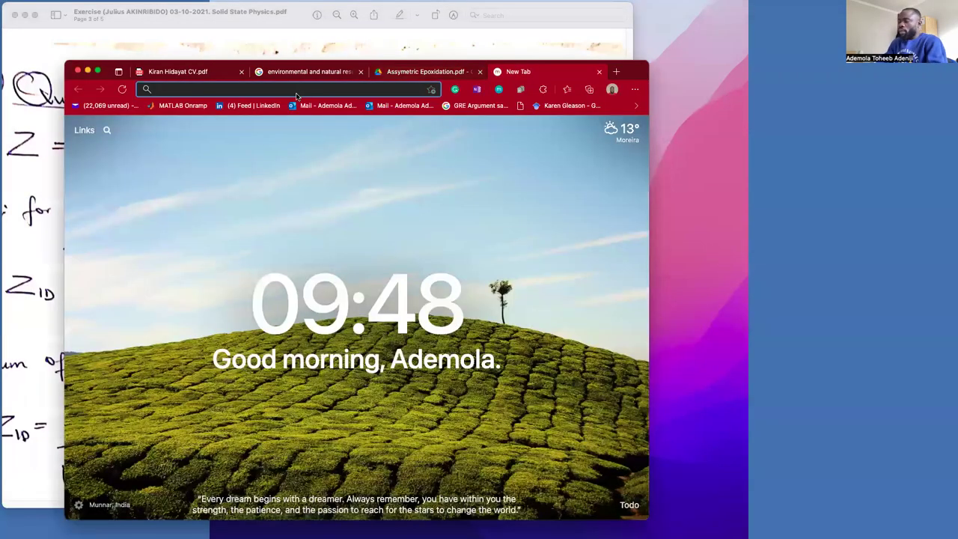
pyautogui.write('COURSE')
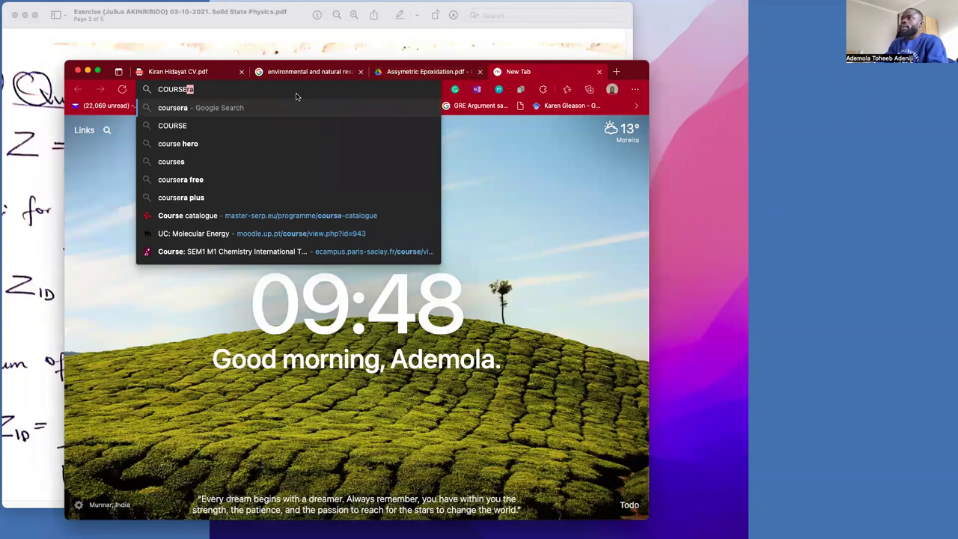
pyautogui.write('RA')
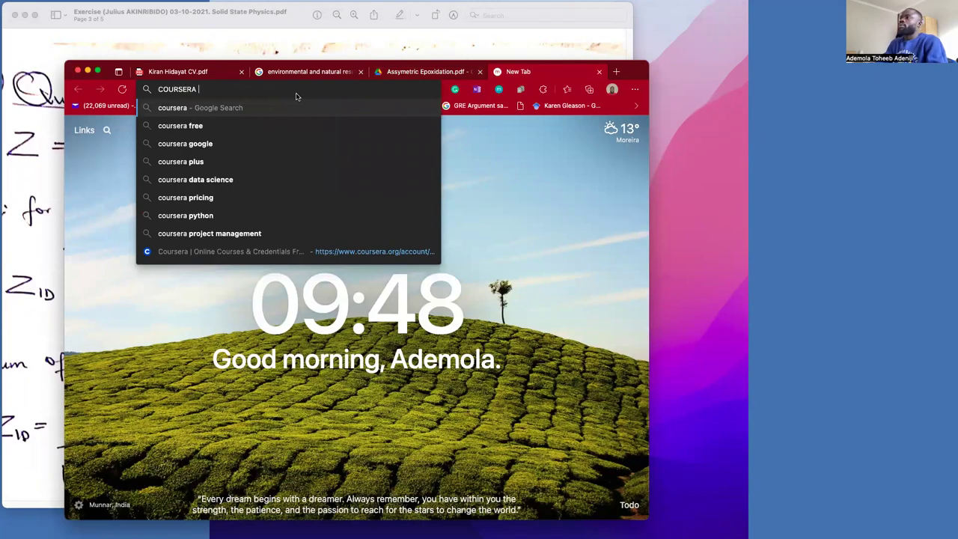
pyautogui.write(' ELE')
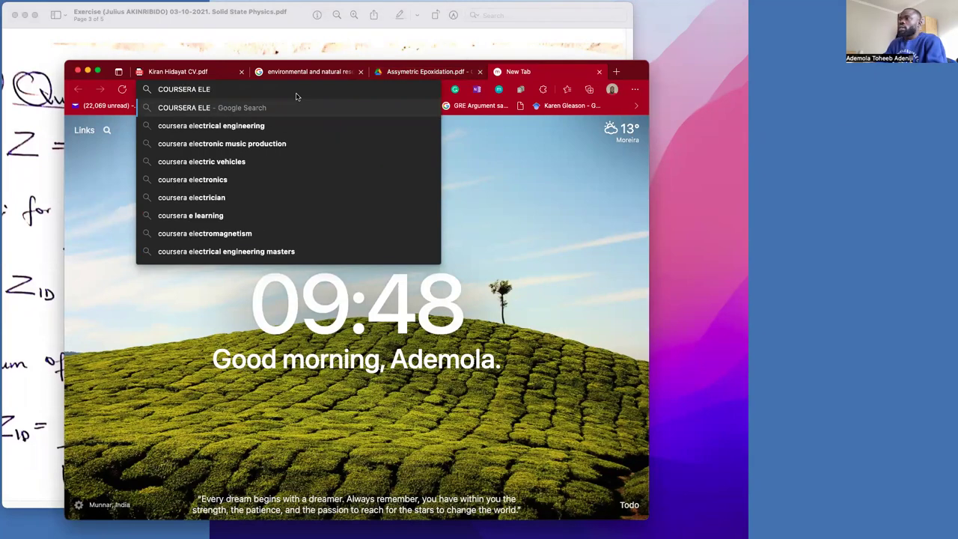
pyautogui.press('BackSpace')
pyautogui.press('BackSpace')
pyautogui.press('BackSpace')
pyautogui.write('funda')
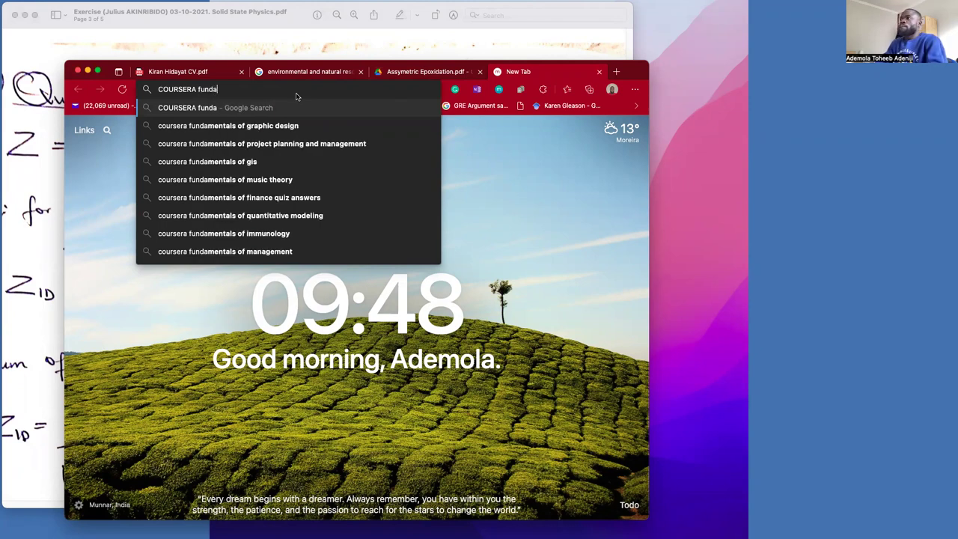
pyautogui.write('m')
pyautogui.press('Right')
pyautogui.press('BackSpace')
pyautogui.press('BackSpace')
pyautogui.press('BackSpace')
pyautogui.press('BackSpace')
pyautogui.press('BackSpace')
pyautogui.press('BackSpace')
pyautogui.press('BackSpace')
pyautogui.press('BackSpace')
pyautogui.press('BackSpace')
pyautogui.press('BackSpace')
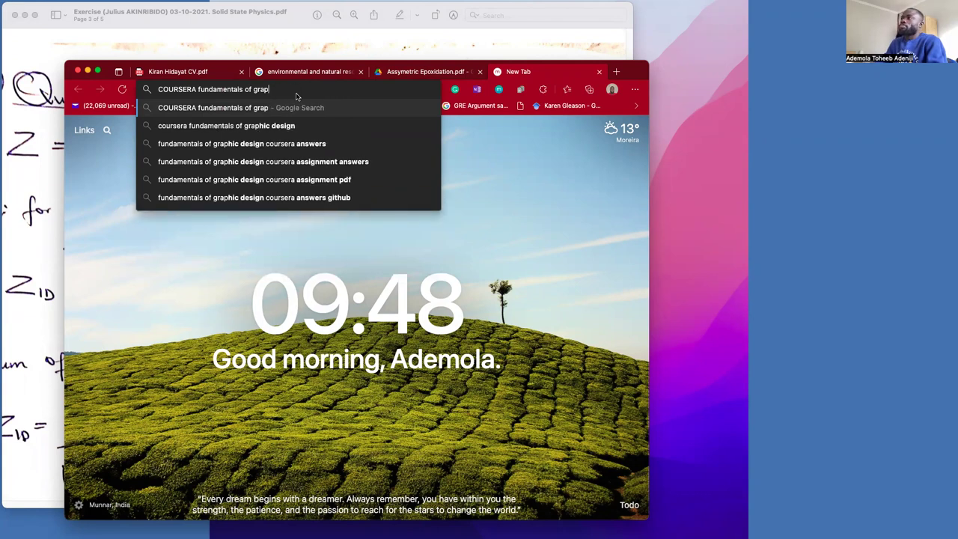
pyautogui.press('BackSpace')
pyautogui.press('BackSpace')
pyautogui.press('BackSpace')
pyautogui.press('BackSpace')
pyautogui.write('e')
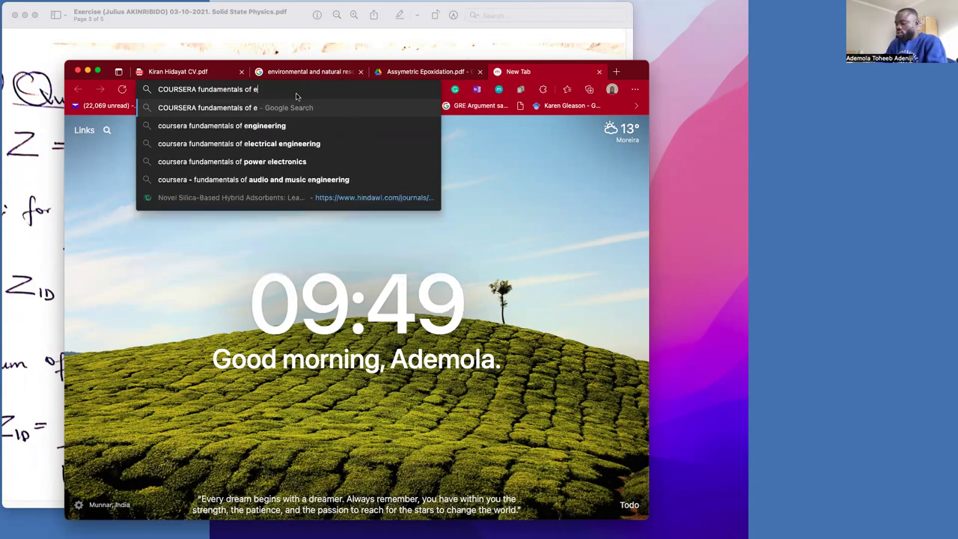
pyautogui.press('BackSpace')
pyautogui.press('BackSpace')
pyautogui.press('BackSpace')
pyautogui.press('BackSpace')
pyautogui.press('BackSpace')
pyautogui.press('BackSpace')
pyautogui.press('BackSpace')
pyautogui.press('BackSpace')
pyautogui.press('BackSpace')
pyautogui.press('BackSpace')
pyautogui.press('BackSpace')
pyautogui.press('BackSpace')
pyautogui.press('BackSpace')
pyautogui.press('BackSpace')
pyautogui.press('BackSpace')
pyautogui.press('BackSpace')
pyautogui.press('BackSpace')
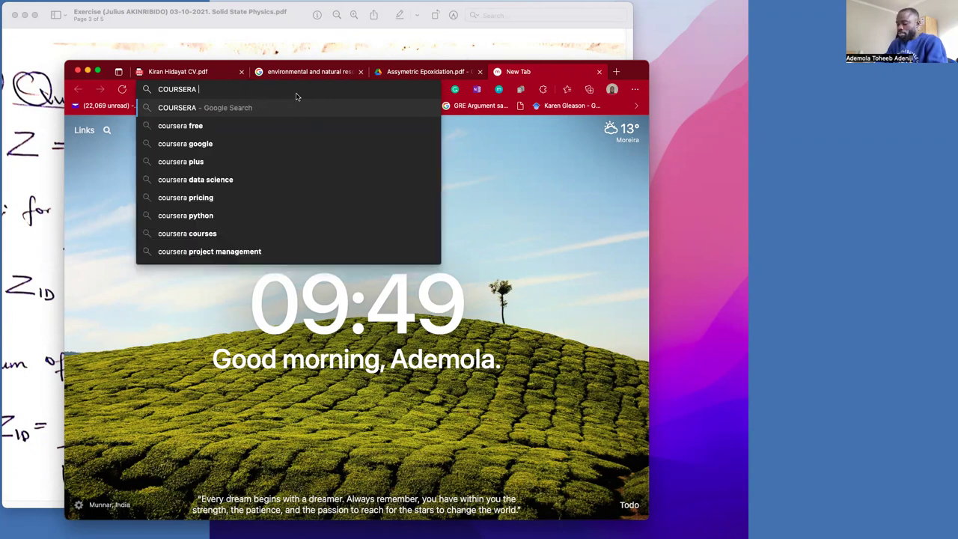
pyautogui.write('econom')
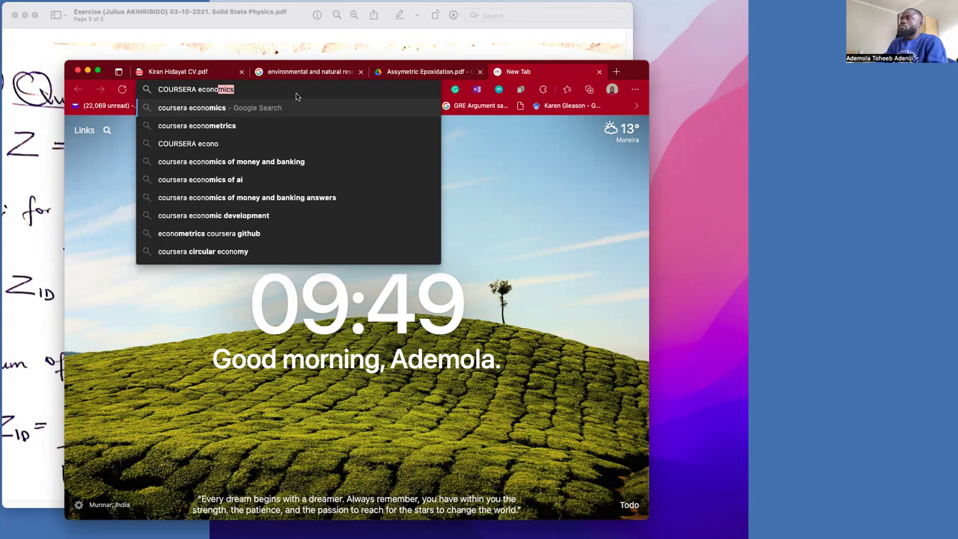
pyautogui.press('Return')
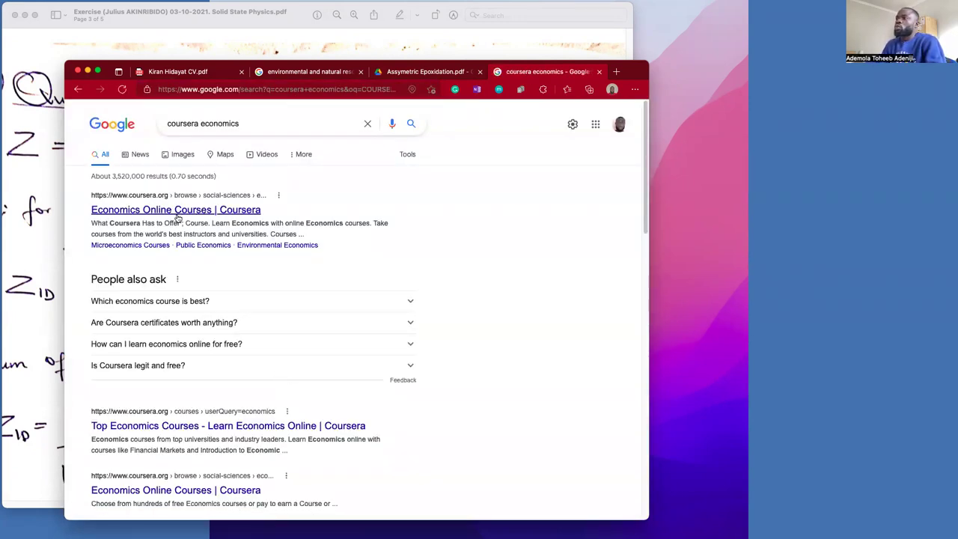
# Browse Coursera's economics pages, then return to the Google search results
pyautogui.click(178, 215)
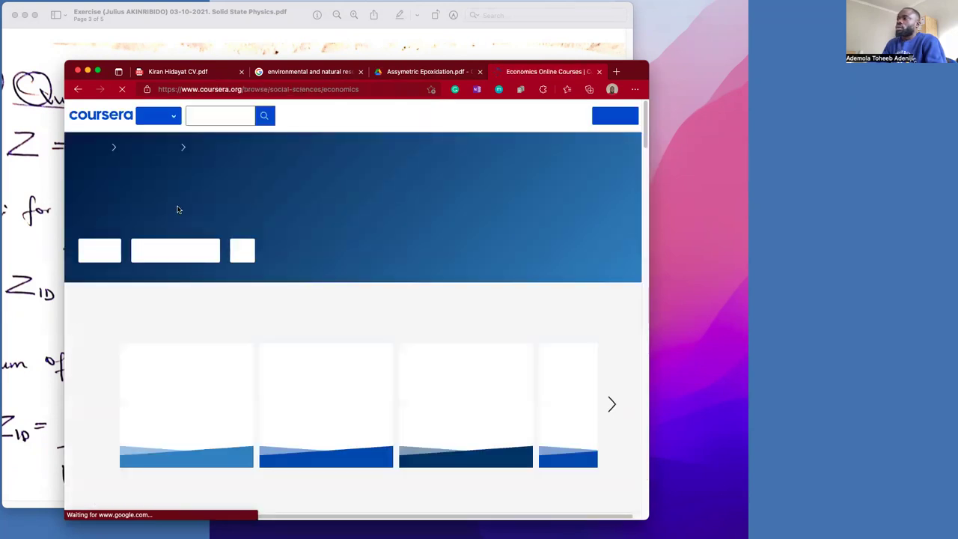
pyautogui.scroll(-3, 199, 219)
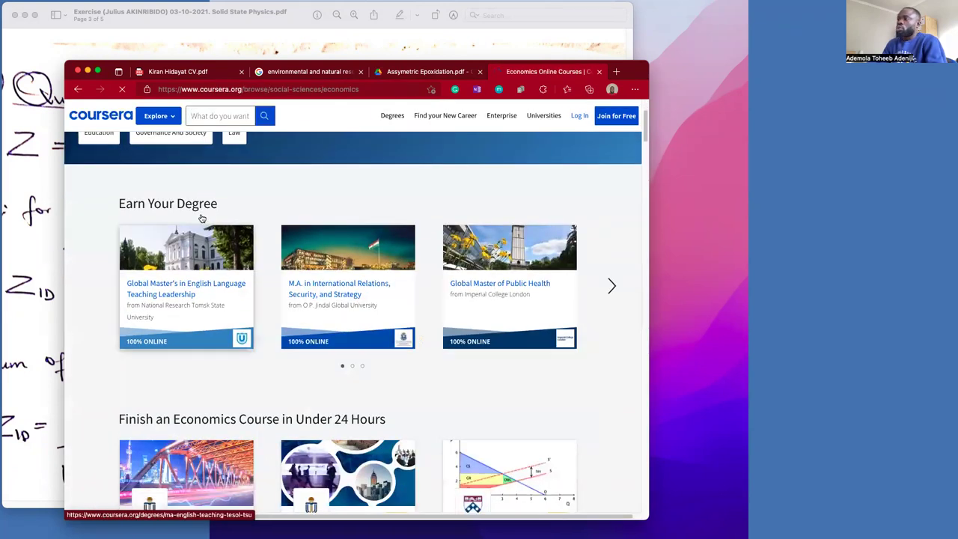
pyautogui.scroll(-4, 201, 218)
pyautogui.scroll(-3, 202, 218)
pyautogui.scroll(4, 201, 218)
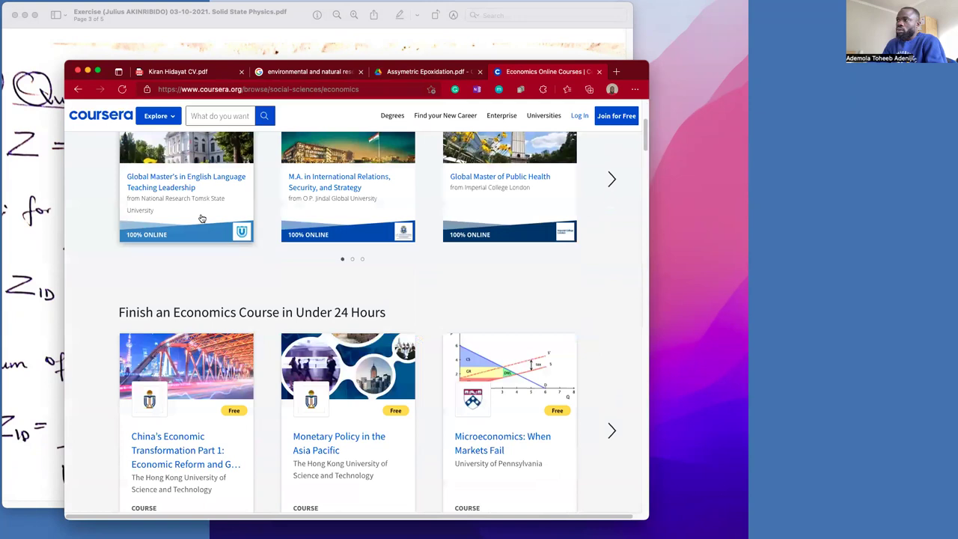
pyautogui.scroll(2, 194, 224)
pyautogui.click(189, 234)
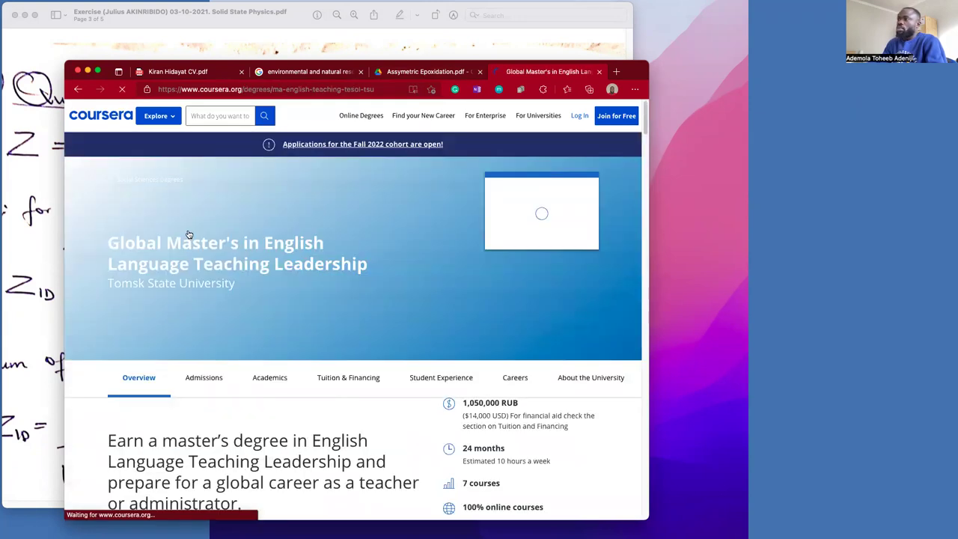
pyautogui.click(78, 89)
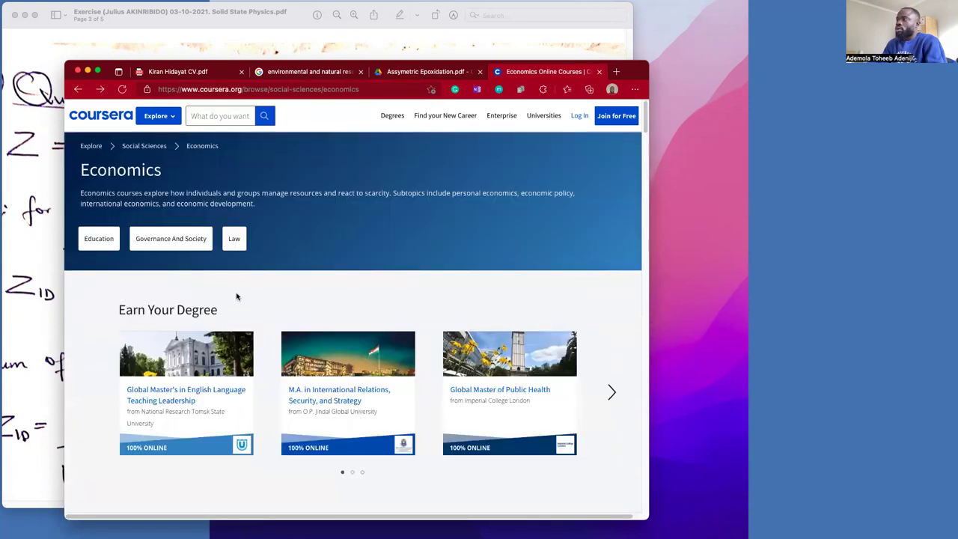
pyautogui.click(78, 89)
# Open the Microeconomics: When Markets Fail course, select its title, and go back to Word
pyautogui.scroll(-5, 180, 258)
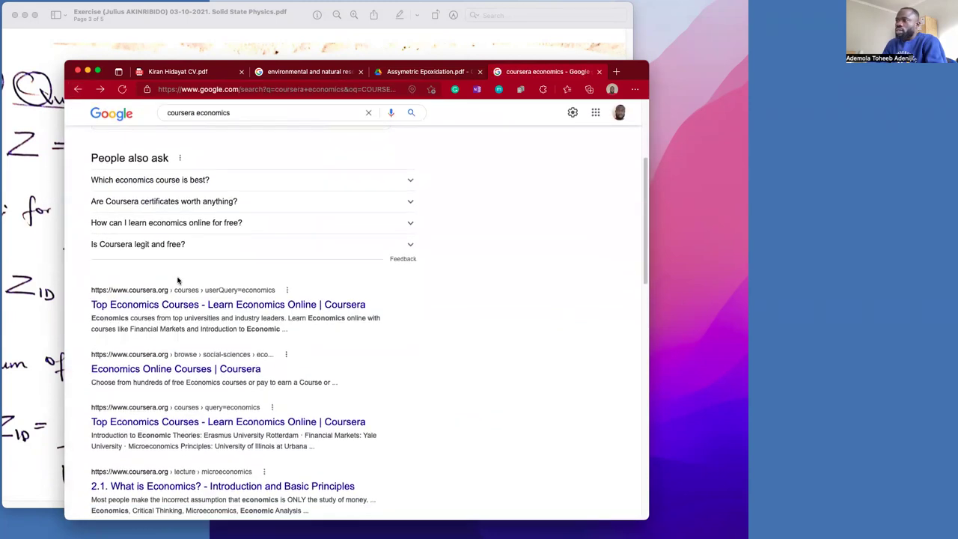
pyautogui.scroll(-1, 179, 281)
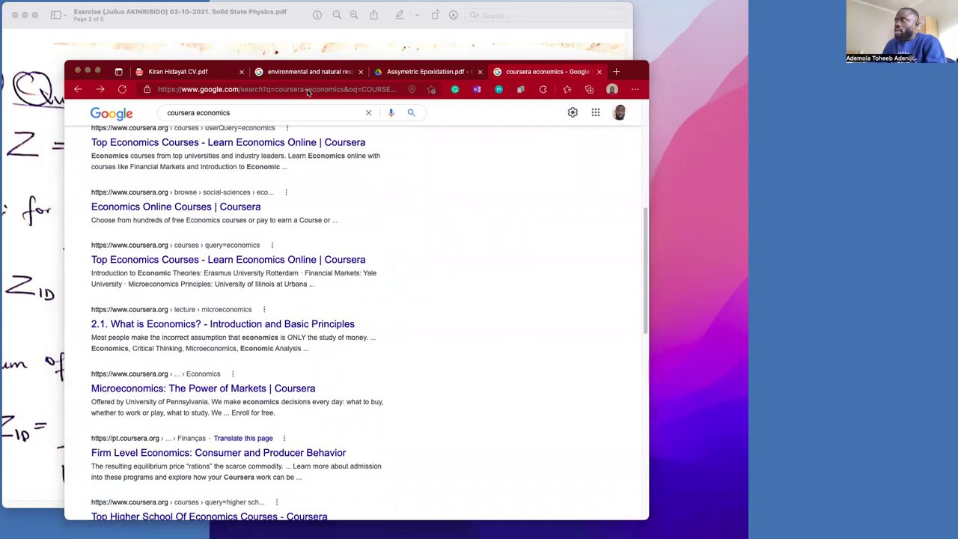
pyautogui.scroll(3, 162, 267)
pyautogui.scroll(4, 162, 268)
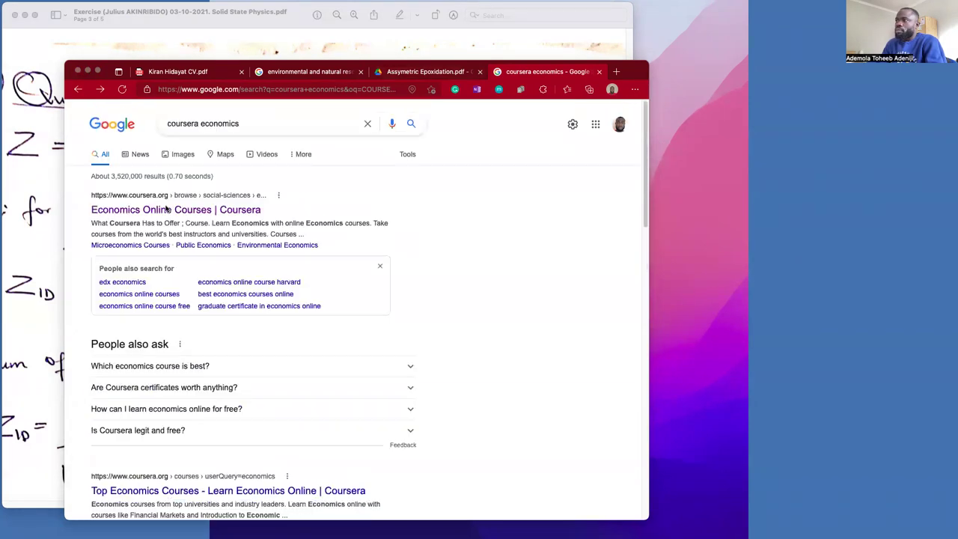
pyautogui.click(166, 209)
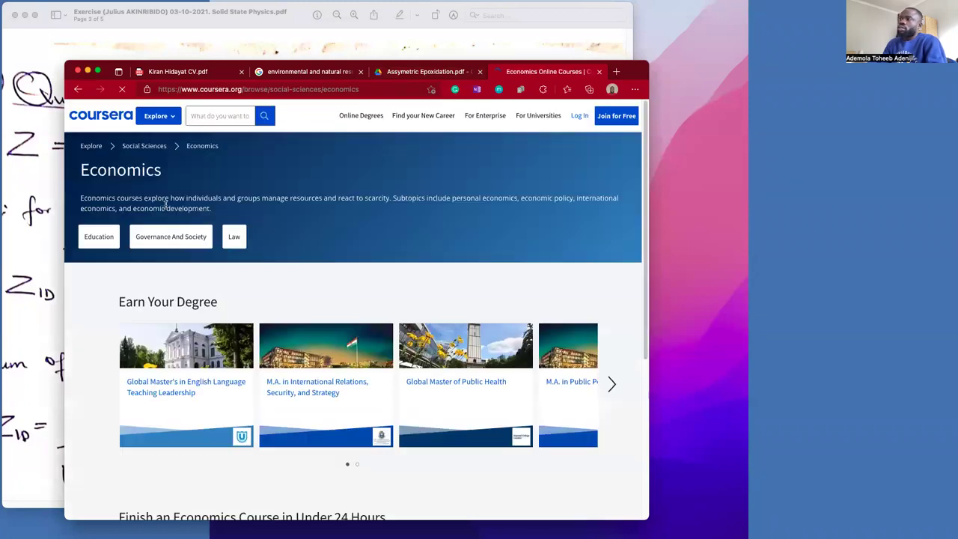
pyautogui.scroll(-5, 370, 274)
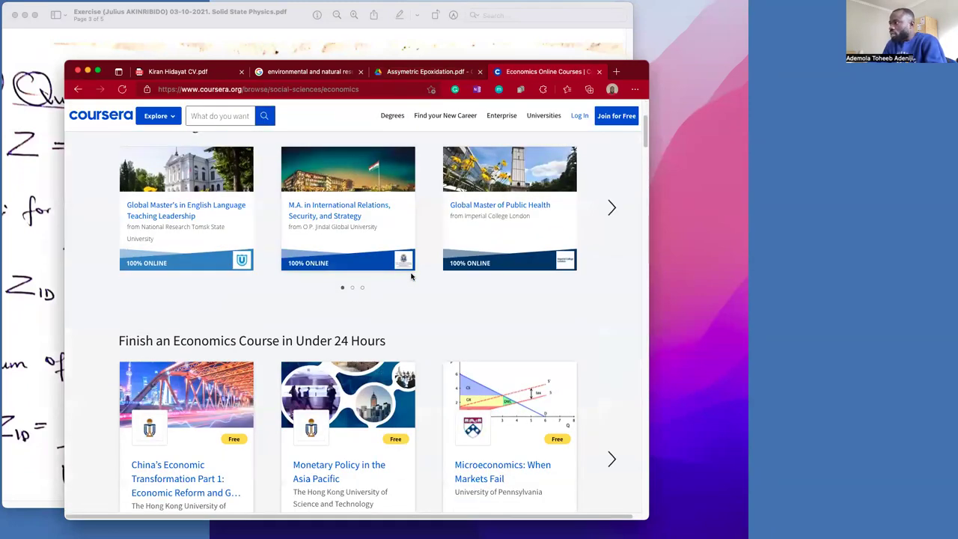
pyautogui.scroll(-3, 412, 276)
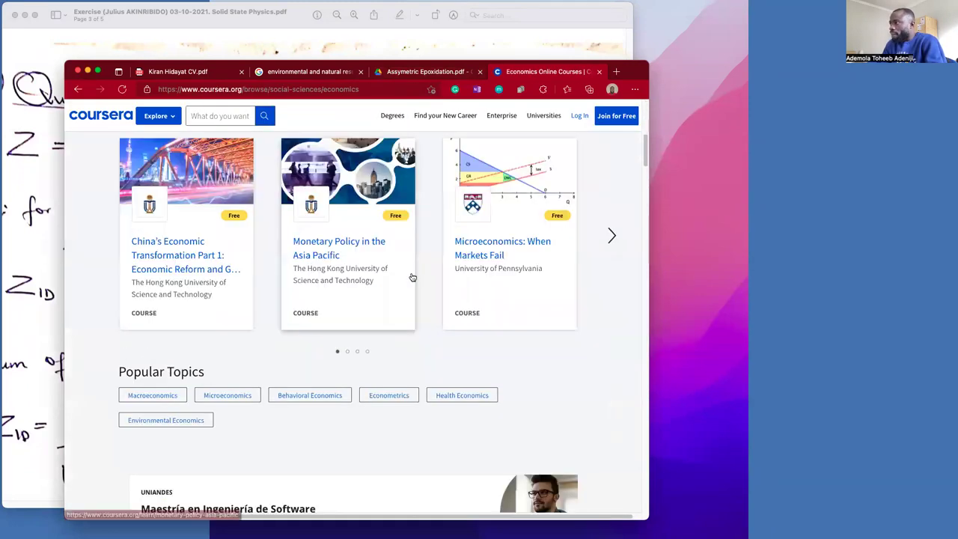
pyautogui.click(491, 251)
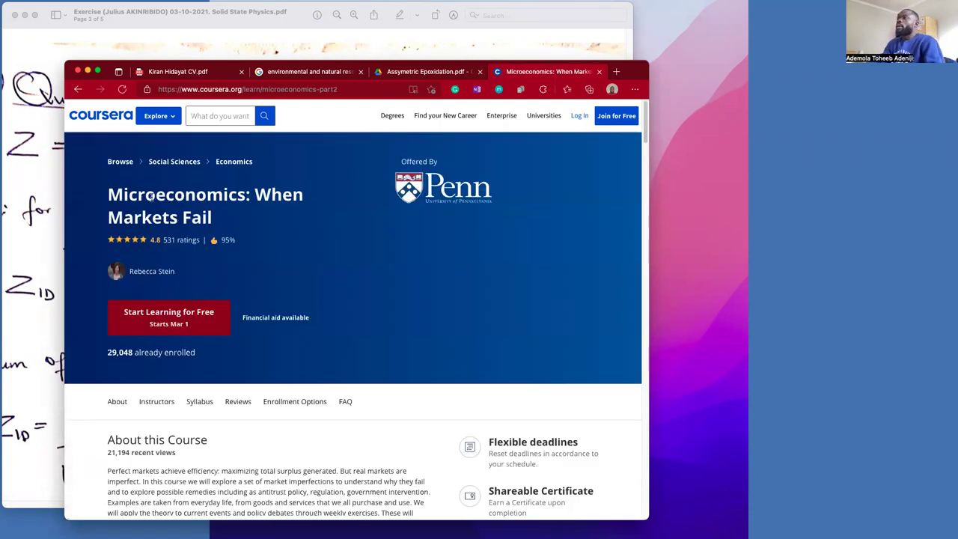
pyautogui.moveTo(110, 196); pyautogui.dragTo(218, 225)
pyautogui.press('super+c')
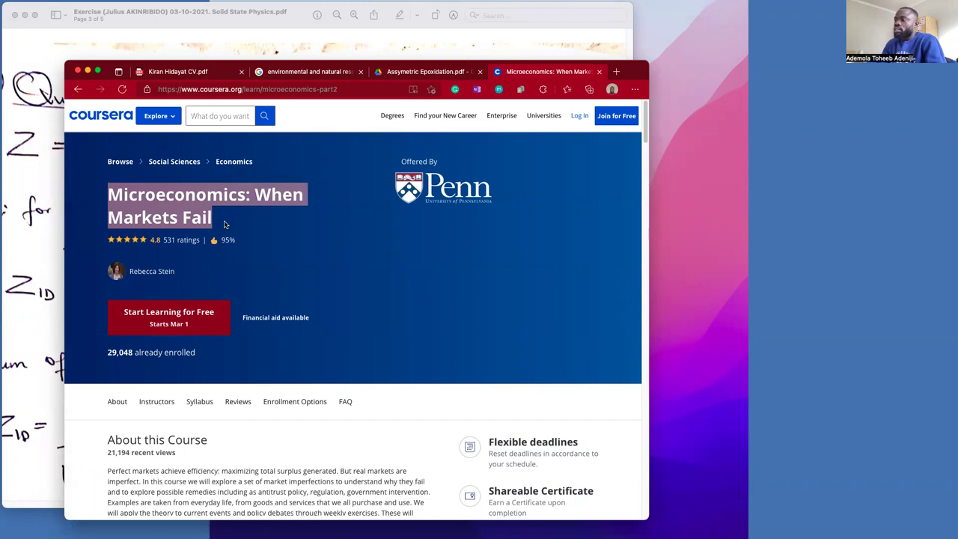
pyautogui.hotkey('ctrl', 'Right')
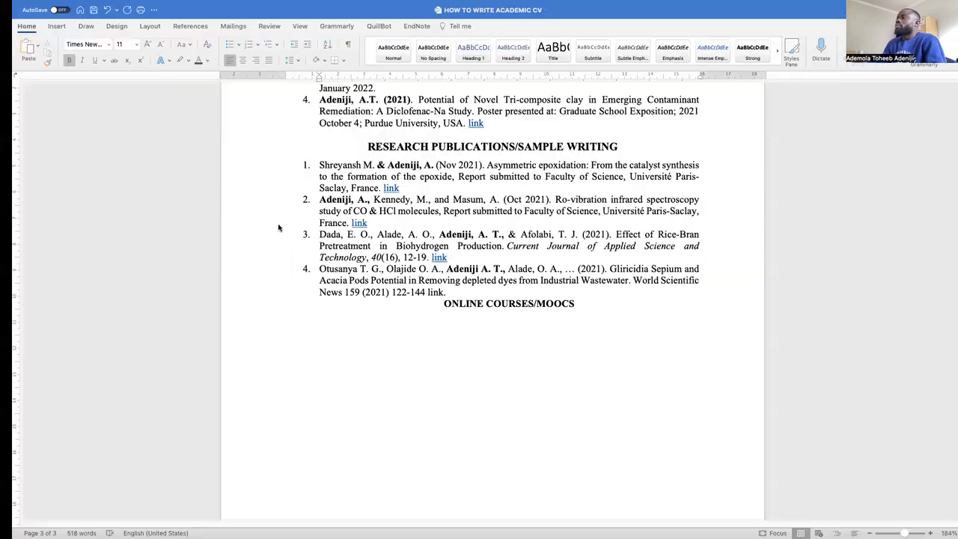
# Paste 'Microeconomics: When Markets Fail' as plain text under the heading
pyautogui.click(25, 47)
pyautogui.click(37, 98)
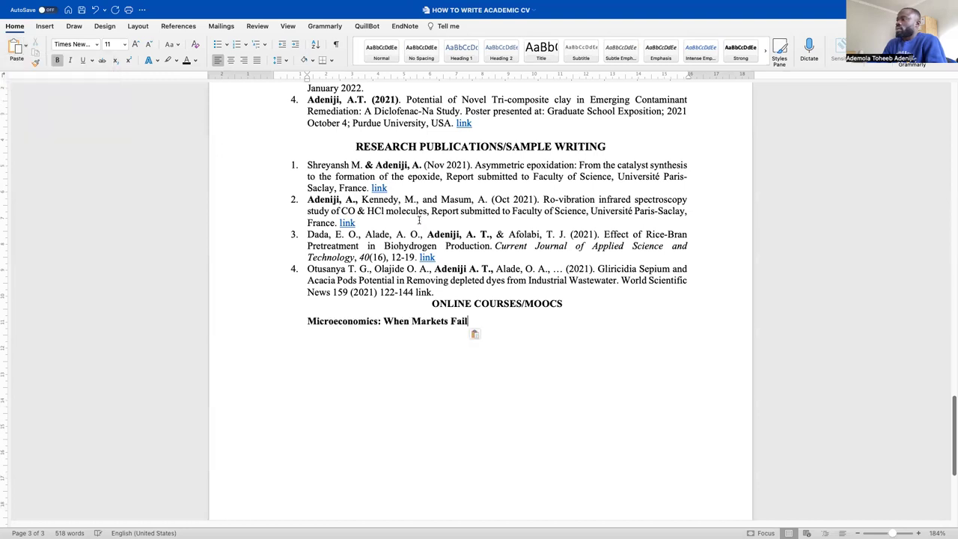
pyautogui.moveTo(475, 320); pyautogui.dragTo(310, 320)
pyautogui.click(510, 321)
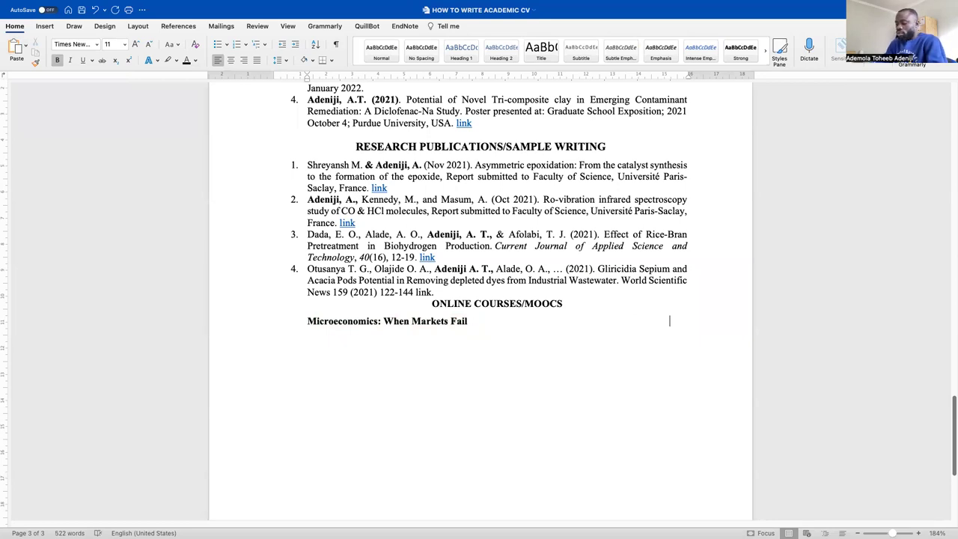
# Add 'Mar 2022 – Apr 2022' right-aligned on the course title line
pyautogui.write('Aug')
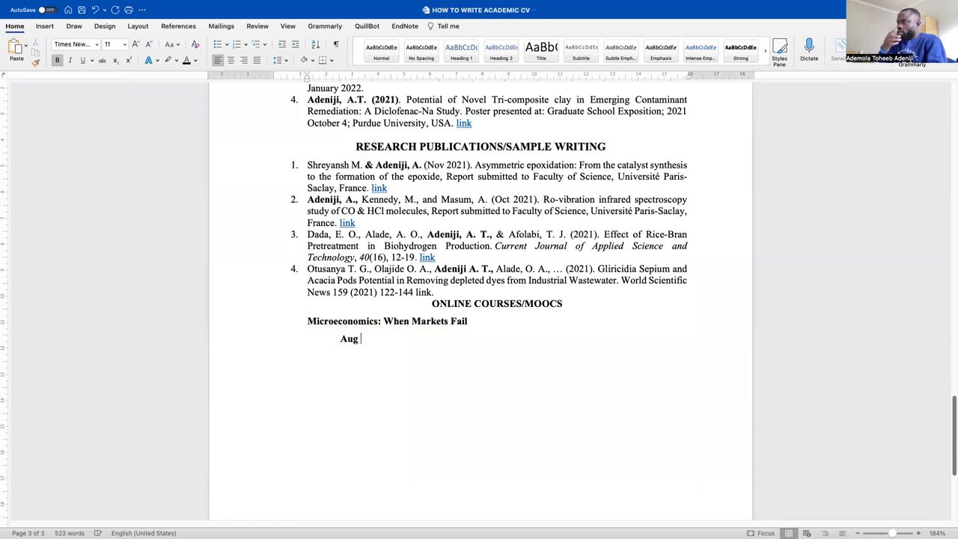
pyautogui.write(' 202')
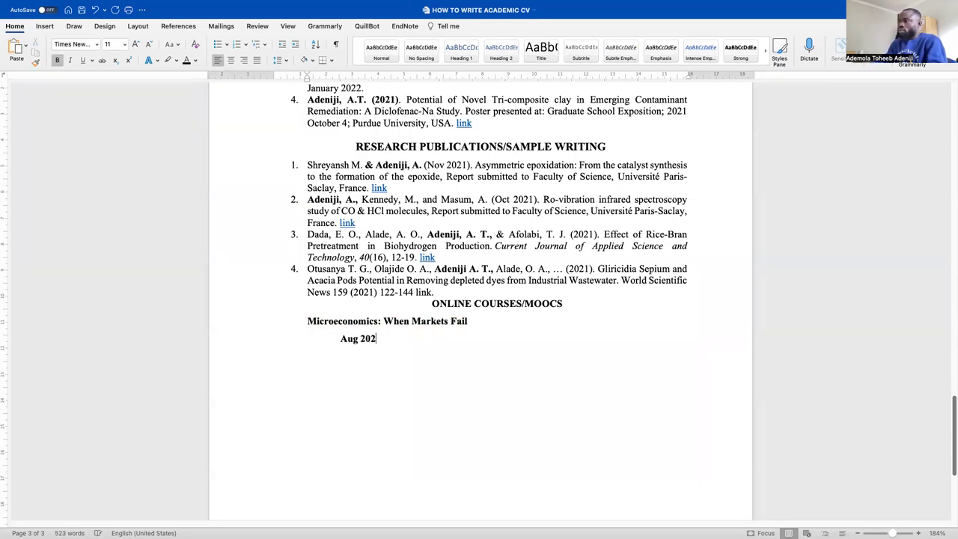
pyautogui.press('BackSpace')
pyautogui.press('BackSpace')
pyautogui.press('BackSpace')
pyautogui.press('BackSpace')
pyautogui.press('BackSpace')
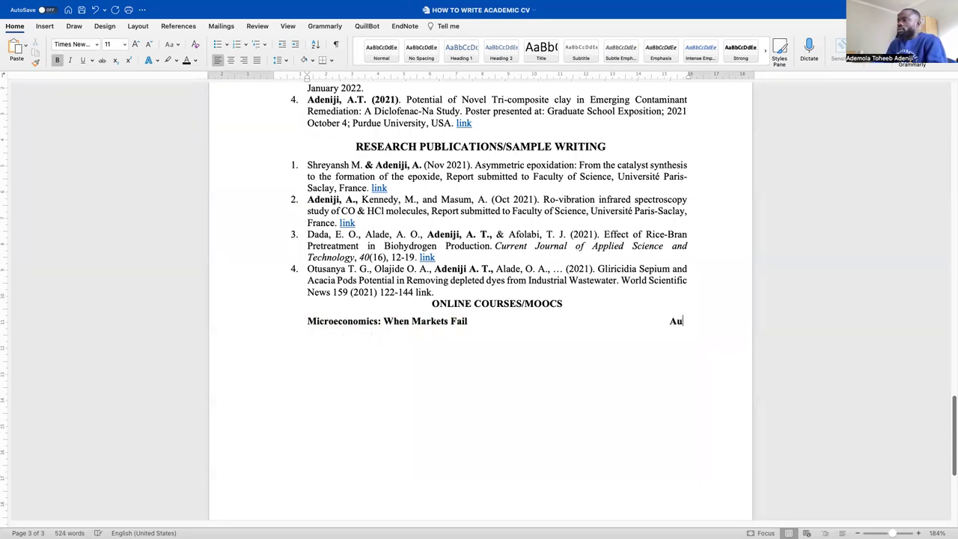
pyautogui.write('Mar 2021')
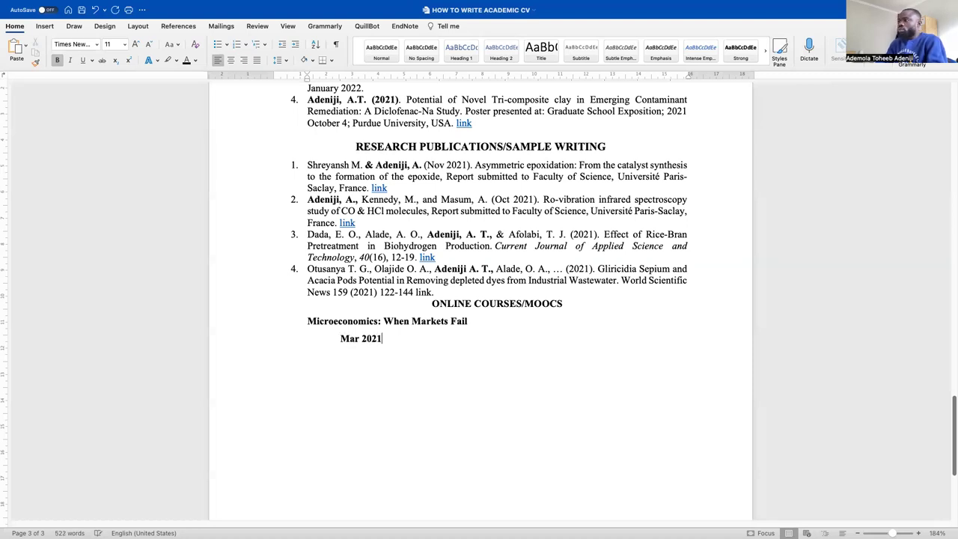
pyautogui.press('BackSpace')
pyautogui.write('2 - ')
pyautogui.write('Apr 20')
pyautogui.write('22')
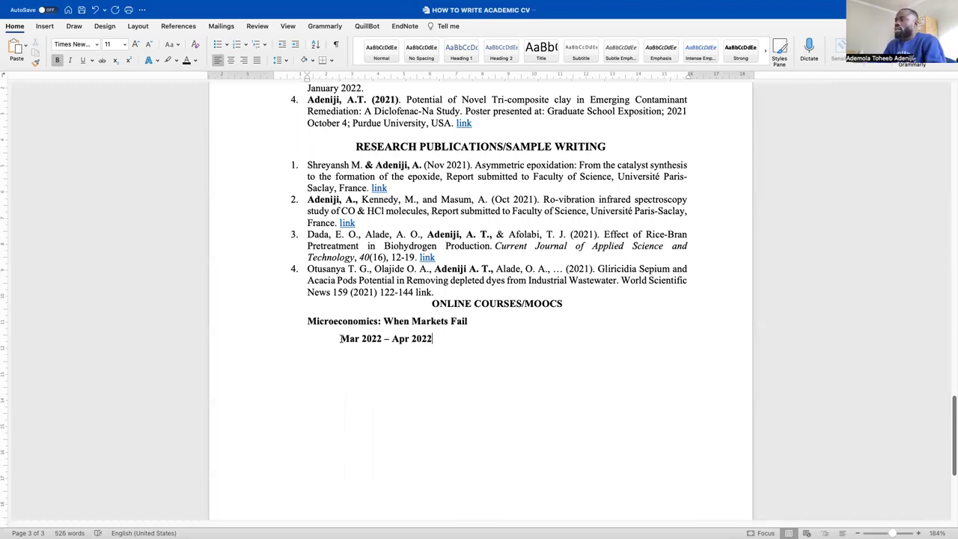
pyautogui.click(340, 339)
pyautogui.press('BackSpace')
pyautogui.press('BackSpace')
pyautogui.press('BackSpace')
pyautogui.press('BackSpace')
pyautogui.press('BackSpace')
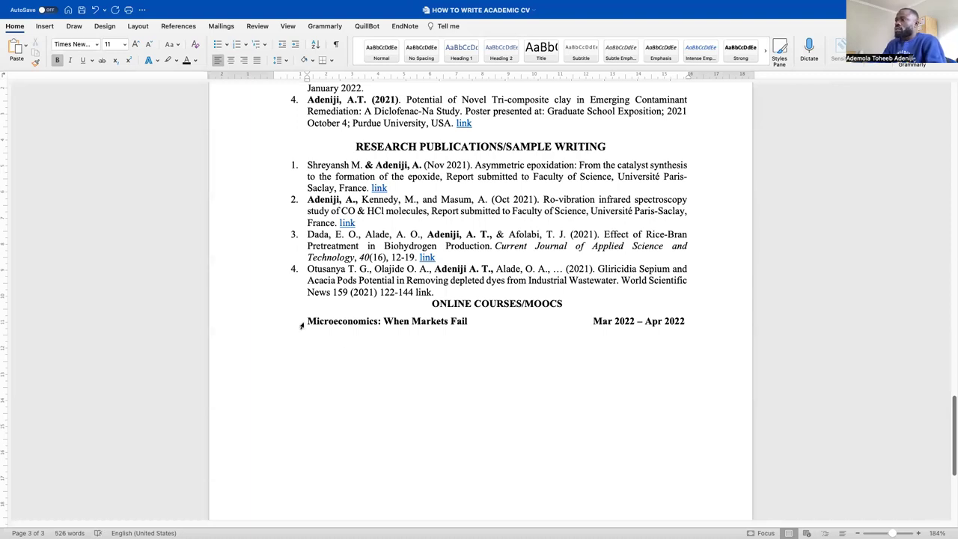
# Number the Microeconomics entry, restarting the list at 1
pyautogui.press('Return')
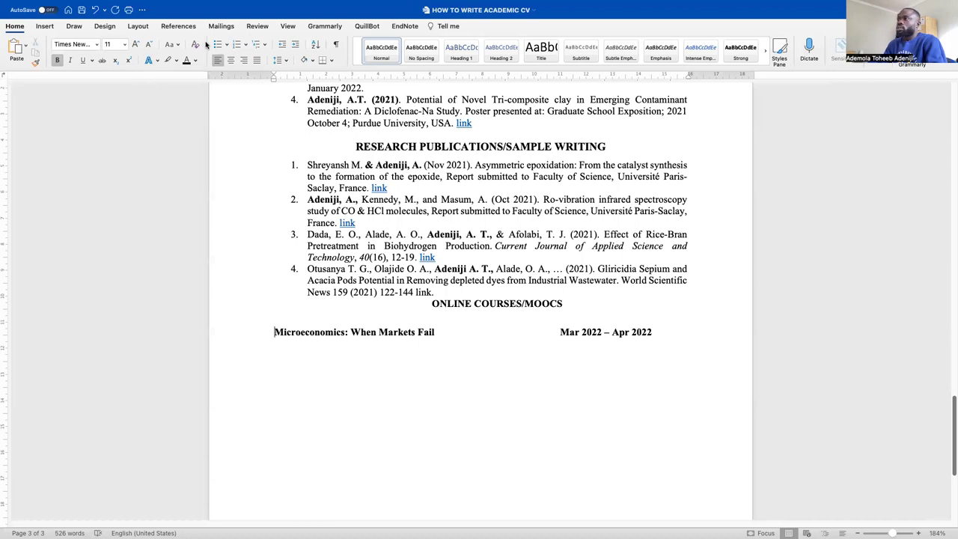
pyautogui.click(237, 45)
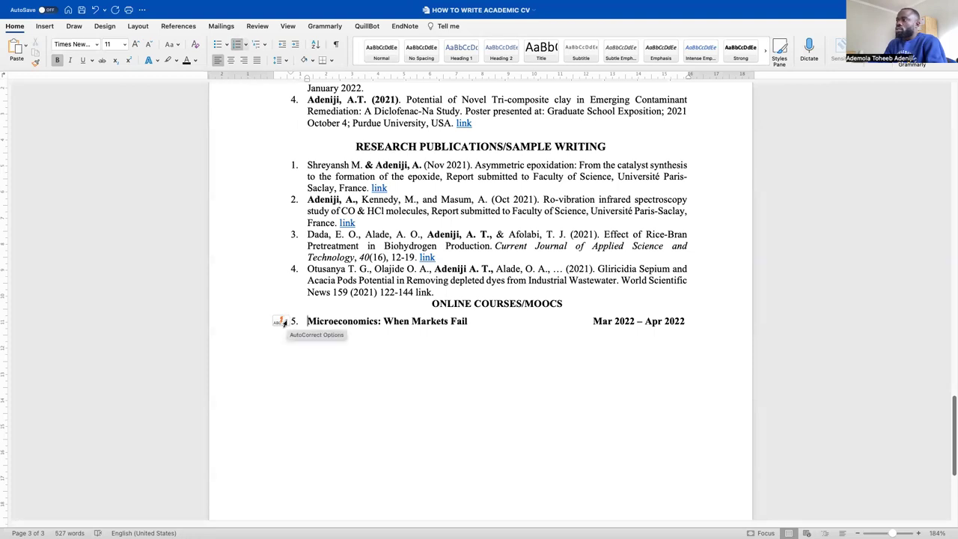
pyautogui.click(284, 322)
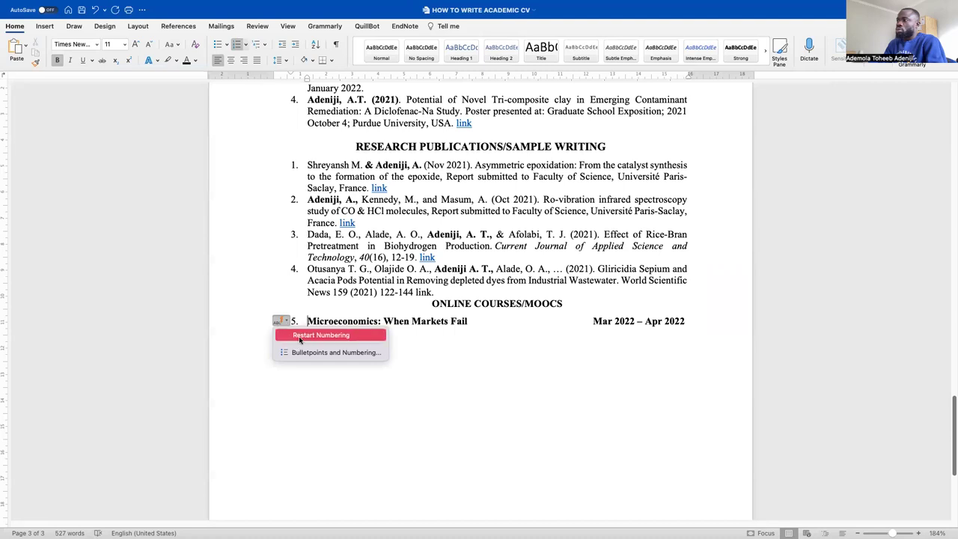
pyautogui.click(299, 339)
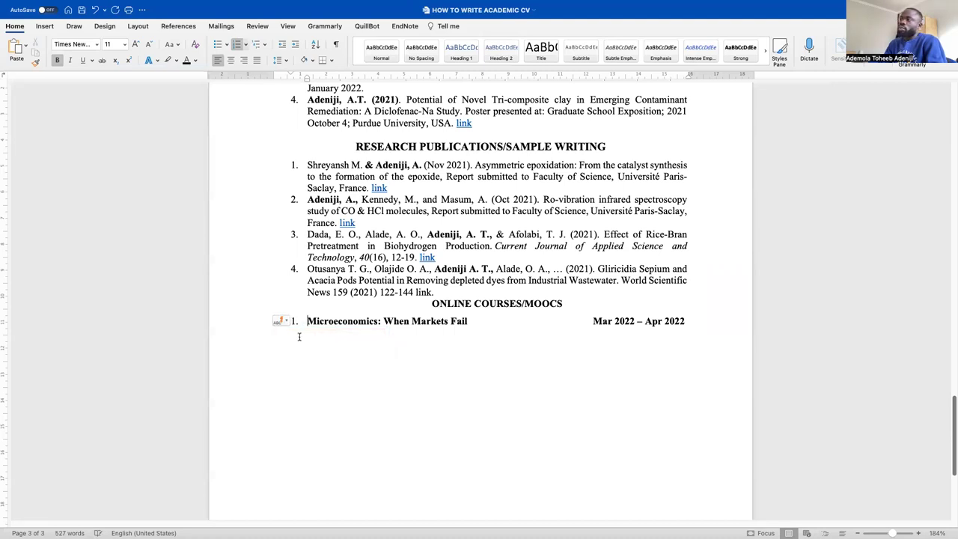
# Add an unnumbered 'Course link:' line below the course entry
pyautogui.click(741, 330)
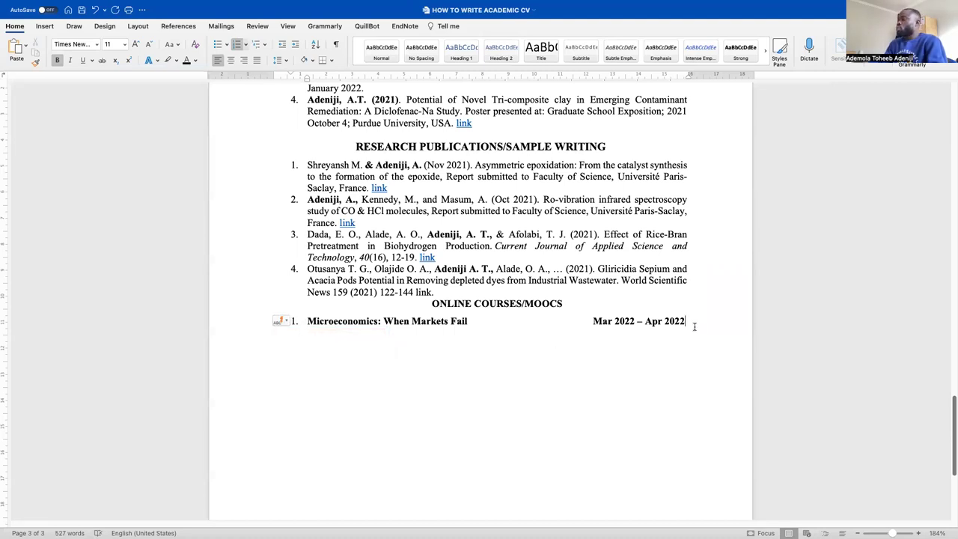
pyautogui.press('Return')
pyautogui.press('BackSpace')
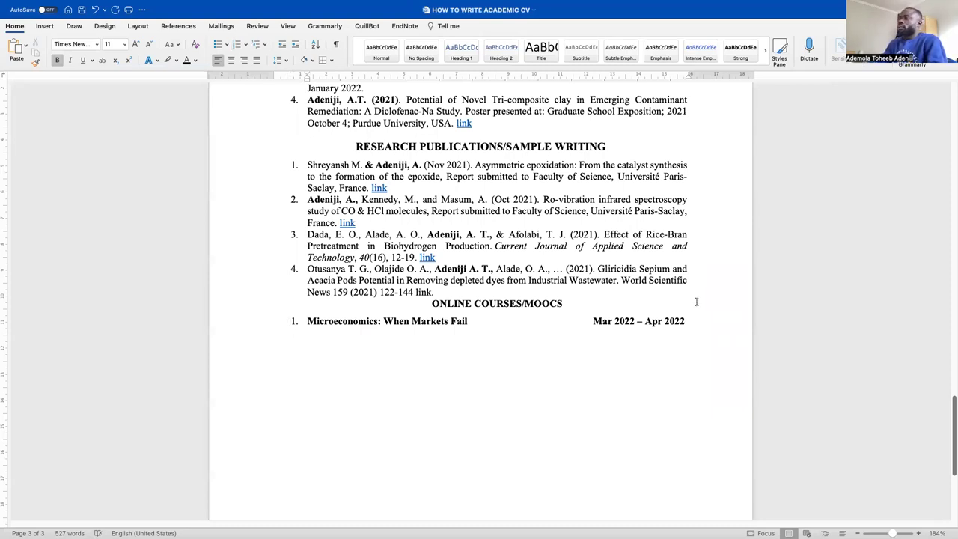
pyautogui.write('C')
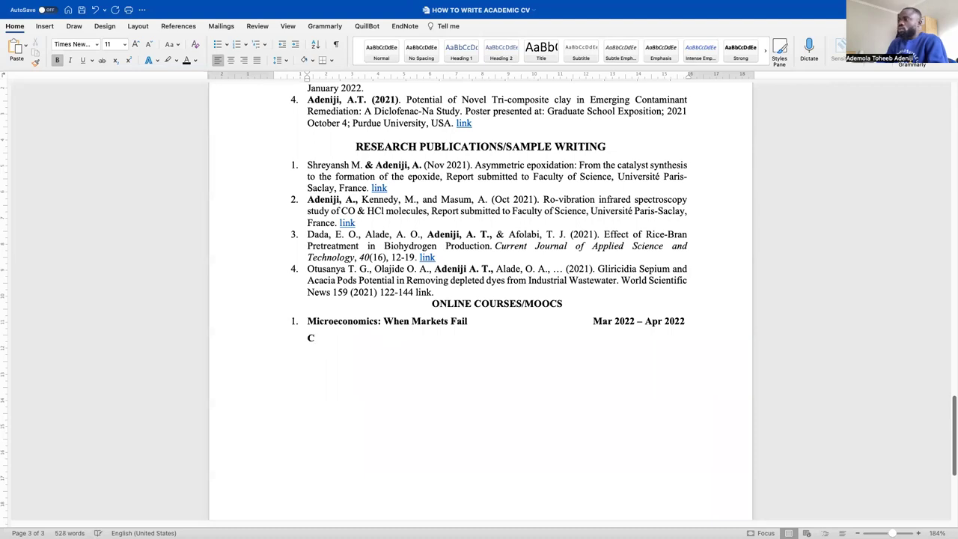
pyautogui.write('ourse link')
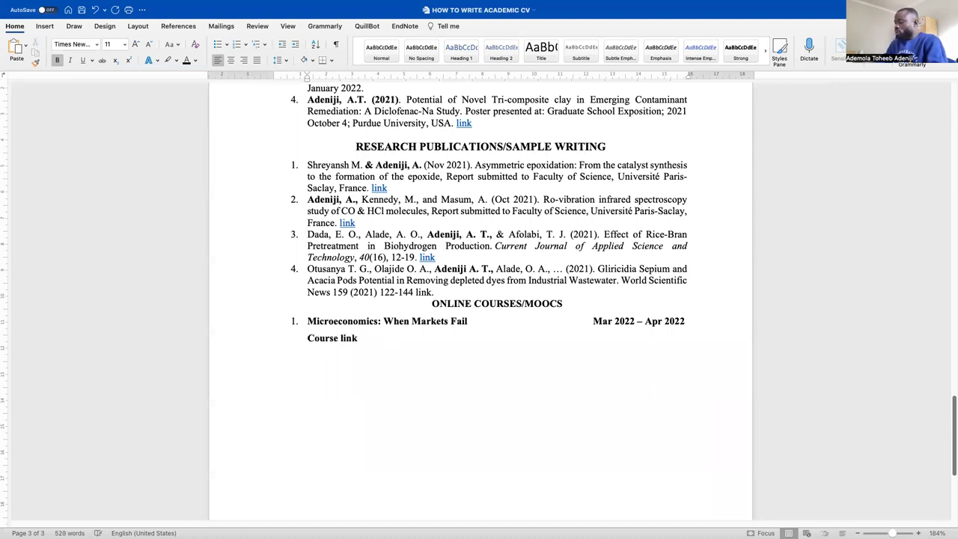
pyautogui.write(':')
pyautogui.scroll(-6, 381, 299)
# Copy the web address of the Coursera Microeconomics course page
pyautogui.scroll(5, 387, 293)
pyautogui.scroll(2, 388, 295)
pyautogui.hotkey('ctrl', 'Left')
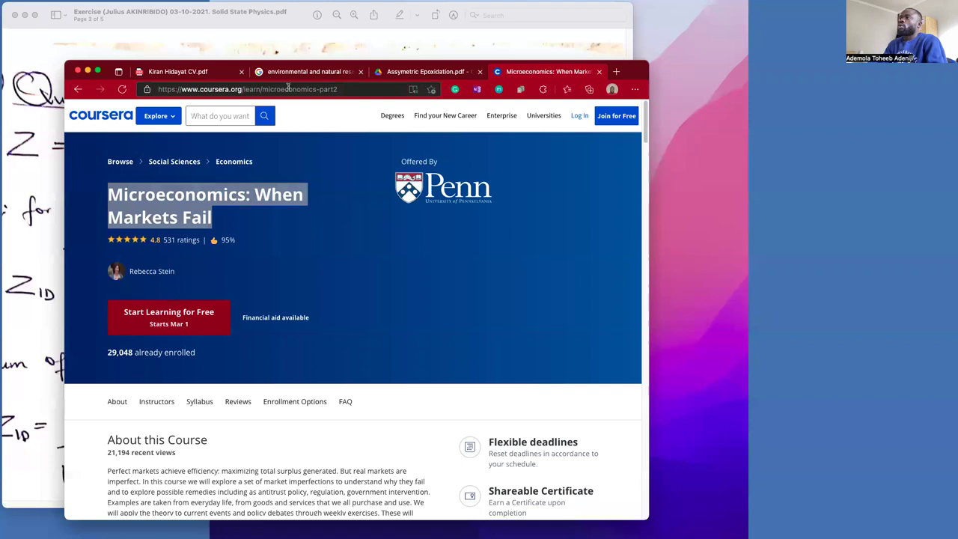
pyautogui.click(289, 88)
pyautogui.press('super+c')
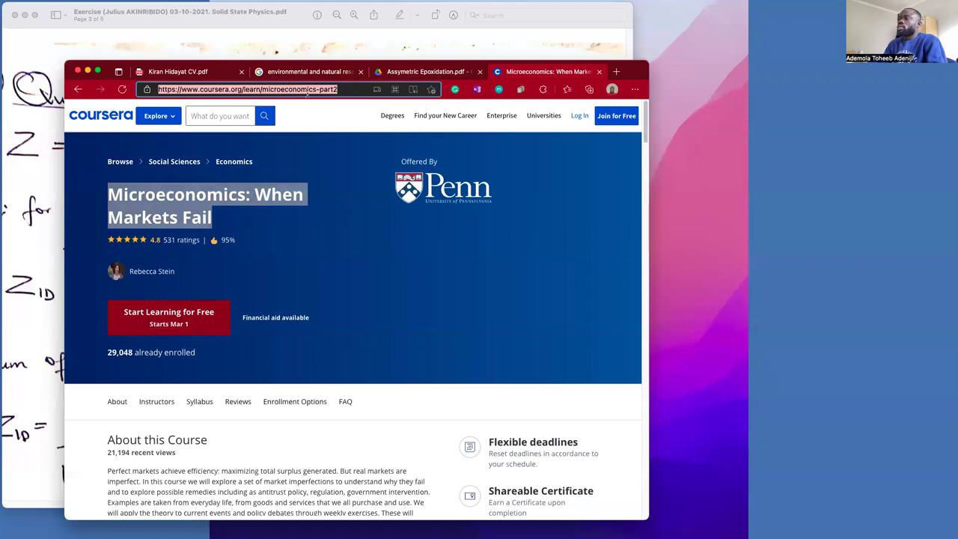
pyautogui.hotkey('ctrl', 'Right')
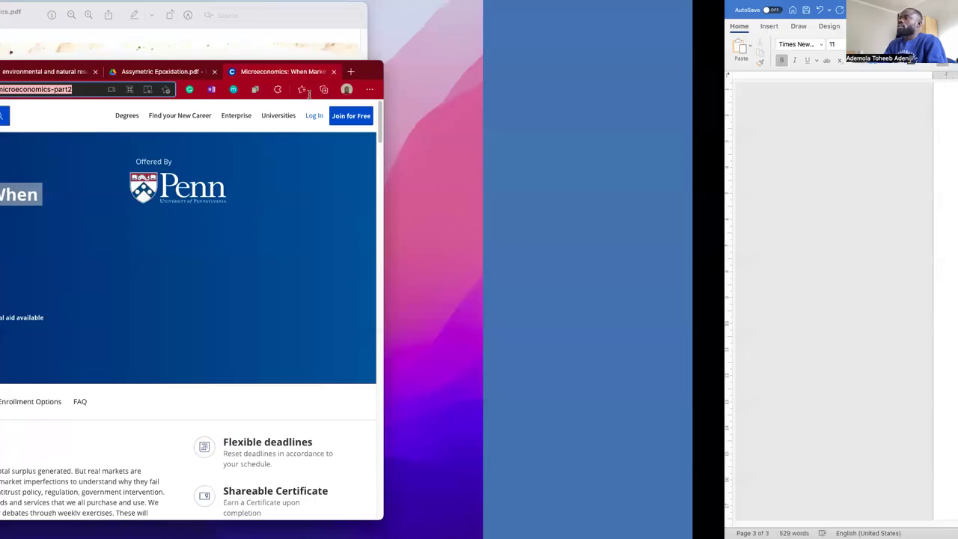
# Insert a hyperlink after 'Course link:' to the Coursera URL, displayed as 'link'
pyautogui.click(367, 367)
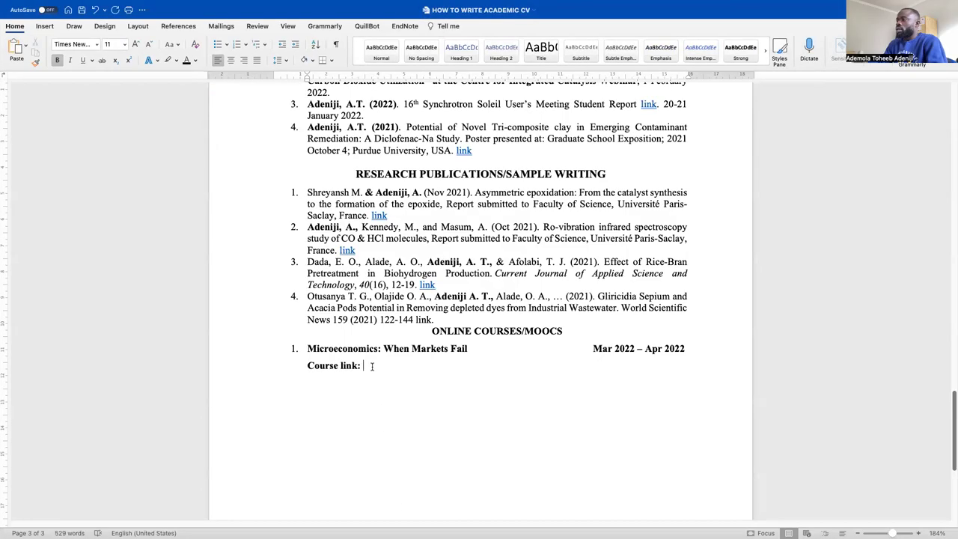
pyautogui.rightClick(372, 367)
pyautogui.click(412, 506)
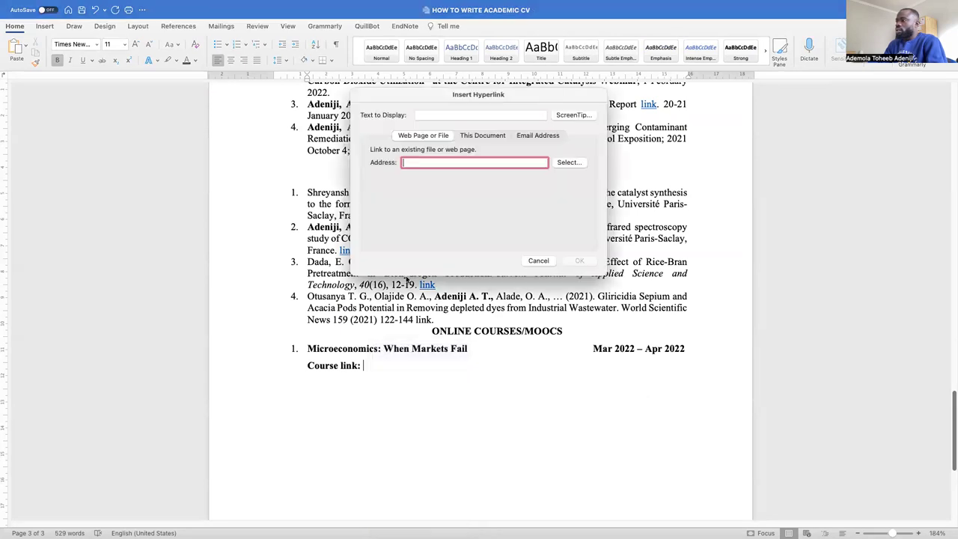
pyautogui.press('super+v')
pyautogui.click(418, 115)
pyautogui.press('super+a')
pyautogui.press('BackSpace')
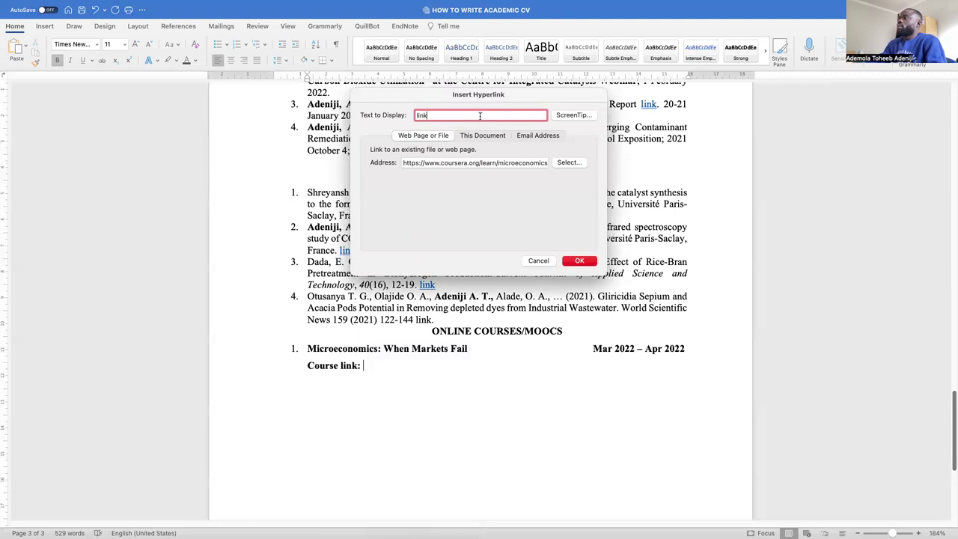
pyautogui.click(588, 261)
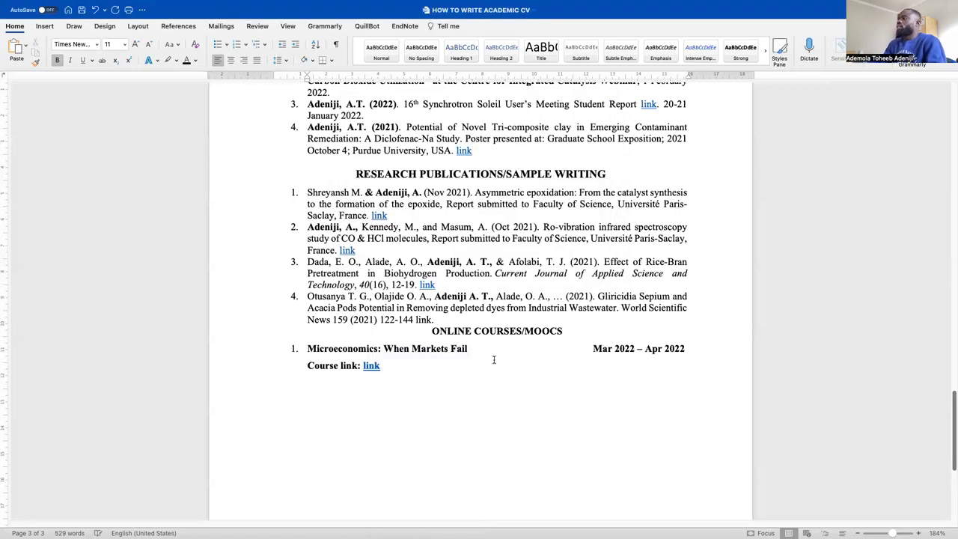
pyautogui.scroll(-3, 494, 359)
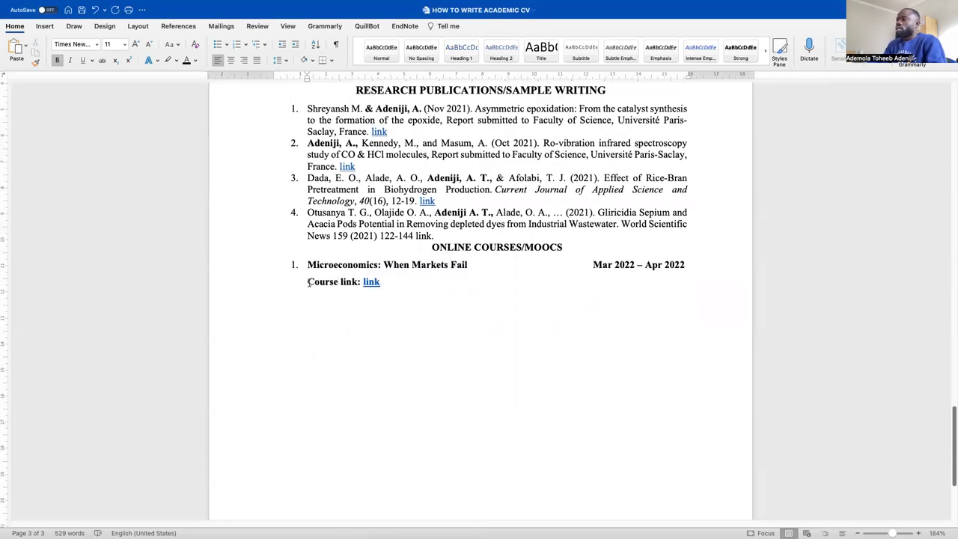
pyautogui.moveTo(308, 282); pyautogui.dragTo(385, 283)
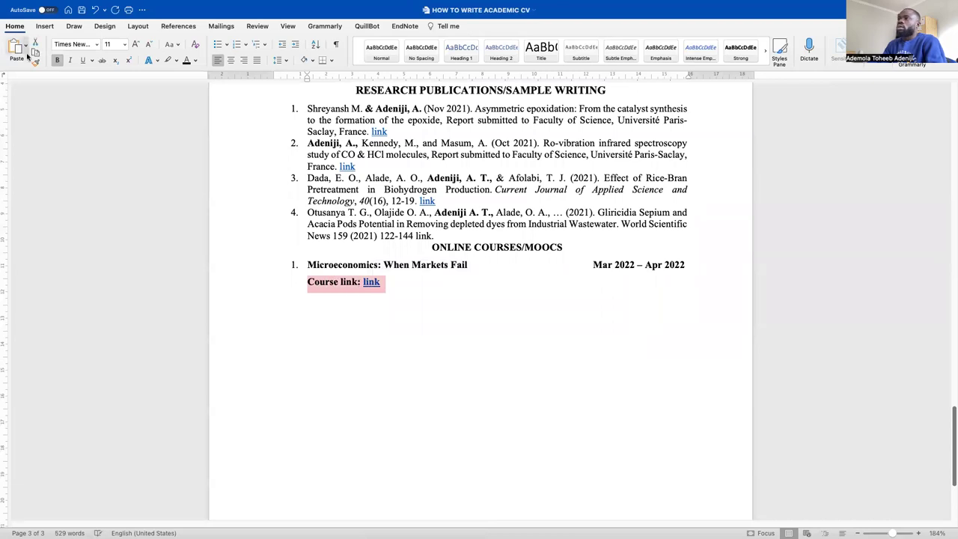
# Unbold the course link line and append 'Certificate: link' to it
pyautogui.click(57, 61)
pyautogui.click(408, 283)
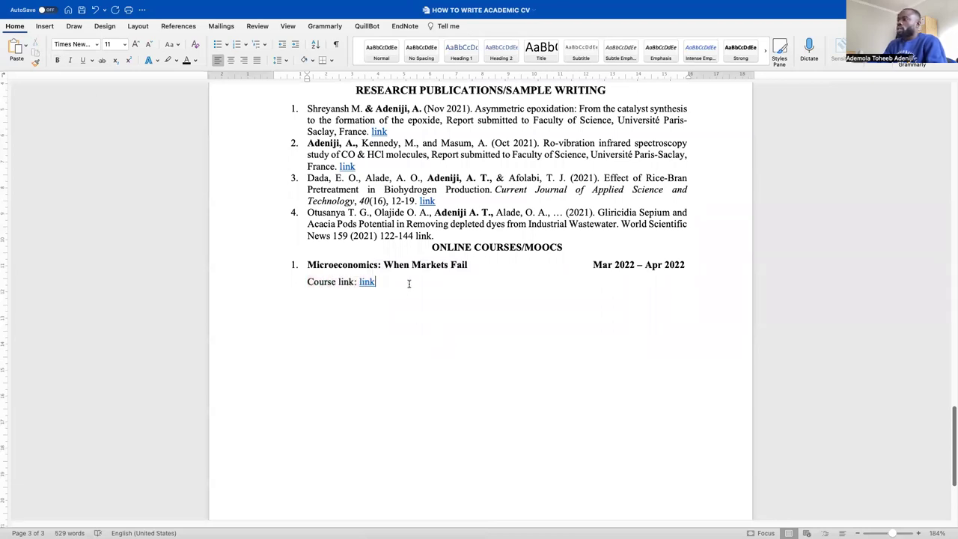
pyautogui.write('Certificate')
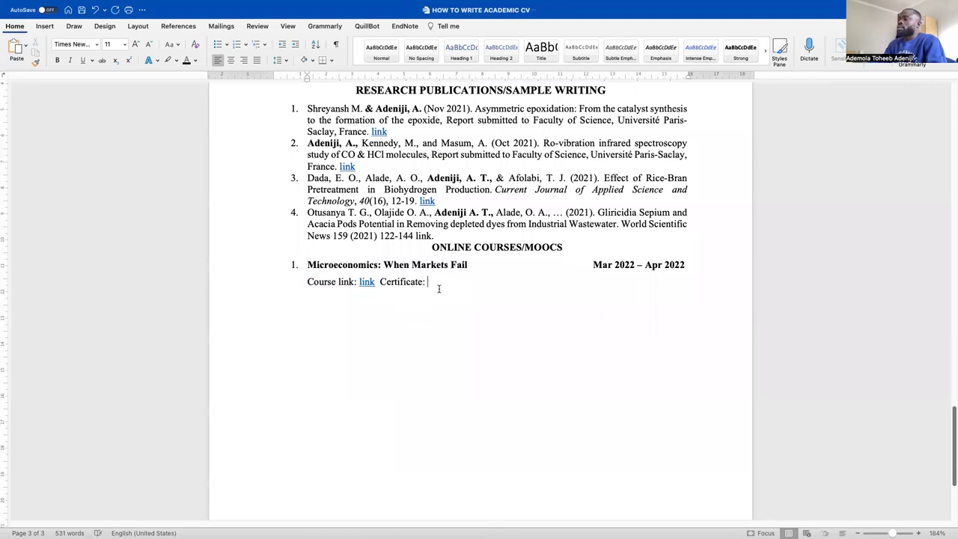
pyautogui.write(': link')
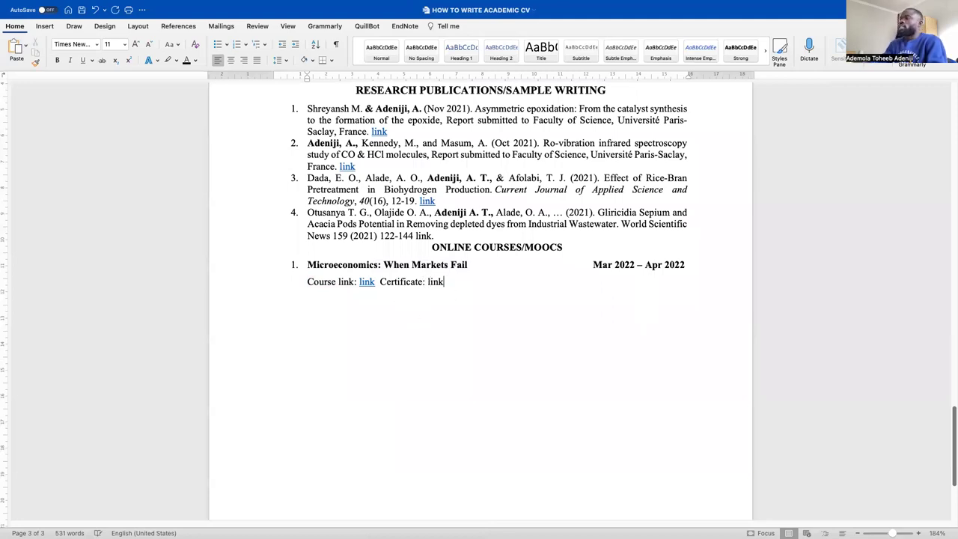
# Set the course entry to 1.0 line spacing and select the Mar 2022 – Apr 2022 dates
pyautogui.moveTo(443, 282); pyautogui.dragTo(315, 269)
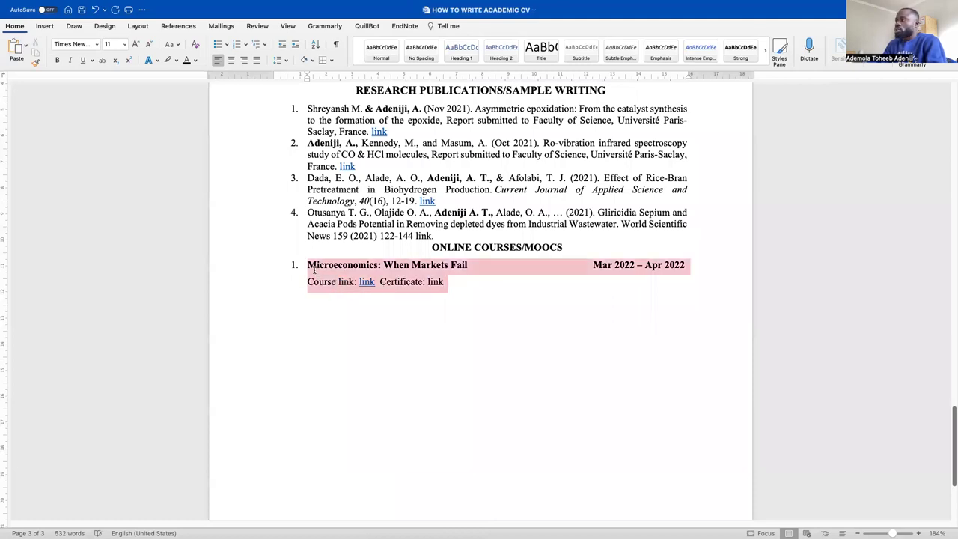
pyautogui.click(279, 60)
pyautogui.click(286, 77)
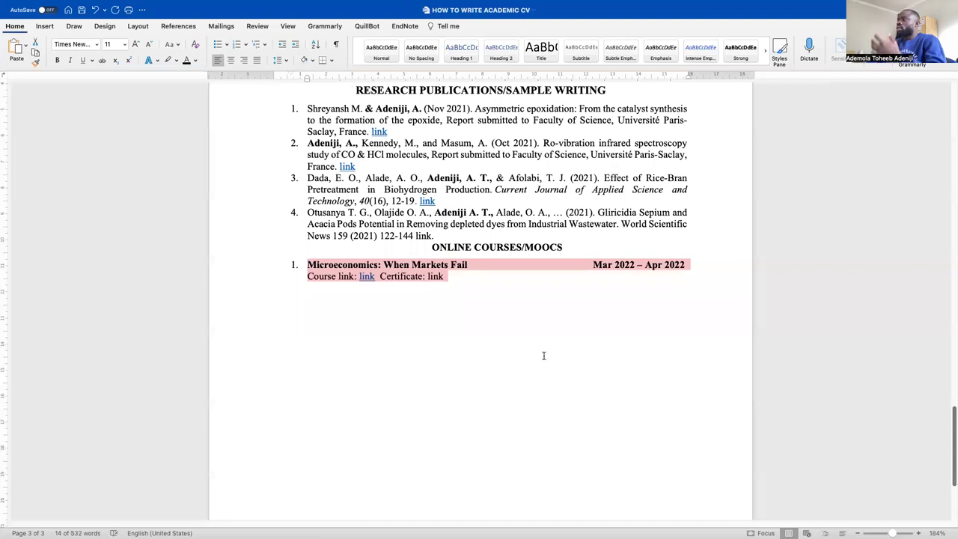
pyautogui.click(524, 307)
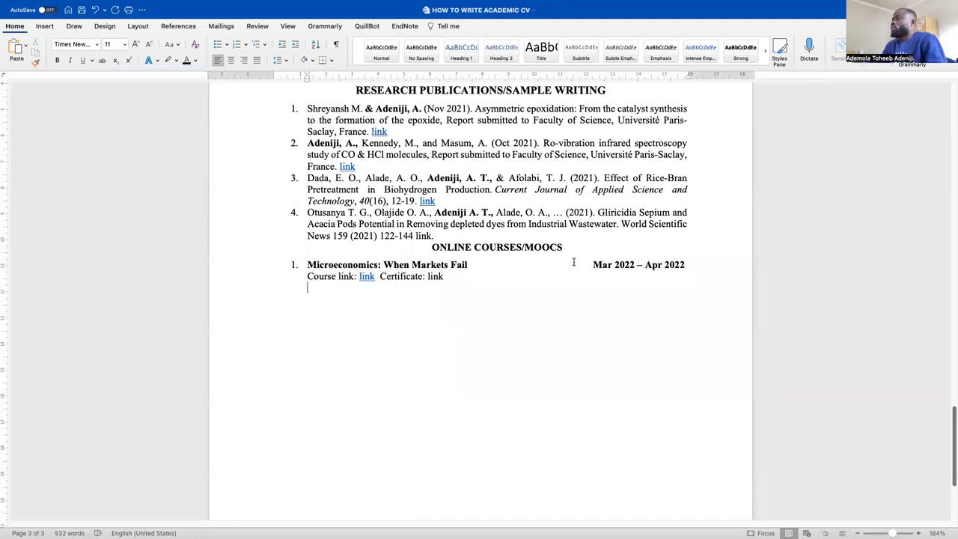
pyautogui.moveTo(593, 264); pyautogui.dragTo(686, 266)
pyautogui.press('super+c')
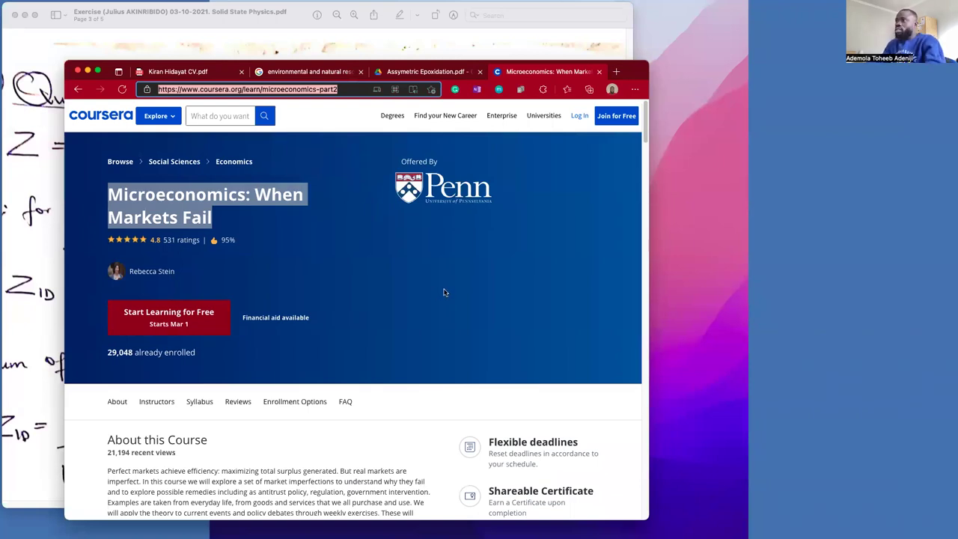
pyautogui.hotkey('ctrl', 'Right')
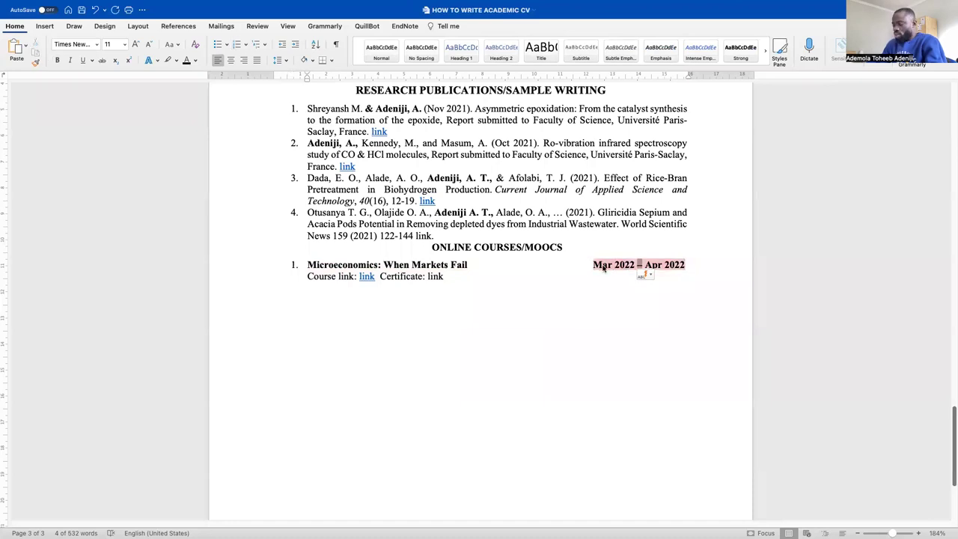
# Move the Mar 2022 – Apr 2022 dates after 'Certificate: link', tabbed toward the right
pyautogui.press('BackSpace')
pyautogui.click(487, 278)
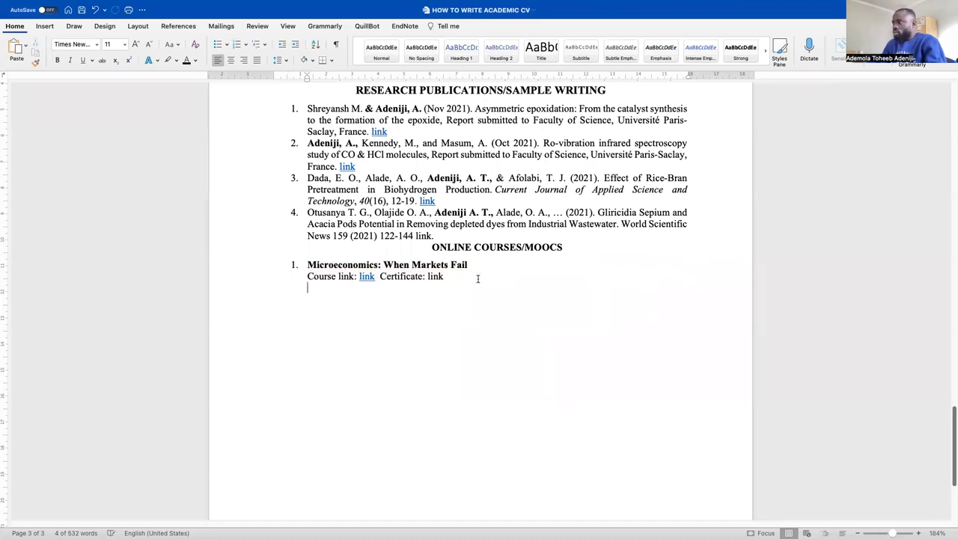
pyautogui.press('super+v')
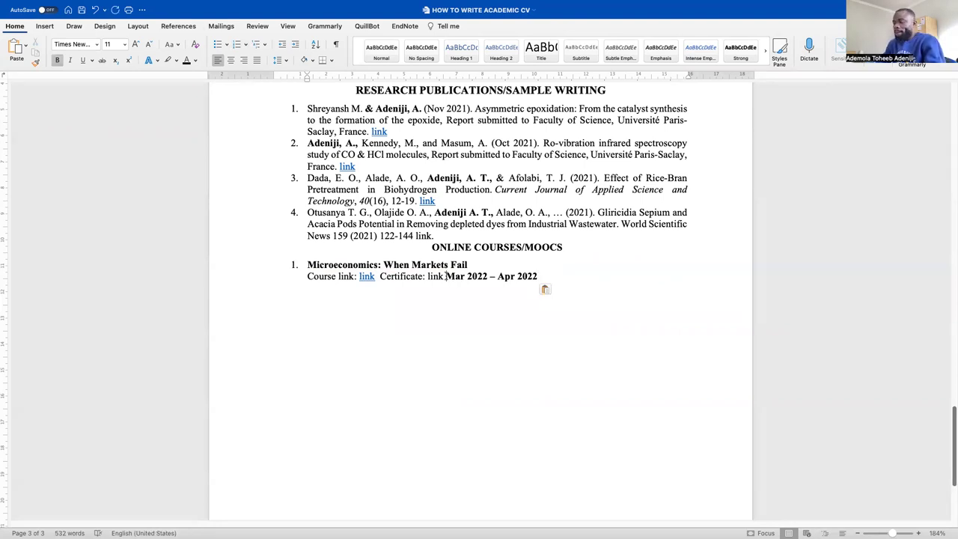
pyautogui.press('Tab')
pyautogui.press('Tab')
pyautogui.press('Tab')
pyautogui.press('Tab')
pyautogui.press('Tab')
pyautogui.press('BackSpace')
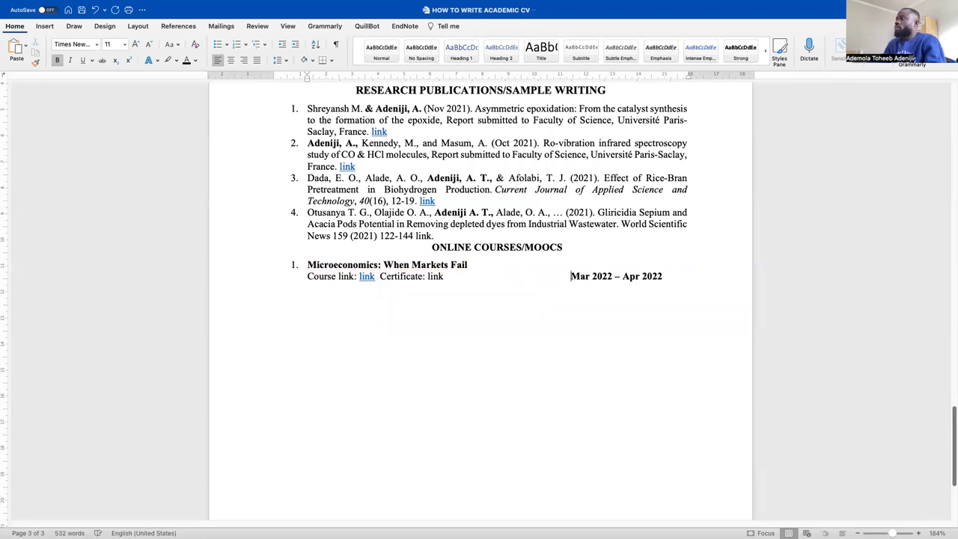
# Add 'University of Pennsylvania, USA' after the course title, spaced so it stays on one line
pyautogui.click(489, 266)
pyautogui.press('Tab')
pyautogui.write('University of Pennsl')
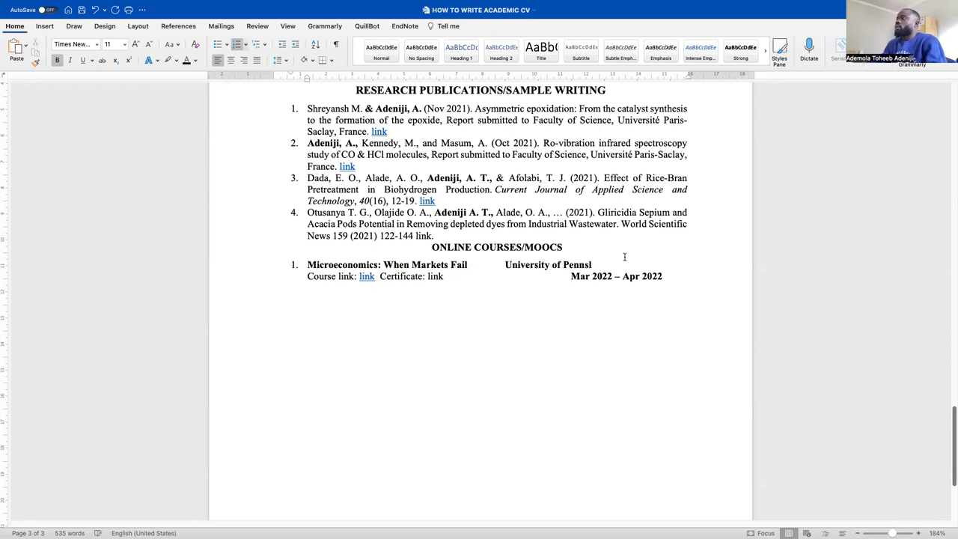
pyautogui.press('super+Tab')
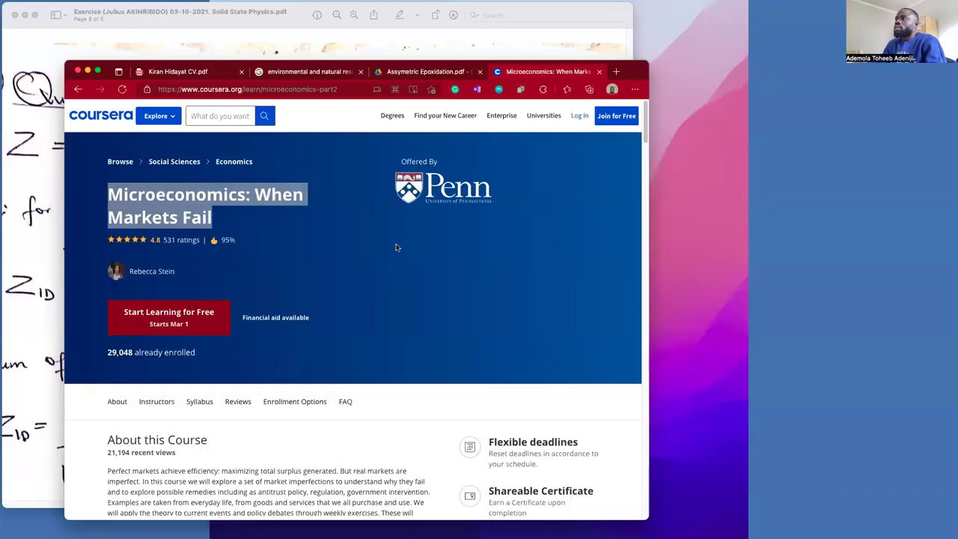
pyautogui.press('super+l')
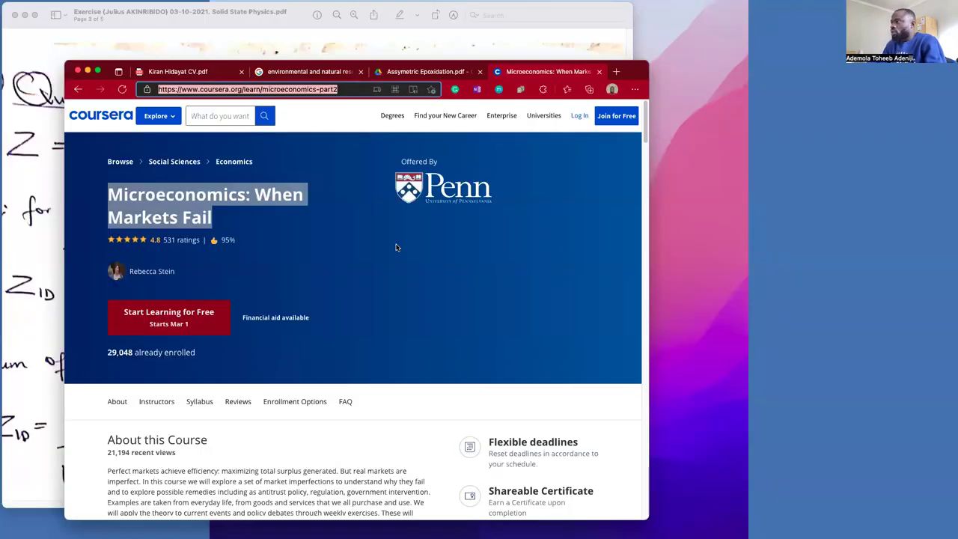
pyautogui.press('super+Tab')
pyautogui.press('BackSpace')
pyautogui.write('ylvan')
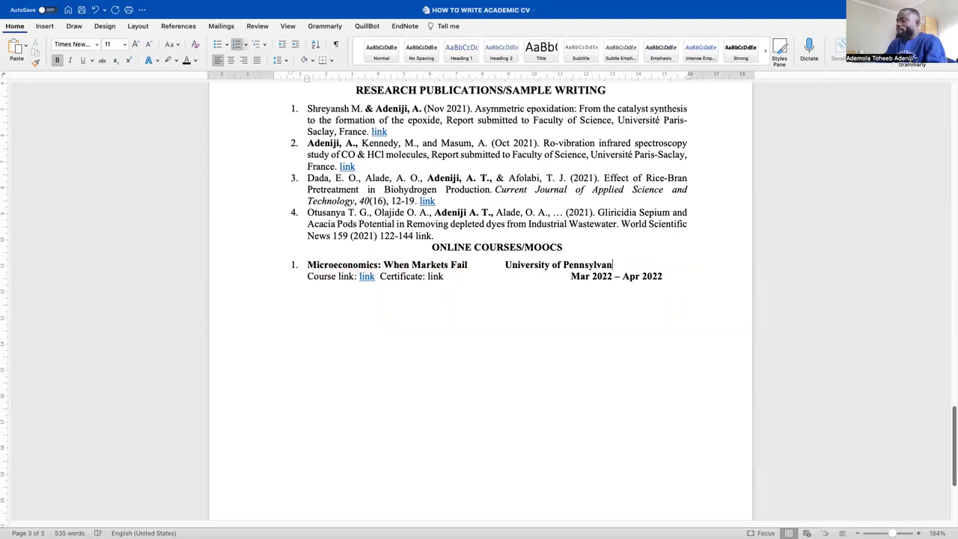
pyautogui.write('ia, USA')
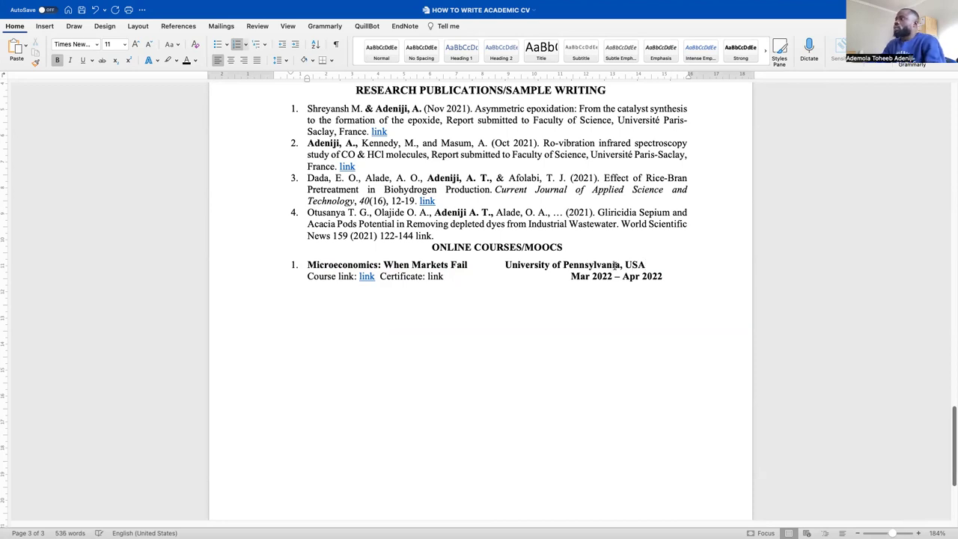
pyautogui.click(506, 267)
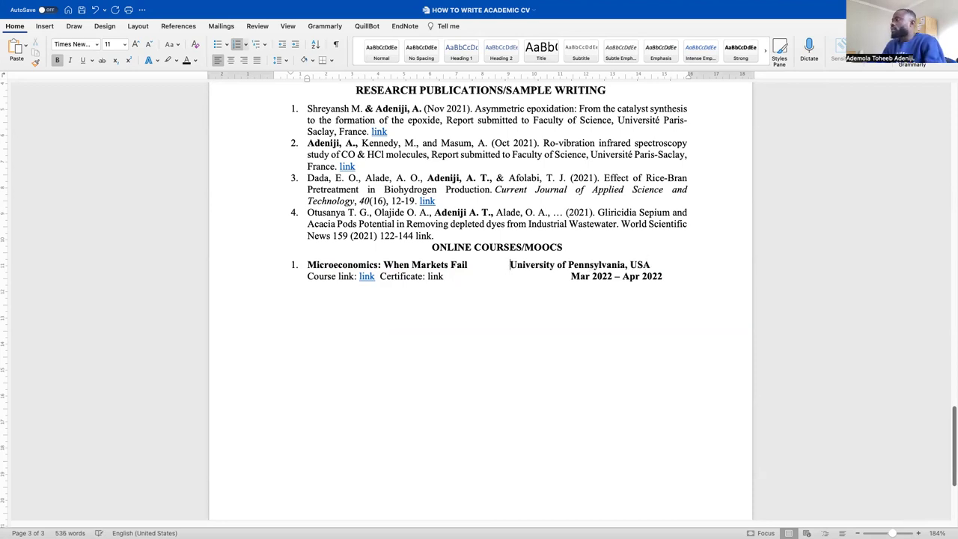
pyautogui.press('BackSpace')
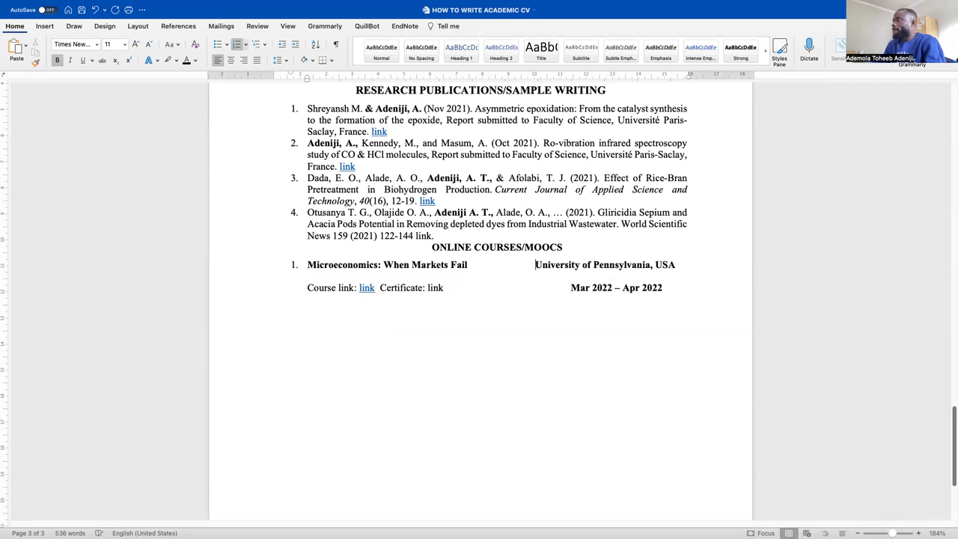
pyautogui.press('BackSpace')
pyautogui.press('BackSpace')
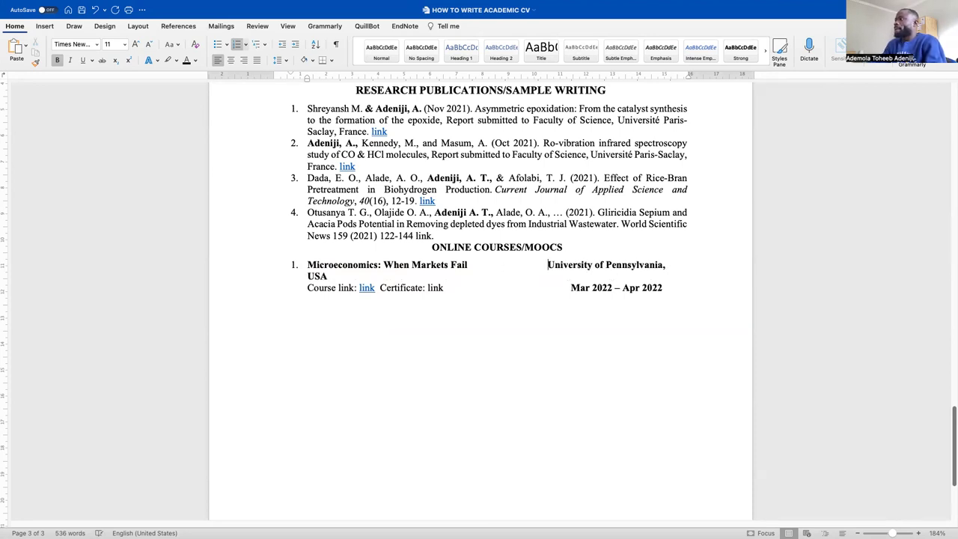
pyautogui.press('BackSpace')
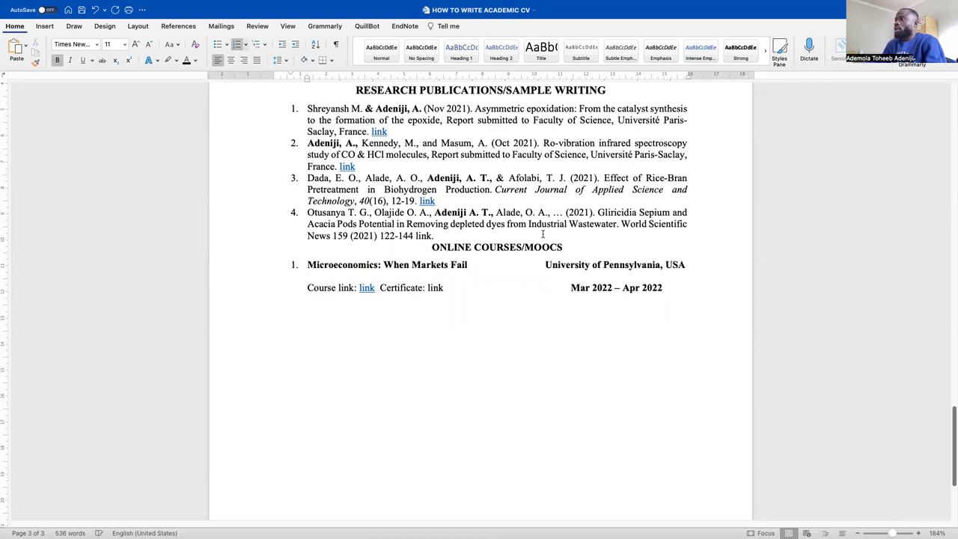
# Remove the empty line between the course title line and the course link line
pyautogui.click(455, 290)
pyautogui.click(406, 277)
pyautogui.press('BackSpace')
pyautogui.write('A')
pyautogui.click(566, 280)
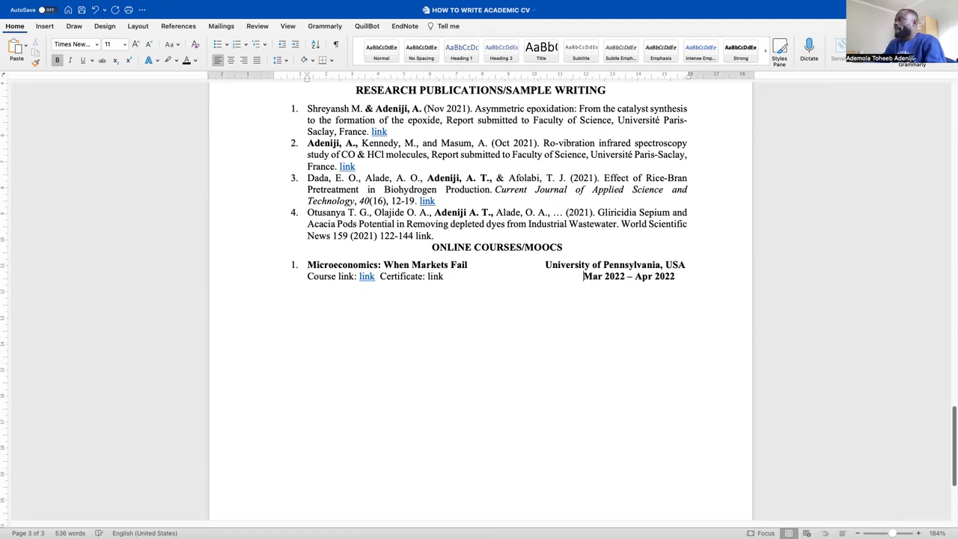
pyautogui.click(687, 277)
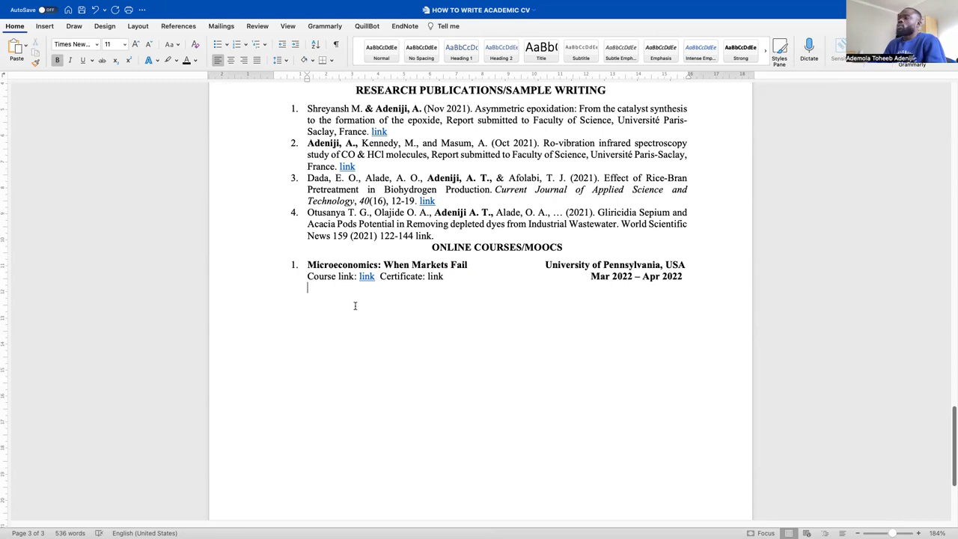
pyautogui.press('super+Tab')
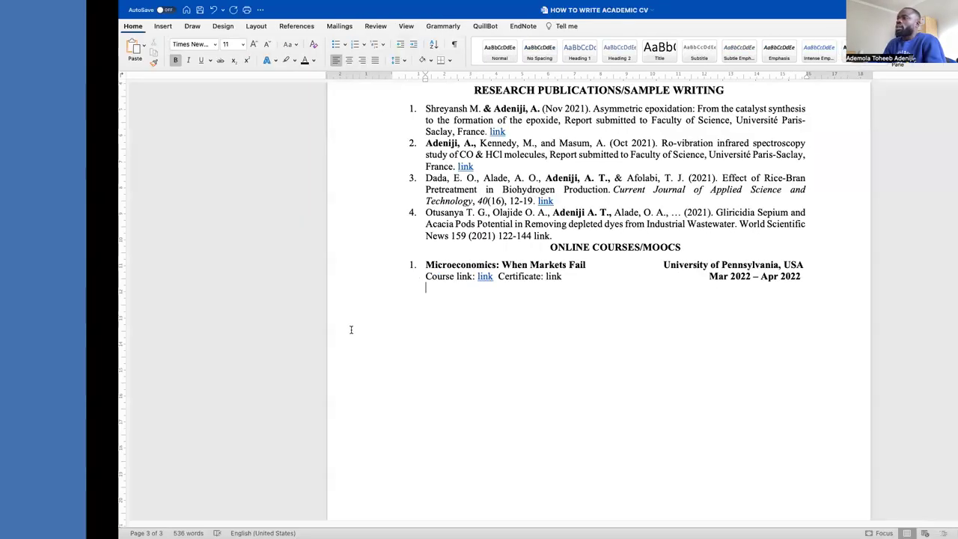
# Expand the course description and browse the syllabus, including the full Week 1 details
pyautogui.scroll(-4, 203, 334)
pyautogui.scroll(-5, 203, 334)
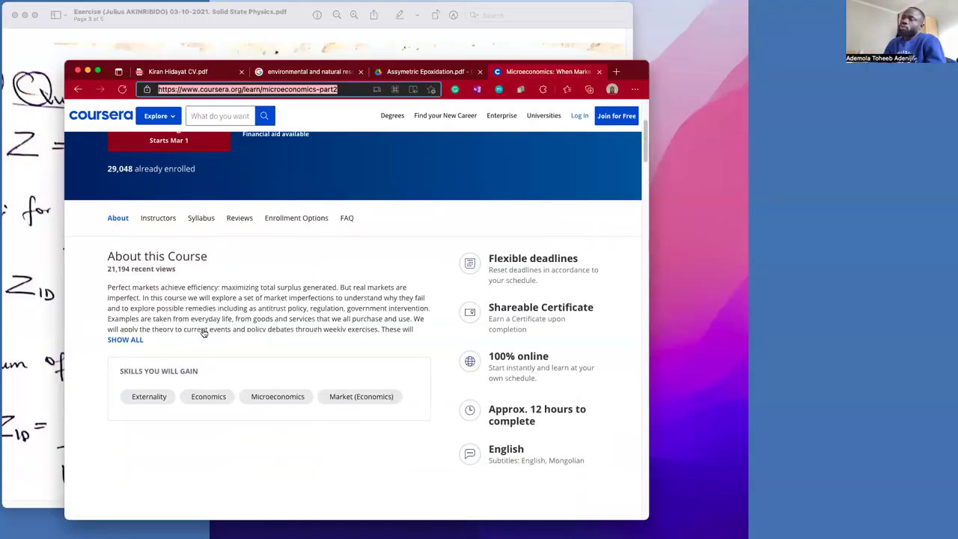
pyautogui.scroll(6, 203, 332)
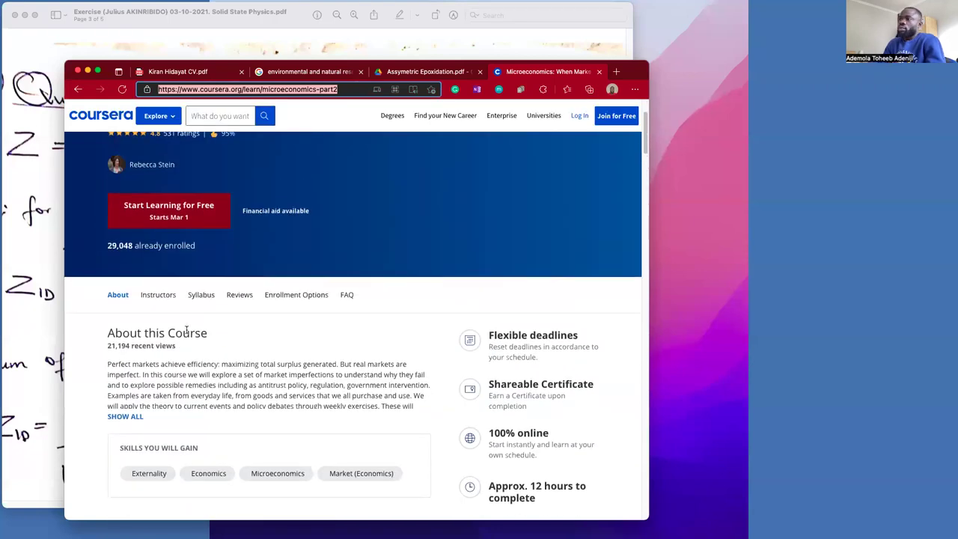
pyautogui.scroll(-1, 157, 317)
pyautogui.click(133, 357)
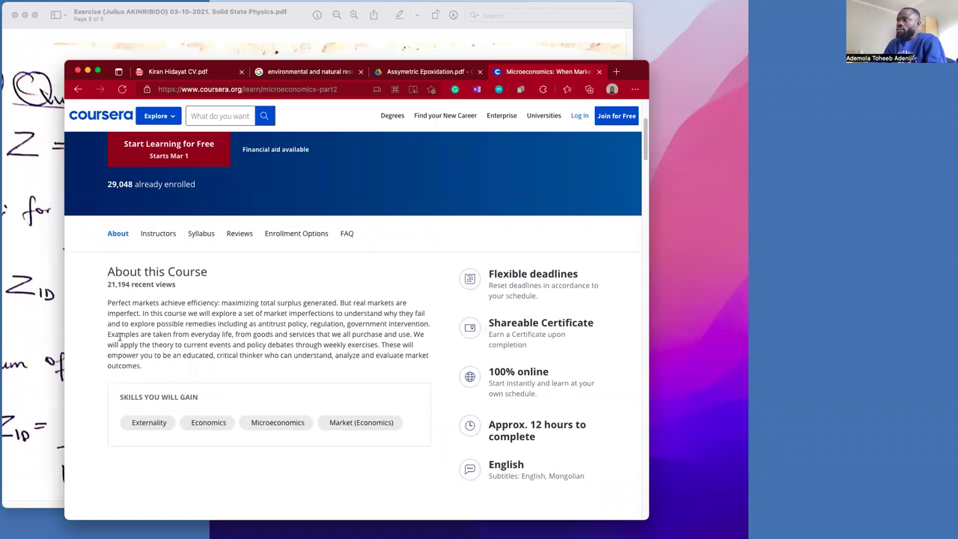
pyautogui.click(201, 233)
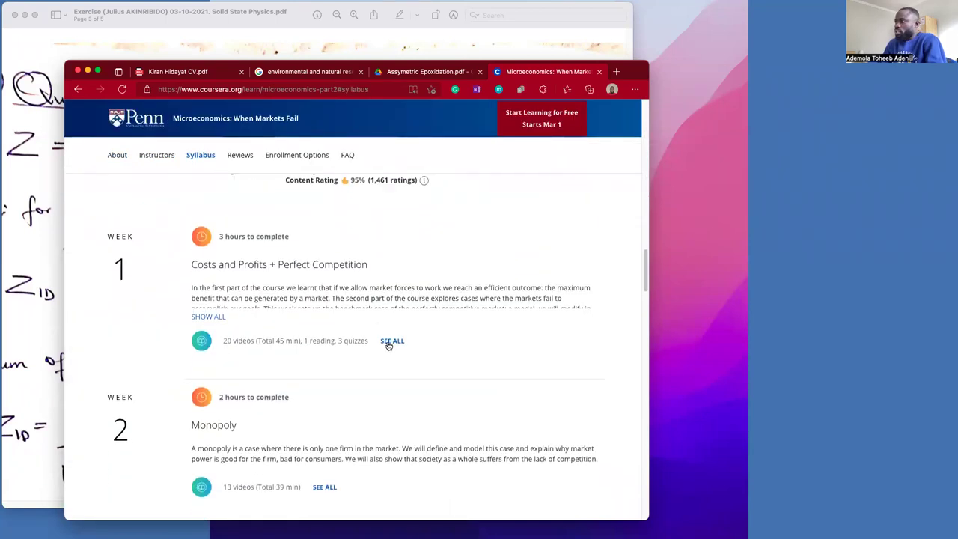
pyautogui.click(216, 316)
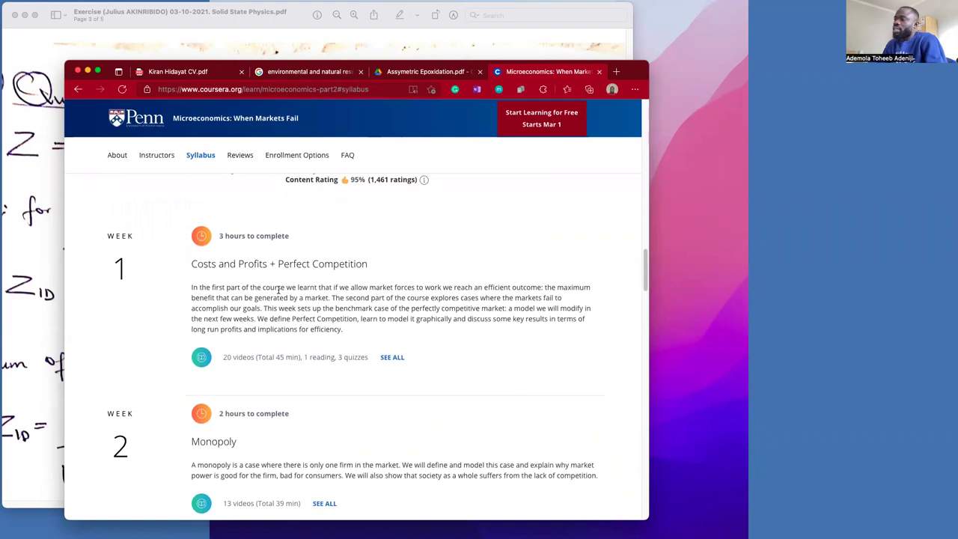
pyautogui.scroll(-1, 274, 294)
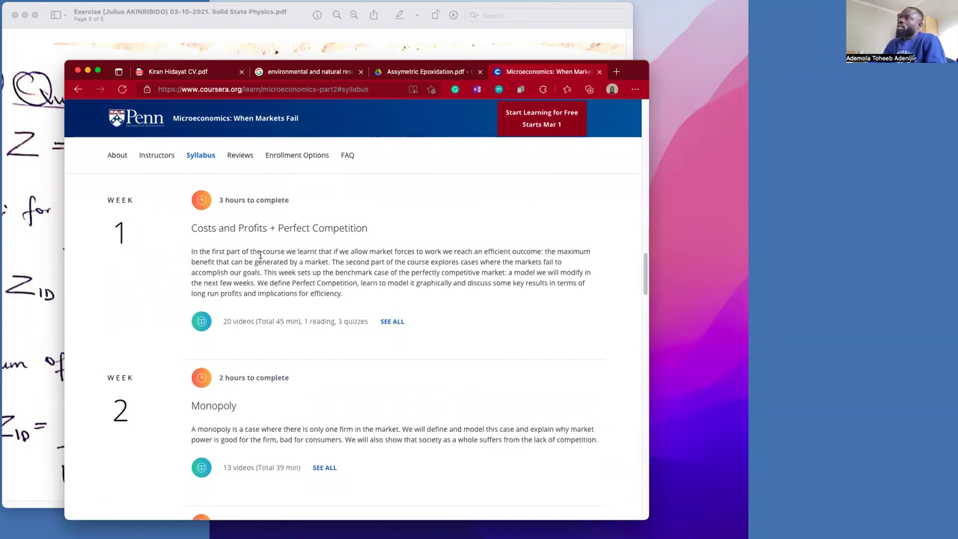
pyautogui.scroll(-12, 318, 272)
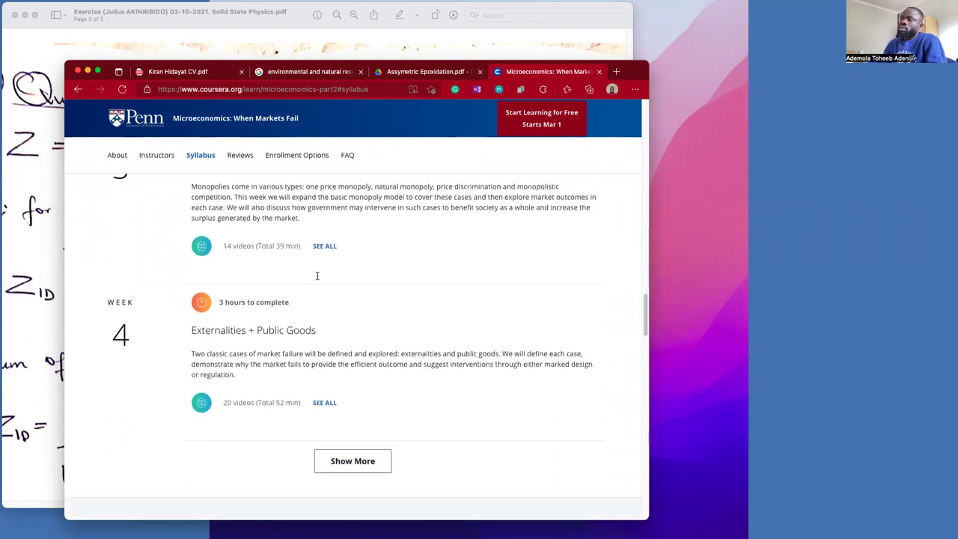
pyautogui.scroll(10, 317, 277)
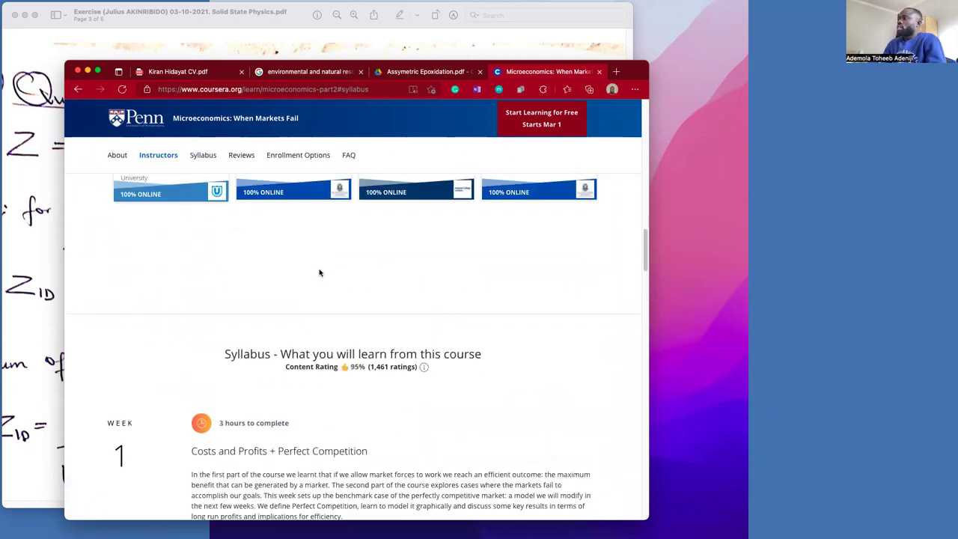
pyautogui.press('super+Tab')
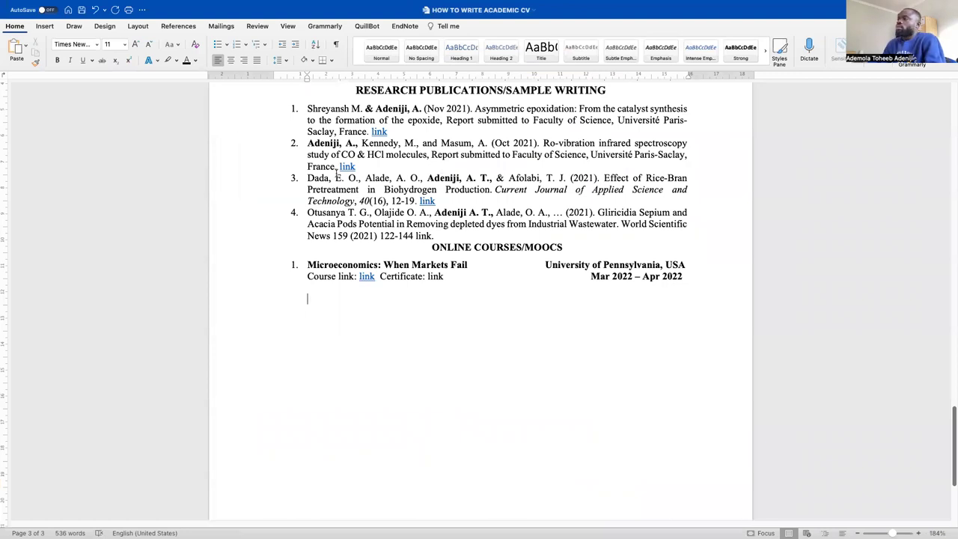
# Paste the copied learning outcomes into the CV as plain text (Keep Text Only)
pyautogui.hotkey('ctrl', 'Up')
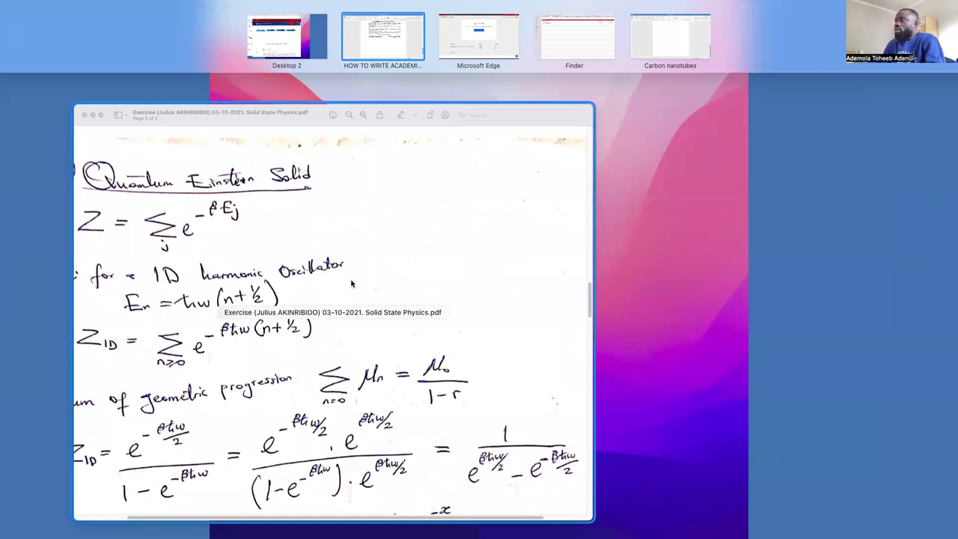
pyautogui.click(391, 46)
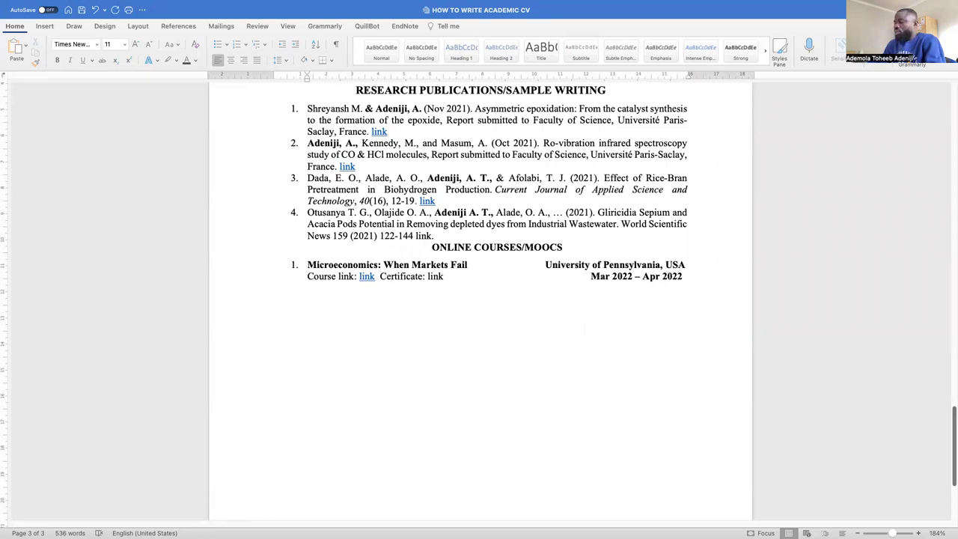
pyautogui.click(335, 311)
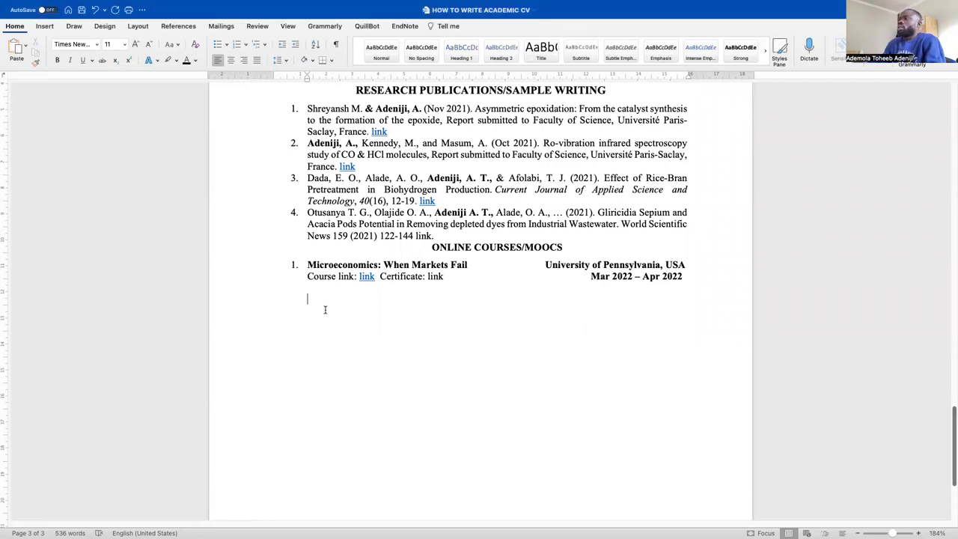
pyautogui.click(26, 47)
pyautogui.click(41, 96)
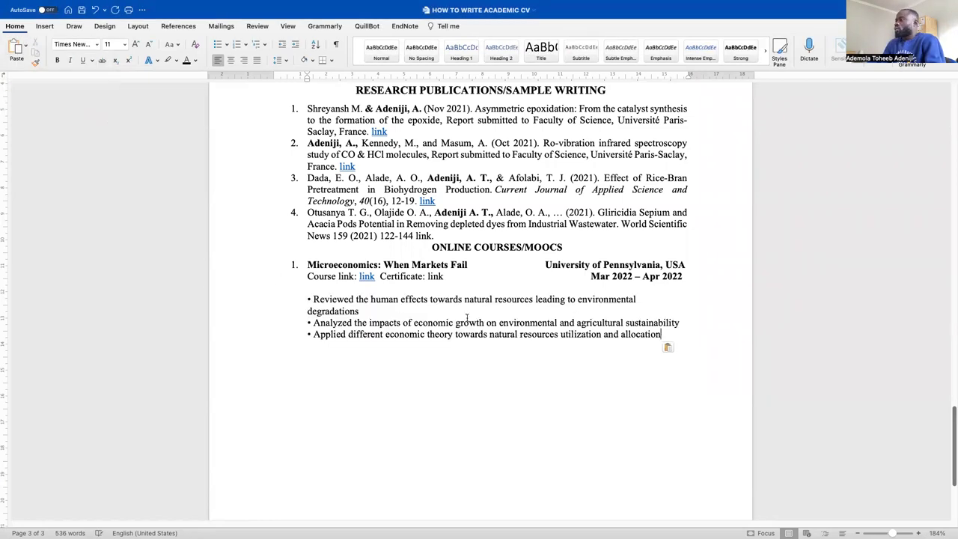
# Strip the bullet characters and put Reviewed, Analyzed and Applied outcomes on separate lines
pyautogui.click(313, 300)
pyautogui.press('BackSpace')
pyautogui.press('BackSpace')
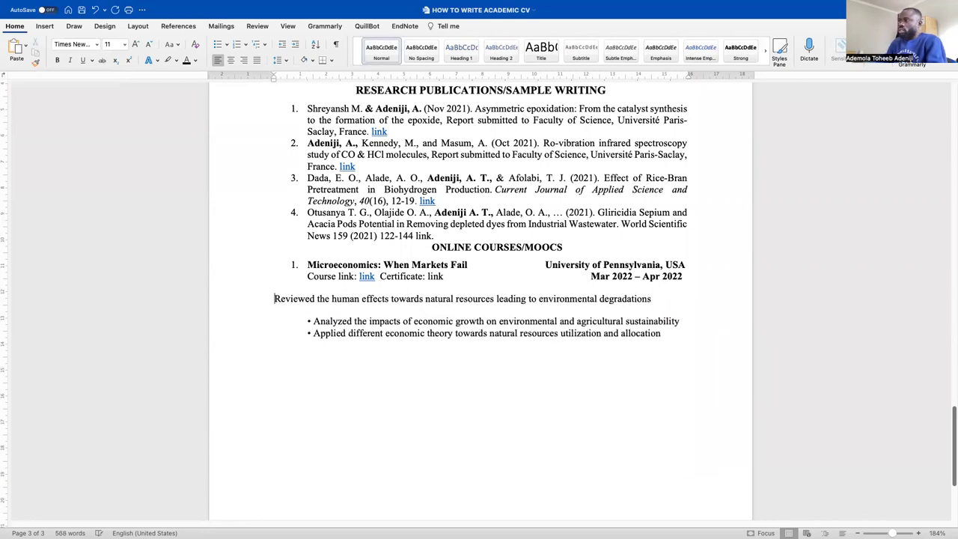
pyautogui.click(313, 321)
pyautogui.press('BackSpace')
pyautogui.press('BackSpace')
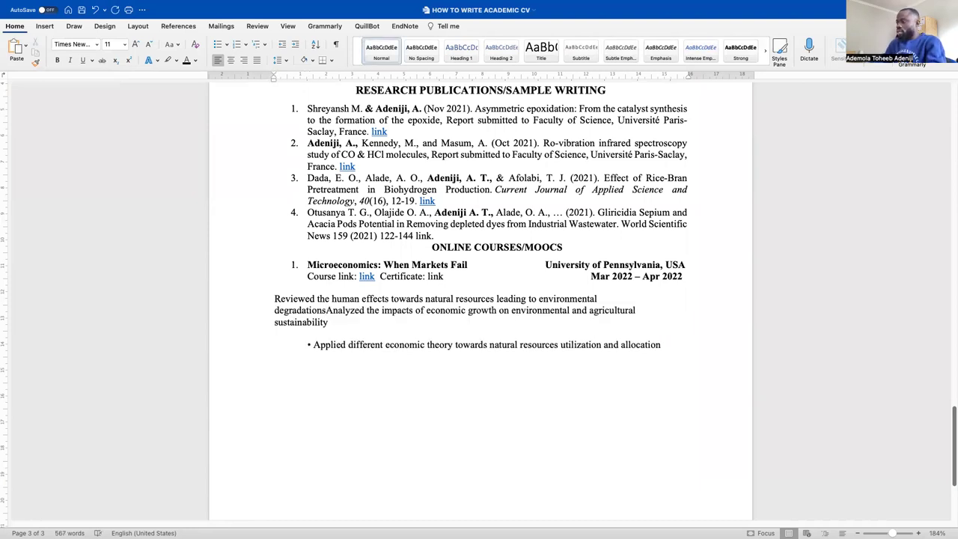
pyautogui.press('Return')
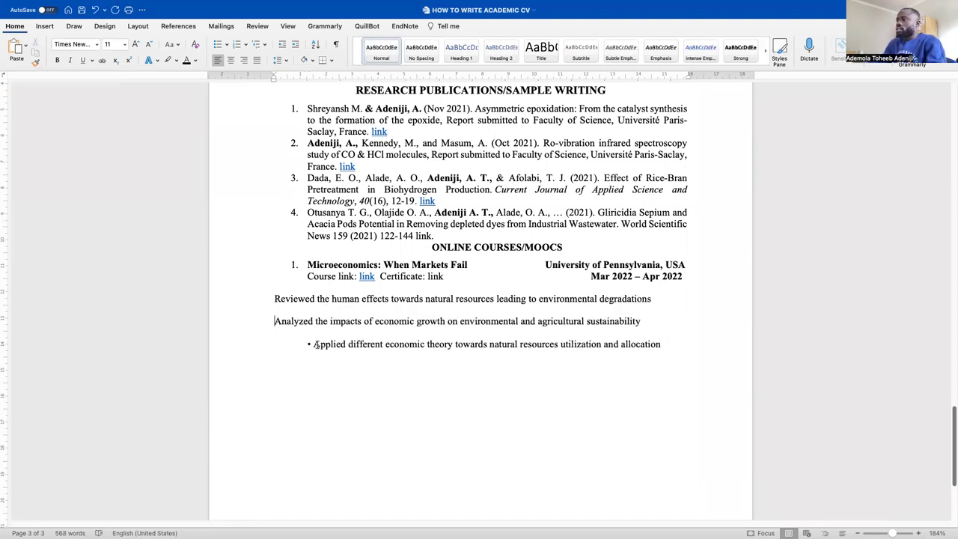
pyautogui.click(314, 345)
pyautogui.press('BackSpace')
pyautogui.press('BackSpace')
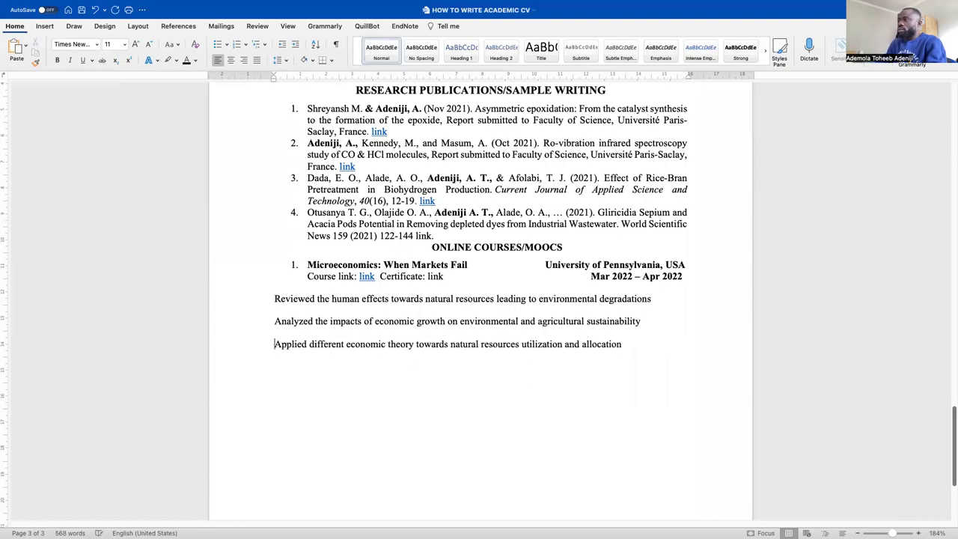
# Set the three outcome lines to single spacing and select them
pyautogui.moveTo(712, 346); pyautogui.dragTo(213, 284)
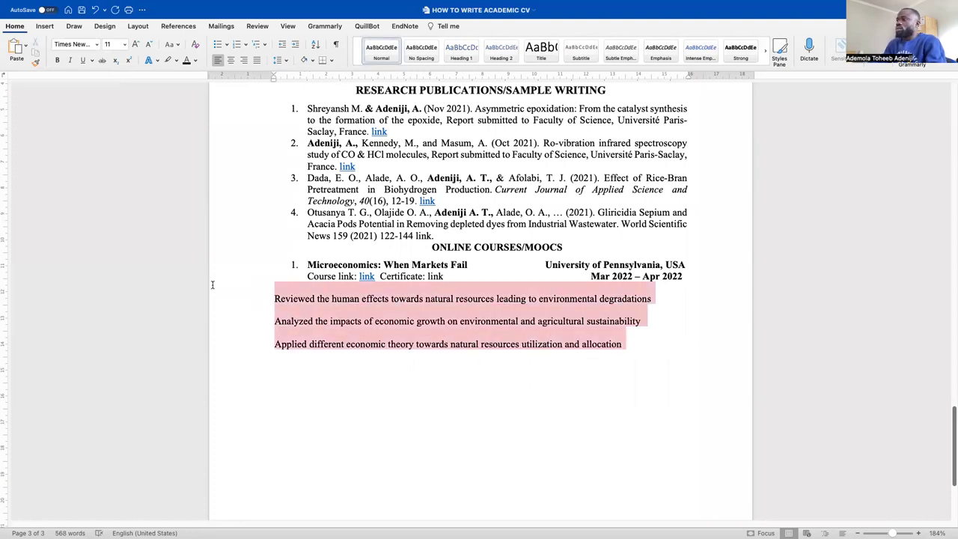
pyautogui.click(278, 61)
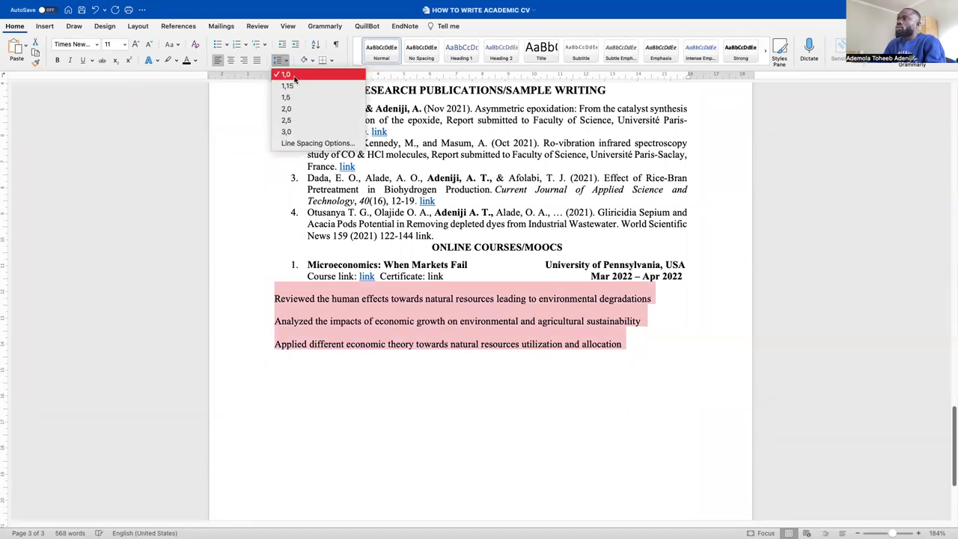
pyautogui.click(285, 74)
pyautogui.click(284, 320)
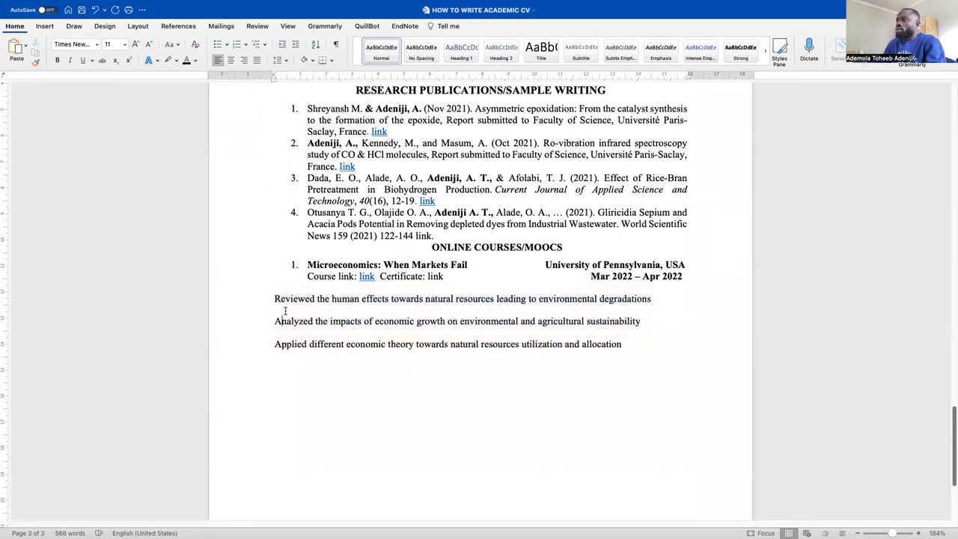
pyautogui.press('BackSpace')
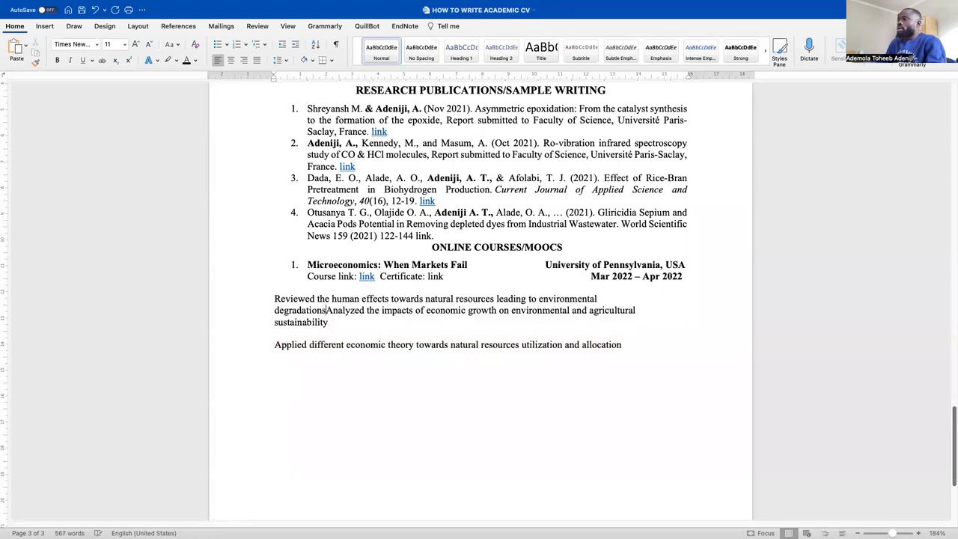
pyautogui.press('Return')
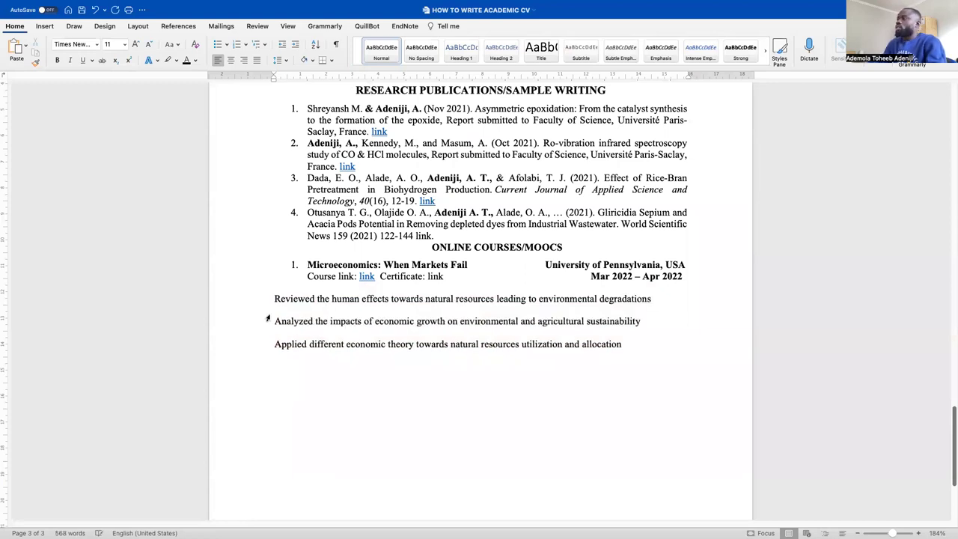
pyautogui.moveTo(633, 350); pyautogui.dragTo(272, 303)
pyautogui.click(273, 303)
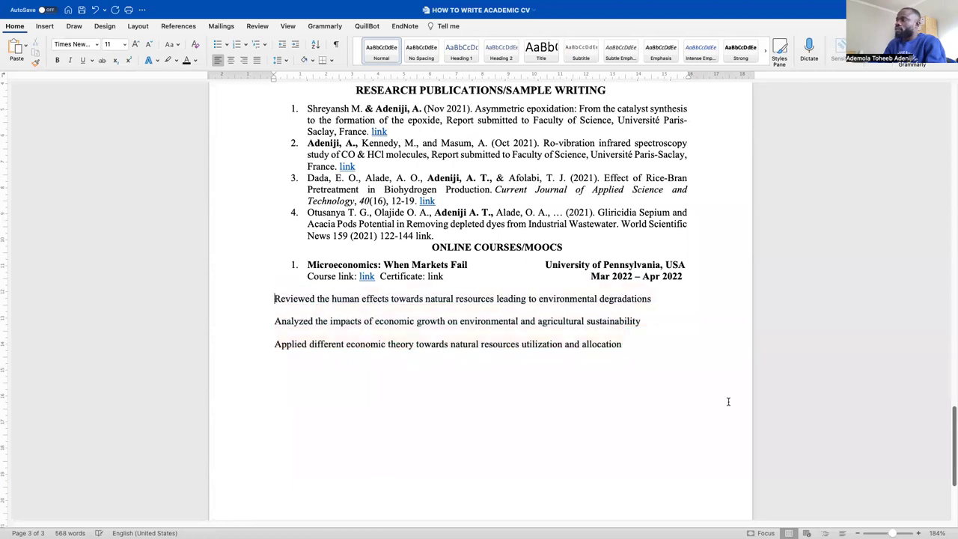
pyautogui.moveTo(652, 357); pyautogui.dragTo(259, 297)
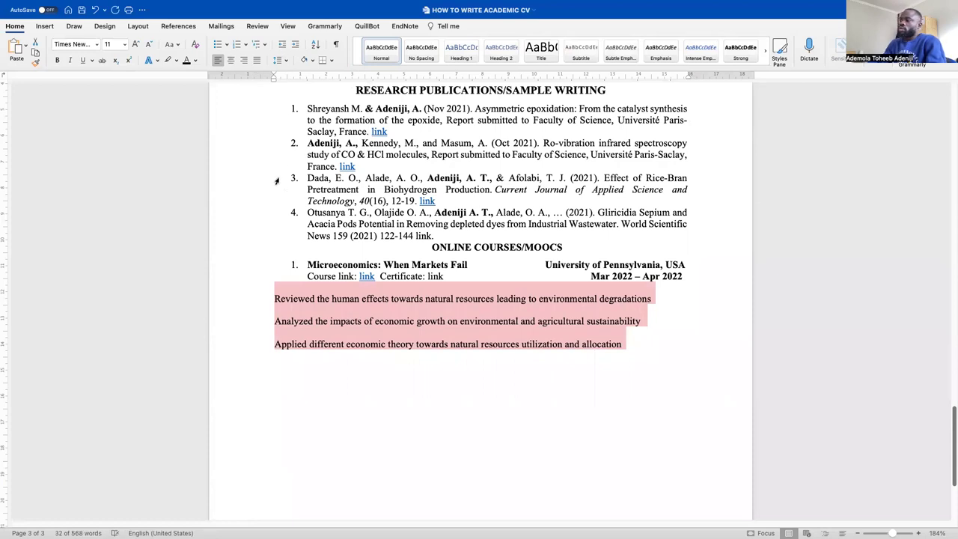
# Apply Bullets to the three selected Microeconomics outcome lines
pyautogui.click(218, 45)
pyautogui.click(693, 365)
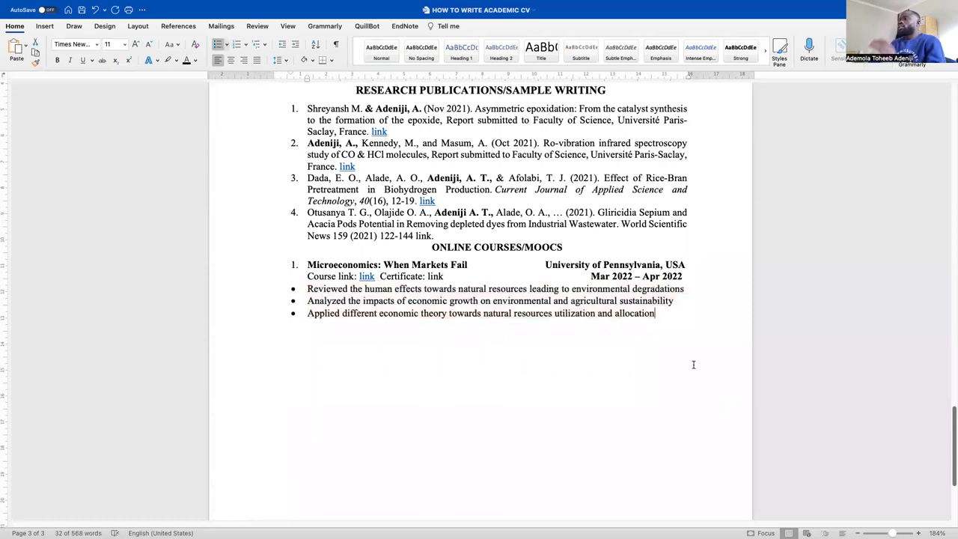
pyautogui.scroll(5, 479, 334)
pyautogui.scroll(5, 452, 297)
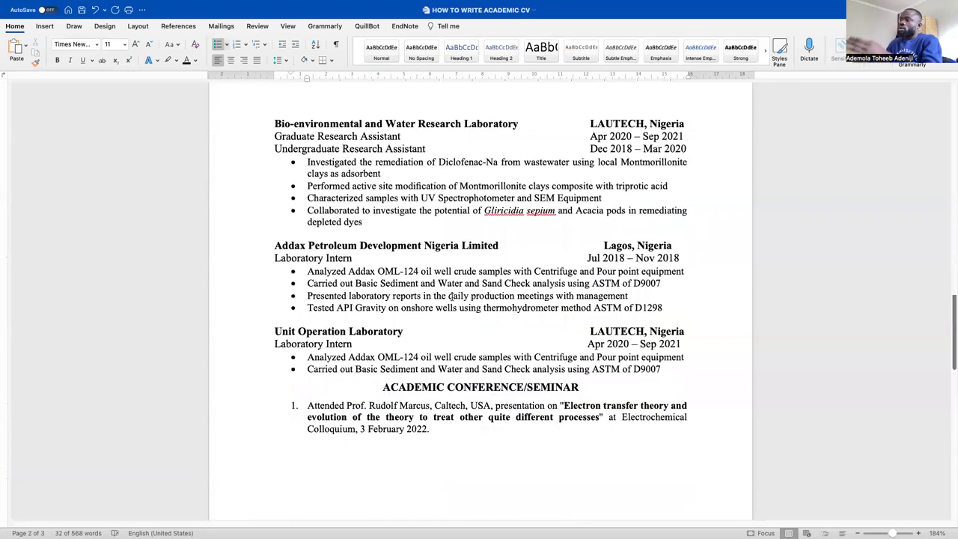
pyautogui.scroll(-8, 452, 297)
pyautogui.scroll(2, 452, 297)
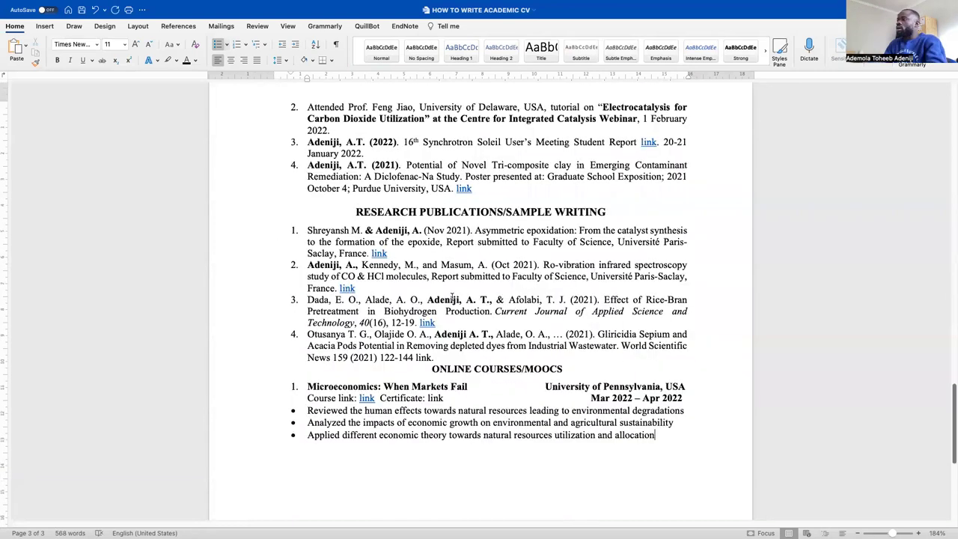
pyautogui.scroll(-1, 452, 297)
pyautogui.scroll(-3, 587, 218)
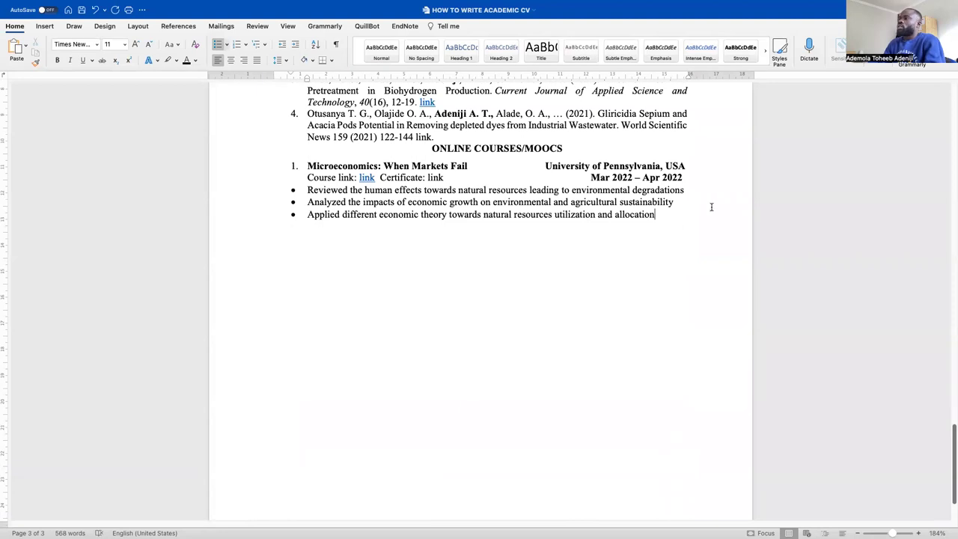
pyautogui.scroll(2, 299, 196)
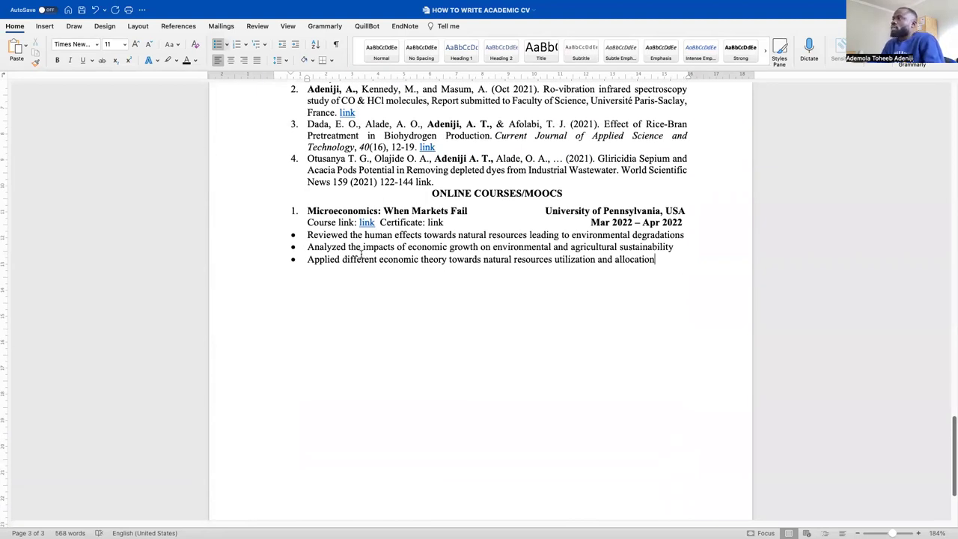
pyautogui.scroll(-1, 300, 210)
# Check the outcome bullets and place the cursor after the last one
pyautogui.moveTo(306, 209); pyautogui.dragTo(447, 221)
pyautogui.moveTo(329, 233); pyautogui.dragTo(488, 221)
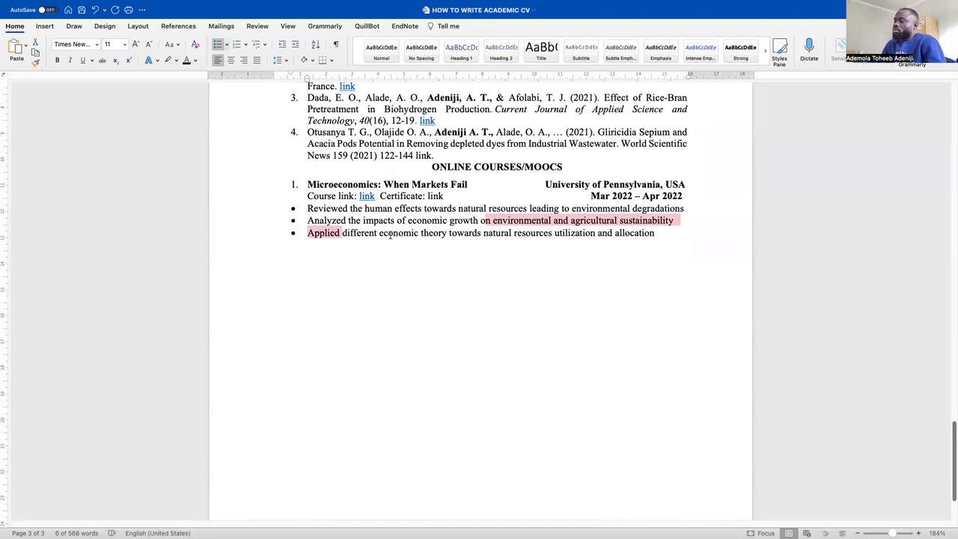
pyautogui.click(348, 220)
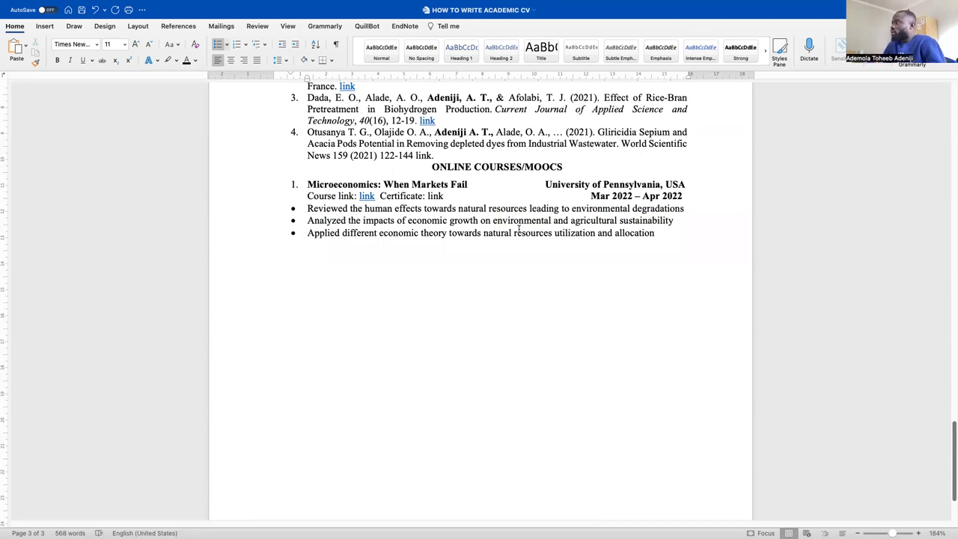
pyautogui.moveTo(669, 231); pyautogui.dragTo(320, 220)
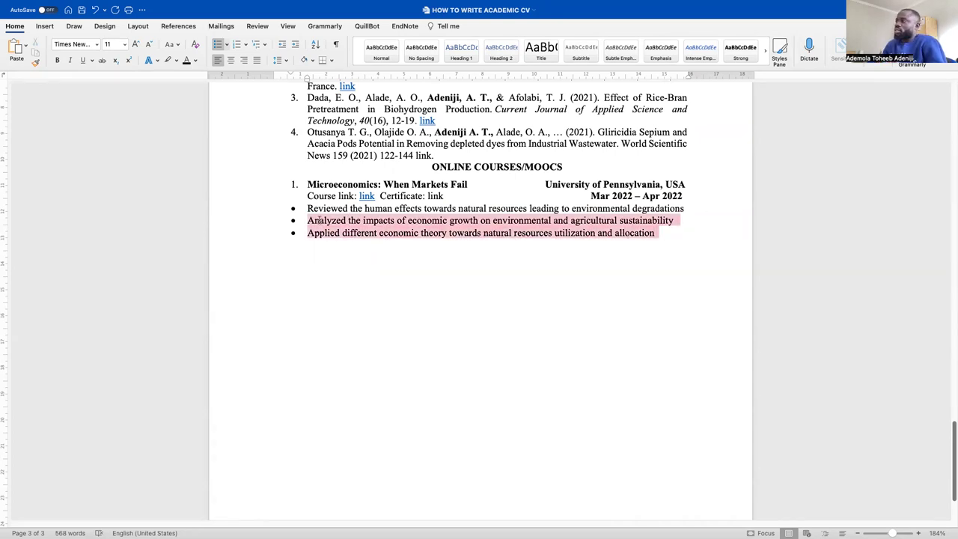
pyautogui.click(676, 235)
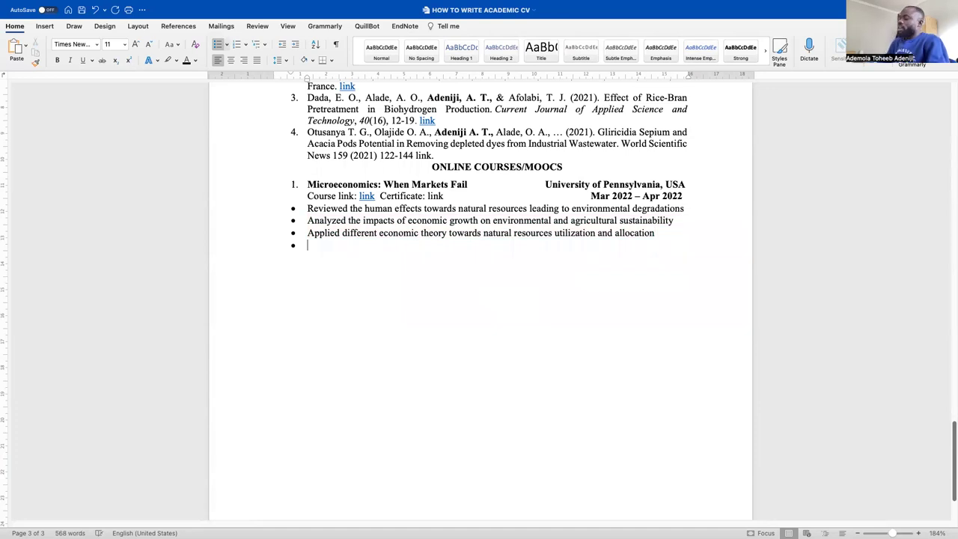
# End the bullet list and type '2.' to start numbered item 2
pyautogui.press('Return')
pyautogui.press('Return')
pyautogui.write('2')
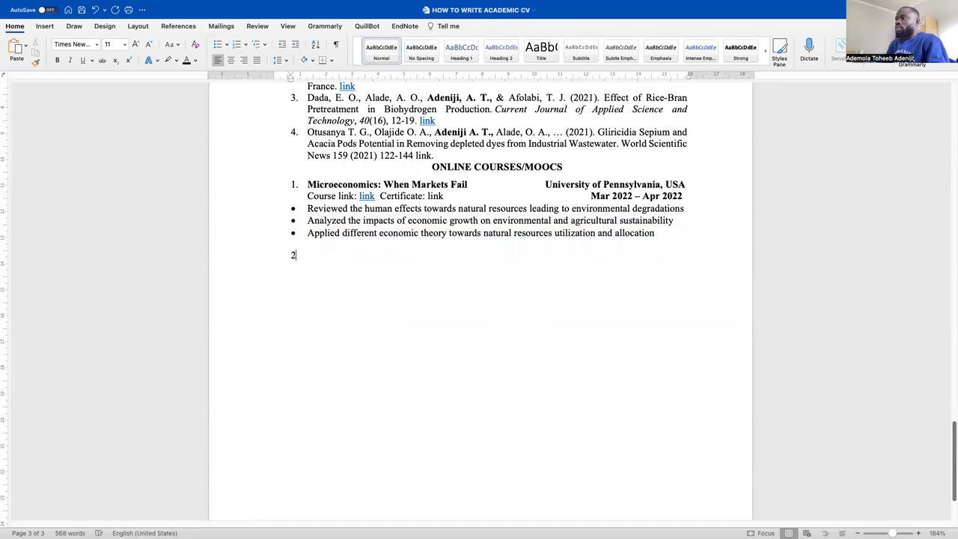
pyautogui.write('.')
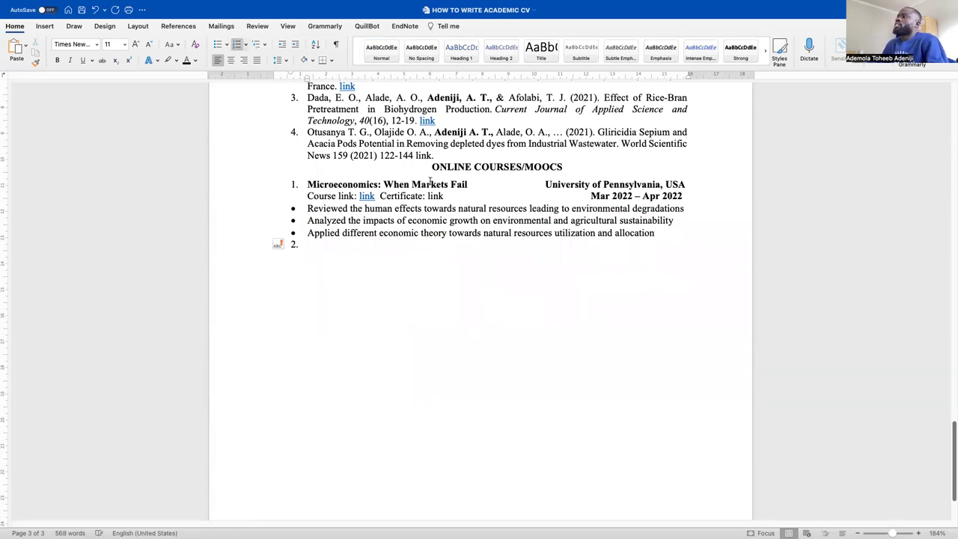
pyautogui.moveTo(719, 205); pyautogui.dragTo(433, 193)
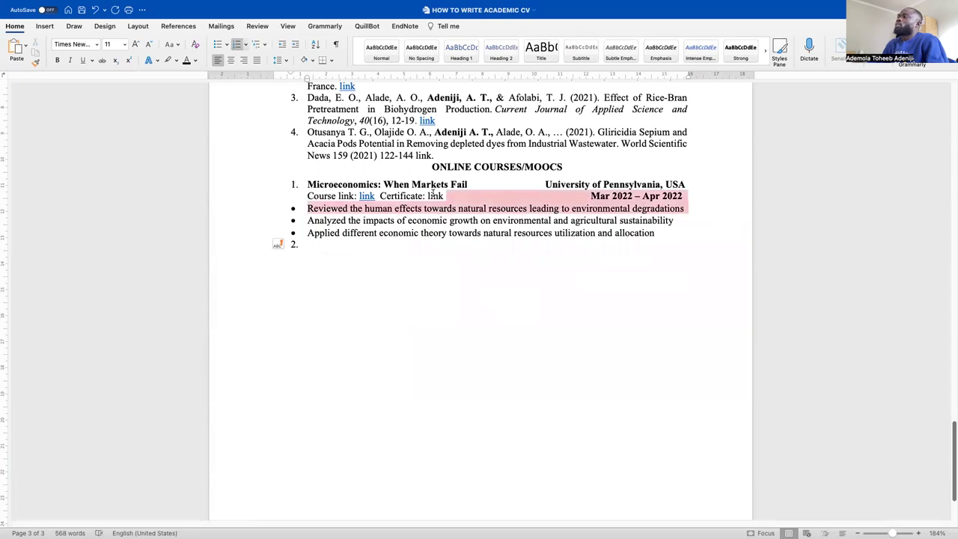
pyautogui.click(697, 197)
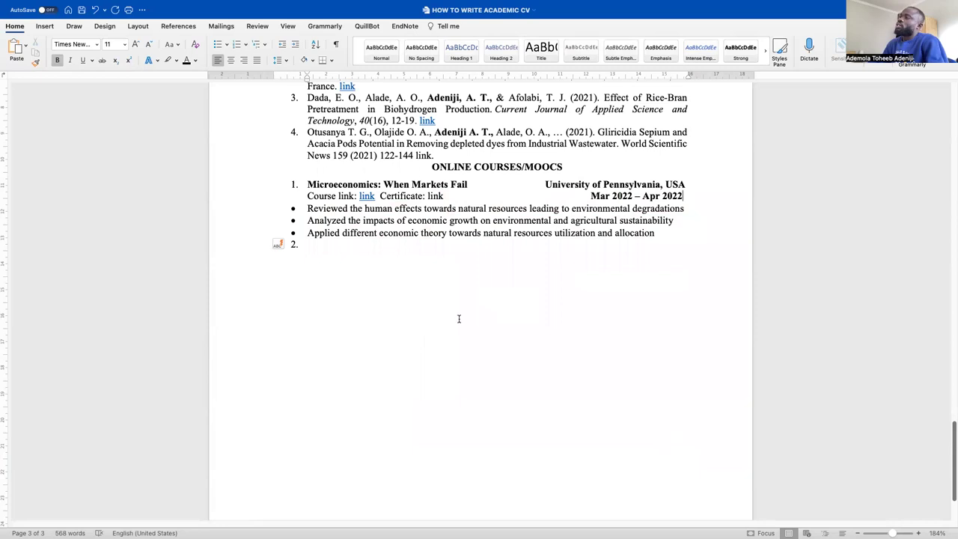
# Scroll through the ONLINE COURSES/MOOCS section to review the course entry
pyautogui.scroll(3, 459, 320)
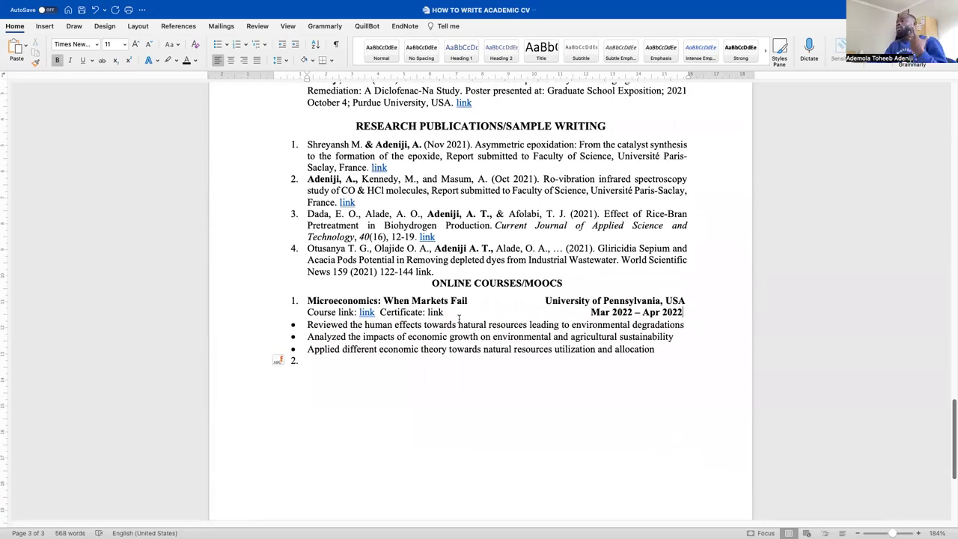
pyautogui.scroll(1, 459, 320)
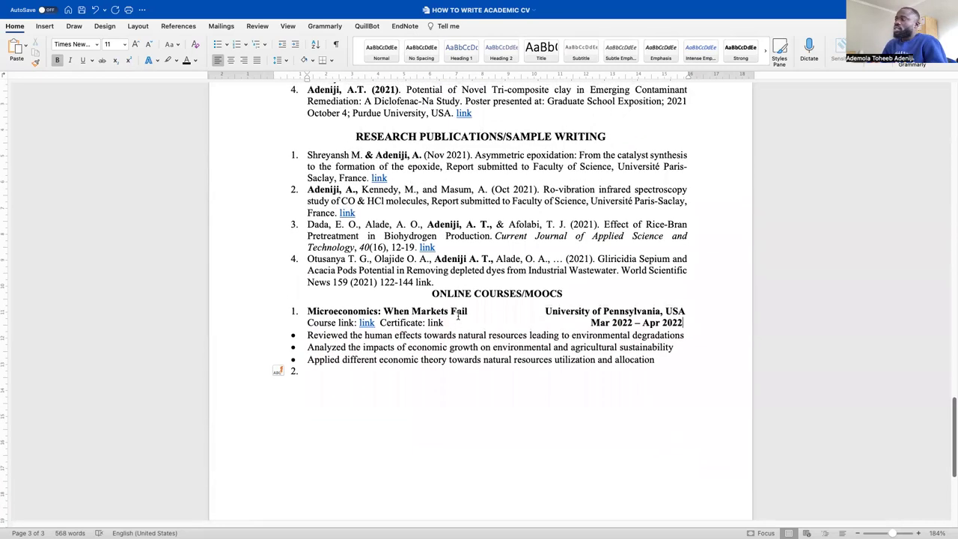
pyautogui.scroll(-2, 481, 300)
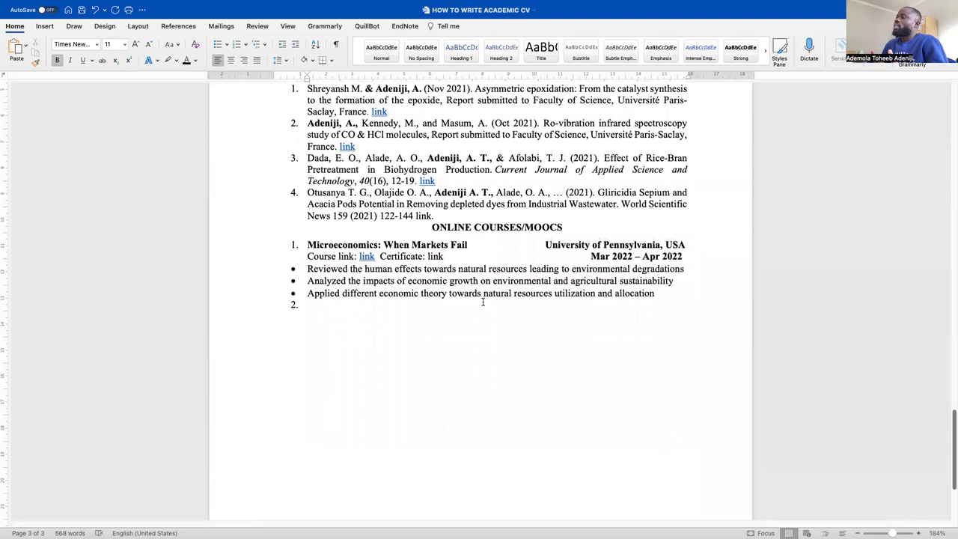
pyautogui.scroll(-1, 494, 235)
pyautogui.scroll(3, 494, 235)
pyautogui.scroll(8, 494, 234)
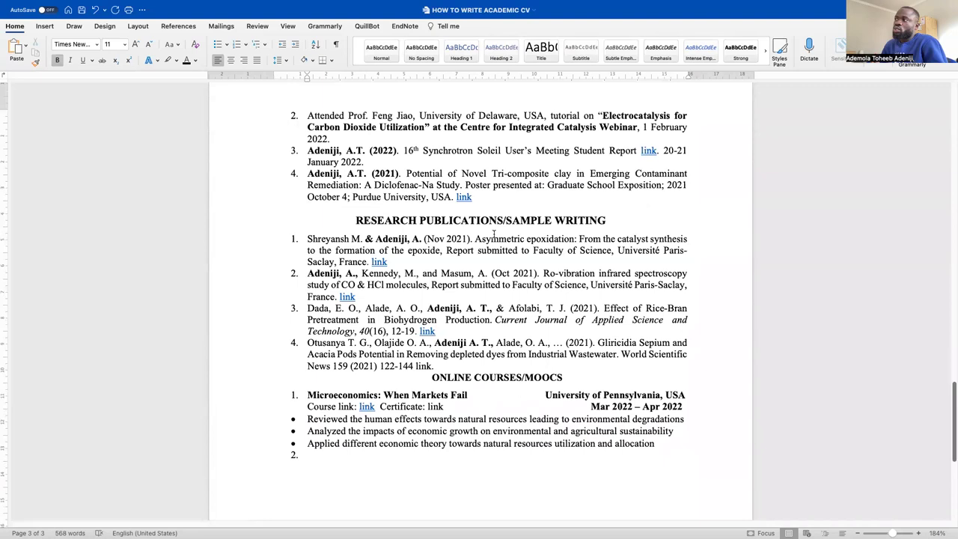
pyautogui.scroll(-5, 493, 233)
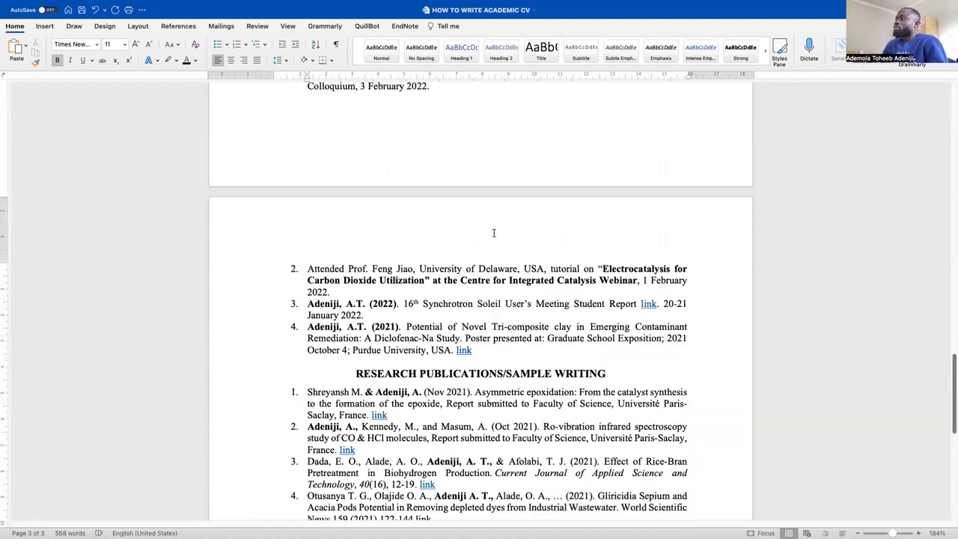
pyautogui.scroll(-5, 494, 233)
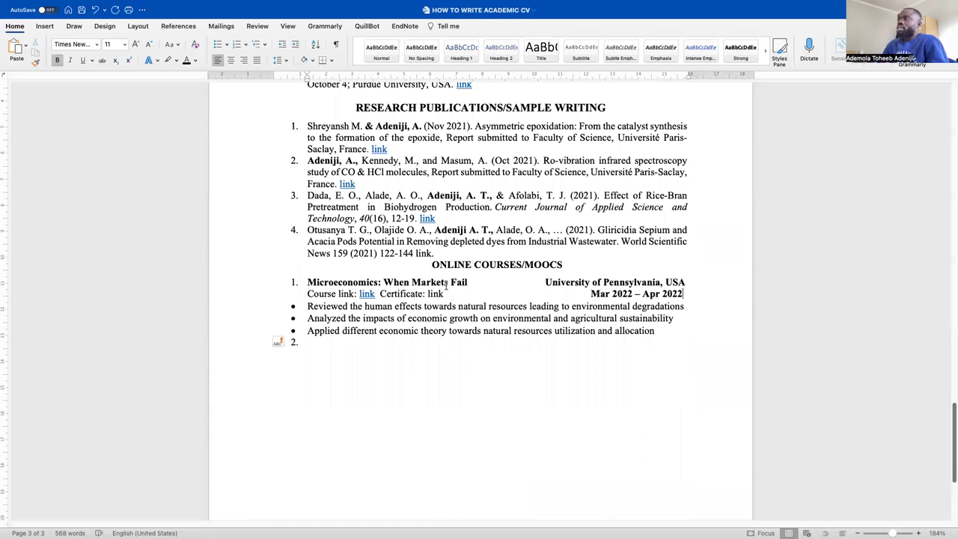
pyautogui.scroll(-2, 479, 283)
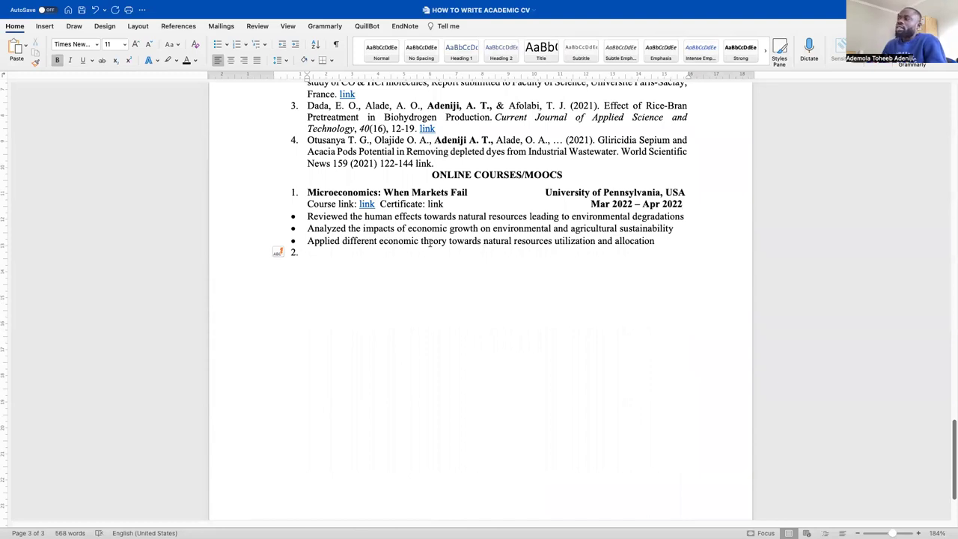
pyautogui.hotkey('ctrl', 'Left')
# Search Google for 'mit opencourseware' in a new browser tab
pyautogui.hotkey('ctrl', 'Right')
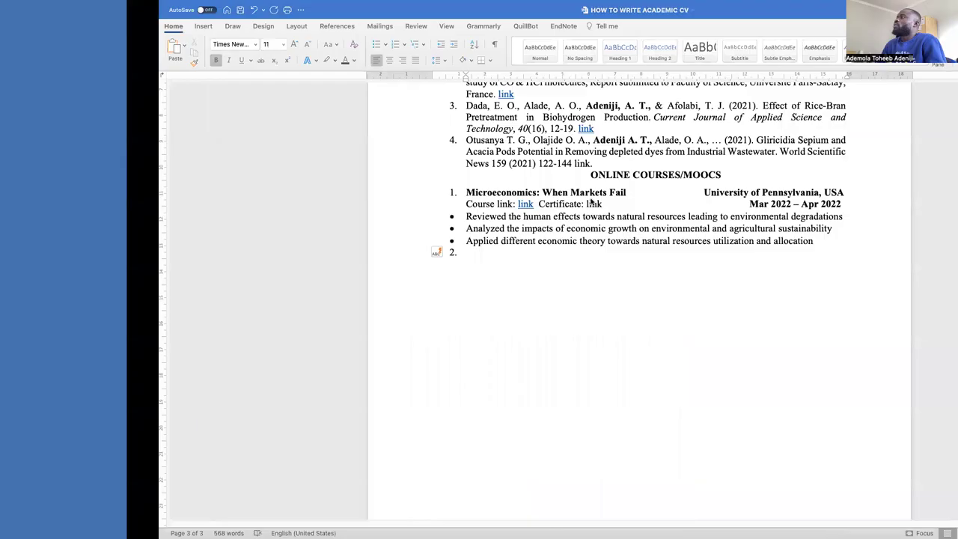
pyautogui.hotkey('ctrl', 'Right')
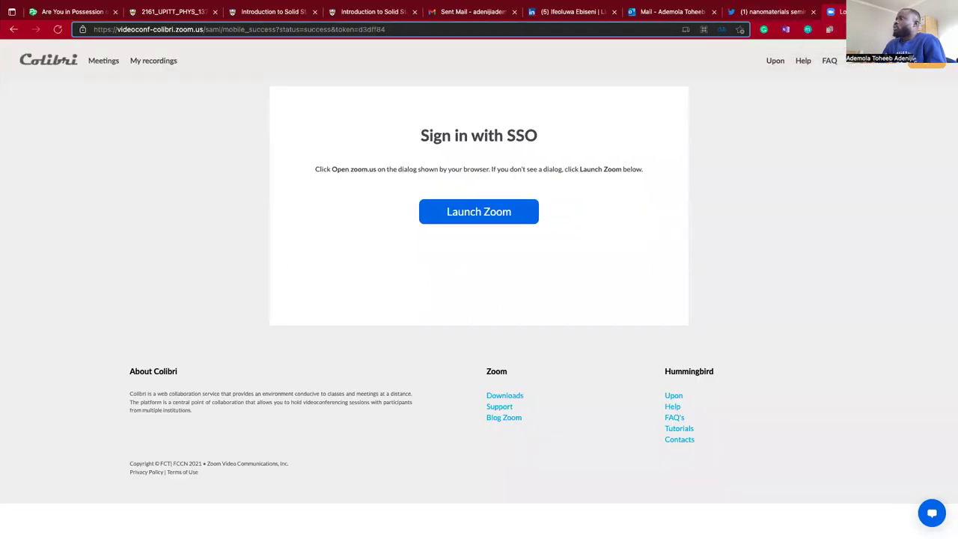
pyautogui.press('super+t')
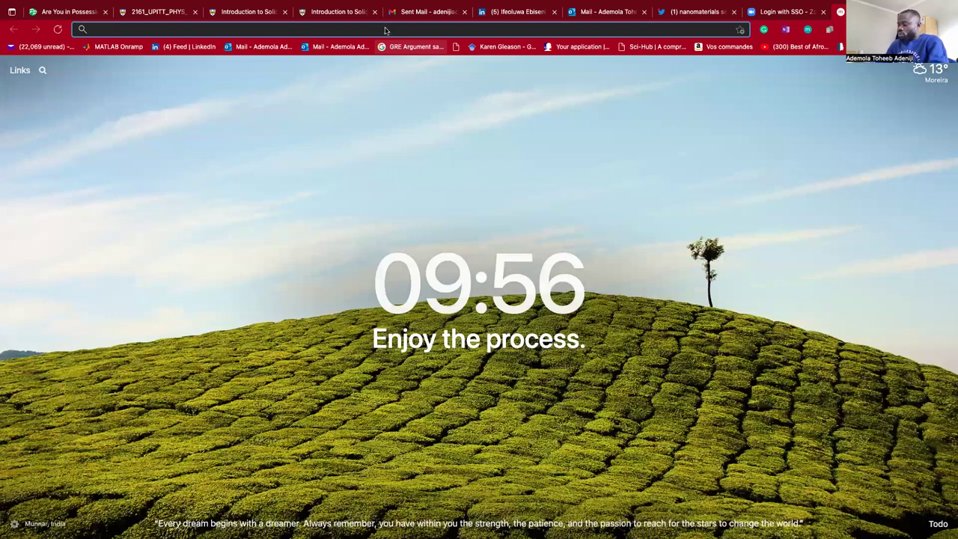
pyautogui.write('mit')
pyautogui.click(199, 67)
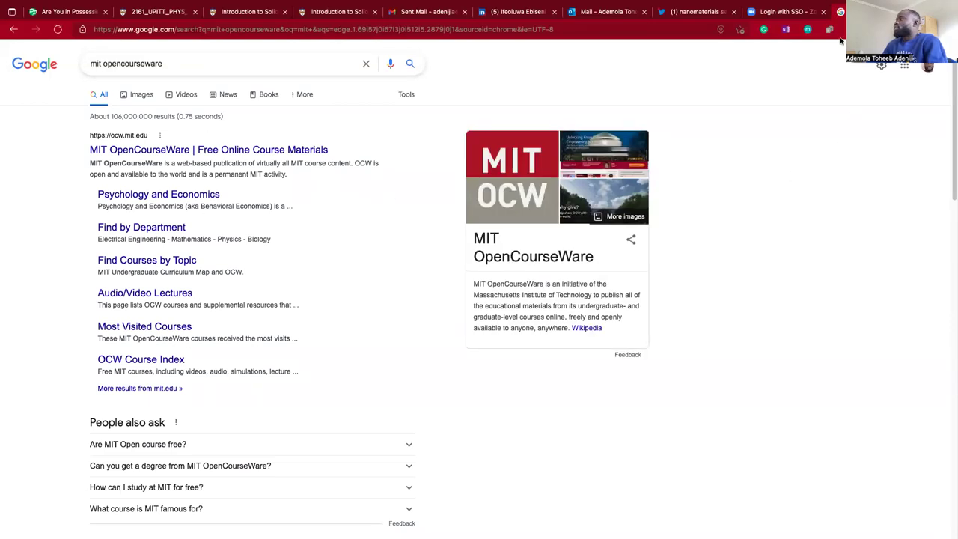
pyautogui.hotkey('ctrl', 'Left')
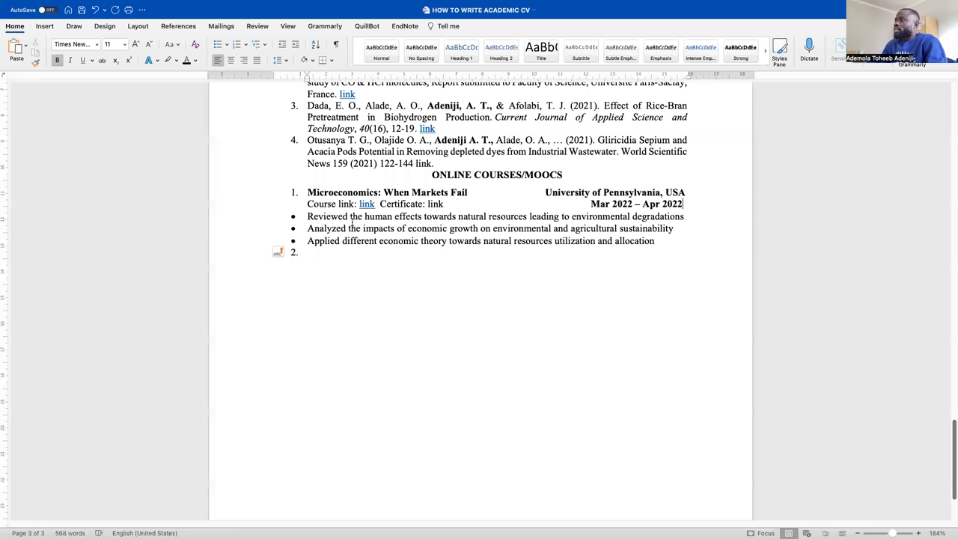
pyautogui.hotkey('ctrl', 'Right')
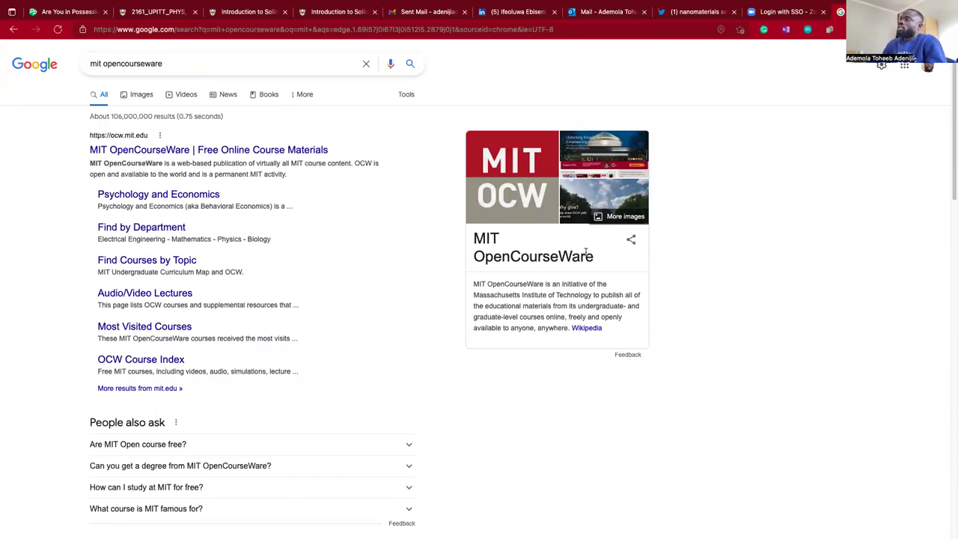
pyautogui.hotkey('ctrl', 'Left')
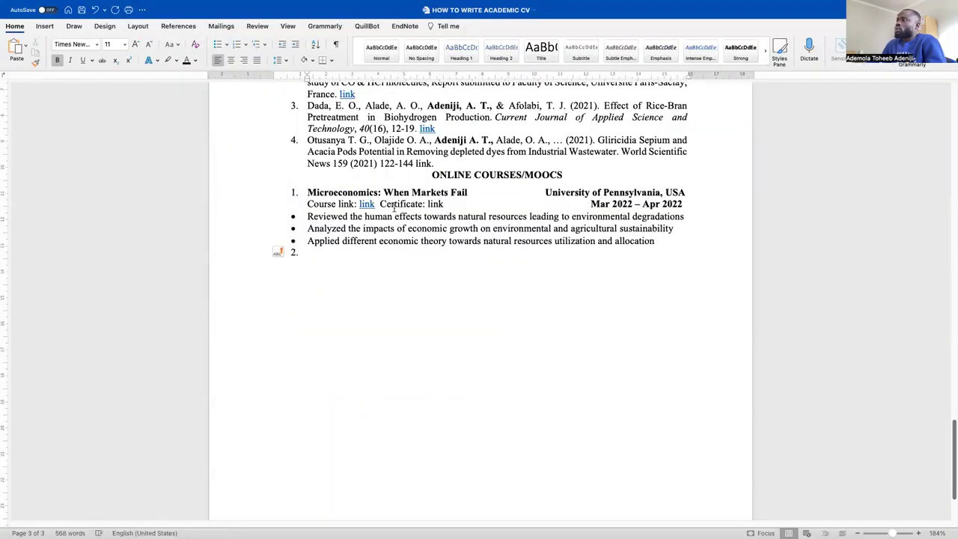
# Delete 'Certificate: link' and tab the course dates back to the right margin
pyautogui.moveTo(380, 205); pyautogui.dragTo(445, 207)
pyautogui.press('BackSpace')
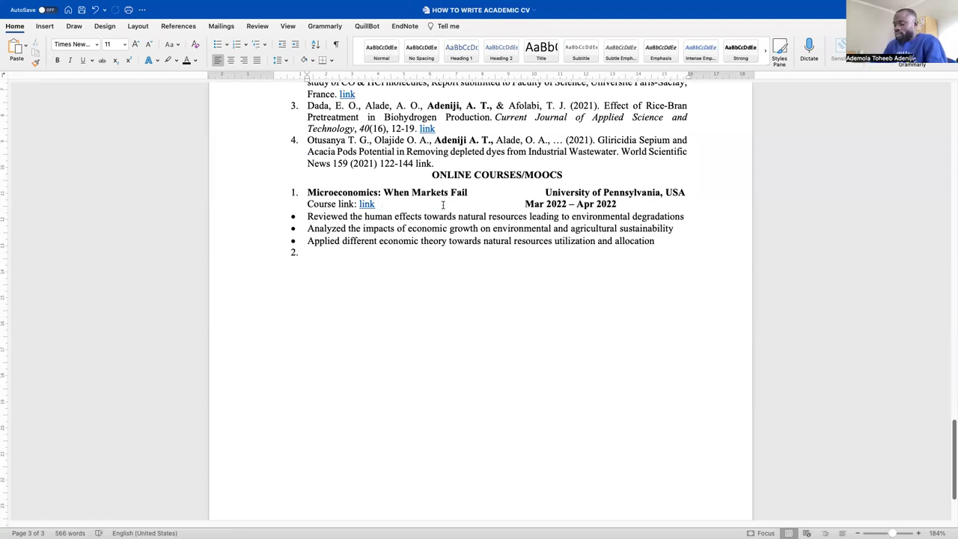
pyautogui.press('Tab')
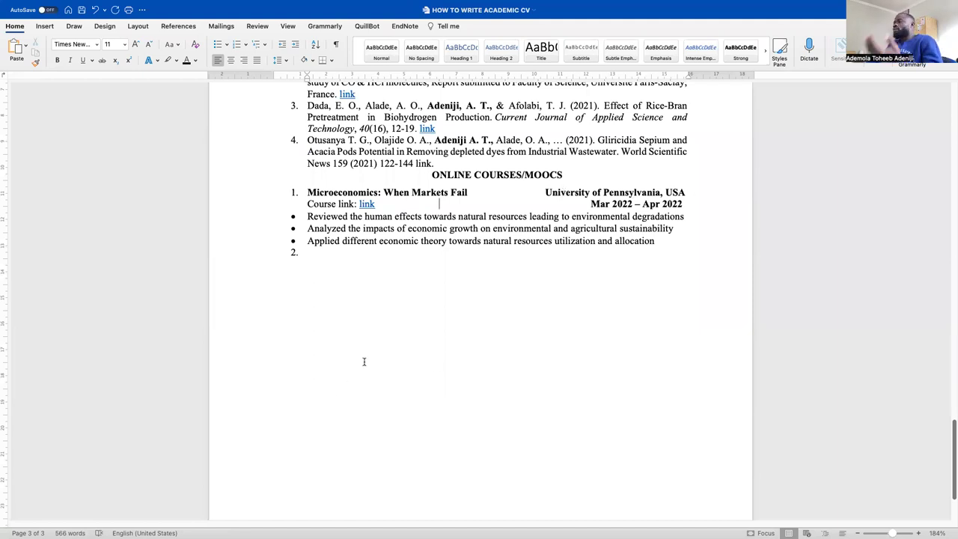
# Remove the numbering from the empty '2.' line below the outcome bullets
pyautogui.scroll(-1, 364, 362)
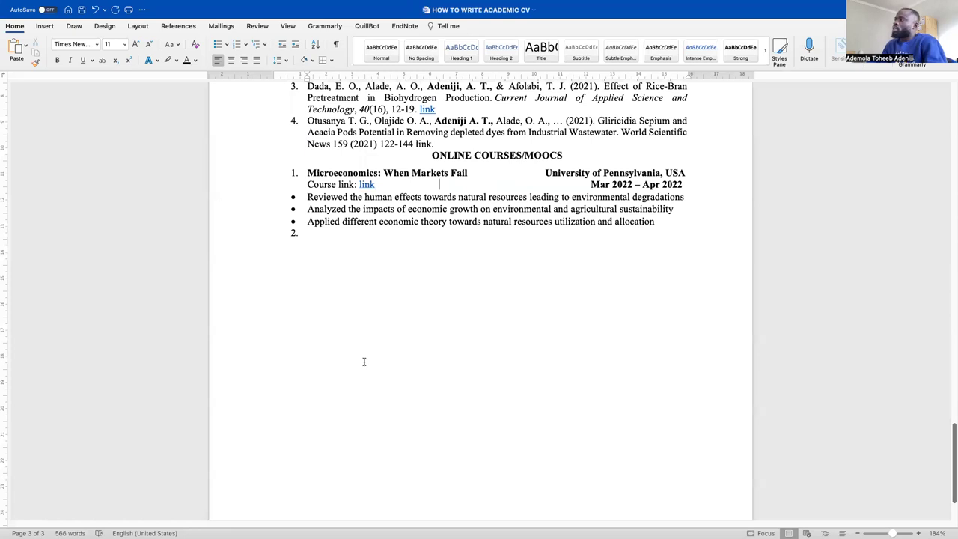
pyautogui.hotkey('ctrl', 'Right')
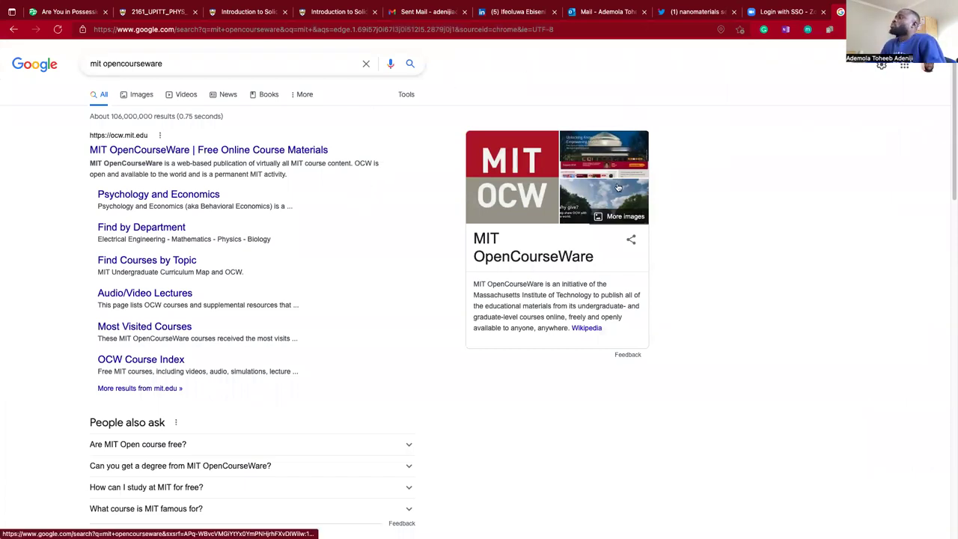
pyautogui.hotkey('ctrl', 'Right')
pyautogui.hotkey('ctrl', 'Left')
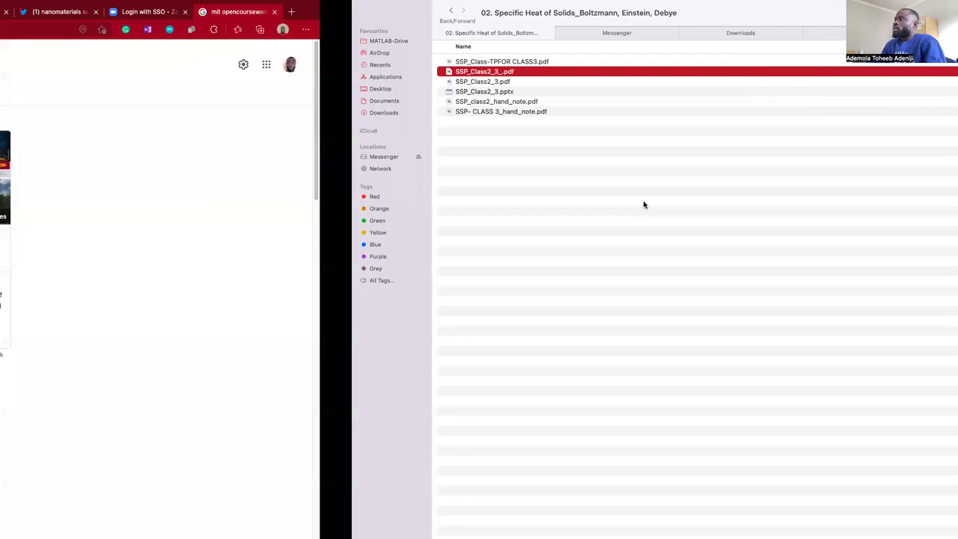
pyautogui.hotkey('ctrl', 'Left')
pyautogui.scroll(5, 383, 275)
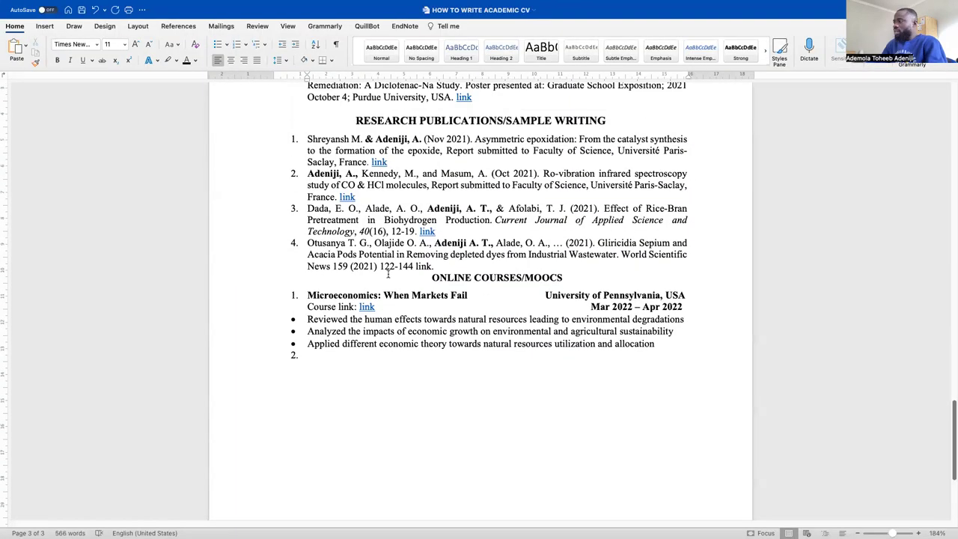
pyautogui.scroll(-1, 477, 262)
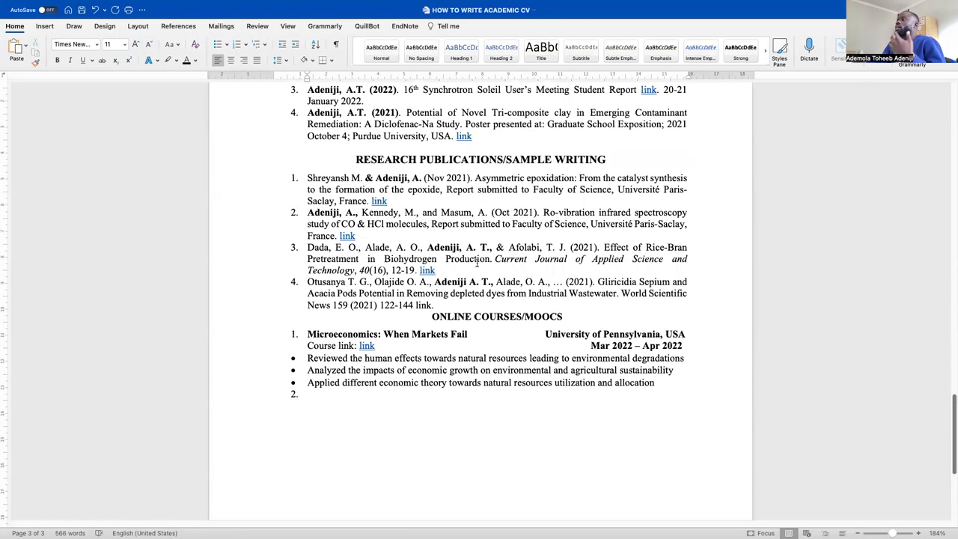
pyautogui.scroll(4, 478, 260)
pyautogui.scroll(-1, 477, 261)
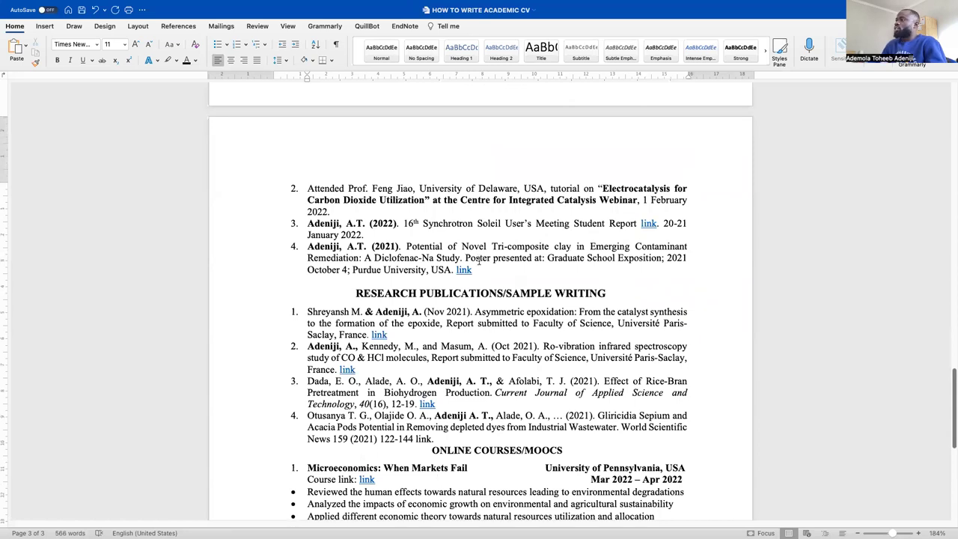
pyautogui.scroll(-4, 478, 261)
pyautogui.click(467, 379)
pyautogui.press('BackSpace')
pyautogui.press('BackSpace')
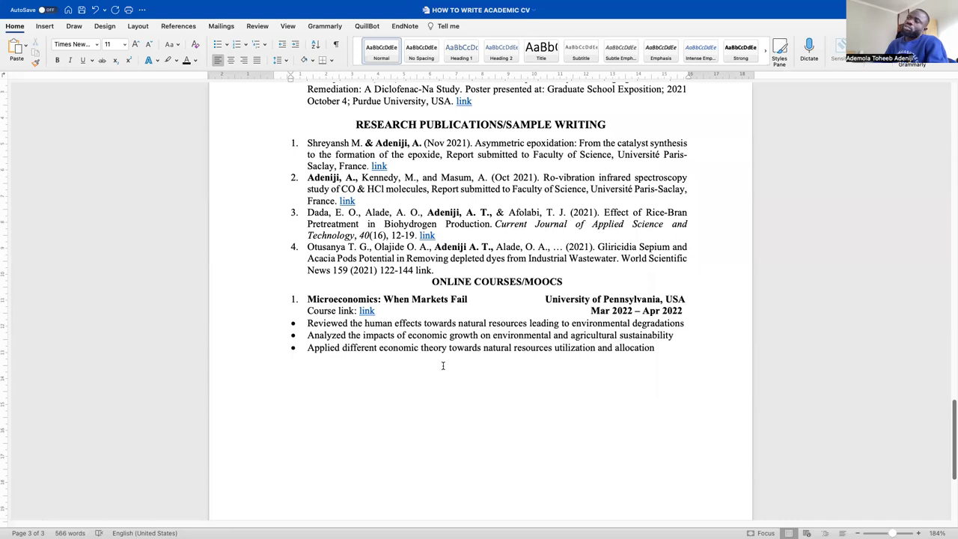
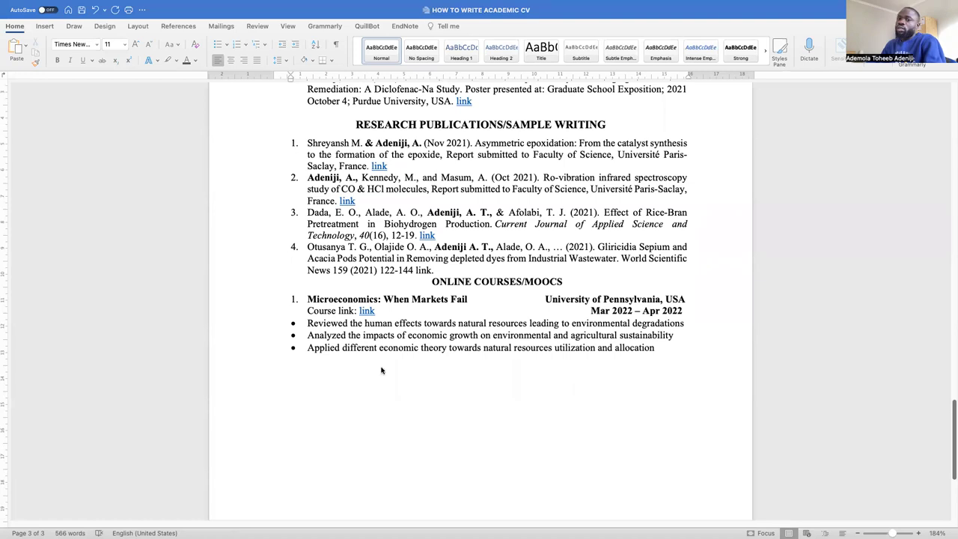
# Type the heading 'TEACHNING AND LEADERSHIP EXPERIENCE' below the course bullets and select that line
pyautogui.click(427, 380)
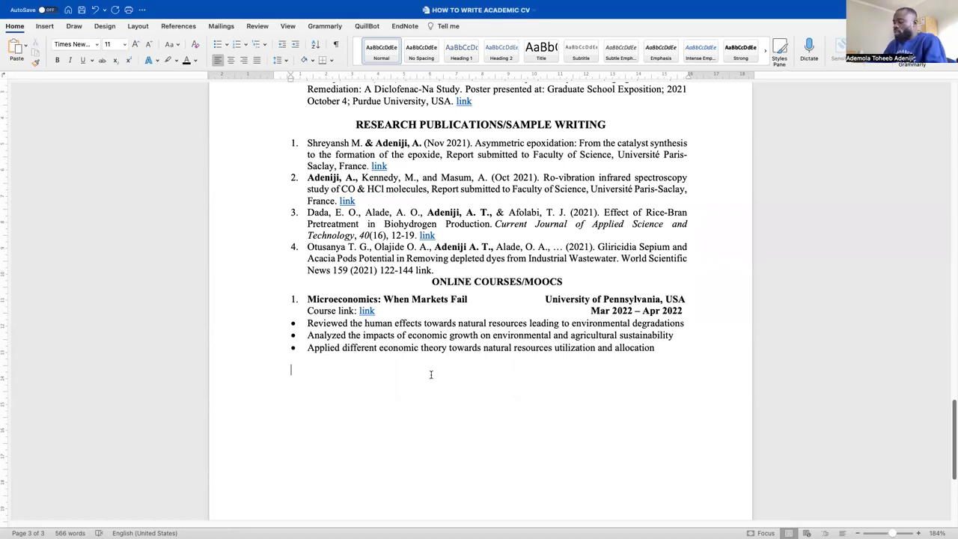
pyautogui.write('TEACHN')
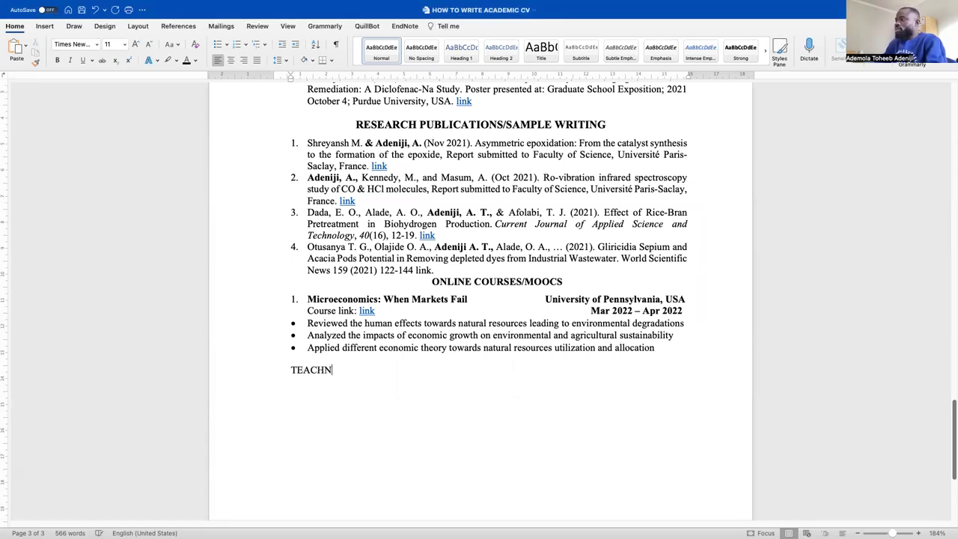
pyautogui.write('ING AND')
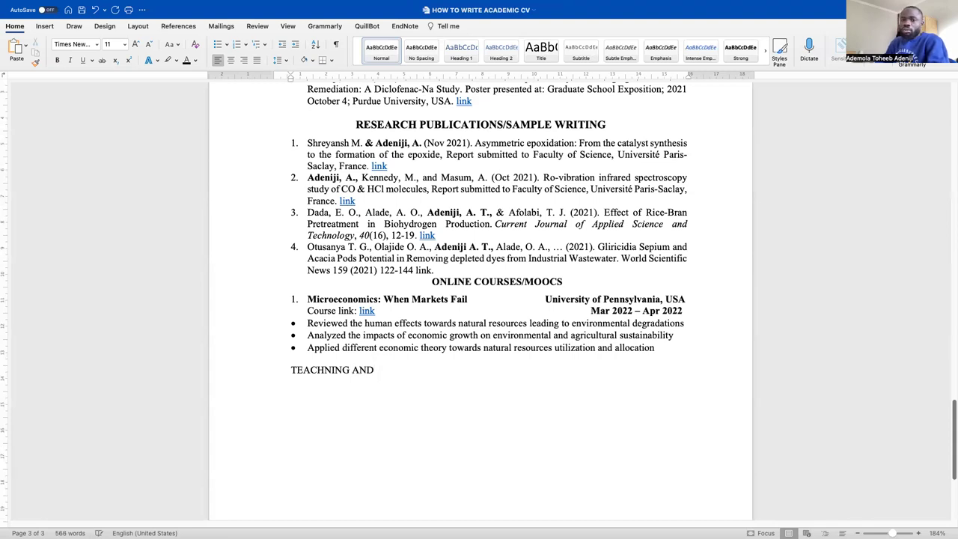
pyautogui.write(' LEAD')
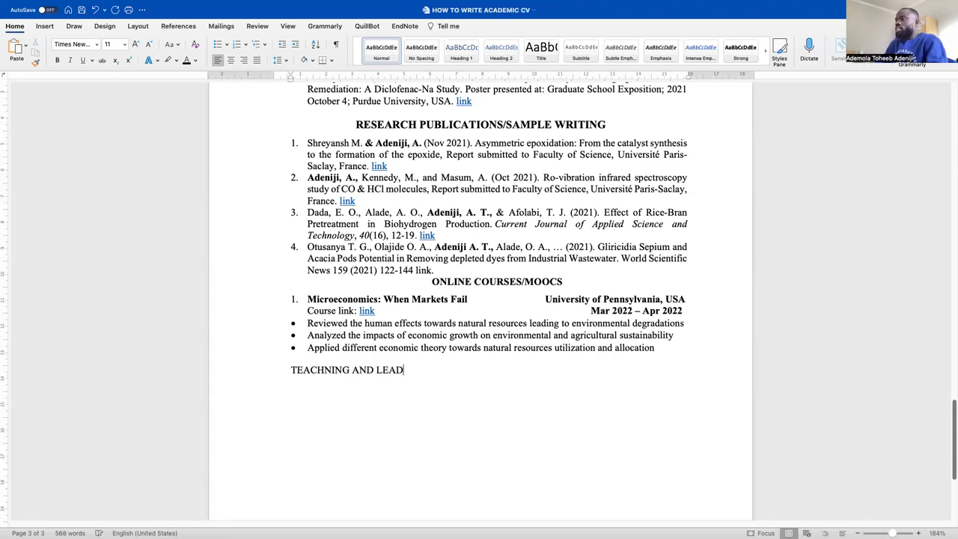
pyautogui.write('ERSHIP EXPERIENCE')
pyautogui.moveTo(531, 375); pyautogui.dragTo(345, 364)
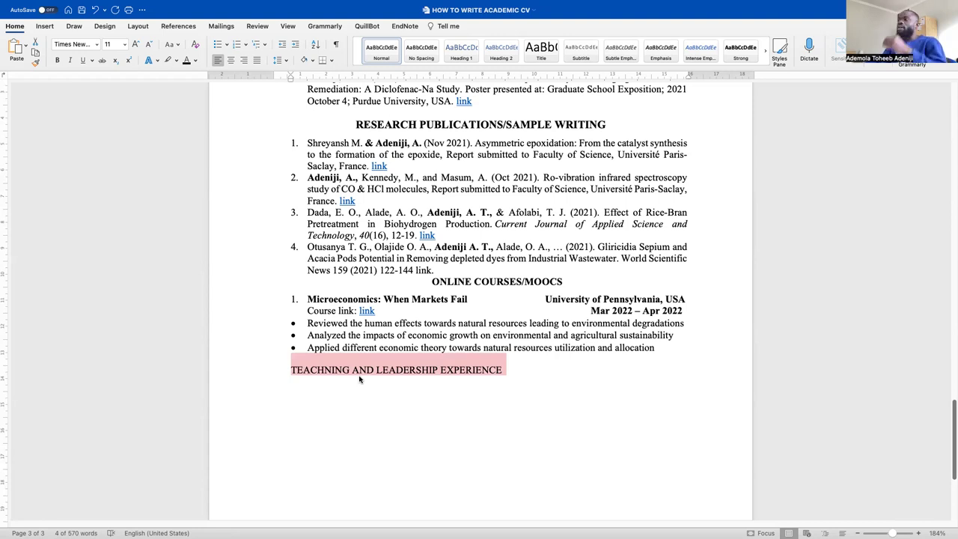
pyautogui.scroll(-4, 353, 371)
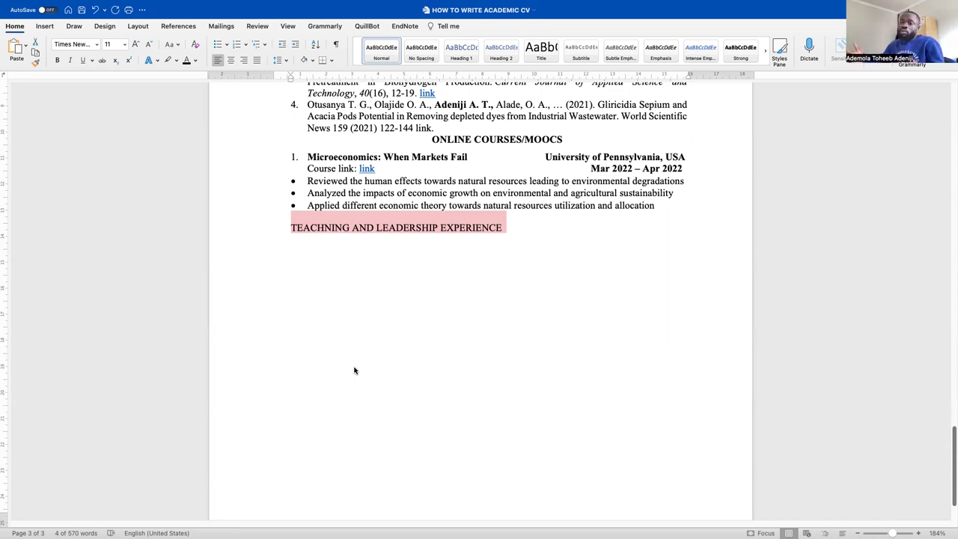
pyautogui.moveTo(529, 234); pyautogui.dragTo(291, 229)
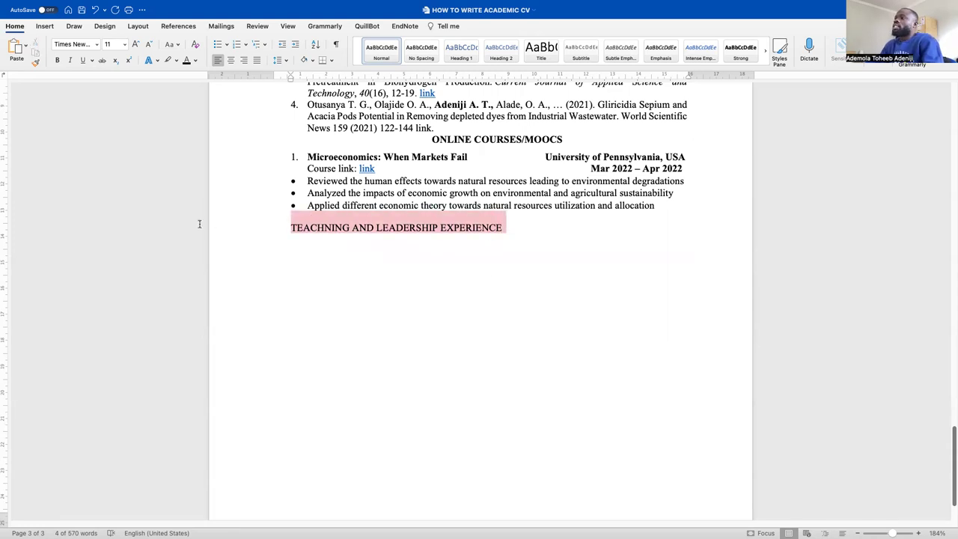
# Centre the TEACHNING AND LEADERSHIP EXPERIENCE heading and make it bold
pyautogui.click(231, 60)
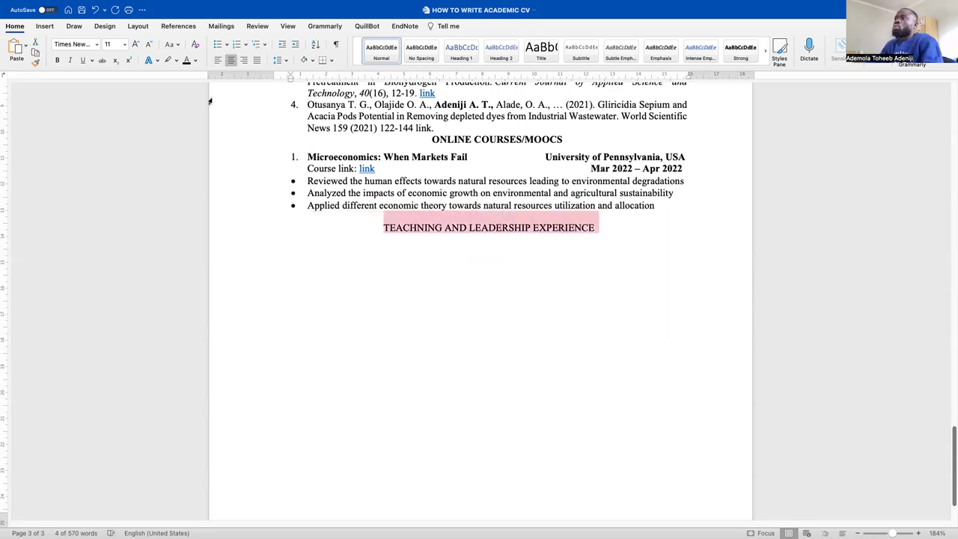
pyautogui.click(57, 59)
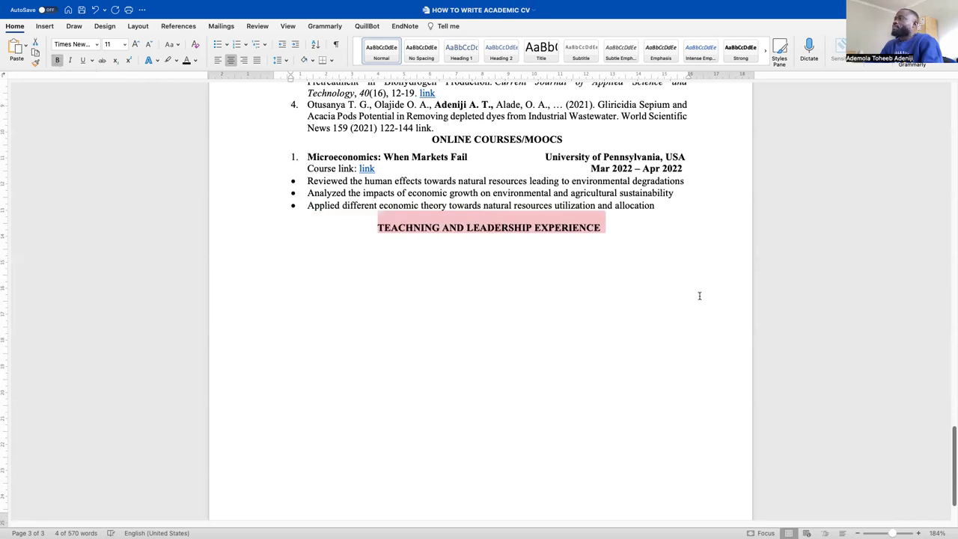
pyautogui.click(675, 260)
pyautogui.scroll(5, 659, 262)
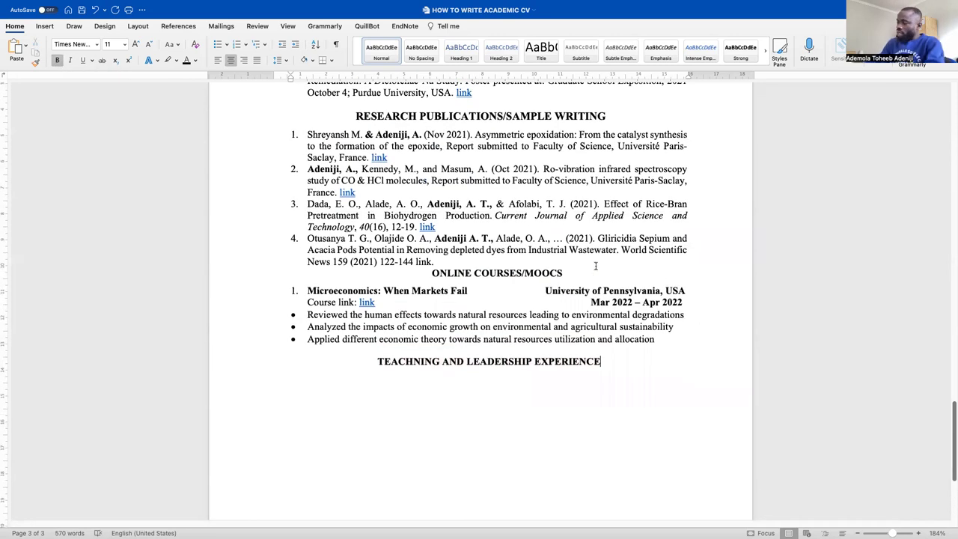
pyautogui.scroll(-3, 592, 265)
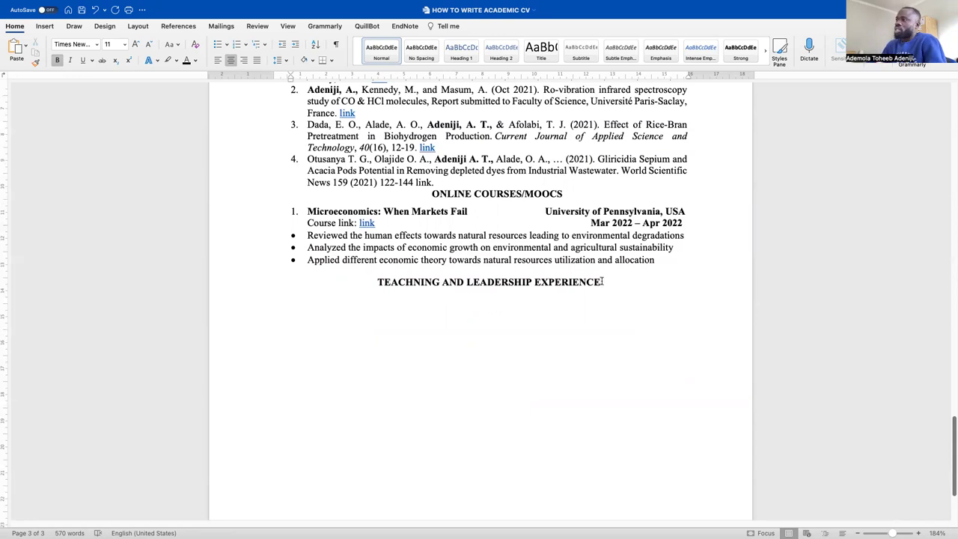
# Delete the blank line above the name heading, then restore it with undo
pyautogui.scroll(5, 600, 281)
pyautogui.scroll(-8, 603, 281)
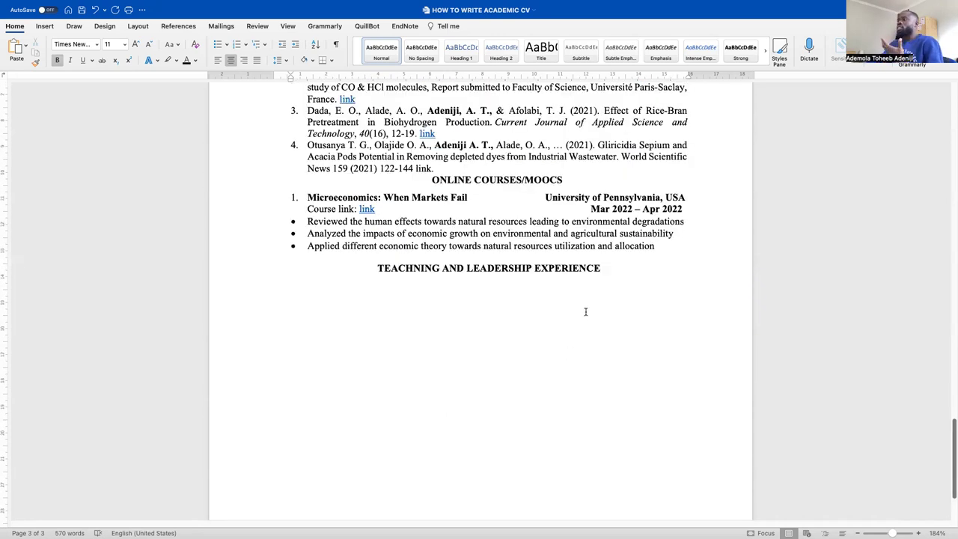
pyautogui.scroll(-3, 585, 312)
pyautogui.scroll(15, 538, 344)
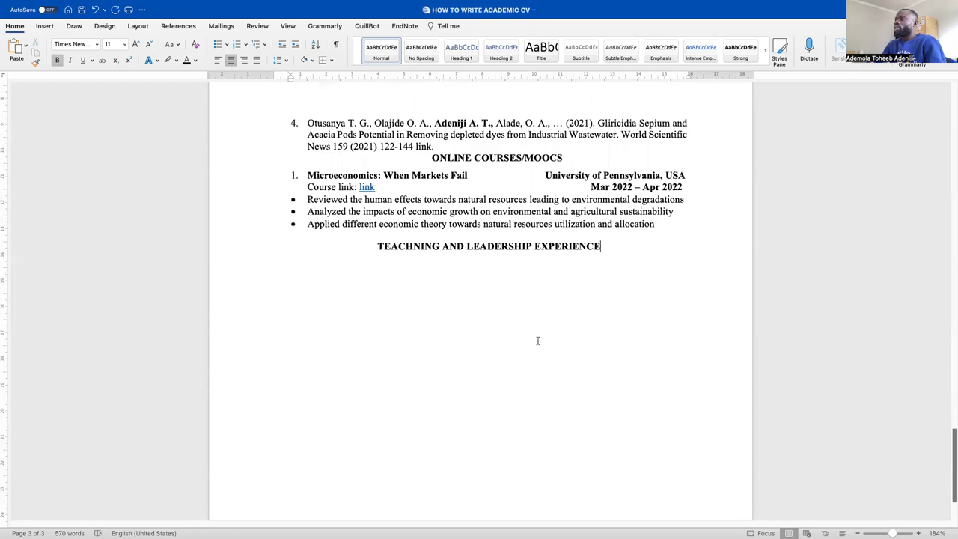
pyautogui.scroll(20, 538, 341)
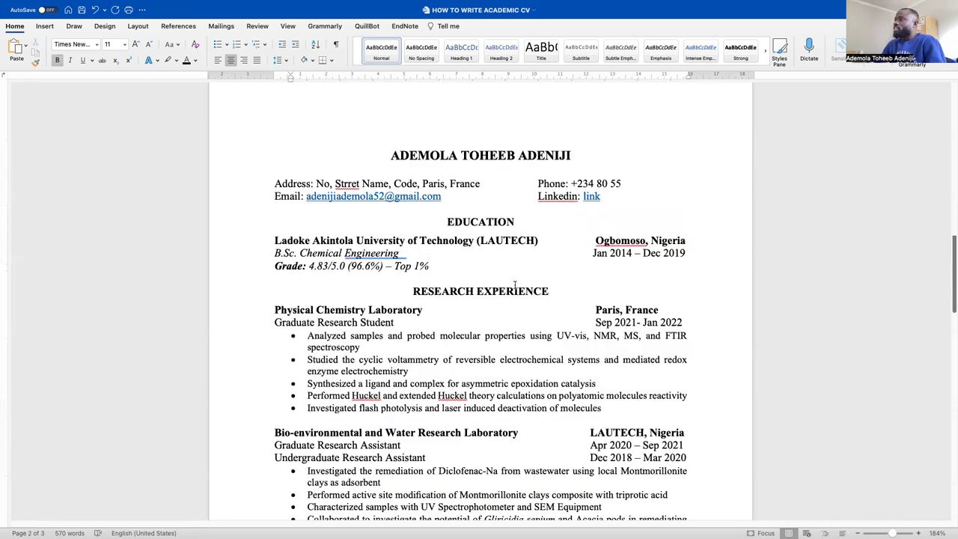
pyautogui.scroll(3, 509, 267)
pyautogui.click(508, 262)
pyautogui.press('BackSpace')
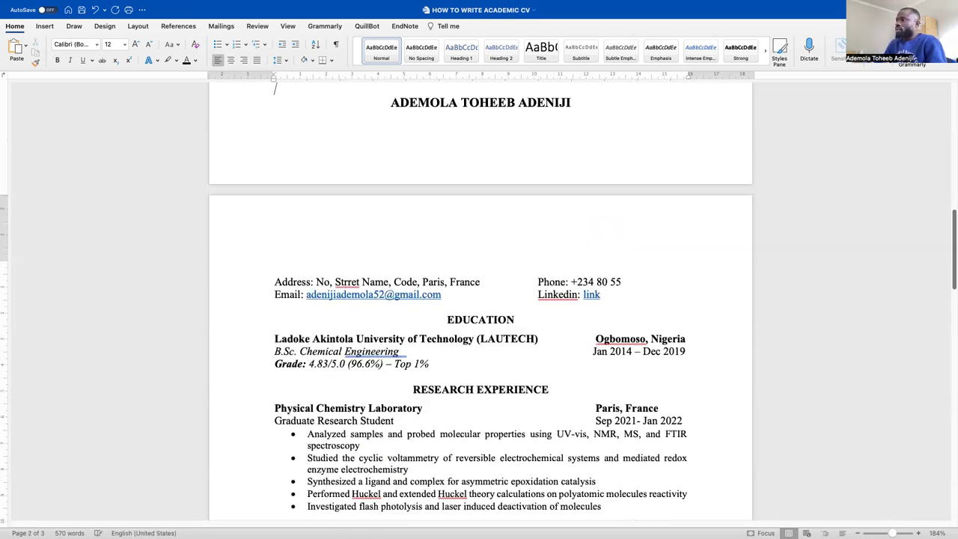
pyautogui.hotkey('ctrl', 'z')
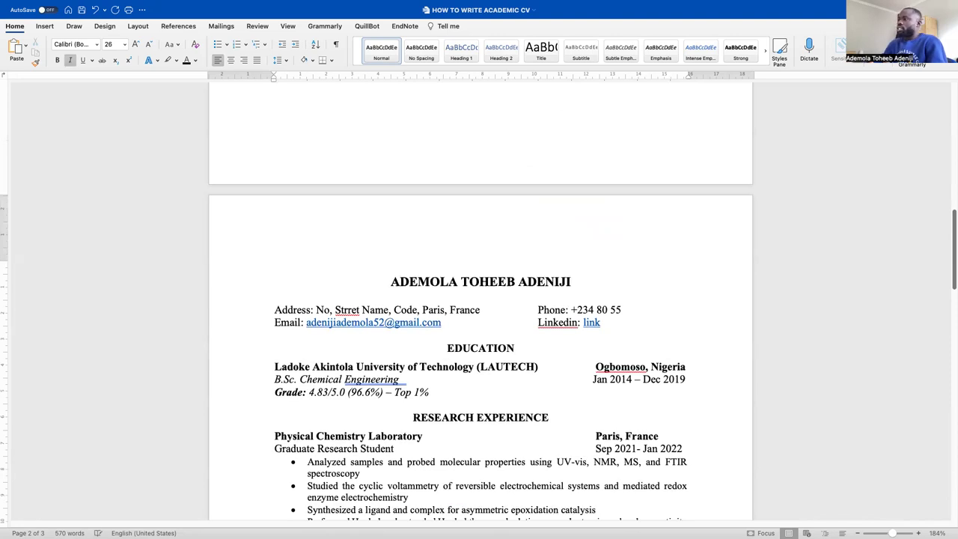
pyautogui.scroll(-5, 483, 210)
pyautogui.scroll(-15, 480, 214)
pyautogui.scroll(-15, 479, 215)
pyautogui.scroll(1, 454, 220)
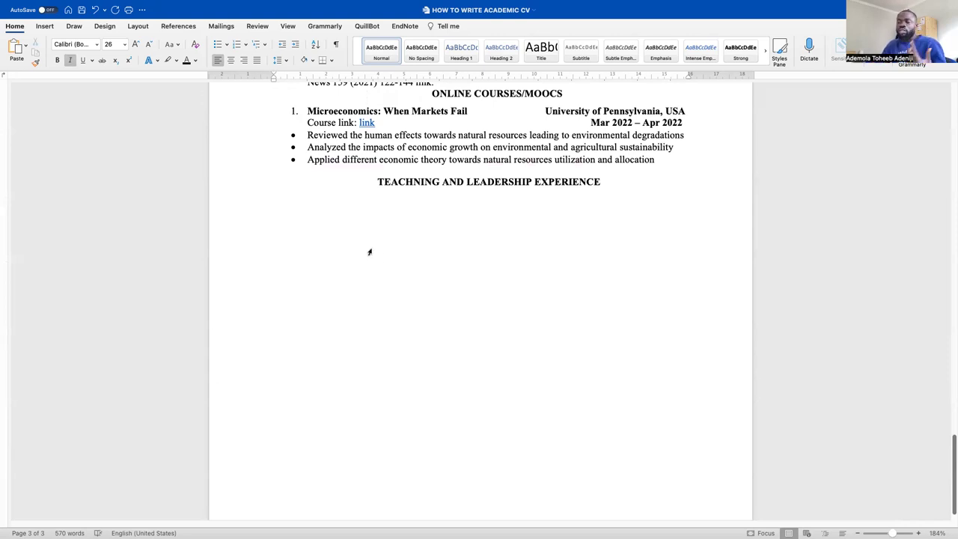
# Add an empty line under the heading and delete the extra N from TEACHNING
pyautogui.click(387, 200)
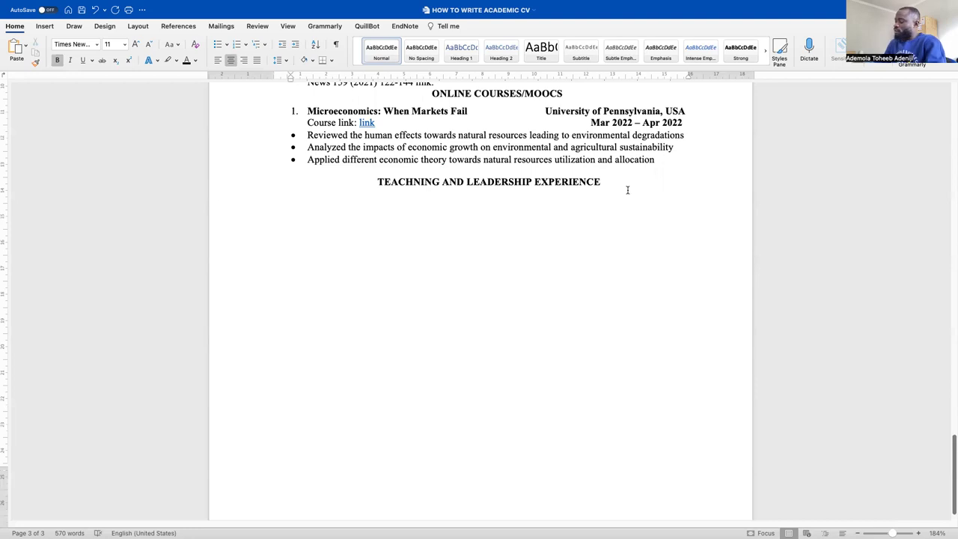
pyautogui.press('Return')
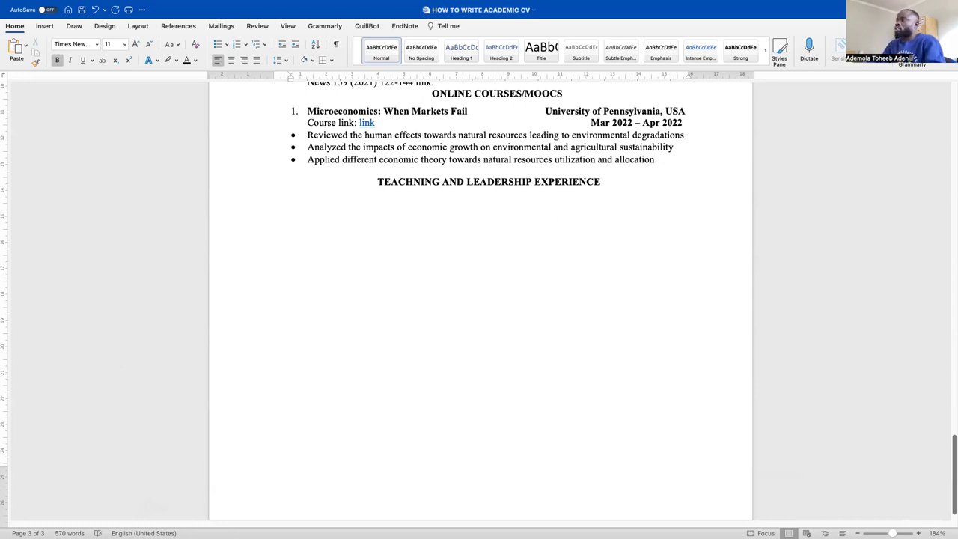
pyautogui.click(422, 182)
pyautogui.press('BackSpace')
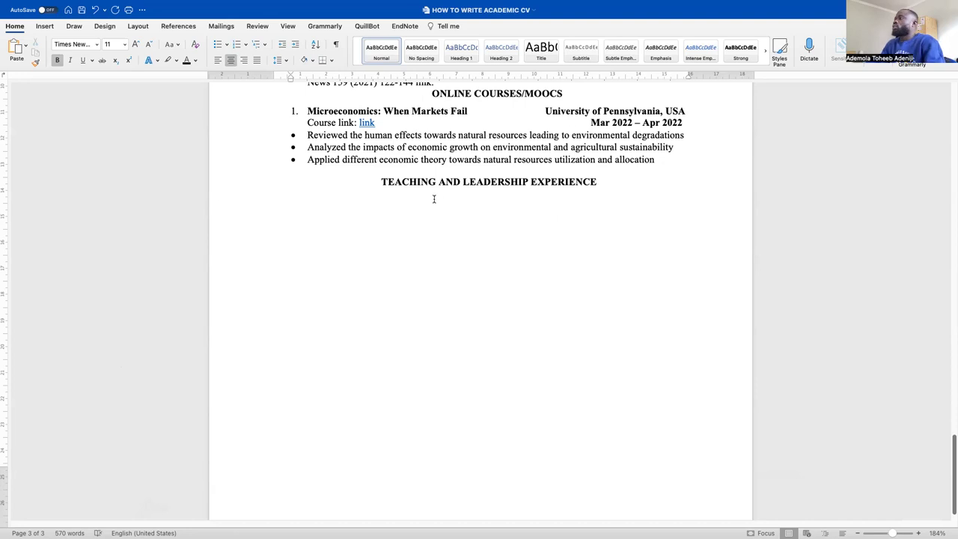
pyautogui.click(313, 215)
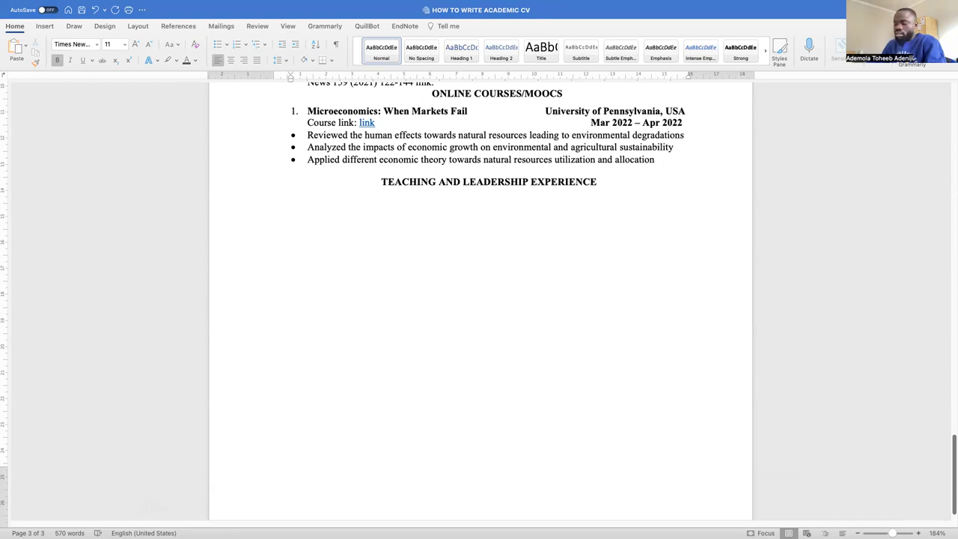
# Paste the LAUTECH CHAPTER organization name as plain text beneath the heading
pyautogui.click(291, 227)
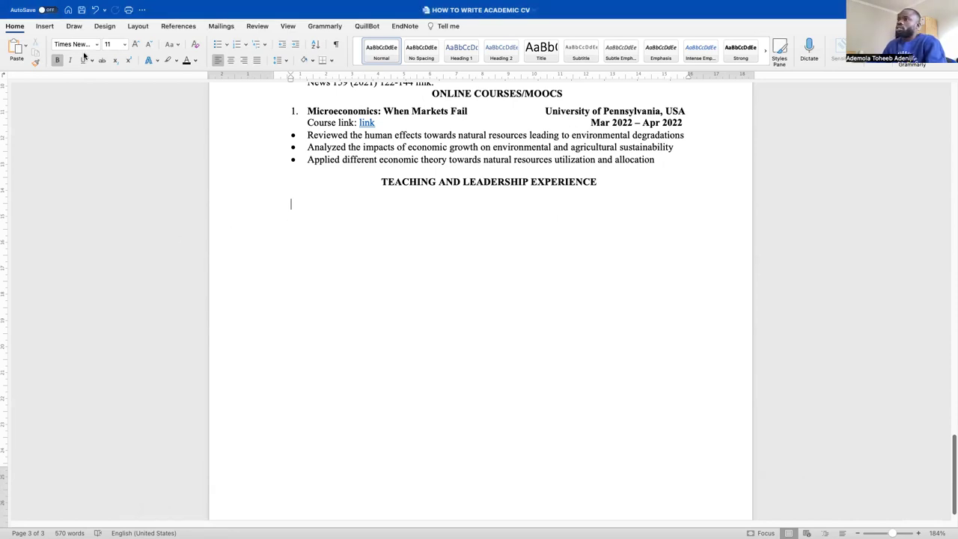
pyautogui.click(26, 45)
pyautogui.click(89, 108)
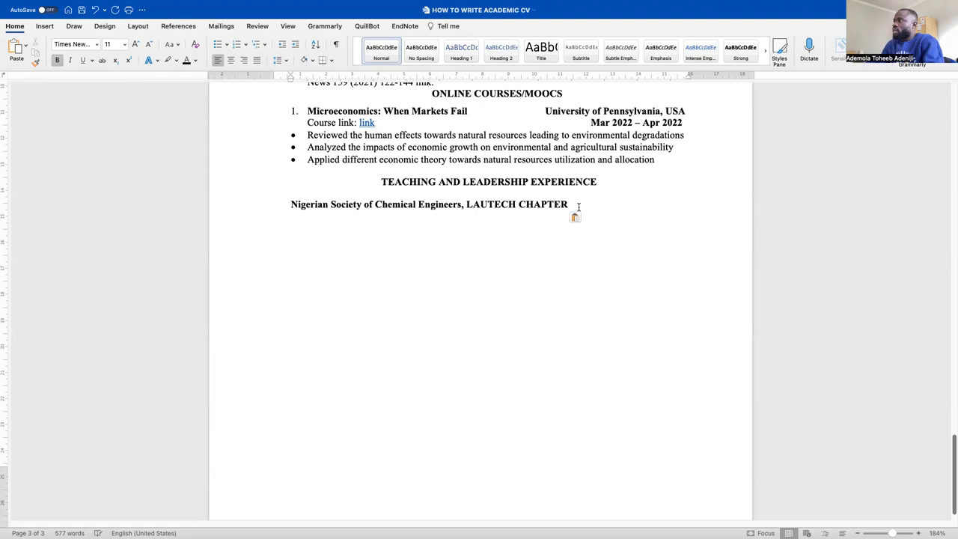
pyautogui.press('Return')
pyautogui.press('BackSpace')
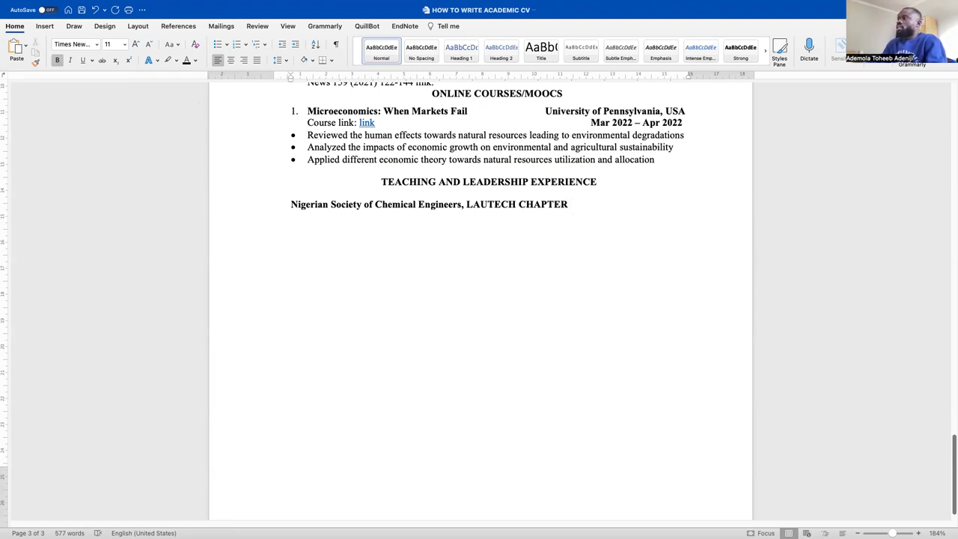
pyautogui.press('Tab')
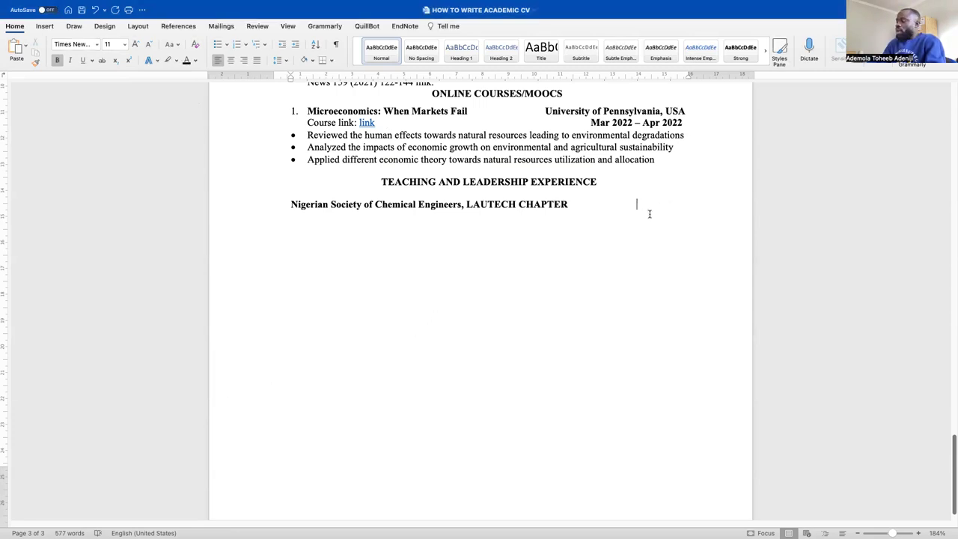
# Type the dates 'Oct 2019 - Mar 2020' and move them onto their own line
pyautogui.press('Tab')
pyautogui.press('Tab')
pyautogui.write('0')
pyautogui.press('BackSpace')
pyautogui.write('Oct ')
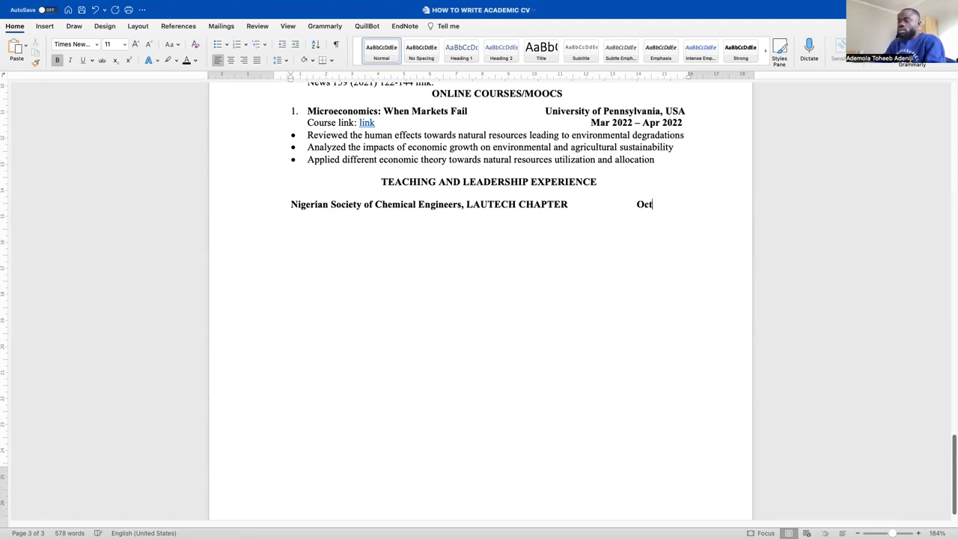
pyautogui.write('2019')
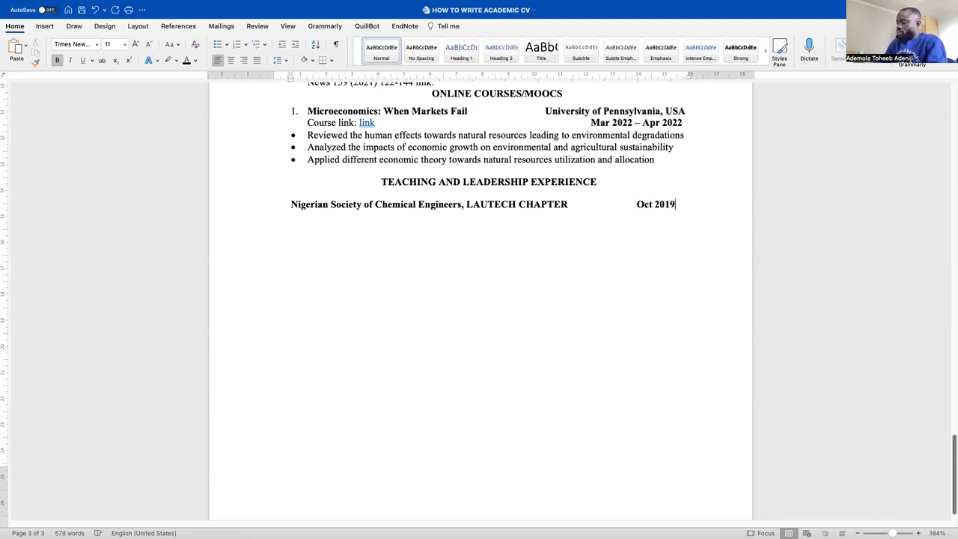
pyautogui.write(' - Mar 2022')
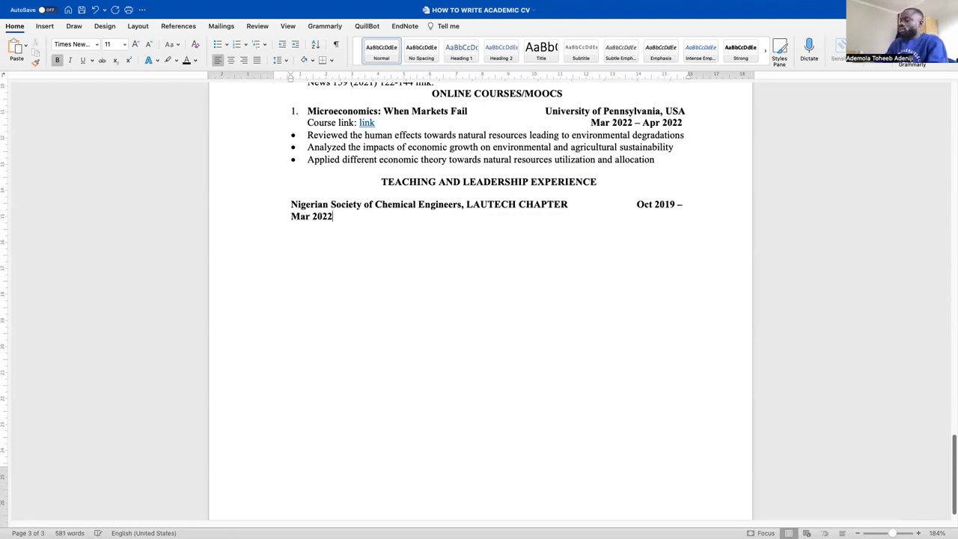
pyautogui.press('BackSpace')
pyautogui.write('020')
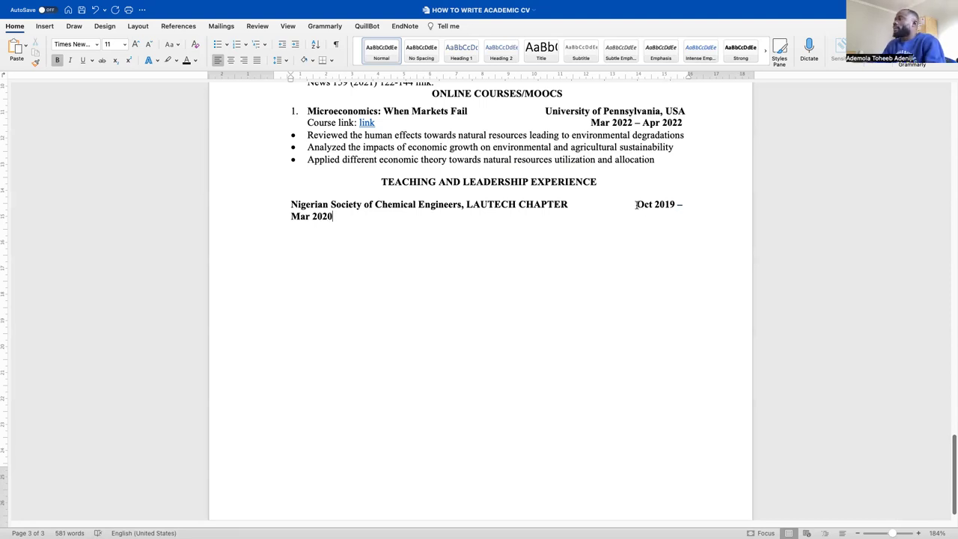
pyautogui.click(637, 203)
pyautogui.press('BackSpace')
pyautogui.press('BackSpace')
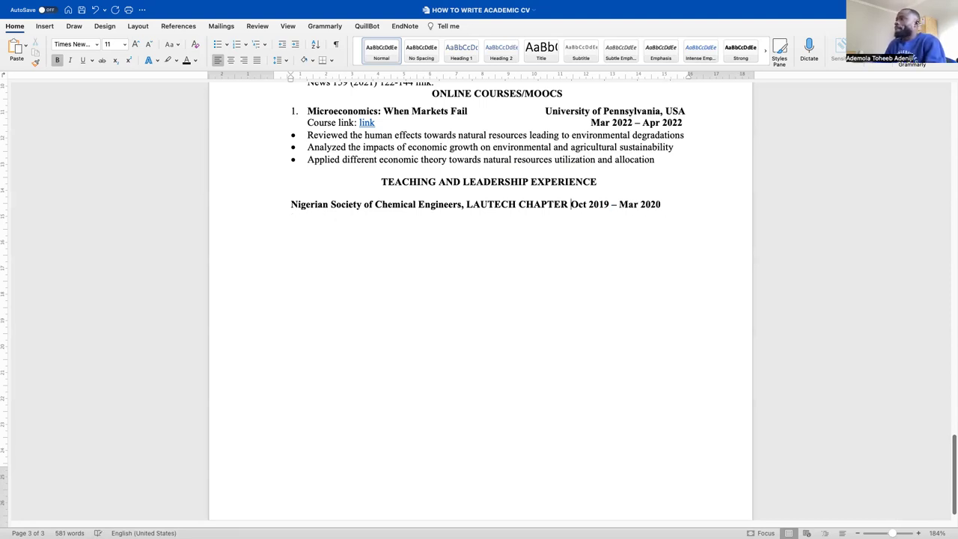
pyautogui.press('space')
pyautogui.press('space')
pyautogui.press('space')
pyautogui.press('space')
pyautogui.press('space')
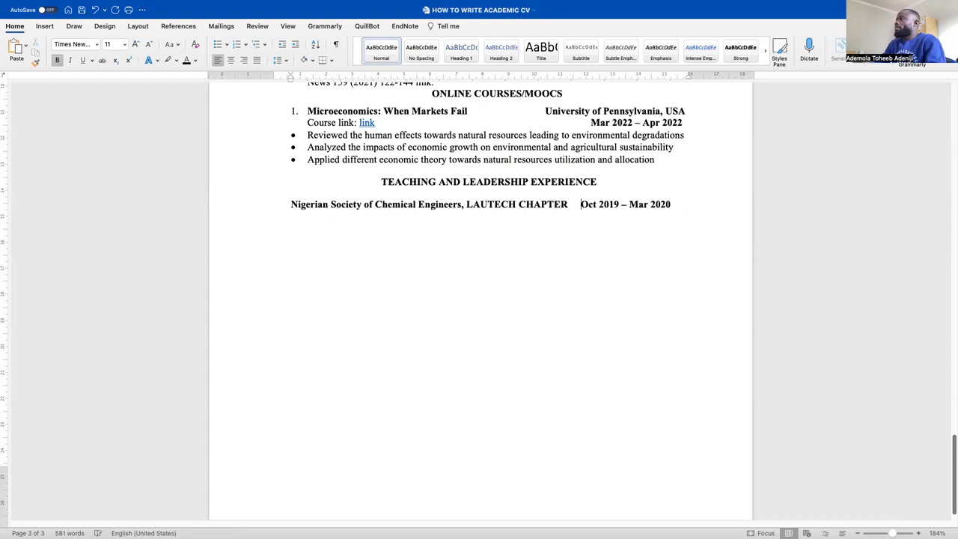
pyautogui.press('space')
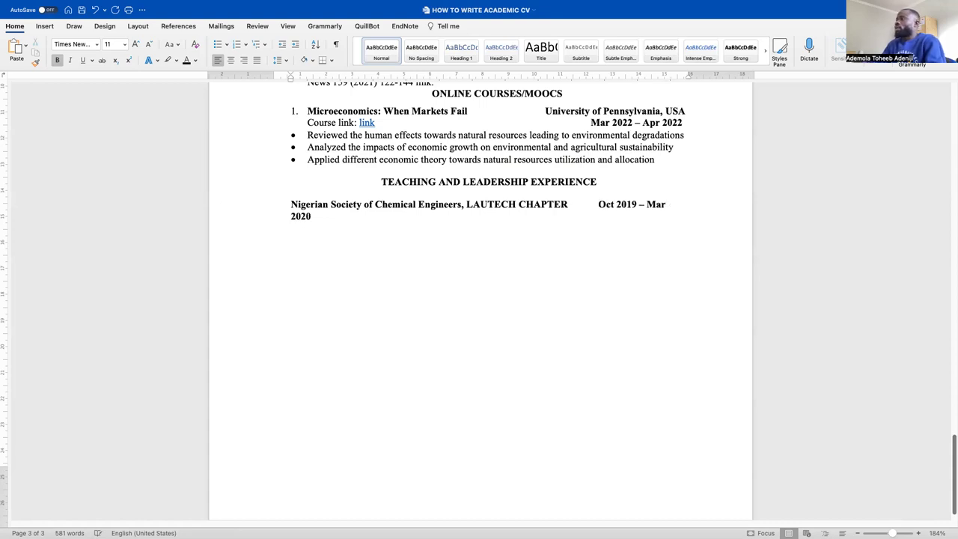
pyautogui.scroll(1, 479, 299)
pyautogui.press('Return')
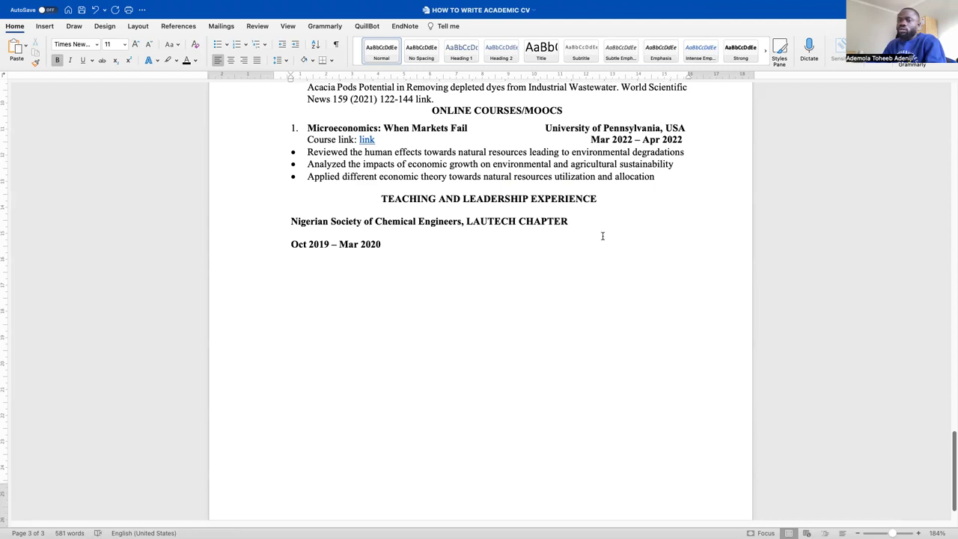
# Add 'Ogbomoso, Nigeria' at the right end of the organization line
pyautogui.click(602, 224)
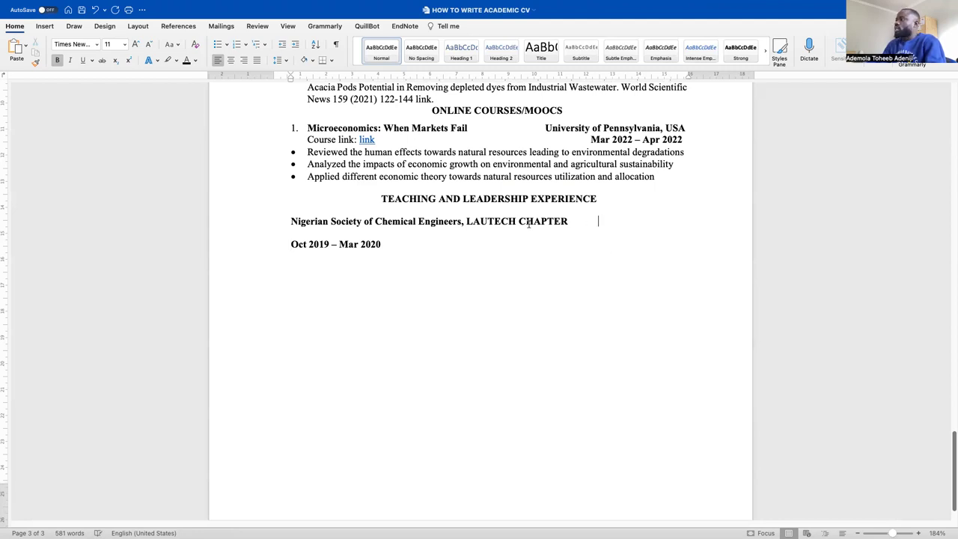
pyautogui.press('Tab')
pyautogui.write('O')
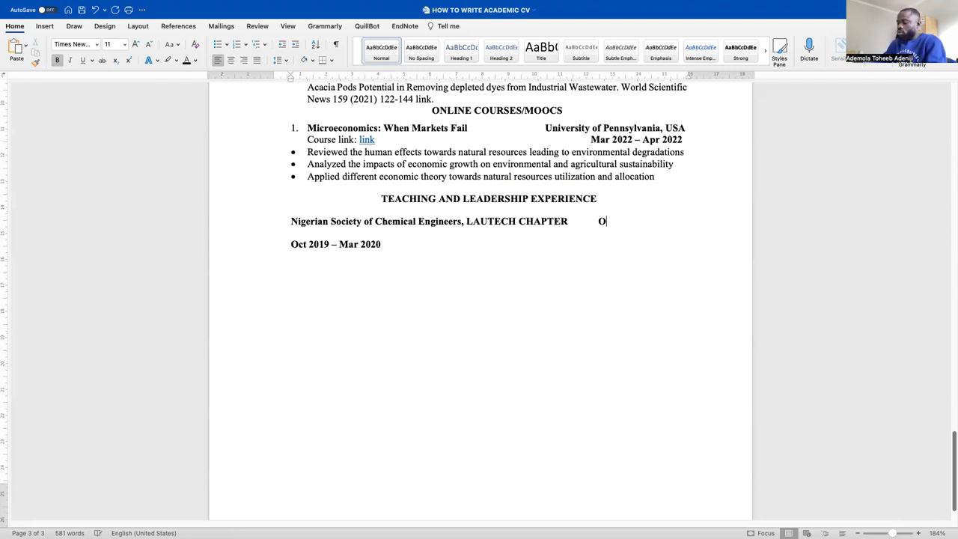
pyautogui.write('gbomoso, n')
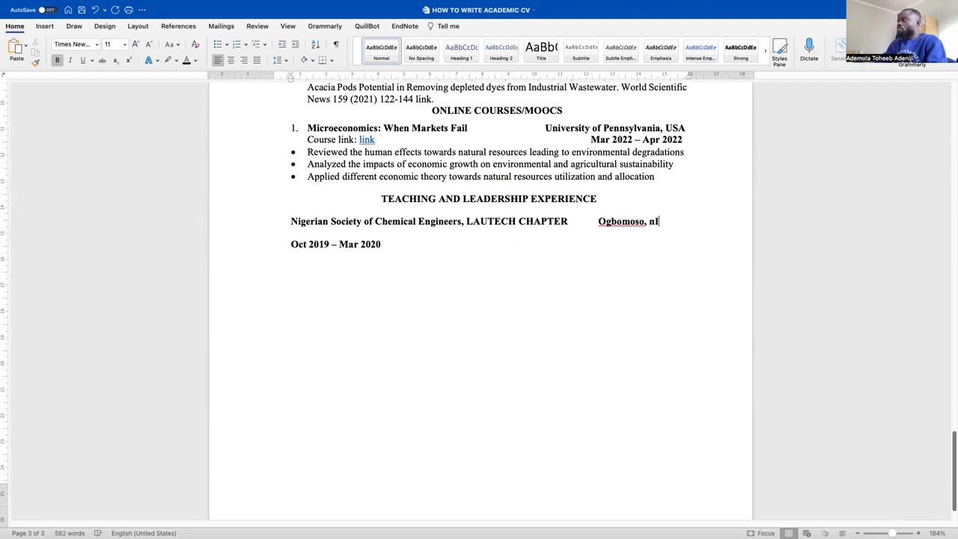
pyautogui.press('BackSpace')
pyautogui.press('BackSpace')
pyautogui.write('Nigeria')
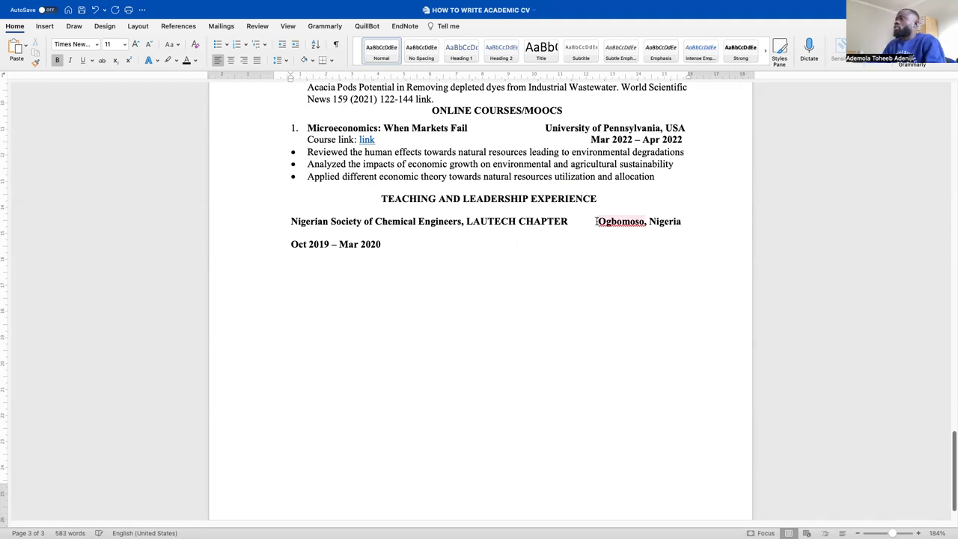
pyautogui.click(291, 244)
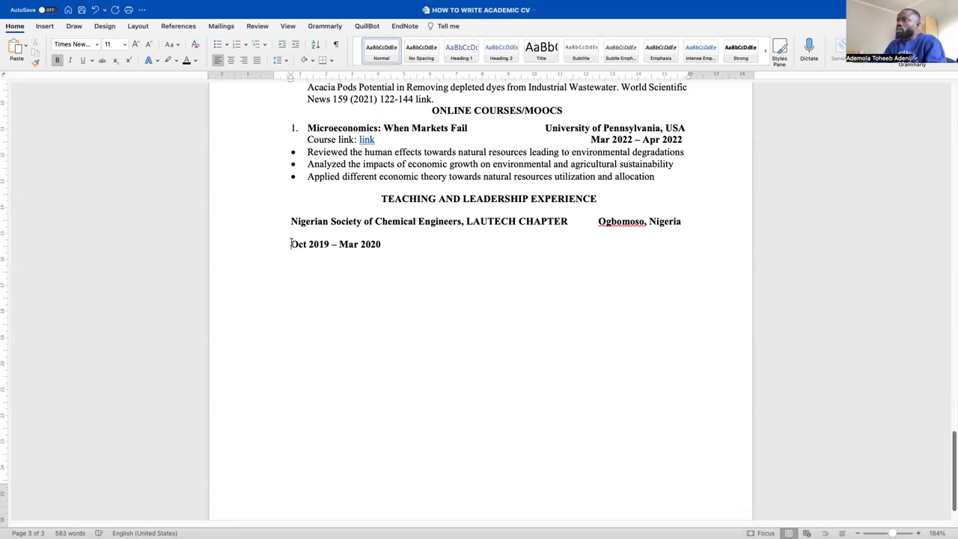
# Type 'Academic Tutor' before the dates, tab the dates right, and select the line
pyautogui.write('Academo')
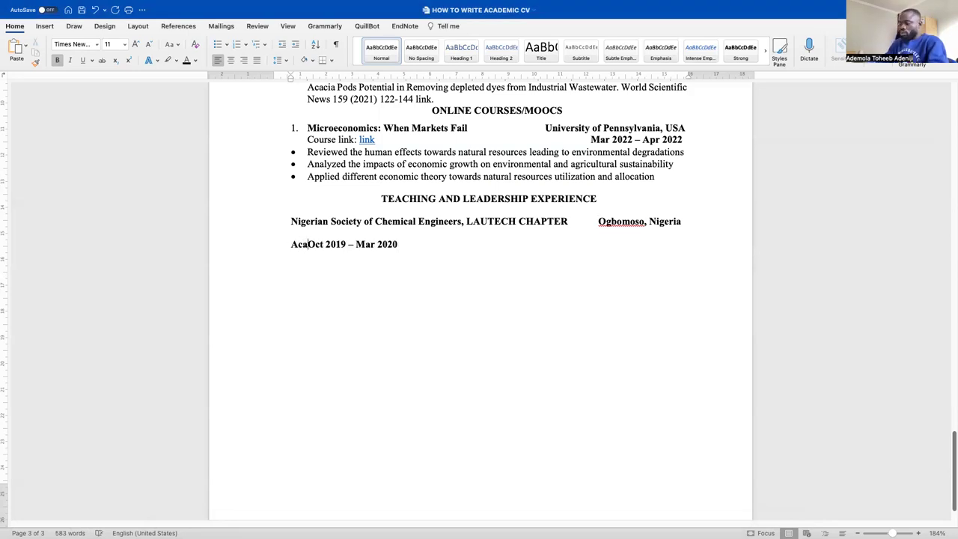
pyautogui.press('BackSpace')
pyautogui.write('ic Tu')
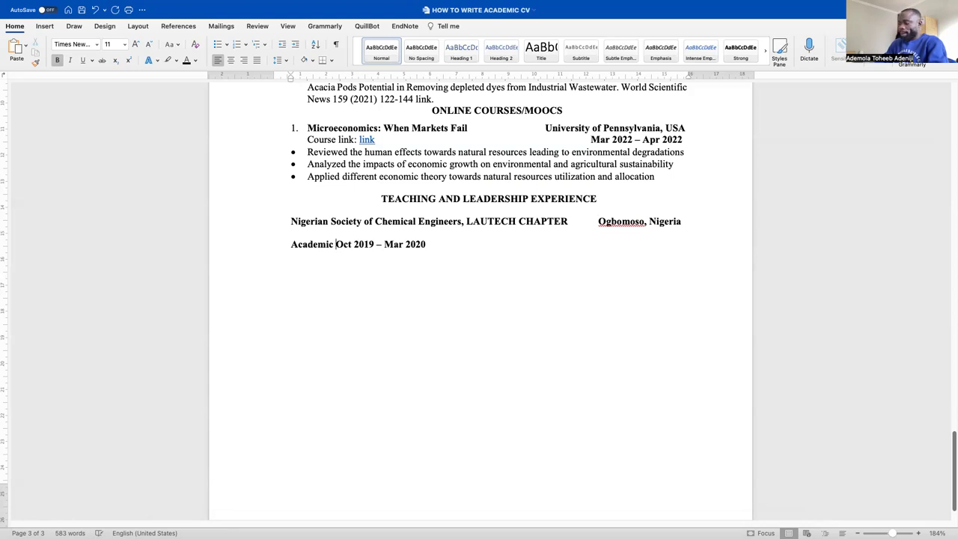
pyautogui.write('tor')
pyautogui.press('Tab')
pyautogui.press('Tab')
pyautogui.press('Tab')
pyautogui.press('Tab')
pyautogui.press('Tab')
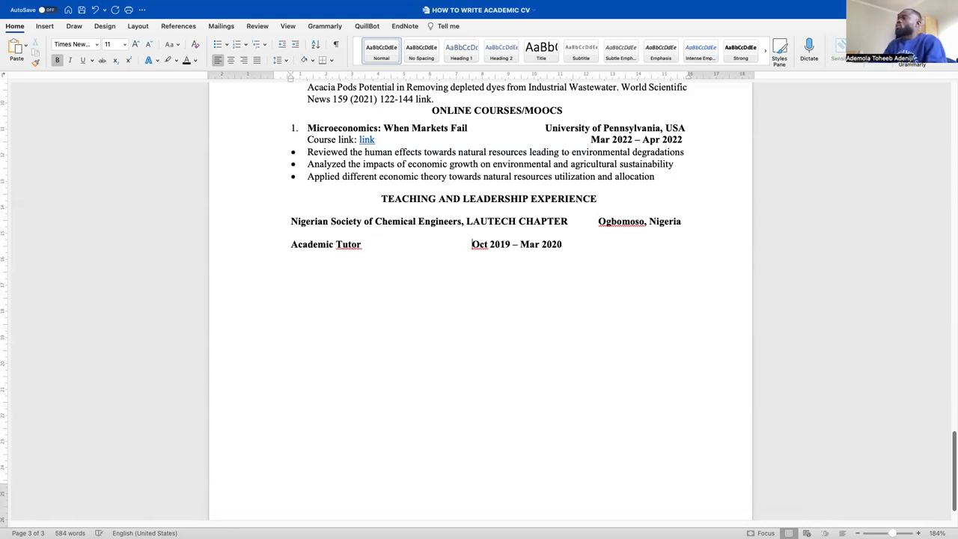
pyautogui.press('Tab')
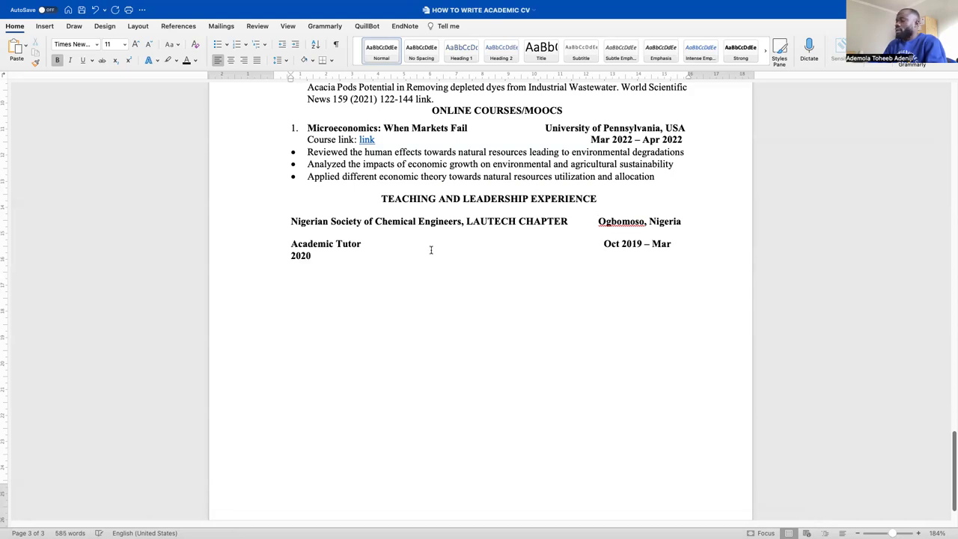
pyautogui.press('BackSpace')
pyautogui.moveTo(720, 254); pyautogui.dragTo(190, 227)
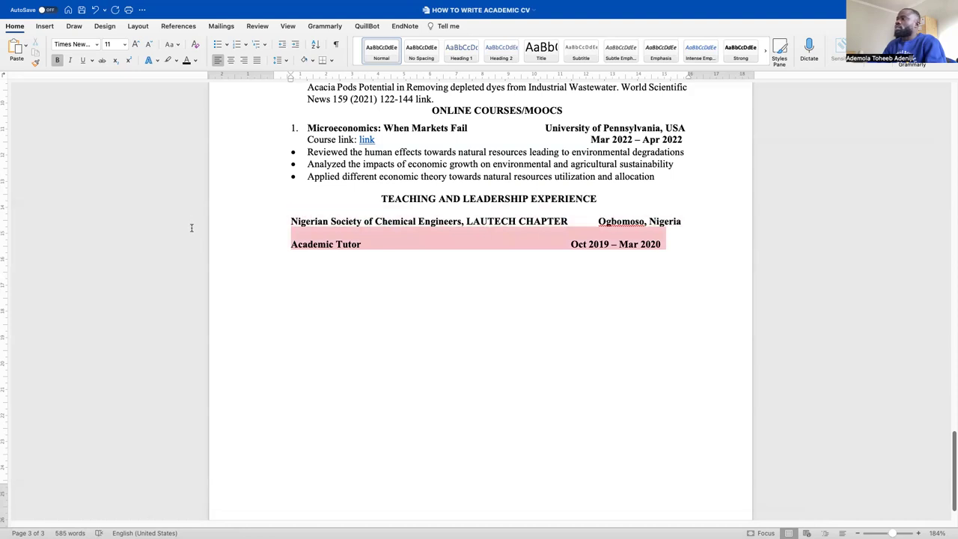
# Give the role line single spacing and realign the location and dates on the right
pyautogui.click(279, 60)
pyautogui.click(290, 71)
pyautogui.click(360, 259)
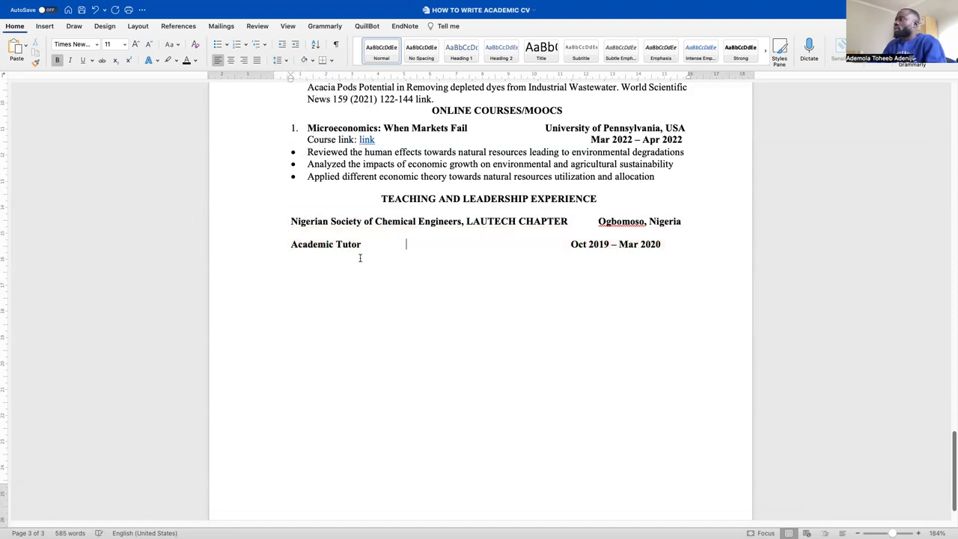
pyautogui.click(292, 244)
pyautogui.press('BackSpace')
pyautogui.press('BackSpace')
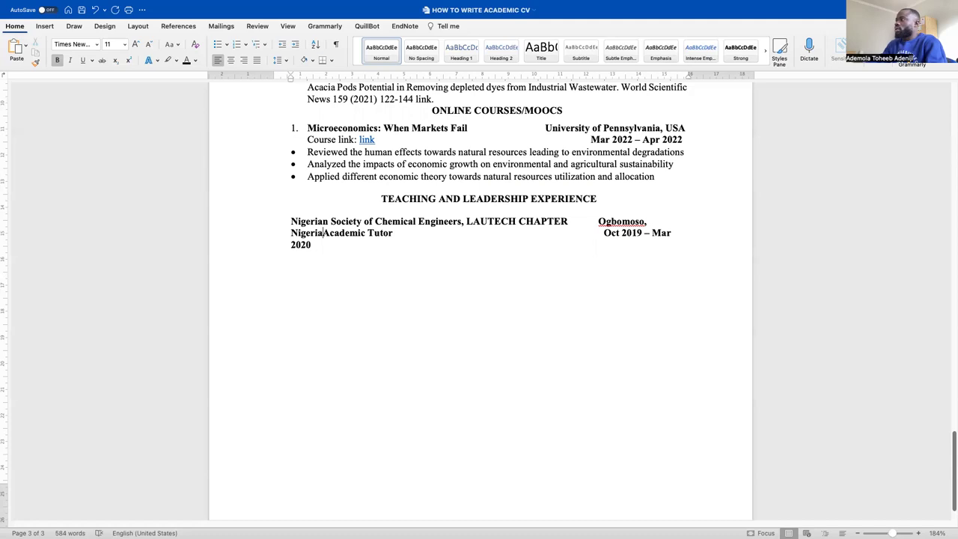
pyautogui.click(599, 222)
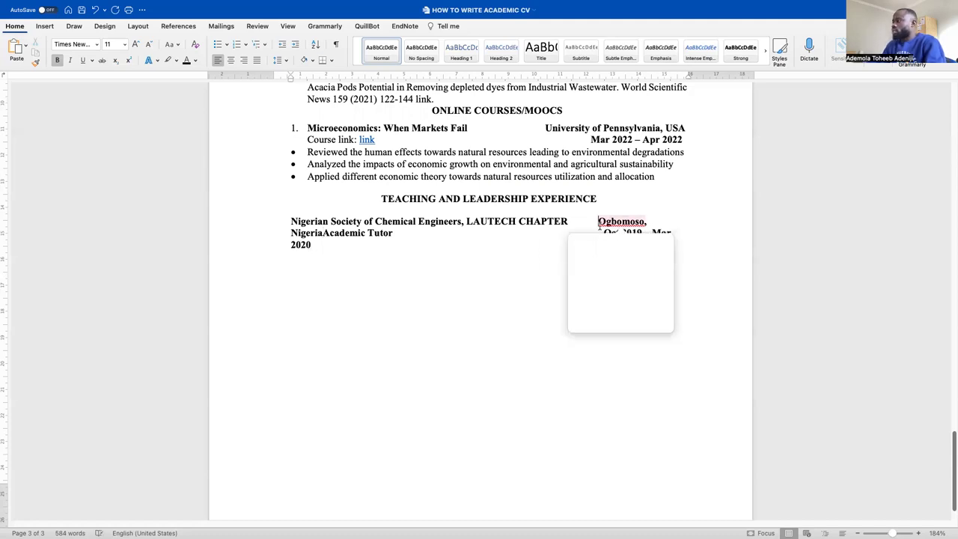
pyautogui.press('BackSpace')
pyautogui.press('BackSpace')
pyautogui.press('BackSpace')
pyautogui.press('BackSpace')
pyautogui.press('BackSpace')
pyautogui.press('BackSpace')
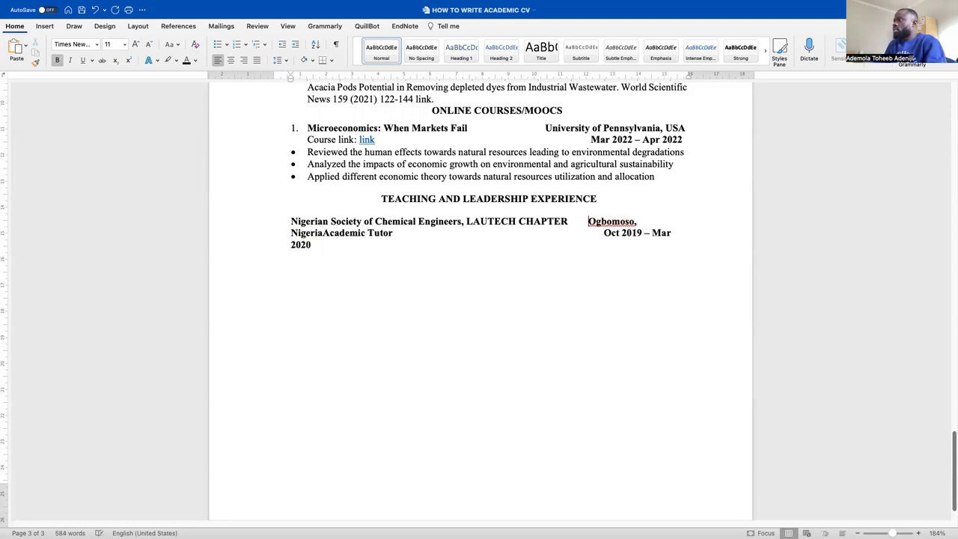
pyautogui.click(325, 234)
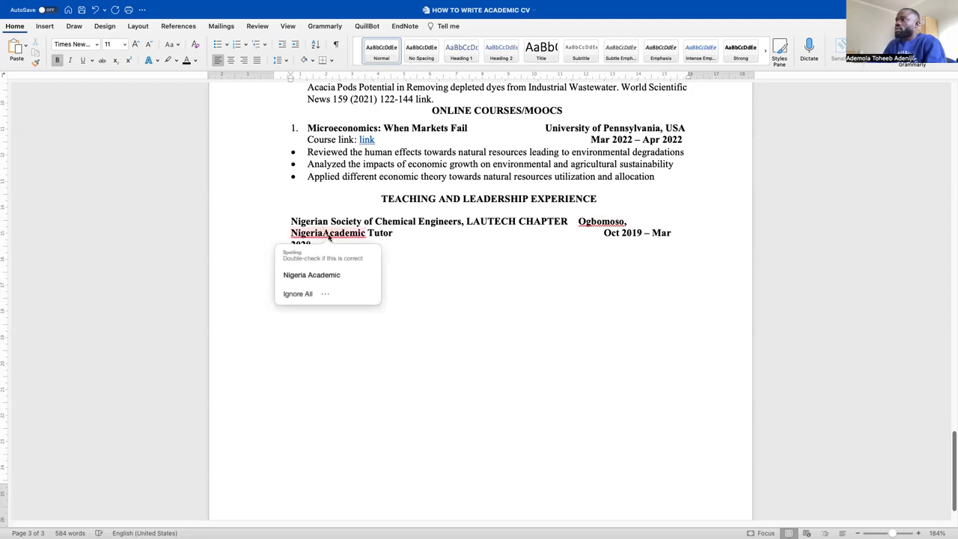
pyautogui.press('Return')
pyautogui.click(571, 234)
pyautogui.click(572, 221)
pyautogui.click(588, 233)
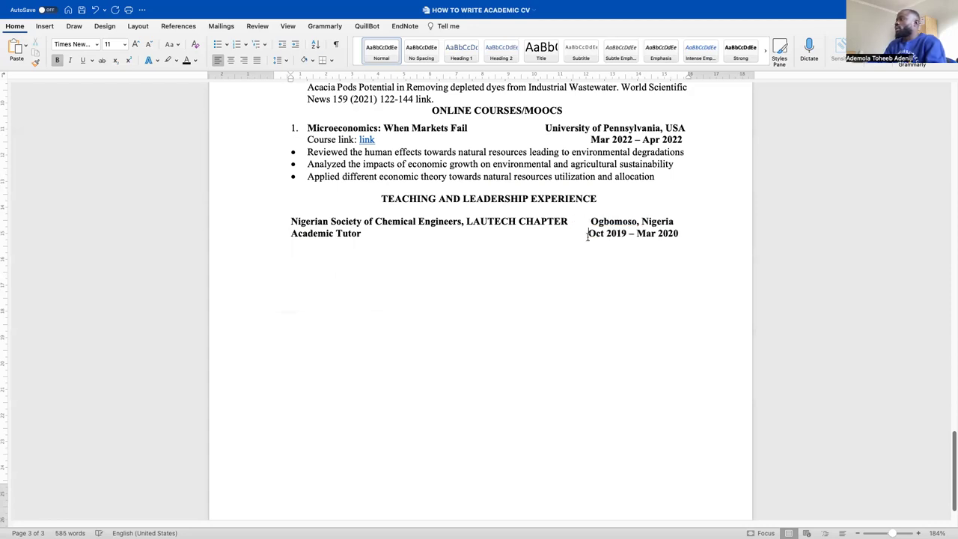
# Remove bold from the Academic Tutor line and start a new line after Mar 2020
pyautogui.moveTo(684, 237); pyautogui.dragTo(246, 239)
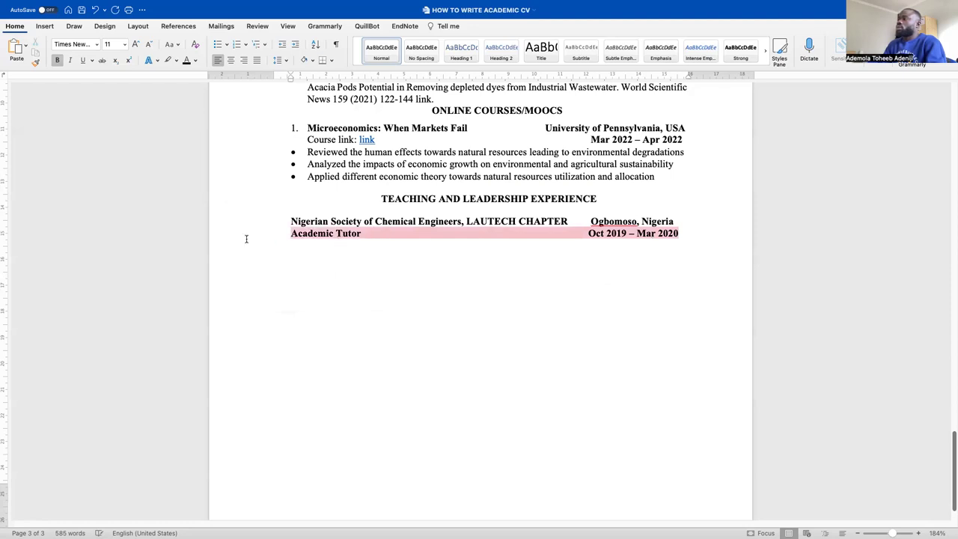
pyautogui.click(60, 61)
pyautogui.click(527, 261)
pyautogui.click(696, 239)
pyautogui.press('Return')
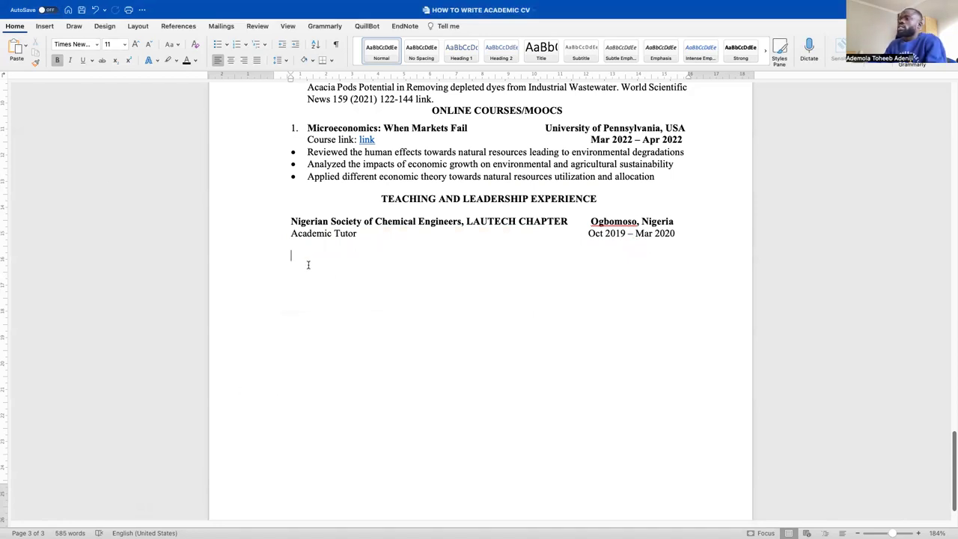
# Paste the tutorial-scheduling duty, set it to Times New Roman, and reformat it as a bullet
pyautogui.click(16, 48)
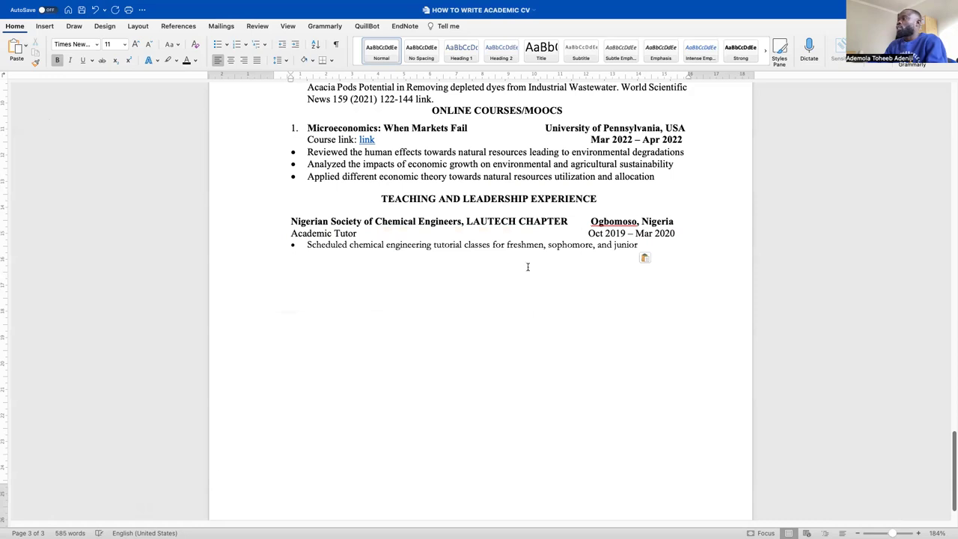
pyautogui.moveTo(644, 245); pyautogui.dragTo(286, 246)
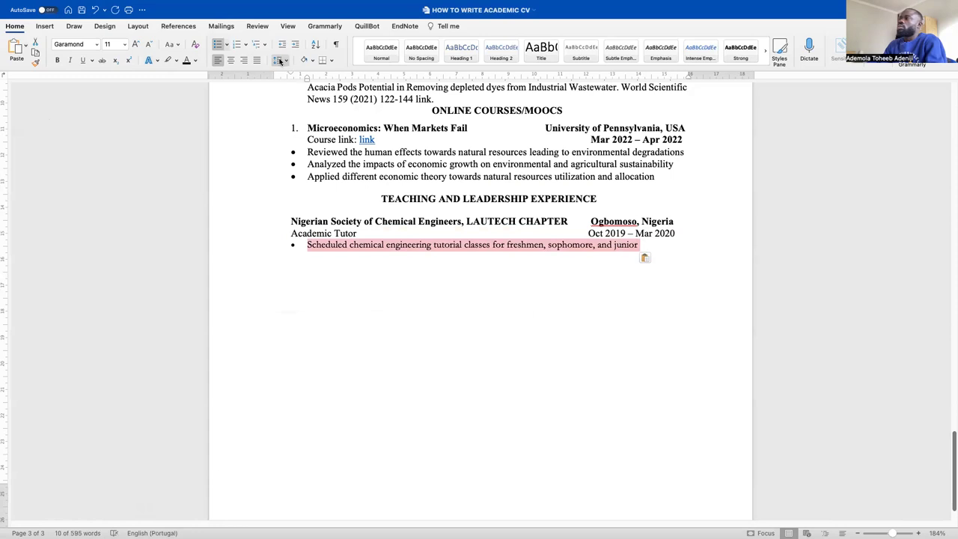
pyautogui.click(97, 44)
pyautogui.click(98, 131)
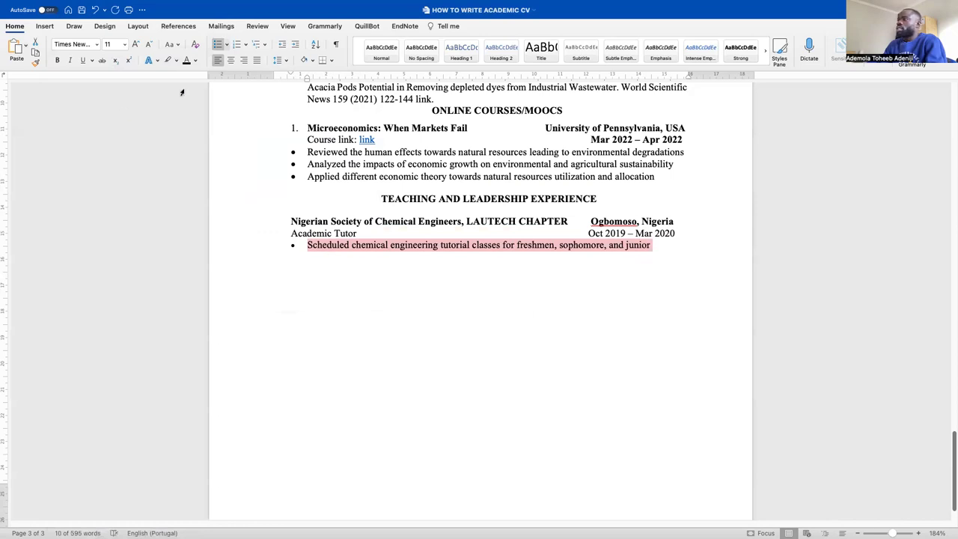
pyautogui.click(307, 246)
pyautogui.press('BackSpace')
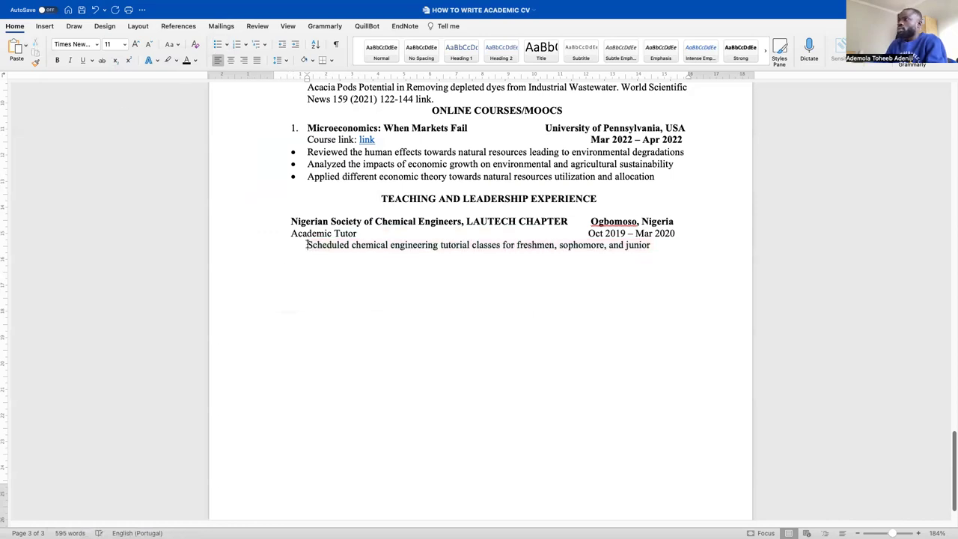
pyautogui.press('BackSpace')
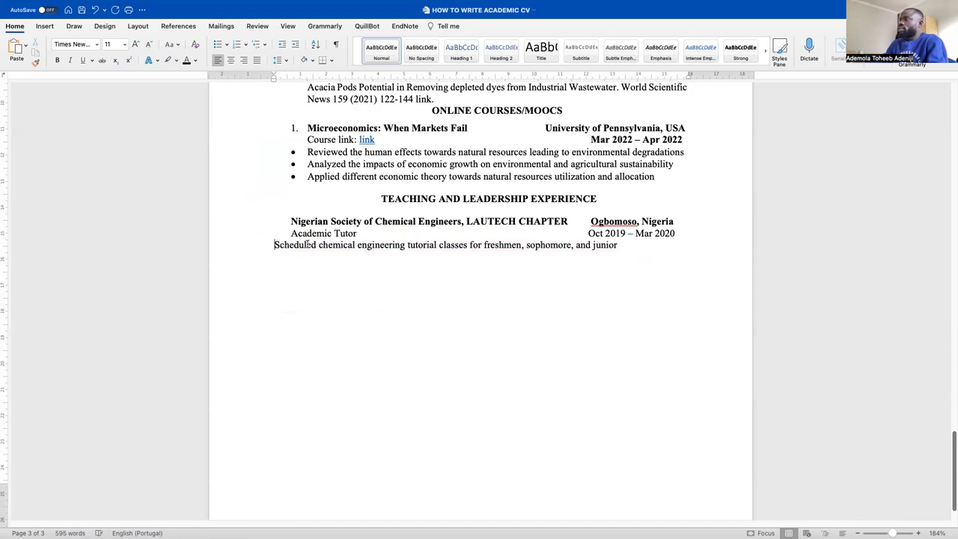
pyautogui.click(217, 45)
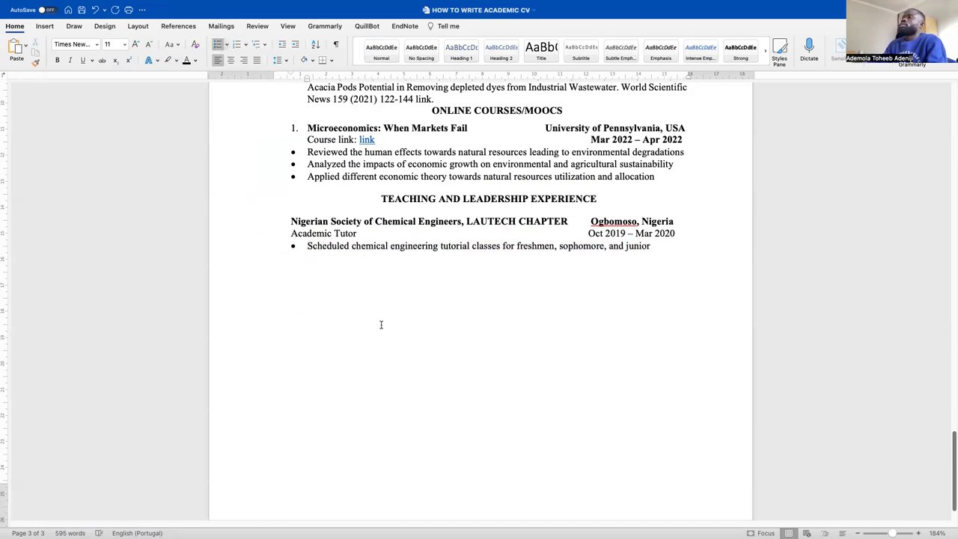
pyautogui.click(666, 248)
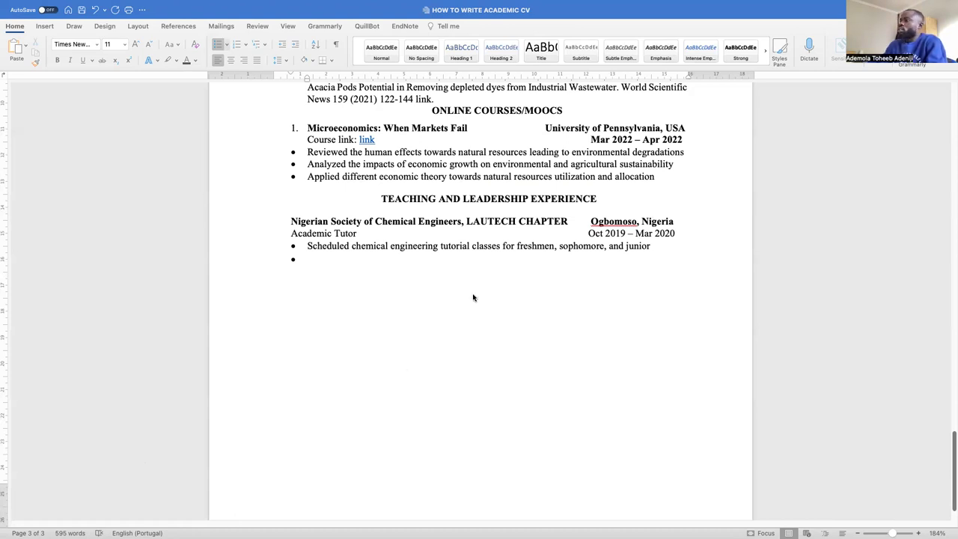
# Paste the 50-sophomore Transport Phenomena and Separations duty as plain, non-bold bullet text
pyautogui.click(385, 267)
pyautogui.click(25, 49)
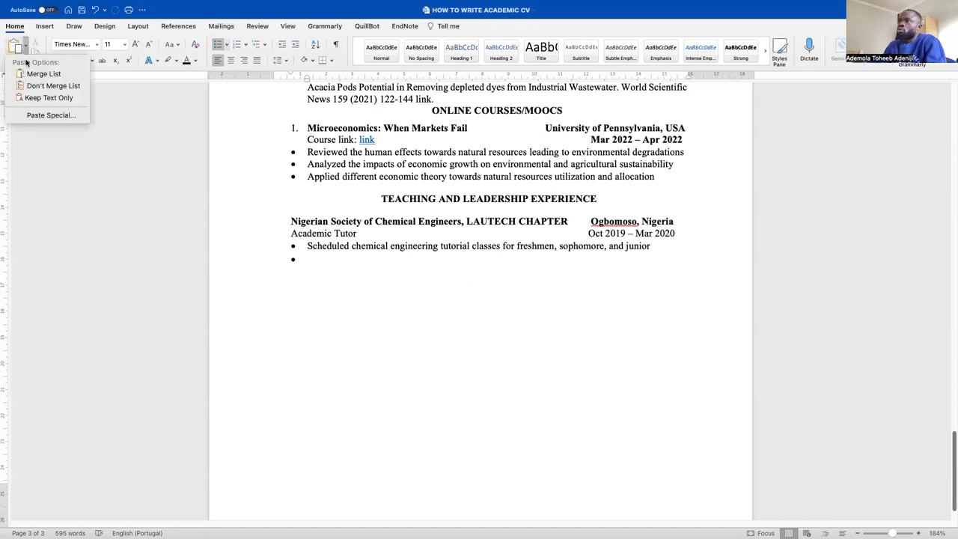
pyautogui.click(30, 98)
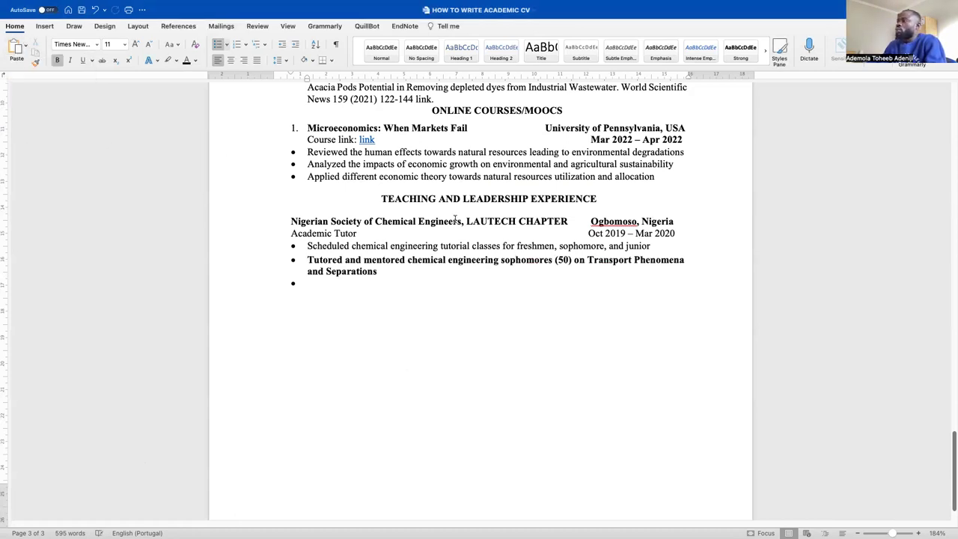
pyautogui.click(308, 260)
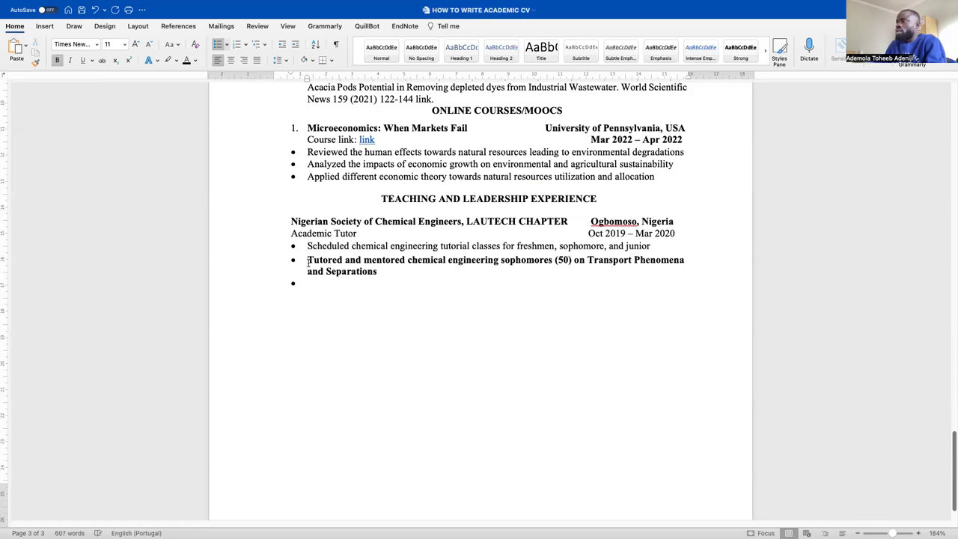
pyautogui.press('BackSpace')
pyautogui.press('BackSpace')
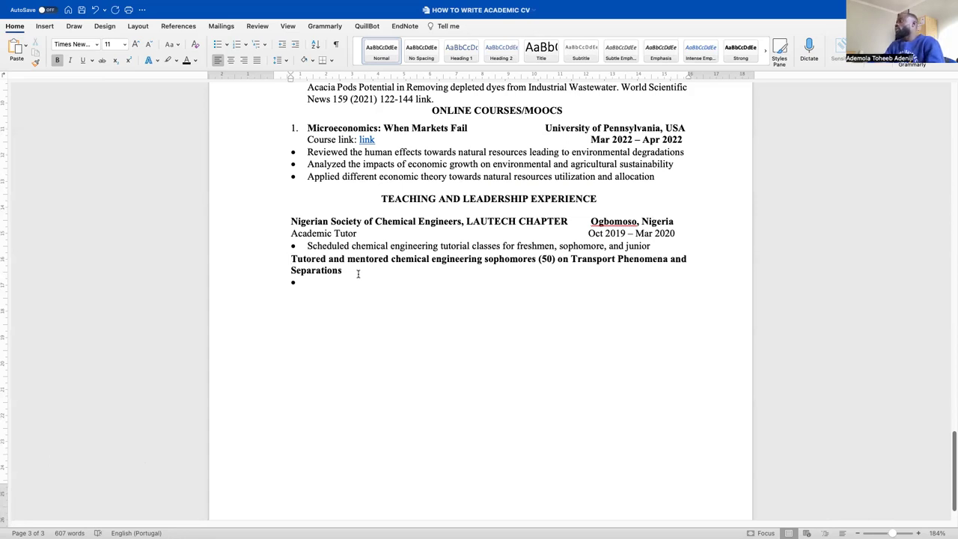
pyautogui.click(314, 284)
pyautogui.press('BackSpace')
pyautogui.moveTo(376, 272); pyautogui.dragTo(286, 262)
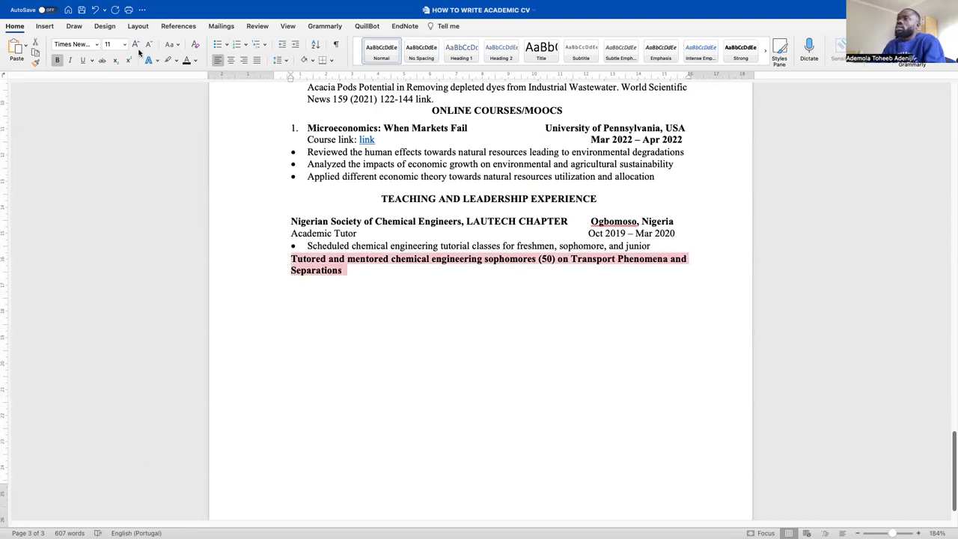
pyautogui.click(57, 60)
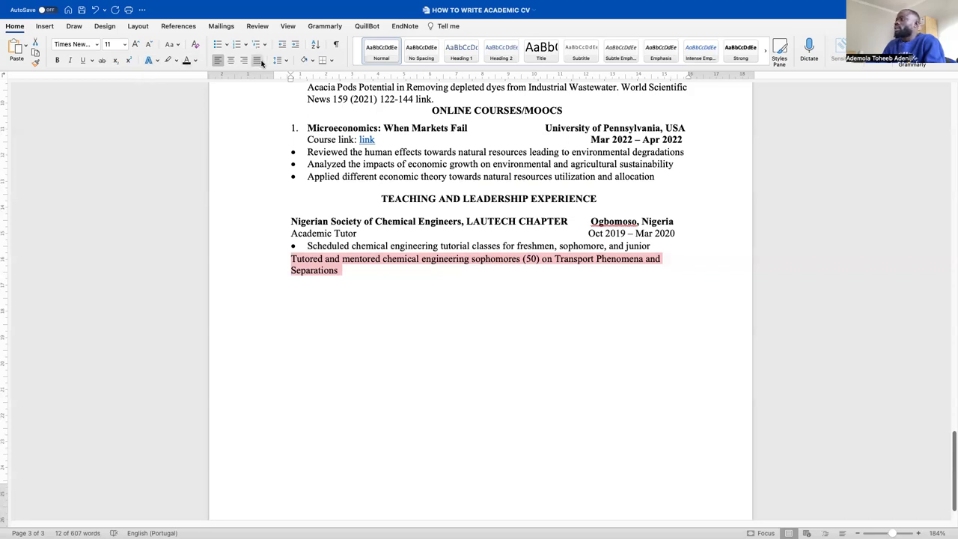
pyautogui.click(217, 47)
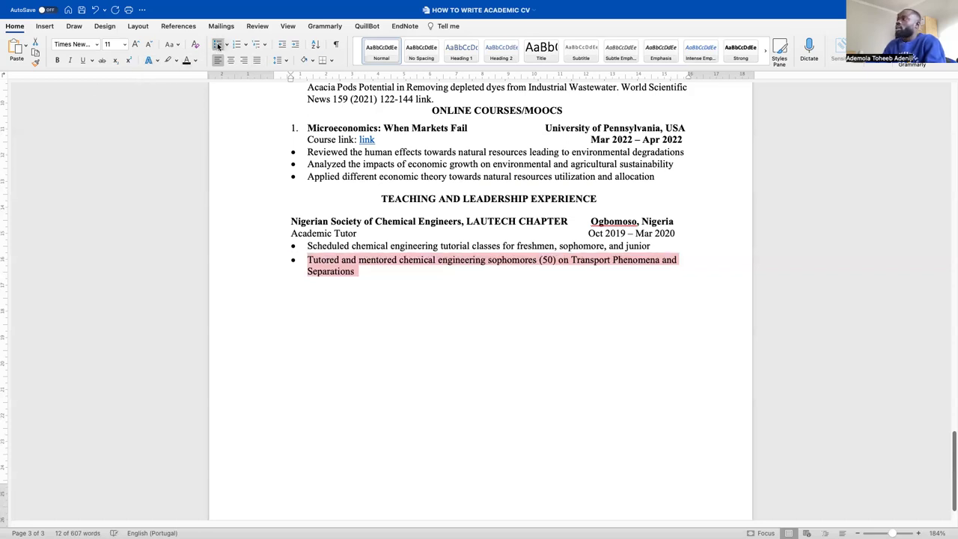
pyautogui.click(404, 306)
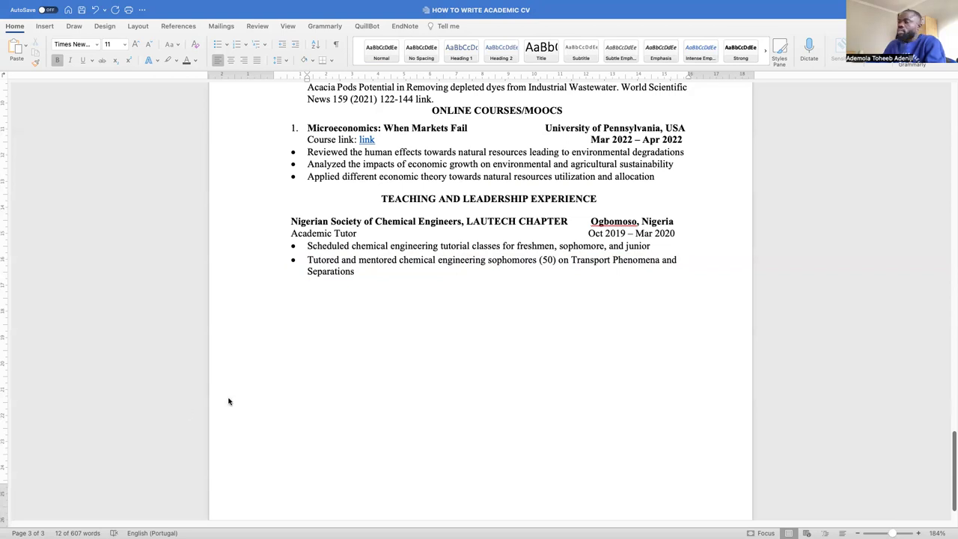
# Paste the third duty about 573 engineering juniors, ending with 'methodology'
pyautogui.click(409, 277)
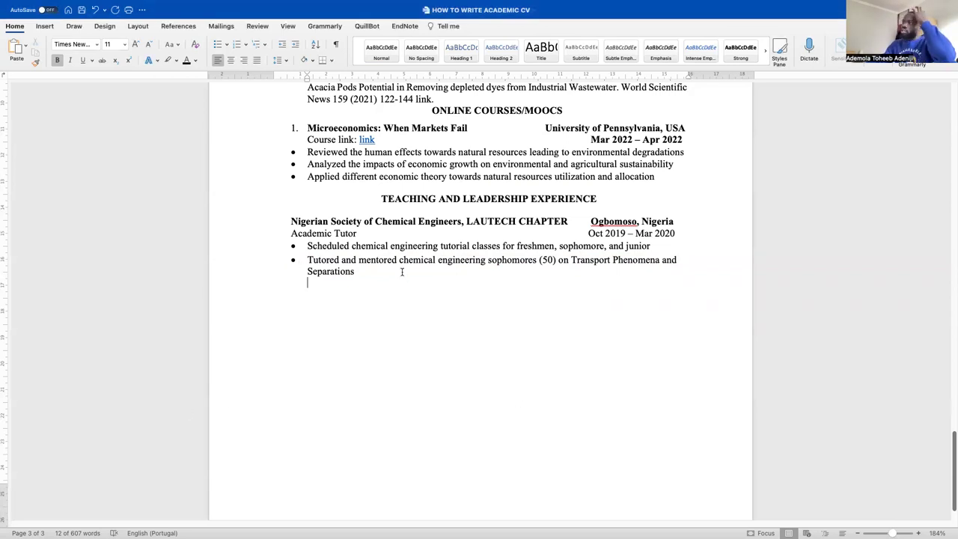
pyautogui.click(15, 47)
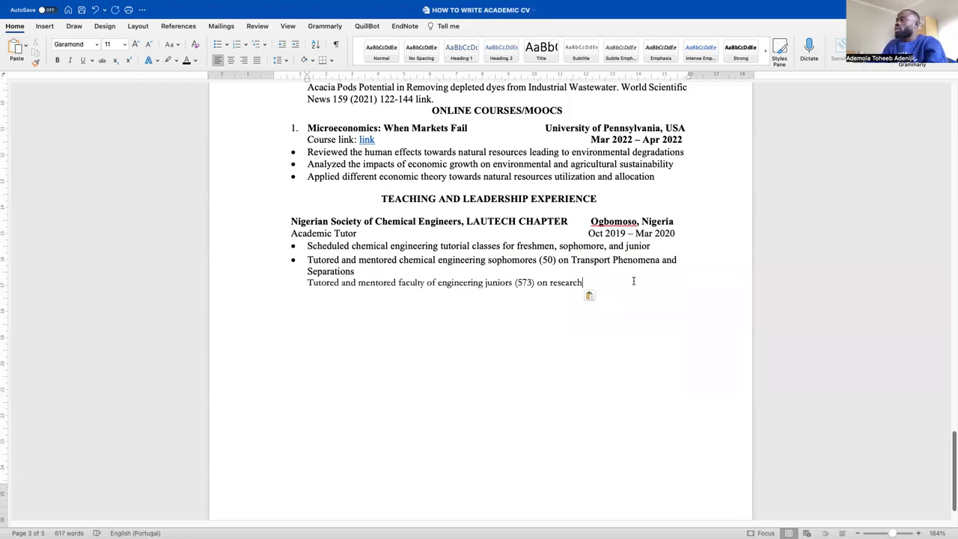
pyautogui.write('methofo')
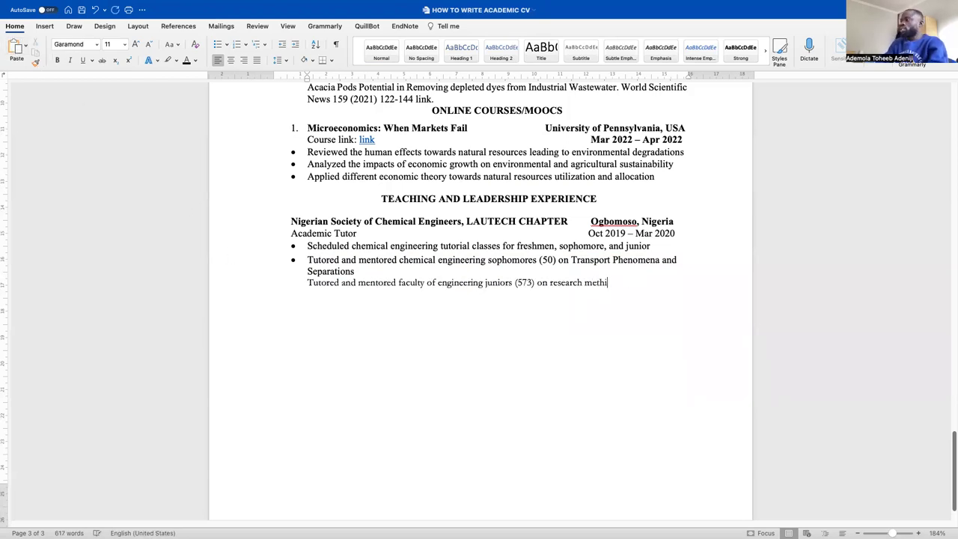
pyautogui.press('BackSpace')
pyautogui.press('BackSpace')
pyautogui.write('dology')
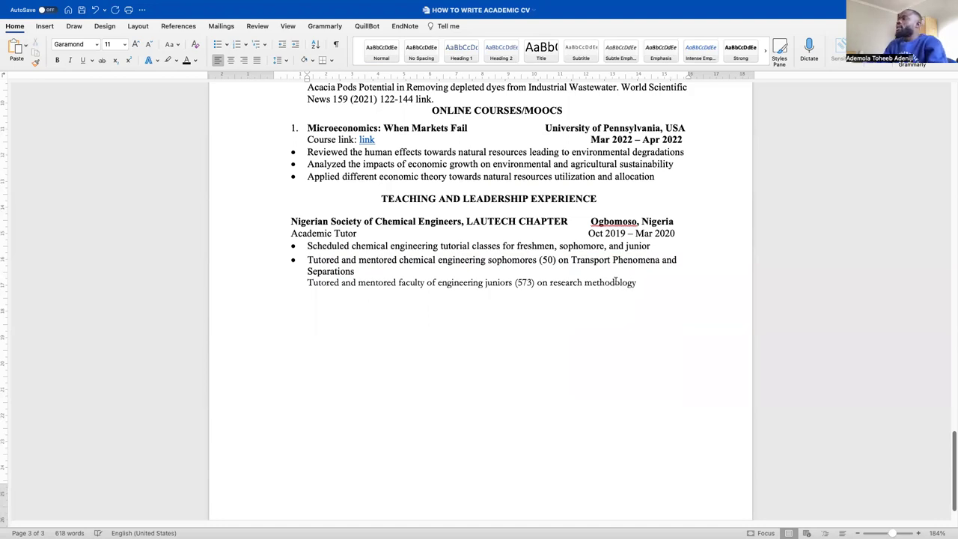
# Set the third duty to Times New Roman 12 pt and make it its own bullet
pyautogui.moveTo(637, 284); pyautogui.dragTo(282, 285)
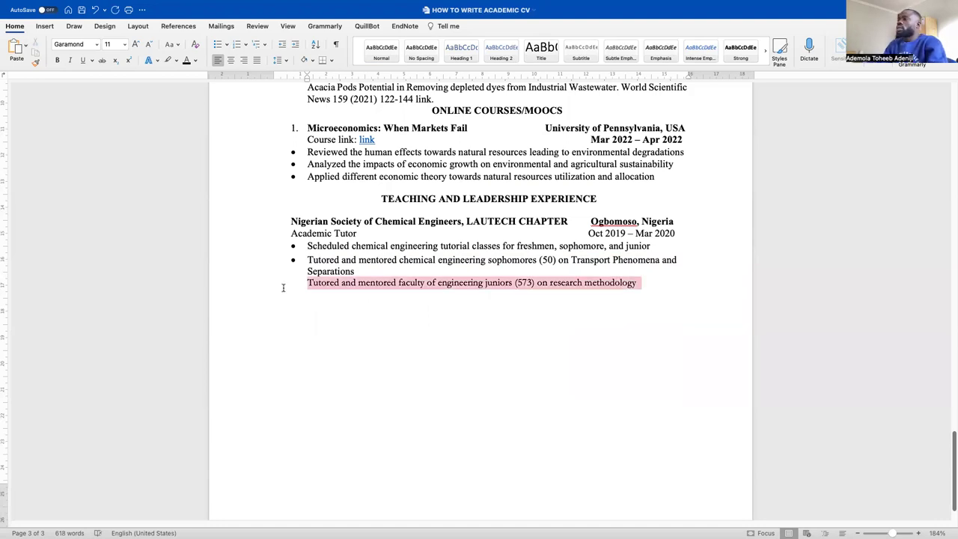
pyautogui.click(97, 44)
pyautogui.click(100, 132)
pyautogui.click(124, 44)
pyautogui.click(117, 156)
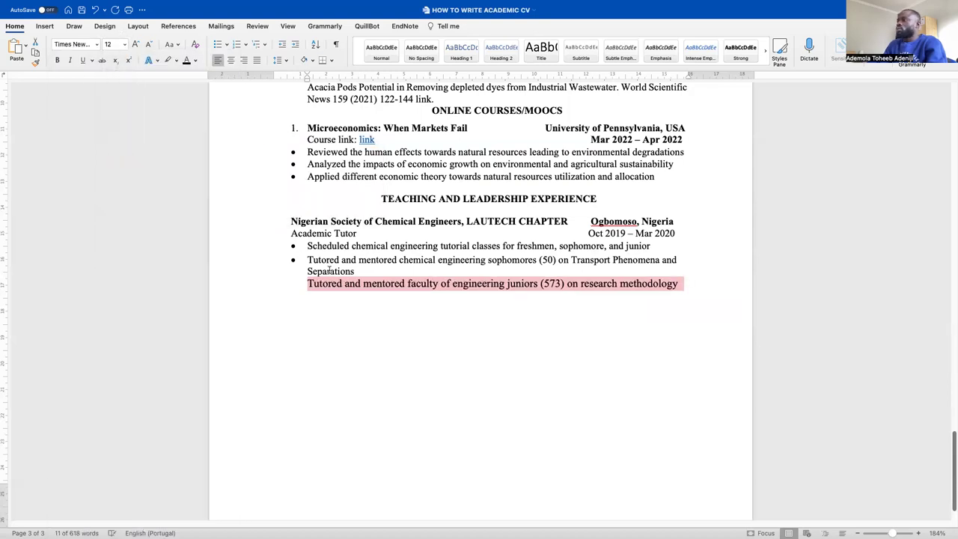
pyautogui.click(309, 285)
pyautogui.press('BackSpace')
pyautogui.press('BackSpace')
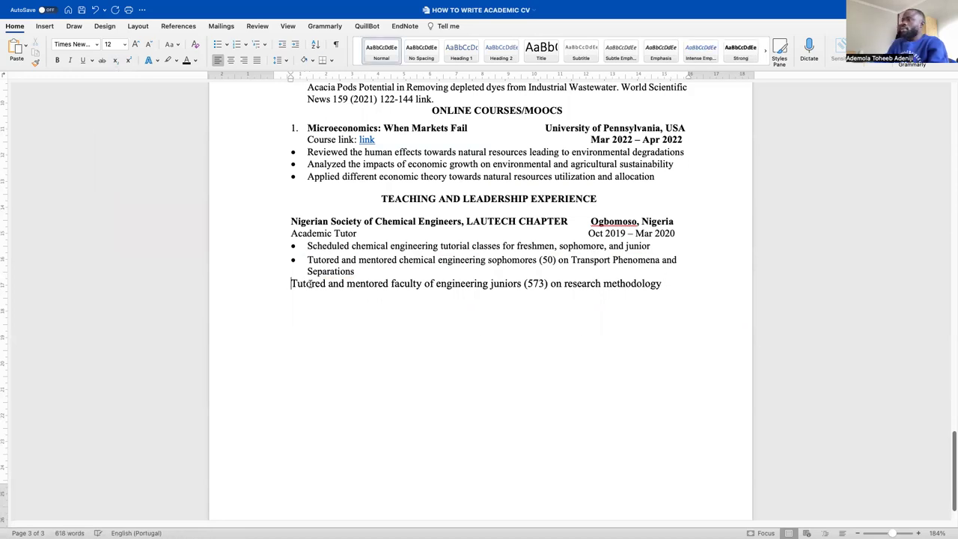
pyautogui.press('BackSpace')
pyautogui.press('Return')
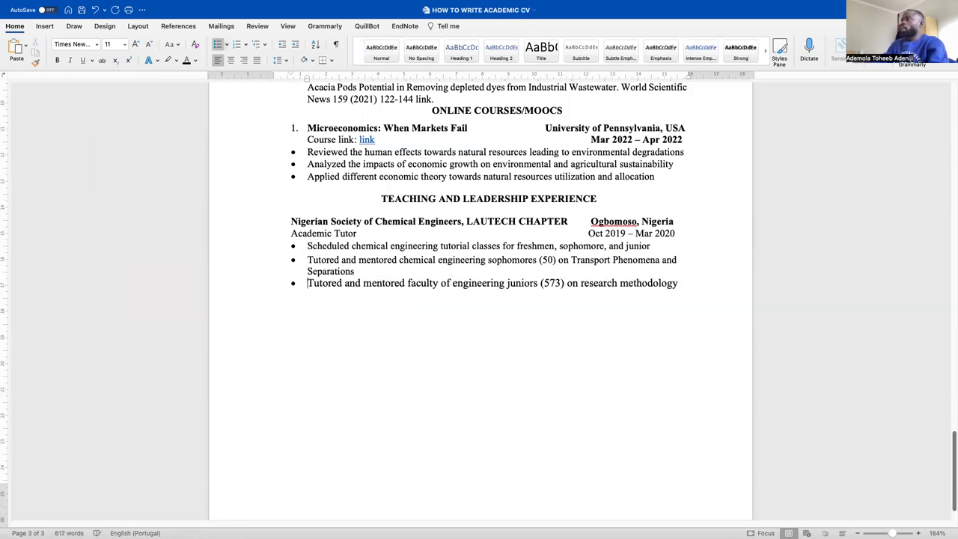
# Set all three tutoring duty bullets to 11 pt
pyautogui.moveTo(687, 290); pyautogui.dragTo(291, 250)
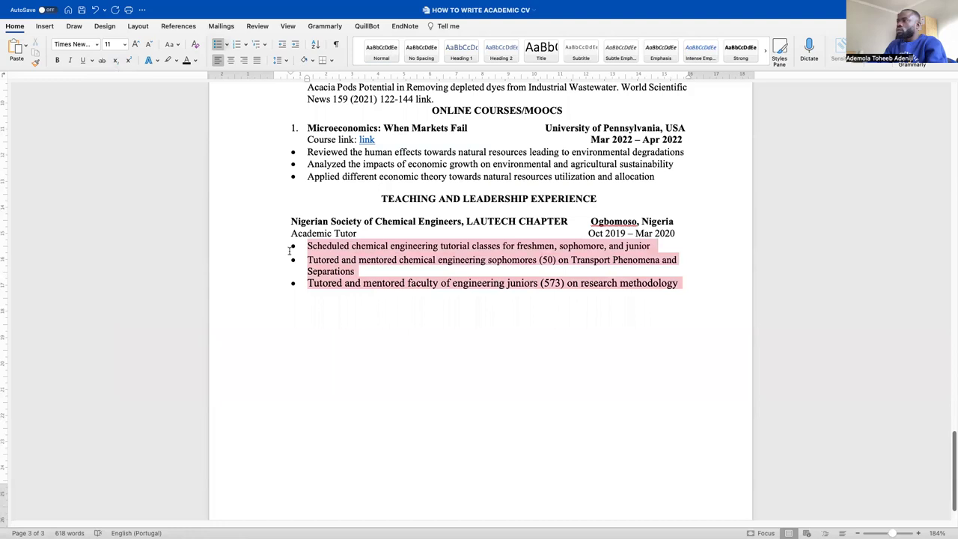
pyautogui.click(124, 45)
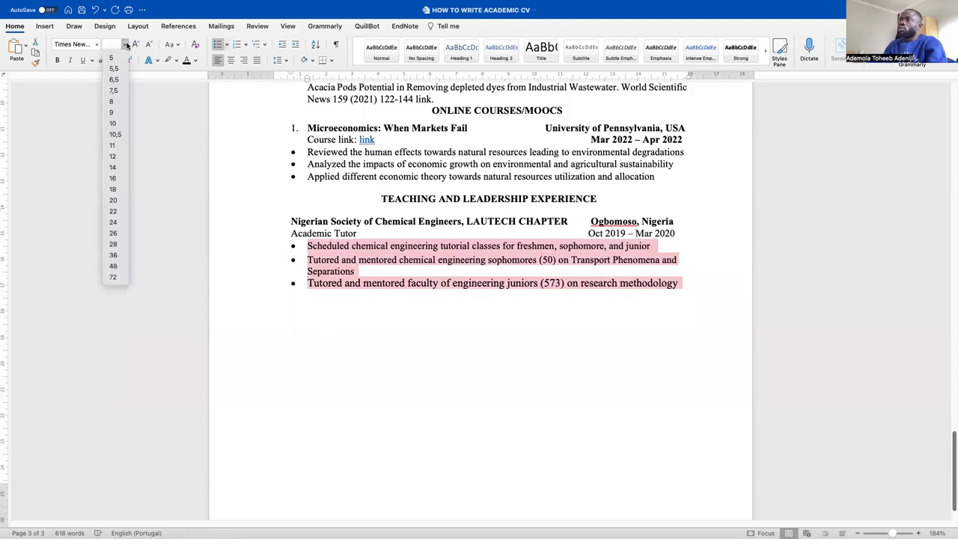
pyautogui.click(112, 145)
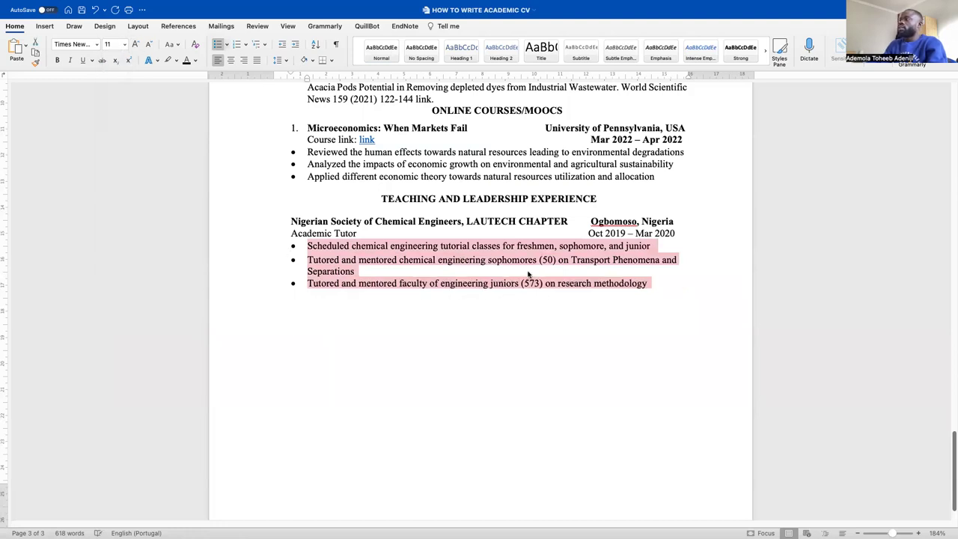
pyautogui.click(692, 310)
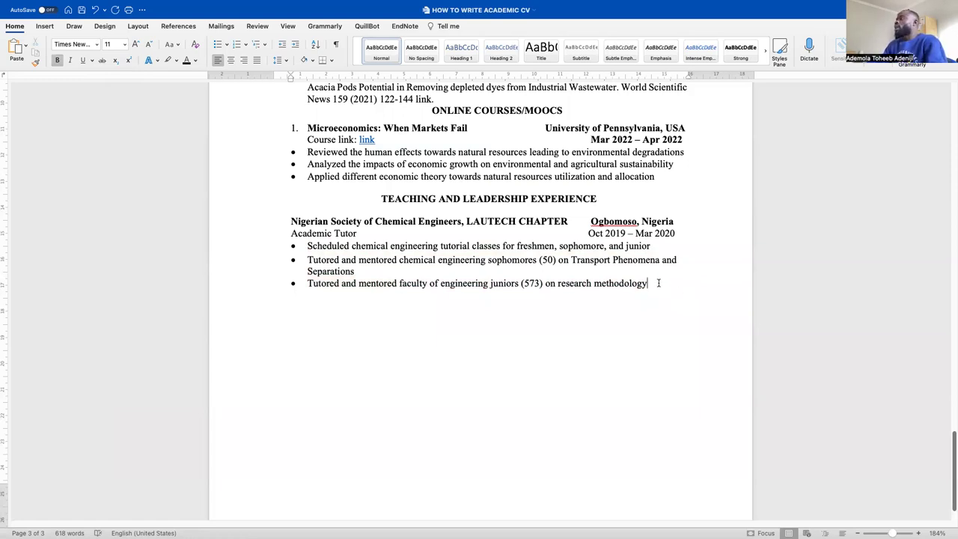
# Below the last duty, remove the bullet and indent, then type 'Electroral' at the margin
pyautogui.click(659, 283)
pyautogui.press('BackSpace')
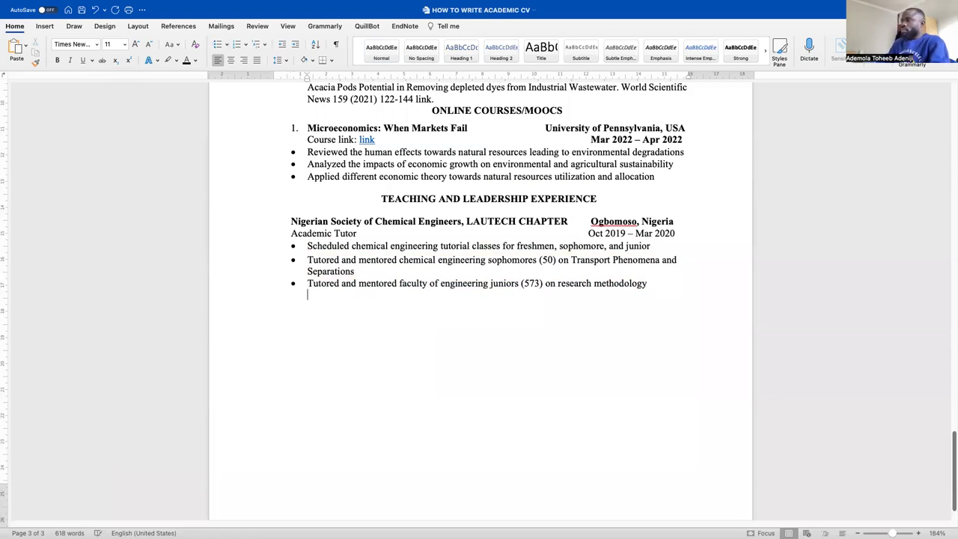
pyautogui.press('BackSpace')
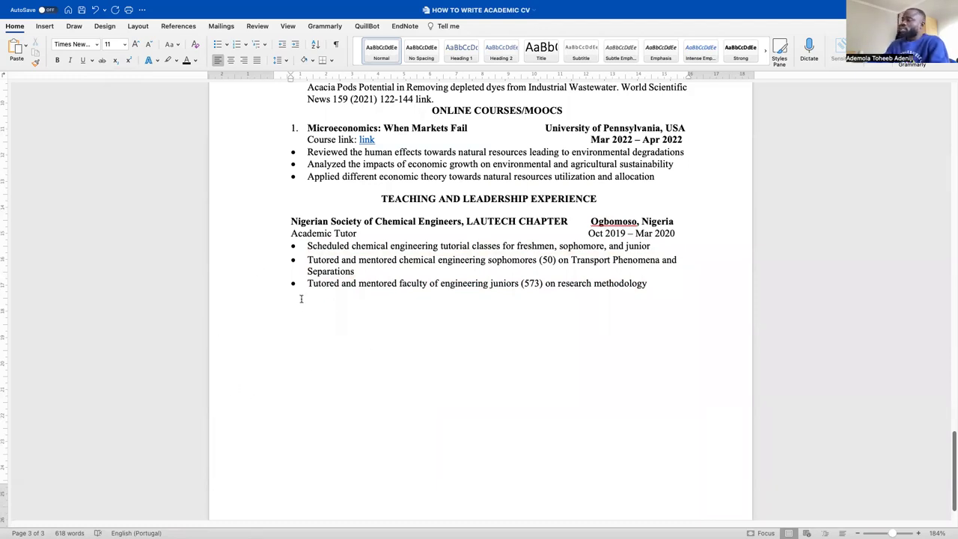
pyautogui.write('Ele')
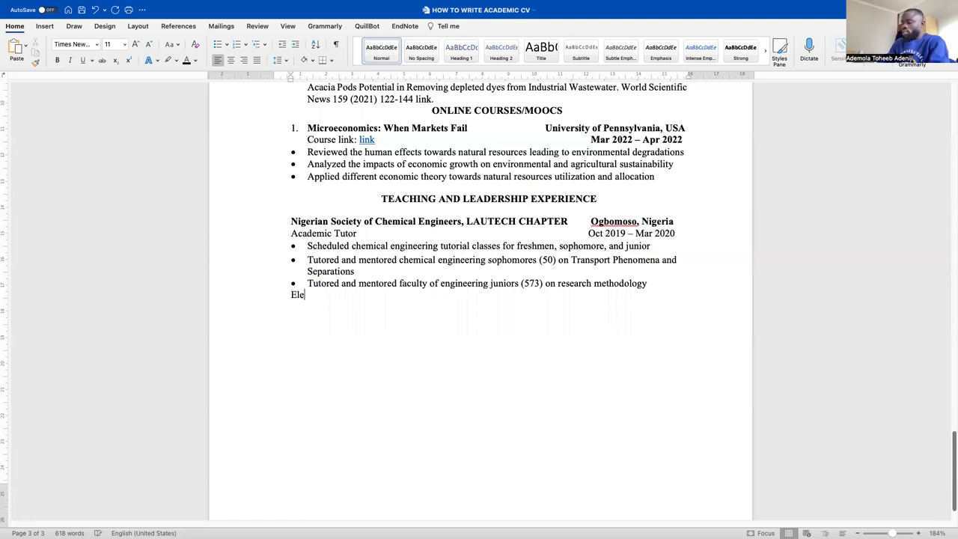
pyautogui.write('ctroral')
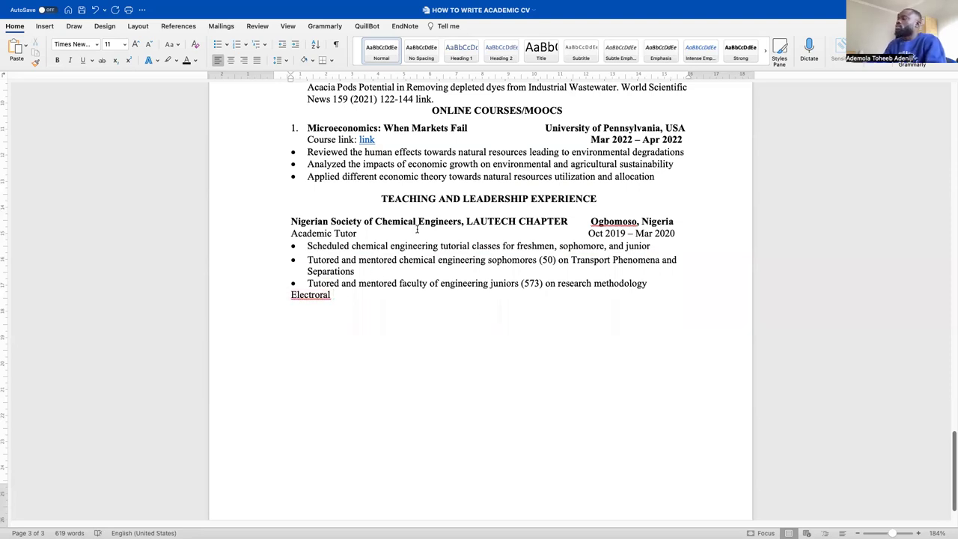
pyautogui.scroll(3, 537, 244)
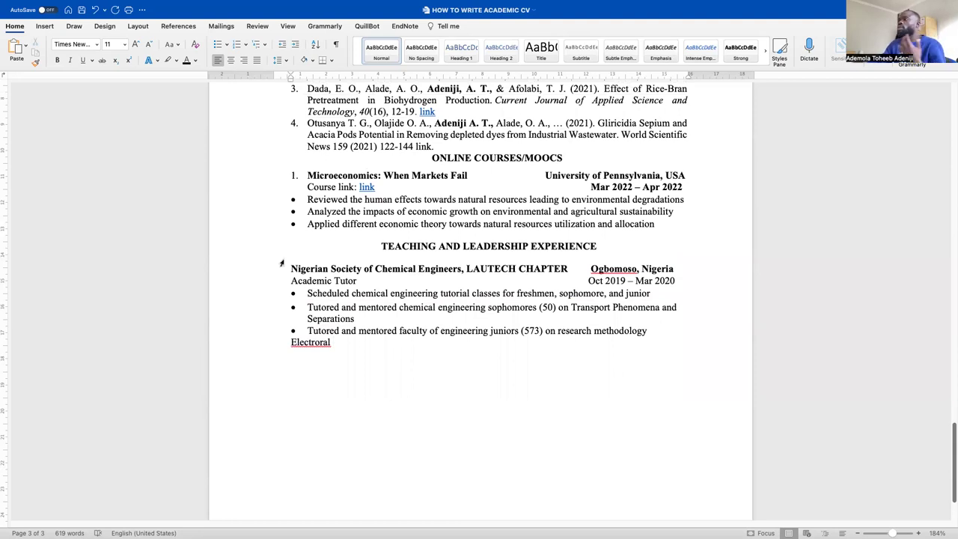
pyautogui.click(389, 249)
pyautogui.click(388, 259)
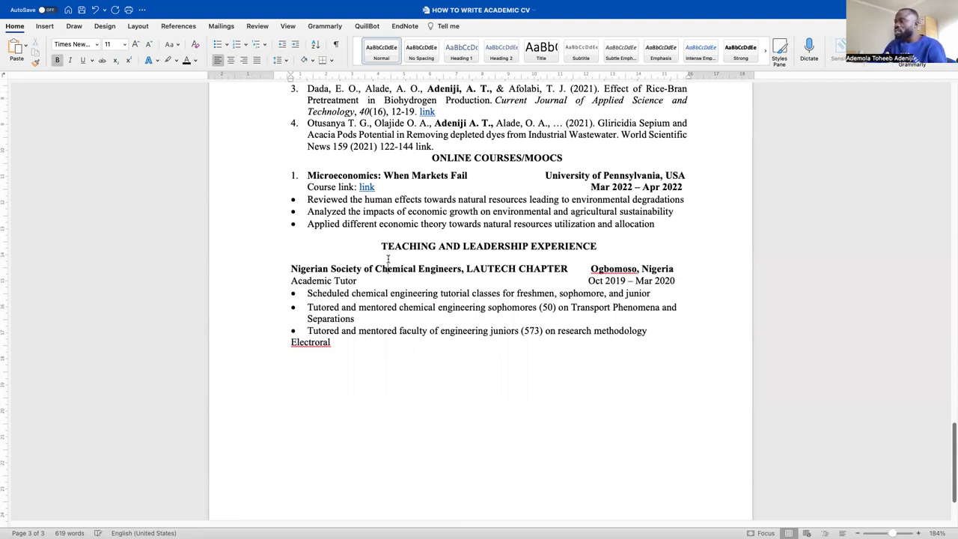
pyautogui.moveTo(291, 268); pyautogui.dragTo(538, 273)
pyautogui.click(330, 280)
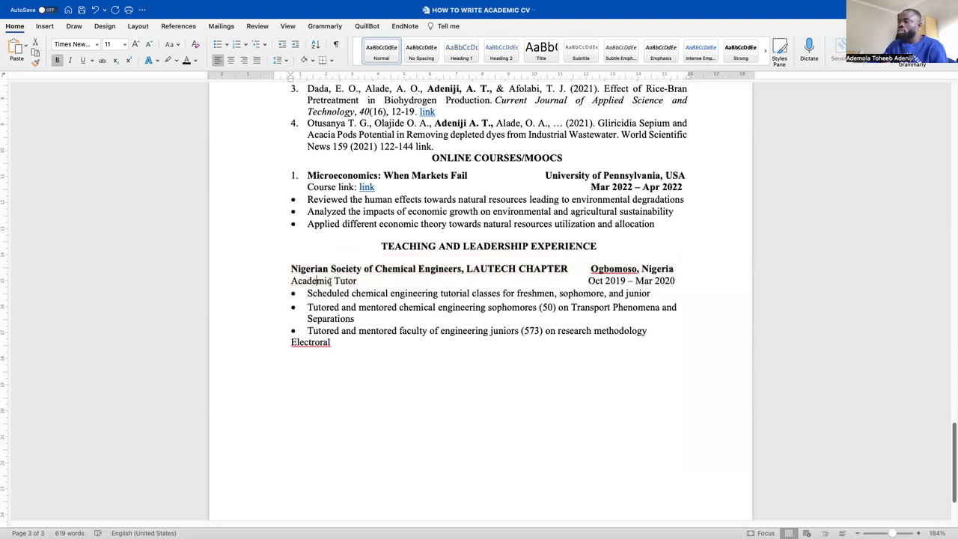
pyautogui.moveTo(364, 281); pyautogui.dragTo(290, 281)
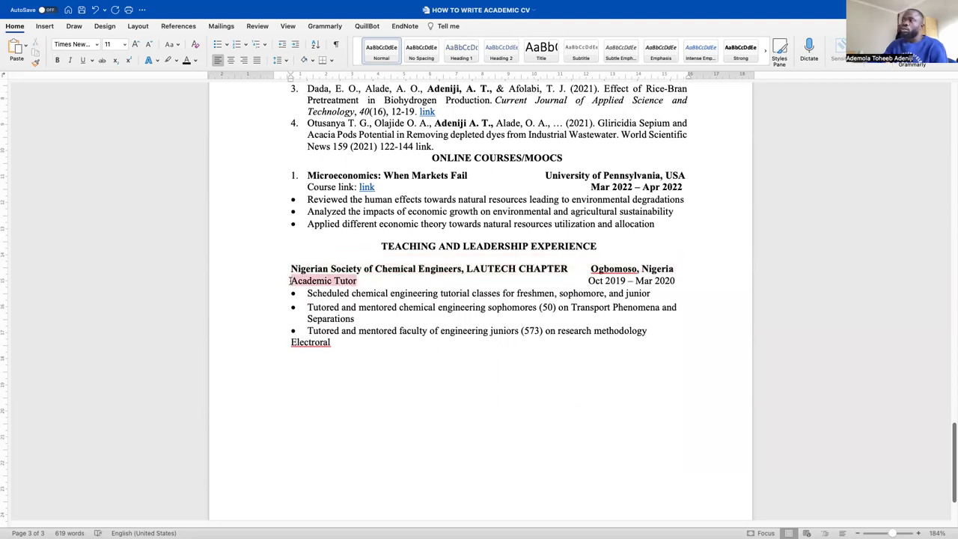
pyautogui.click(378, 283)
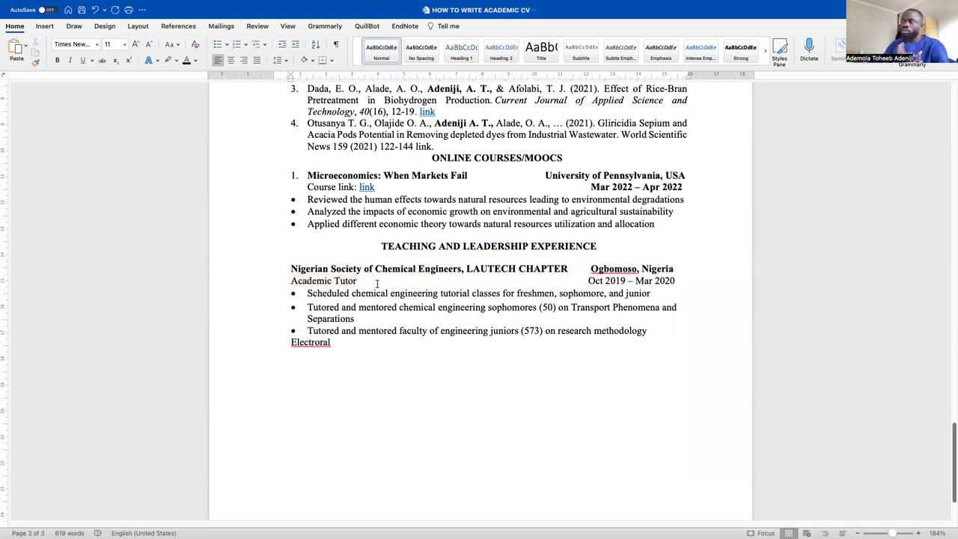
pyautogui.moveTo(588, 284); pyautogui.dragTo(654, 285)
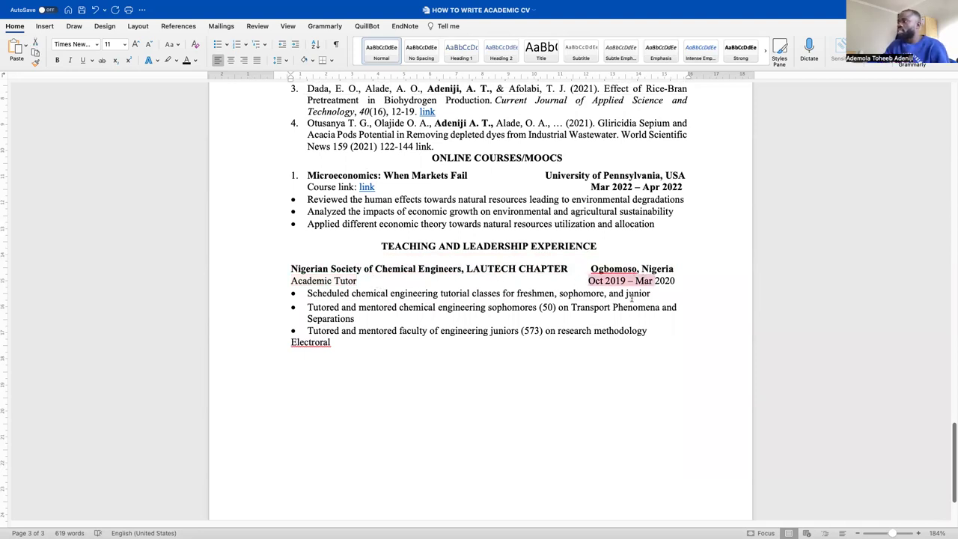
pyautogui.moveTo(668, 332); pyautogui.dragTo(294, 300)
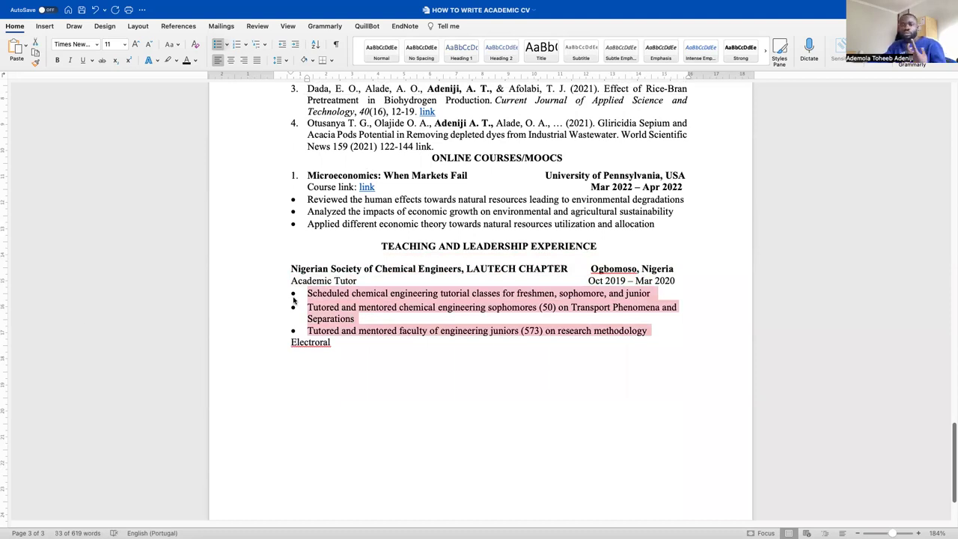
pyautogui.click(583, 331)
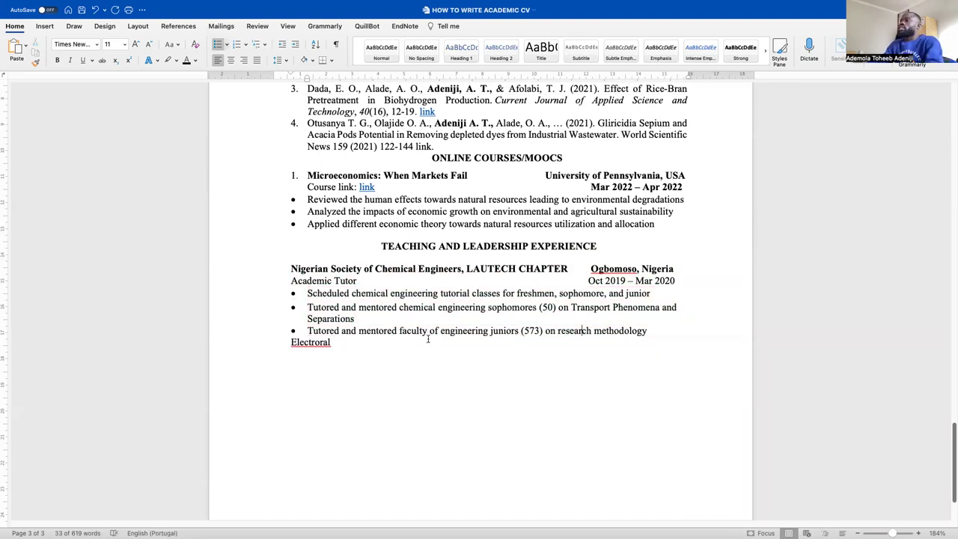
pyautogui.scroll(6, 392, 338)
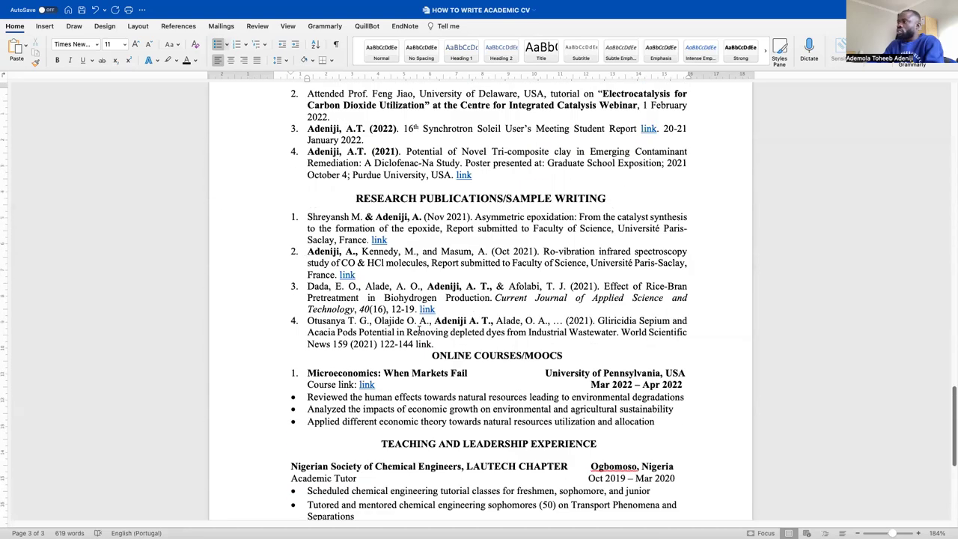
pyautogui.scroll(-1, 420, 330)
pyautogui.scroll(1, 421, 329)
pyautogui.scroll(18, 421, 329)
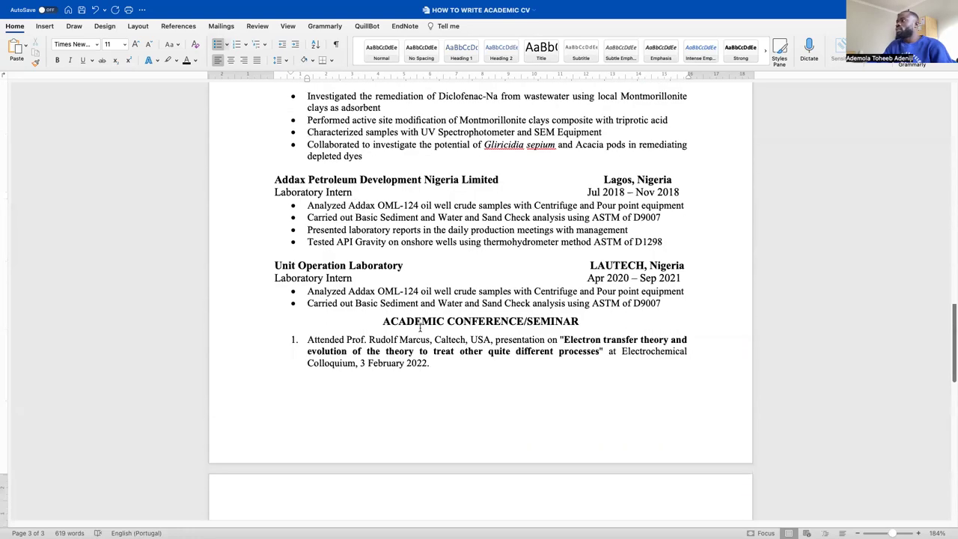
pyautogui.scroll(9, 420, 327)
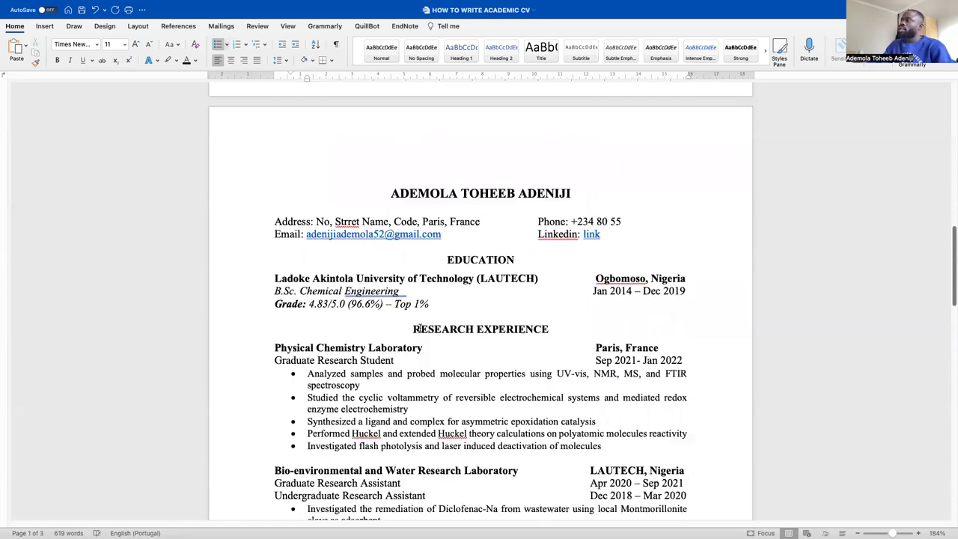
pyautogui.scroll(-20, 420, 329)
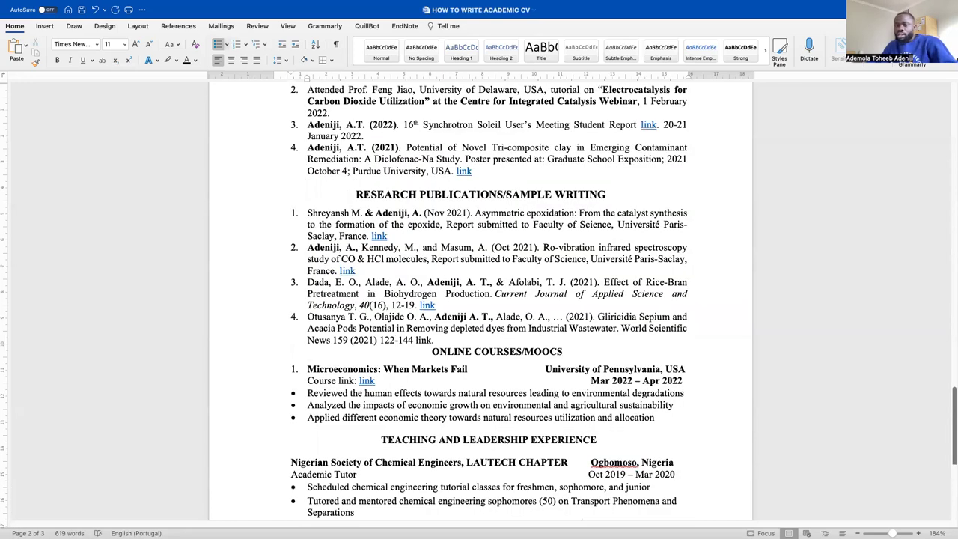
pyautogui.scroll(-1, 582, 516)
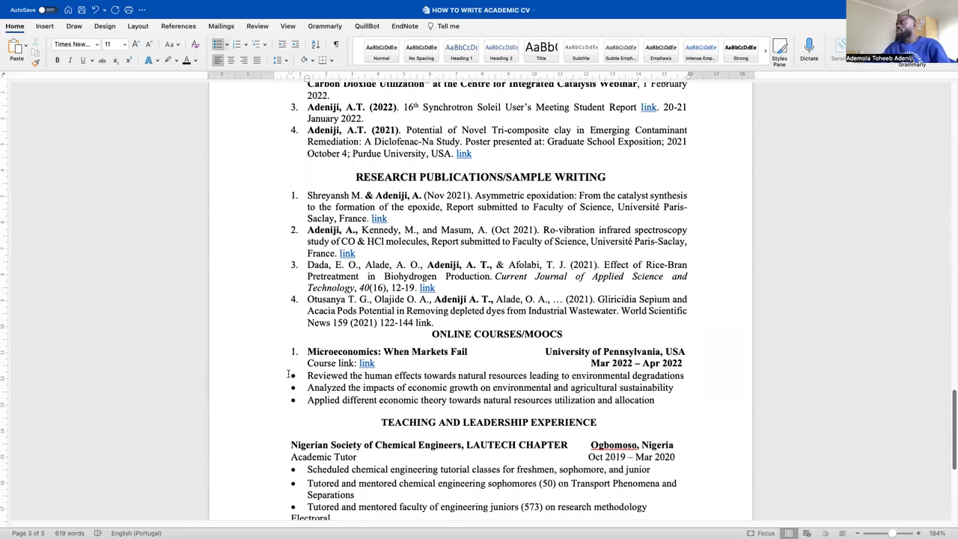
pyautogui.scroll(-10, 462, 369)
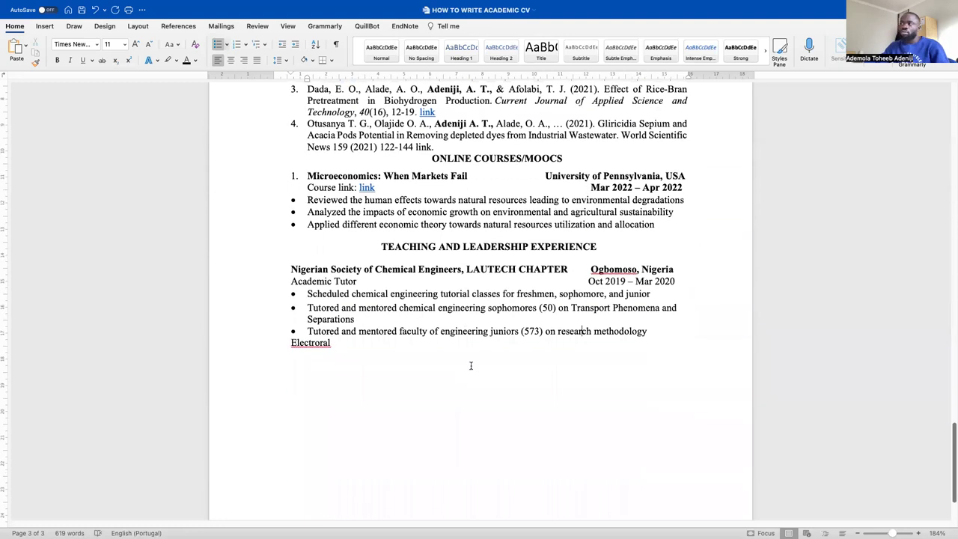